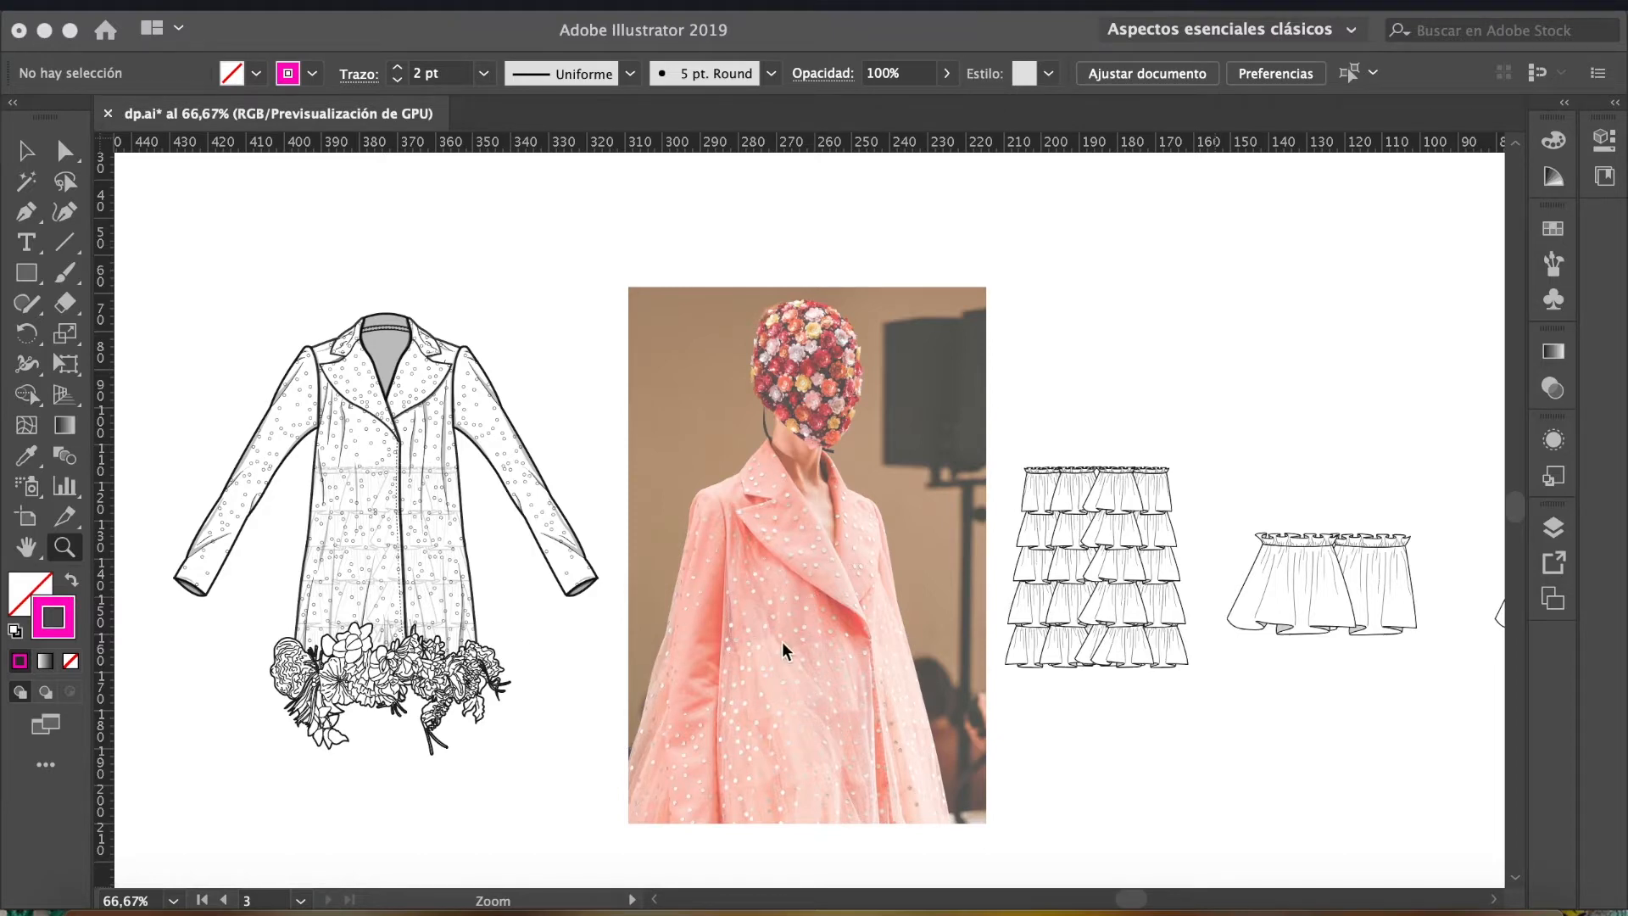
# Examine the dotted tulle layer over the coat in the runway reference photo.
pyautogui.click(119, 537)
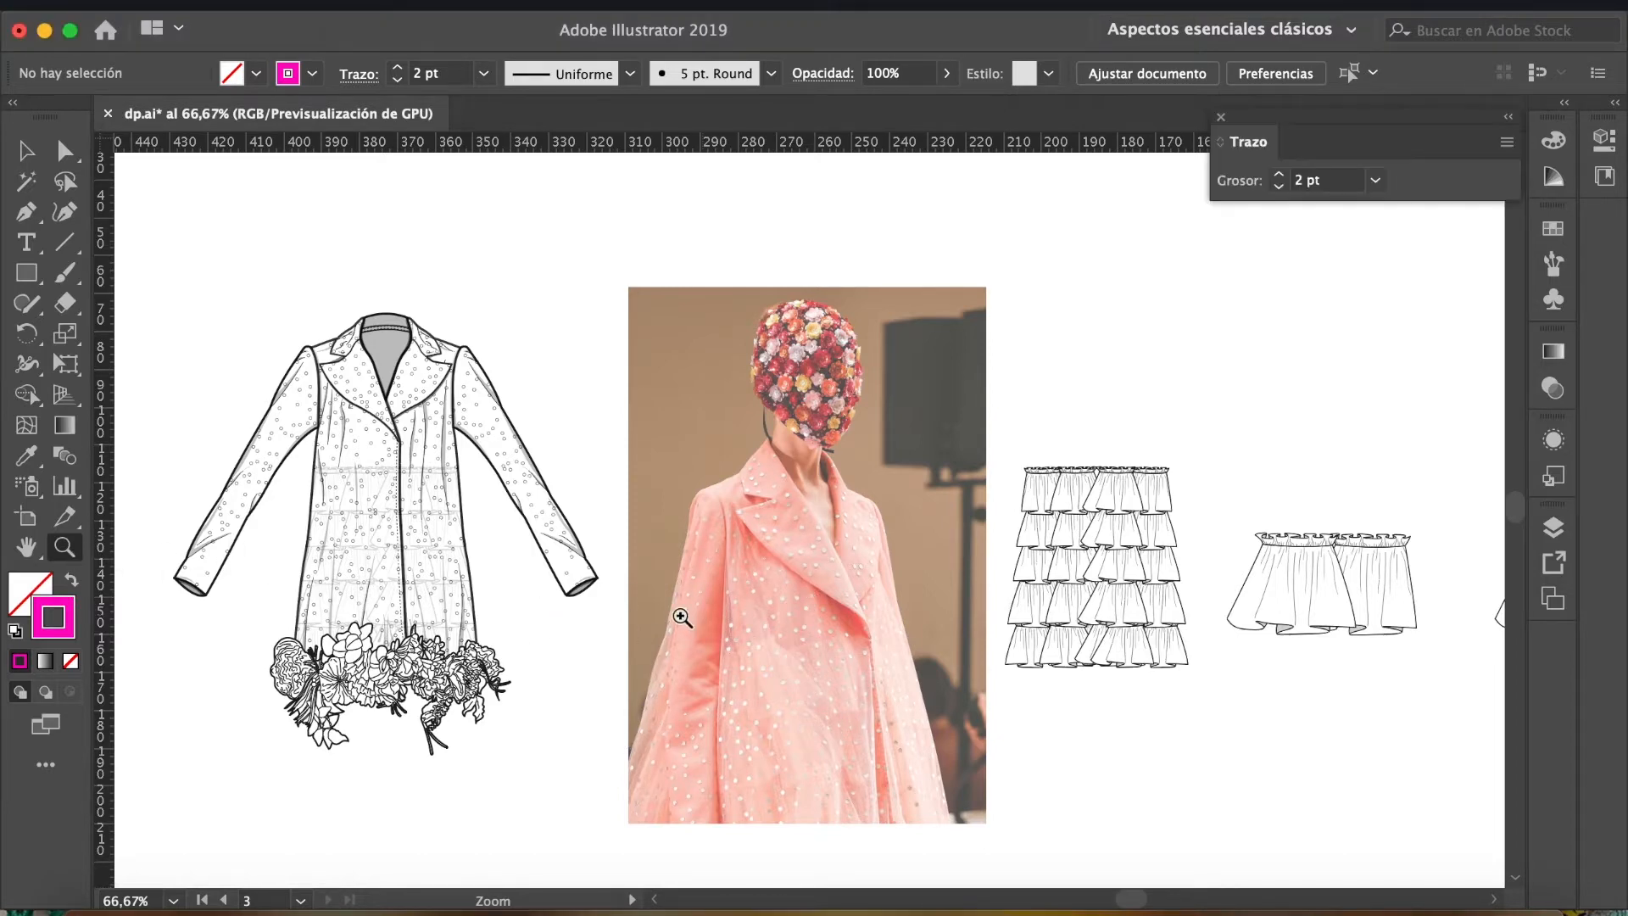
pyautogui.click(746, 615)
pyautogui.click(884, 545)
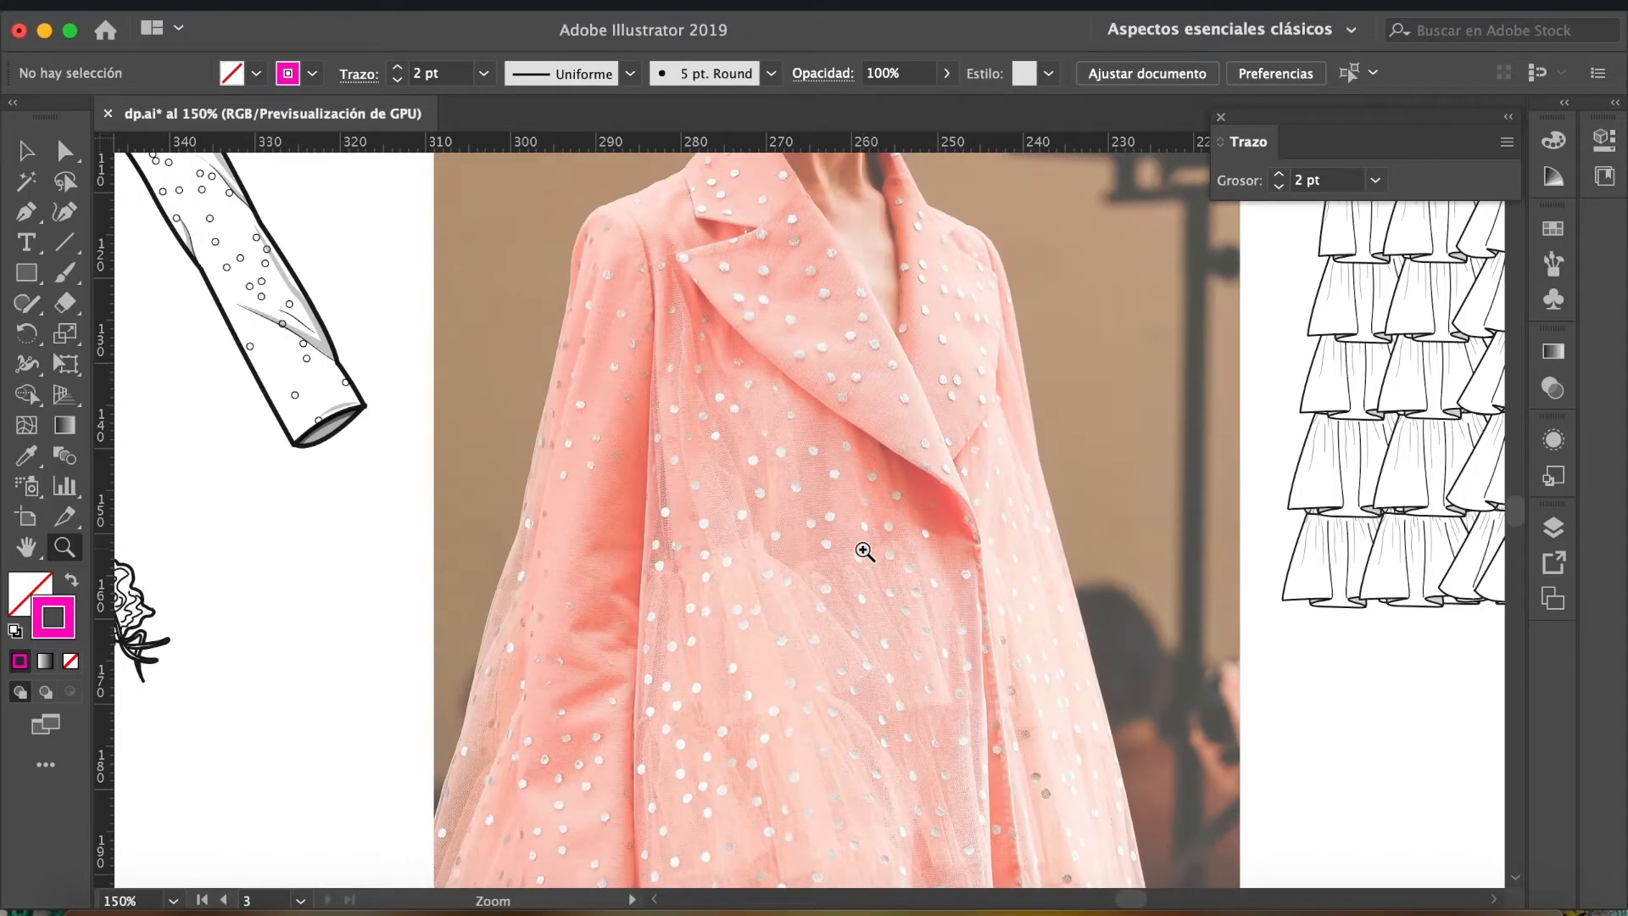
pyautogui.click(919, 509)
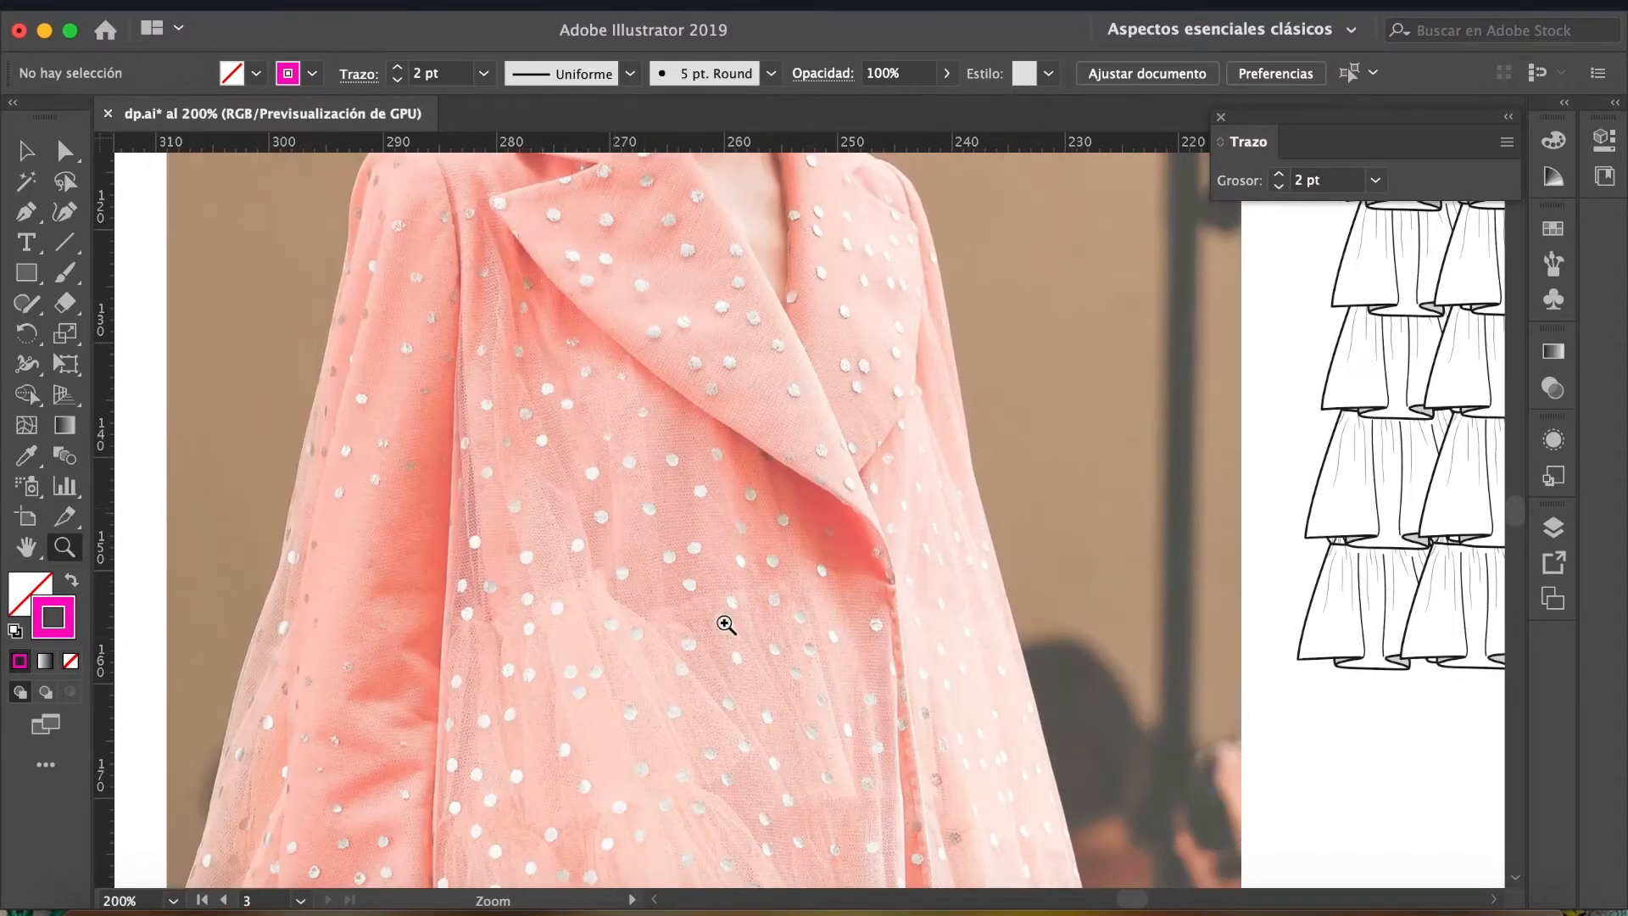
pyautogui.click(621, 688)
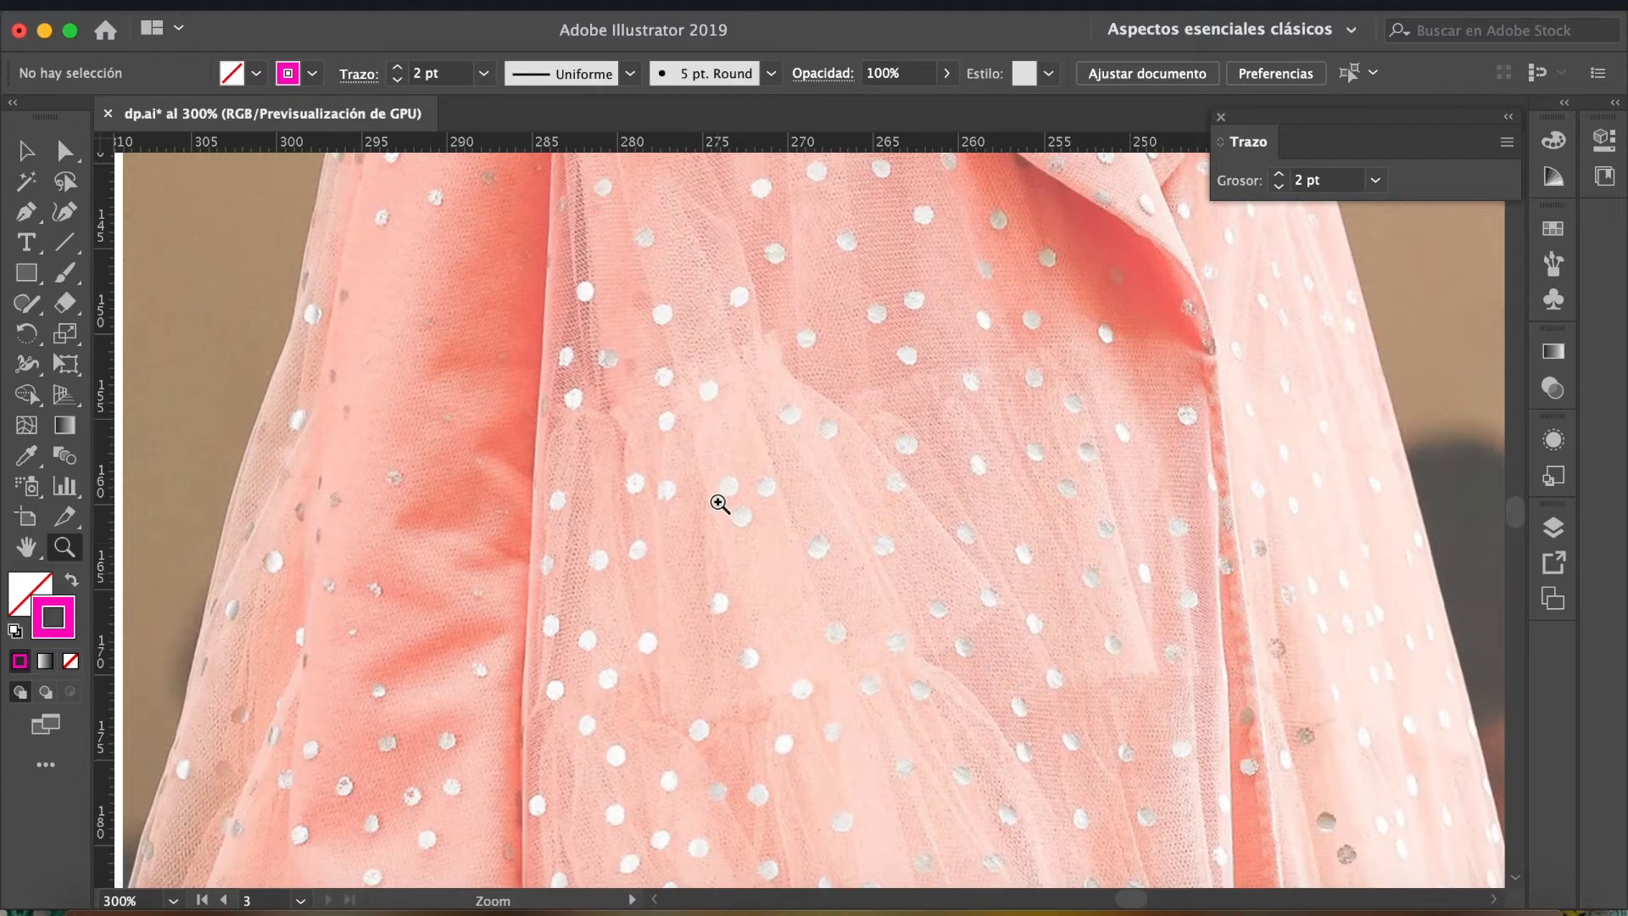
pyautogui.keyDown('alt'); pyautogui.click(770, 522); pyautogui.keyUp('alt')
pyautogui.keyDown('alt'); pyautogui.click(774, 523); pyautogui.keyUp('alt')
pyautogui.keyDown('alt'); pyautogui.click(775, 524); pyautogui.keyUp('alt')
# Examine the coat's flat drawing, focusing on the faint ruffle tiers and dots beneath the front closure.
pyautogui.press('space')
pyautogui.moveTo(582, 451); pyautogui.dragTo(863, 705)
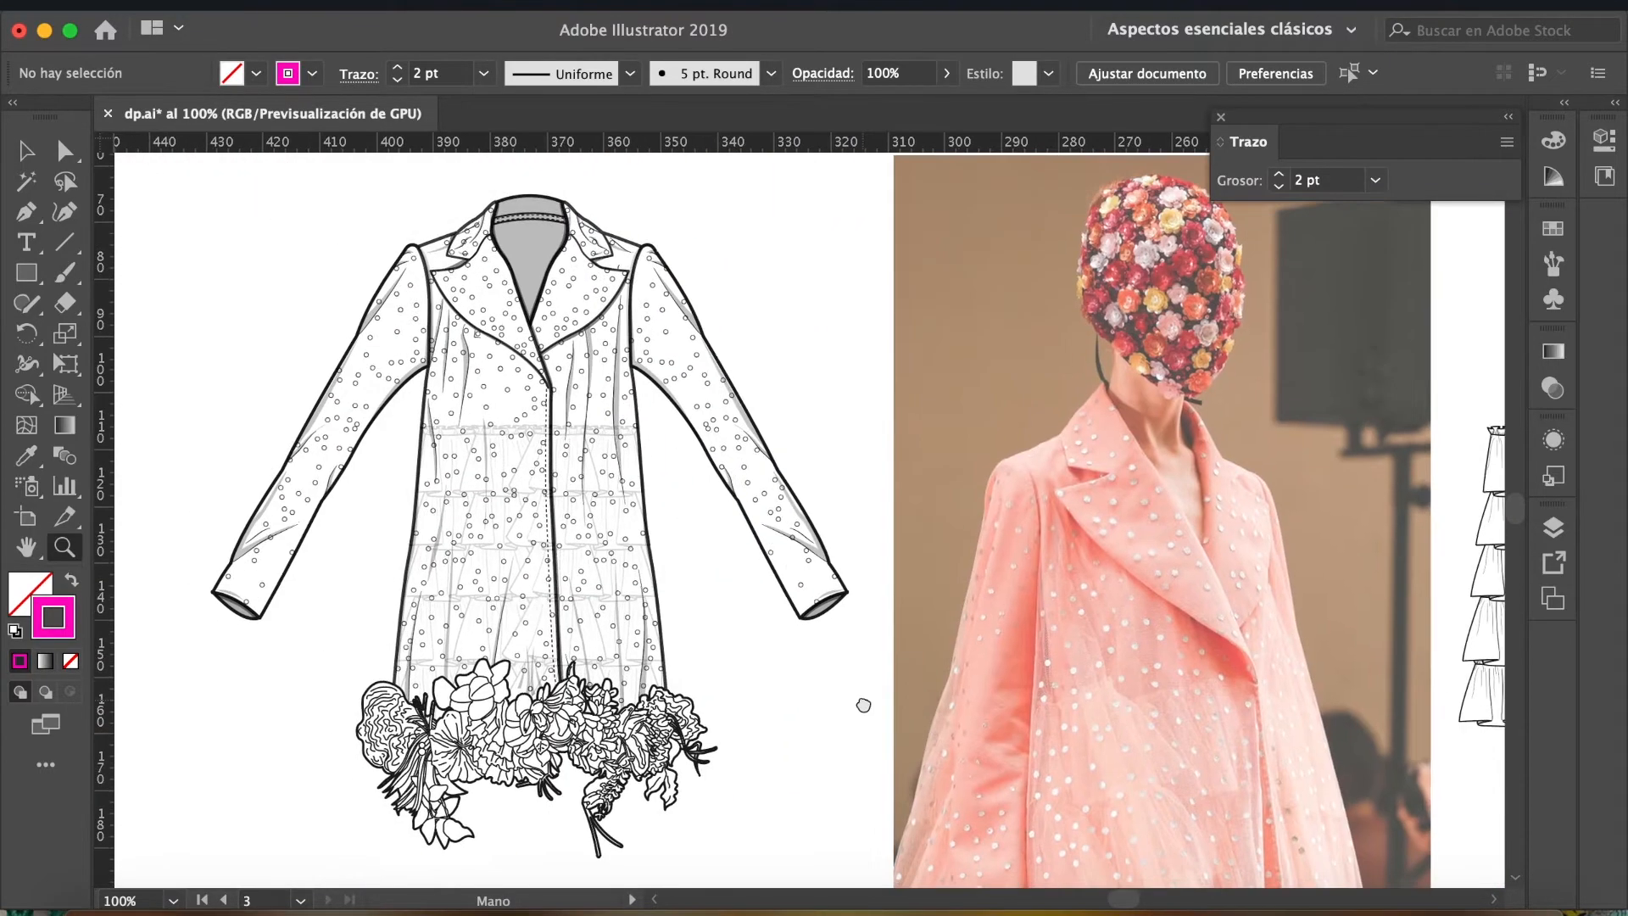
pyautogui.click(552, 475)
pyautogui.click(814, 513)
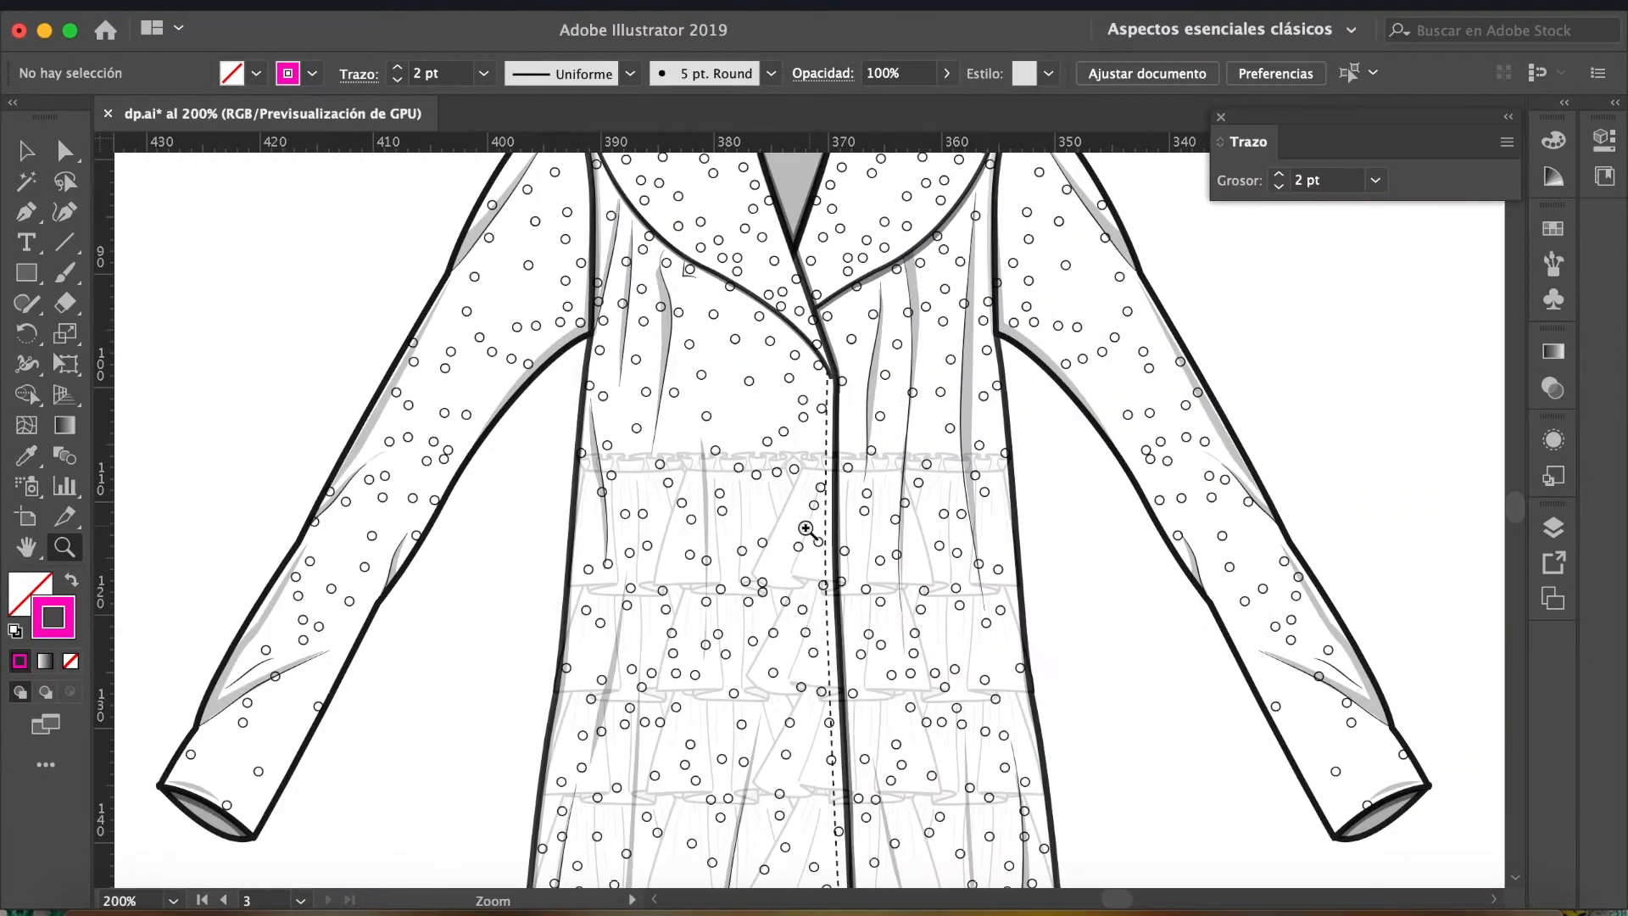
pyautogui.click(810, 525)
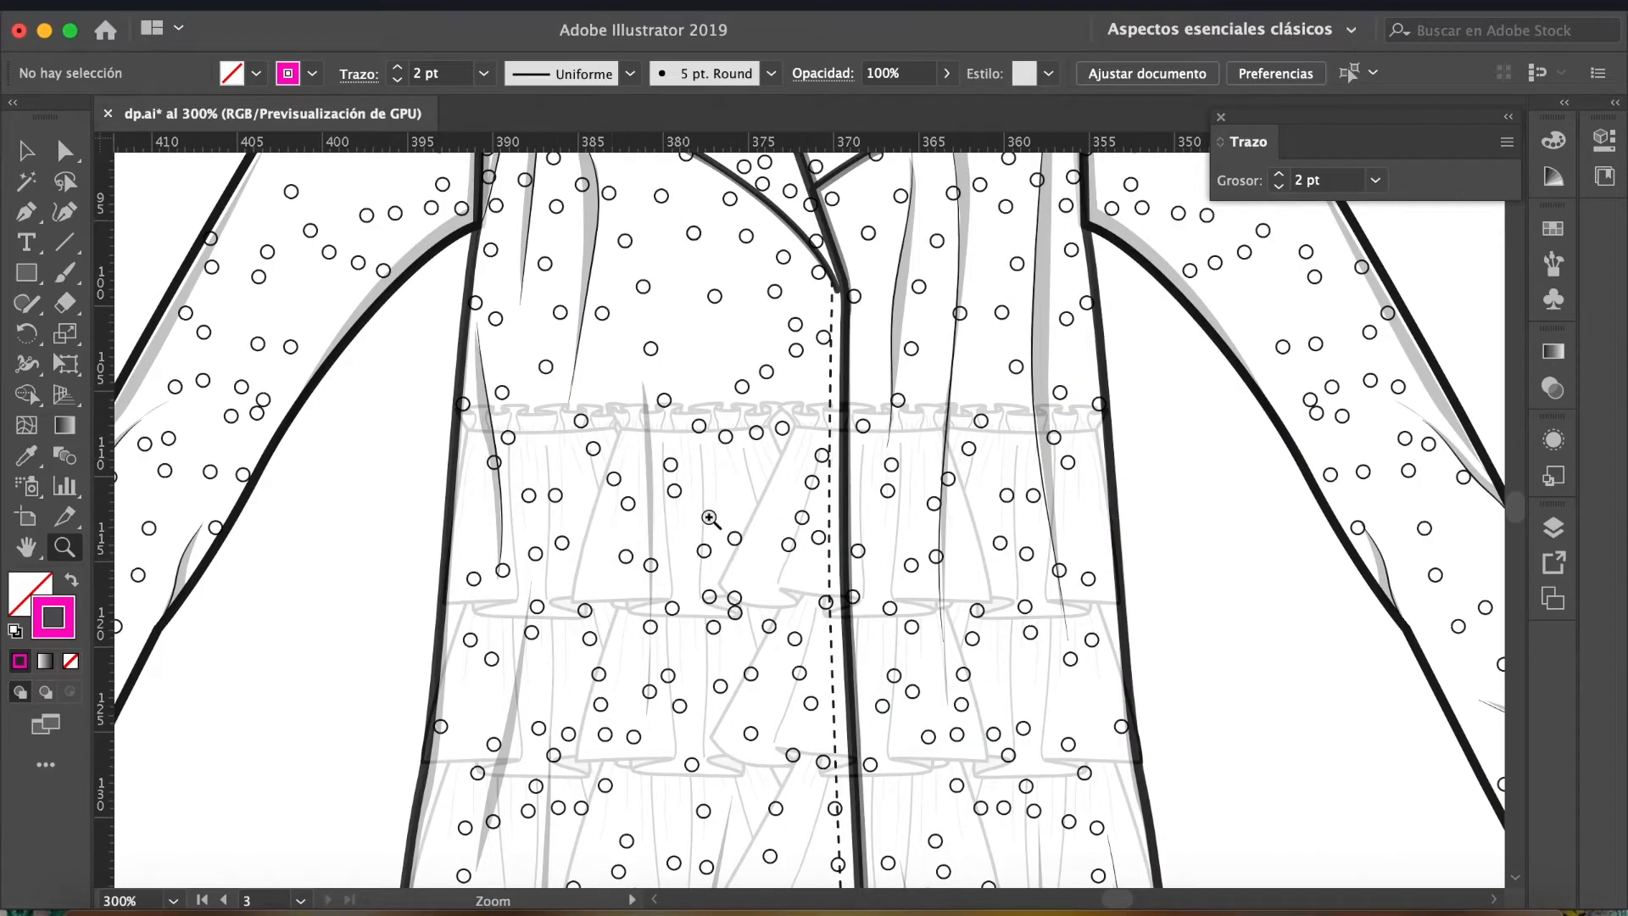
pyautogui.keyDown('alt'); pyautogui.click(840, 629); pyautogui.keyUp('alt')
pyautogui.keyDown('alt'); pyautogui.click(852, 625); pyautogui.keyUp('alt')
pyautogui.keyDown('alt'); pyautogui.click(860, 624); pyautogui.keyUp('alt')
pyautogui.keyDown('alt'); pyautogui.click(861, 623); pyautogui.keyUp('alt')
# Review the tiered ruffle drawing, the overlapping ruffle pair and the single ruffle next to the photo.
pyautogui.moveTo(1228, 447); pyautogui.dragTo(990, 500)
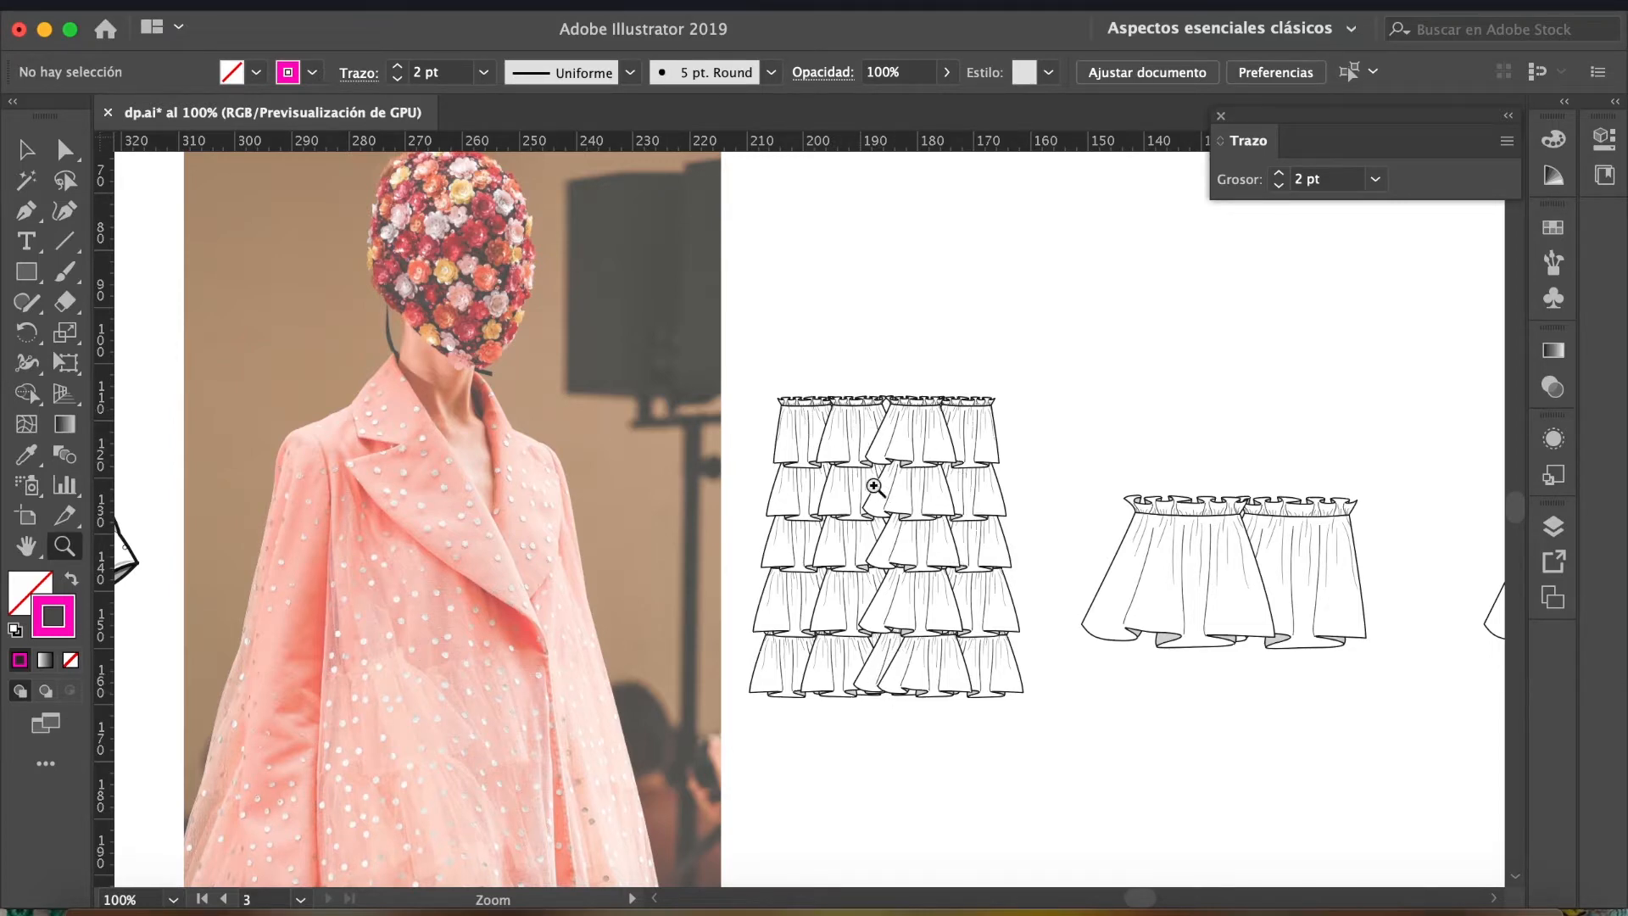
pyautogui.moveTo(1286, 592); pyautogui.dragTo(1039, 582)
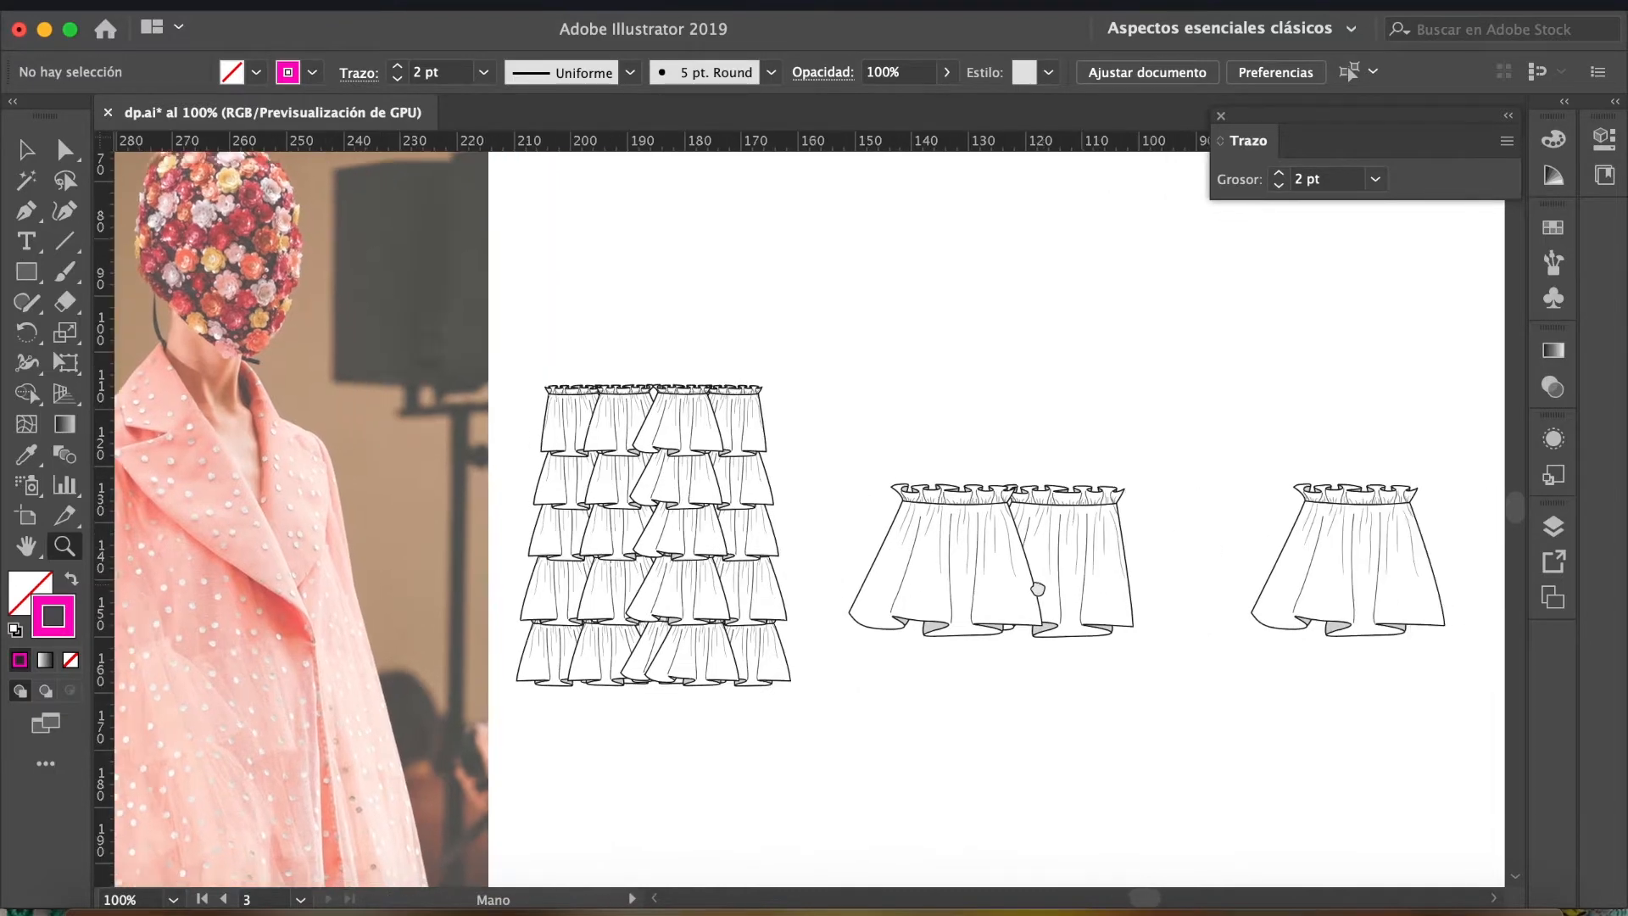
pyautogui.click(1042, 585)
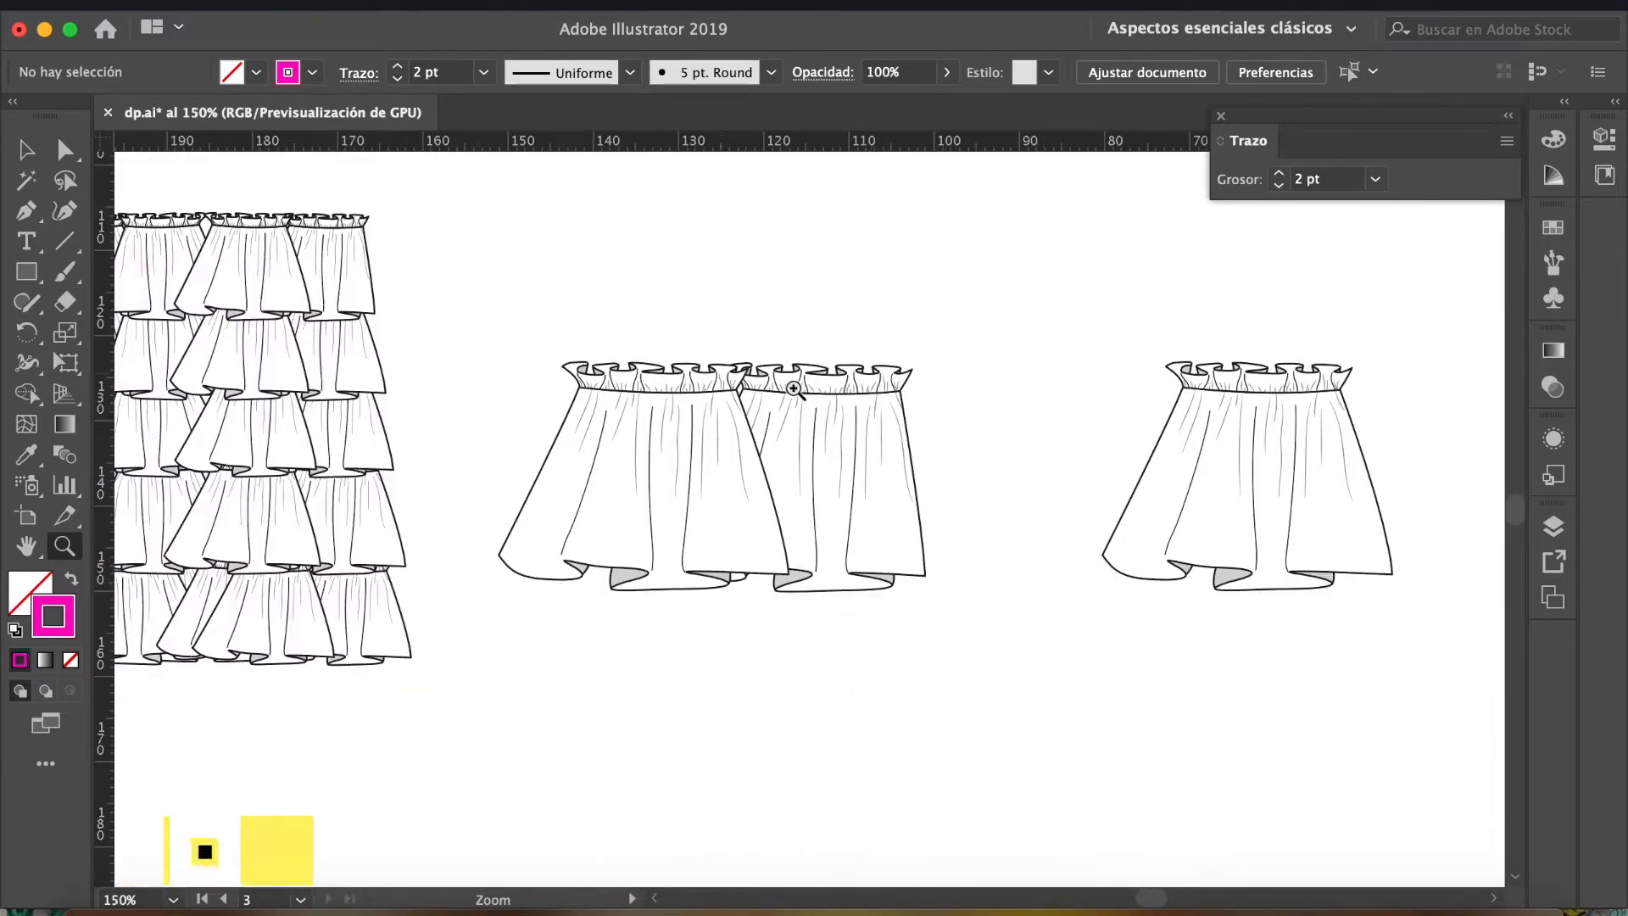
pyautogui.moveTo(1141, 466); pyautogui.dragTo(752, 547)
pyautogui.click(787, 559)
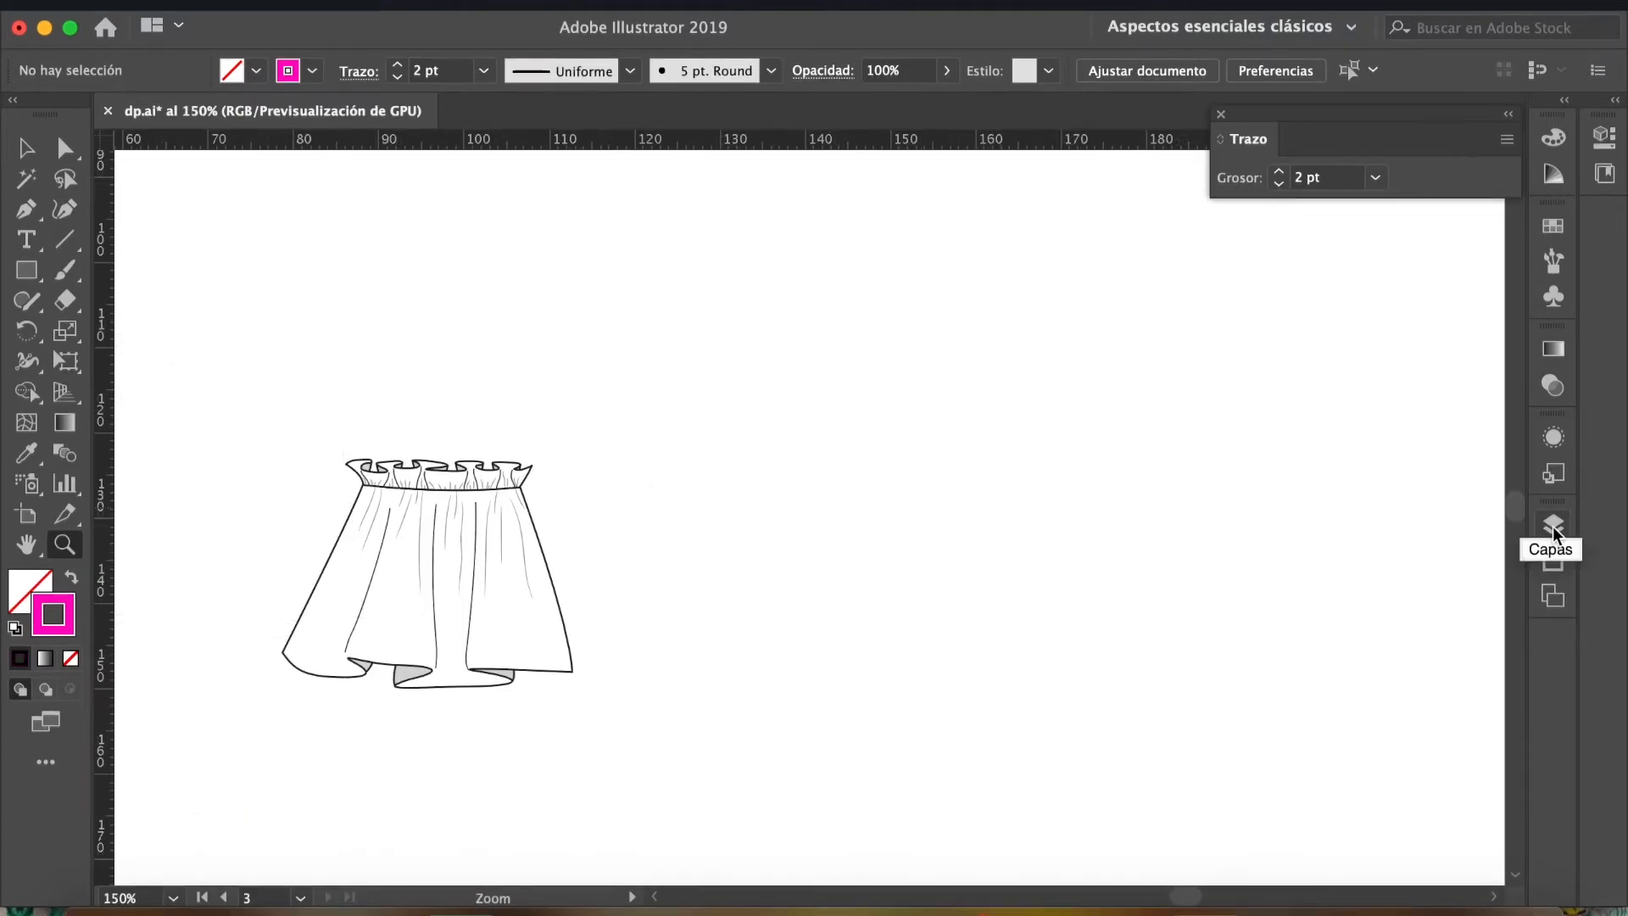
# Display the document's layers and review the dibujo and volado base layers beside the single ruffle.
pyautogui.click(1553, 525)
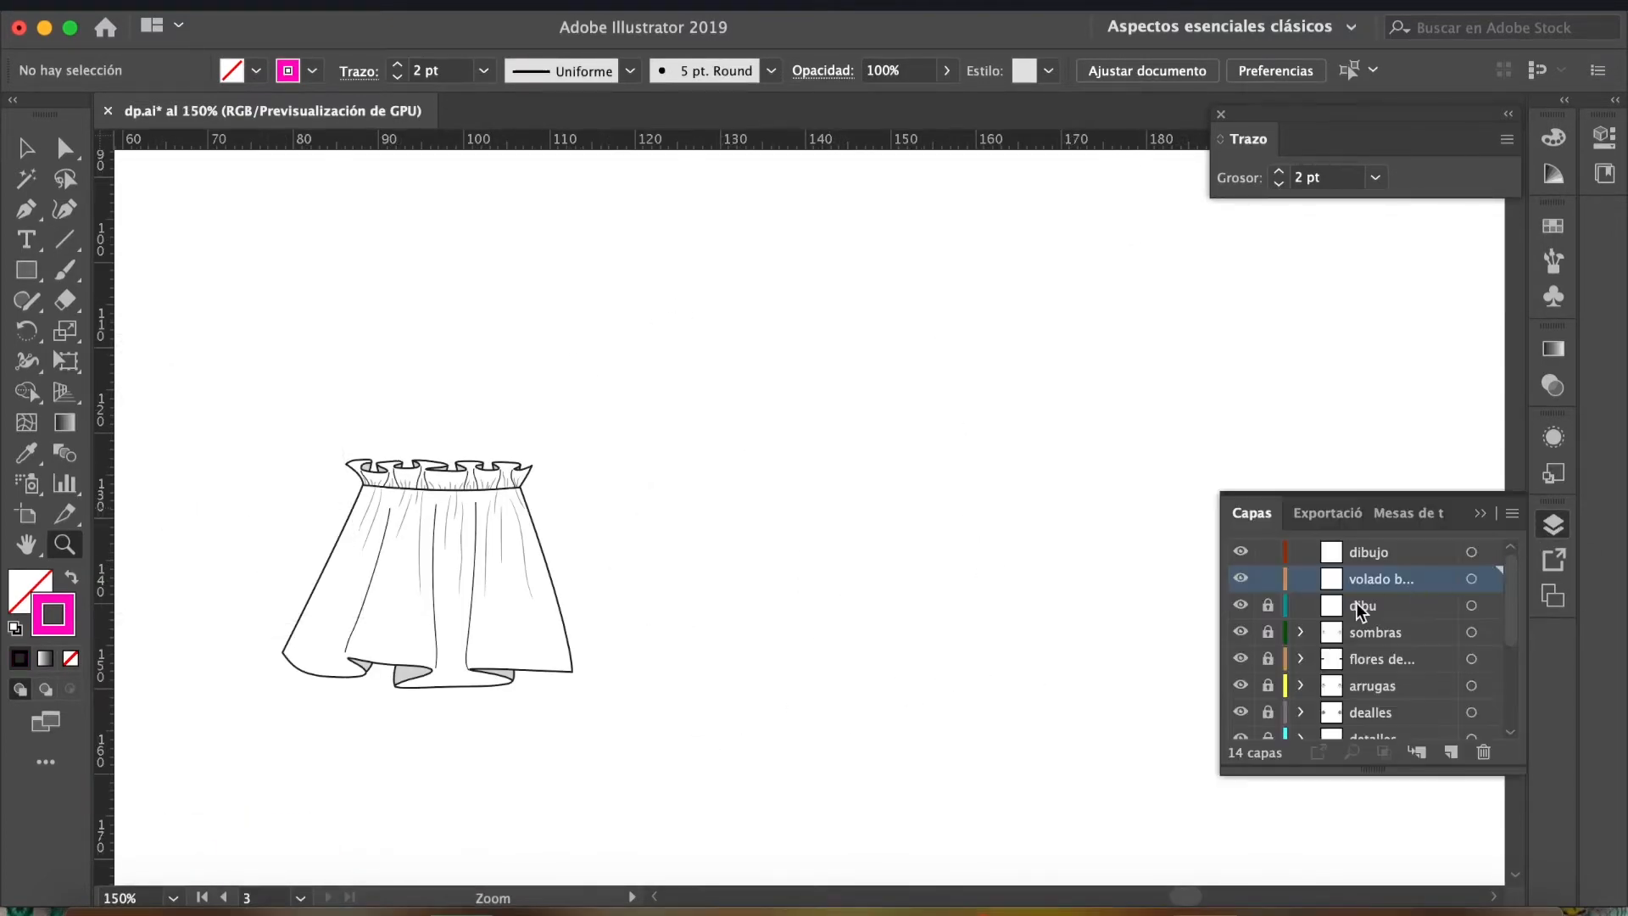
pyautogui.moveTo(1450, 447); pyautogui.dragTo(1415, 476)
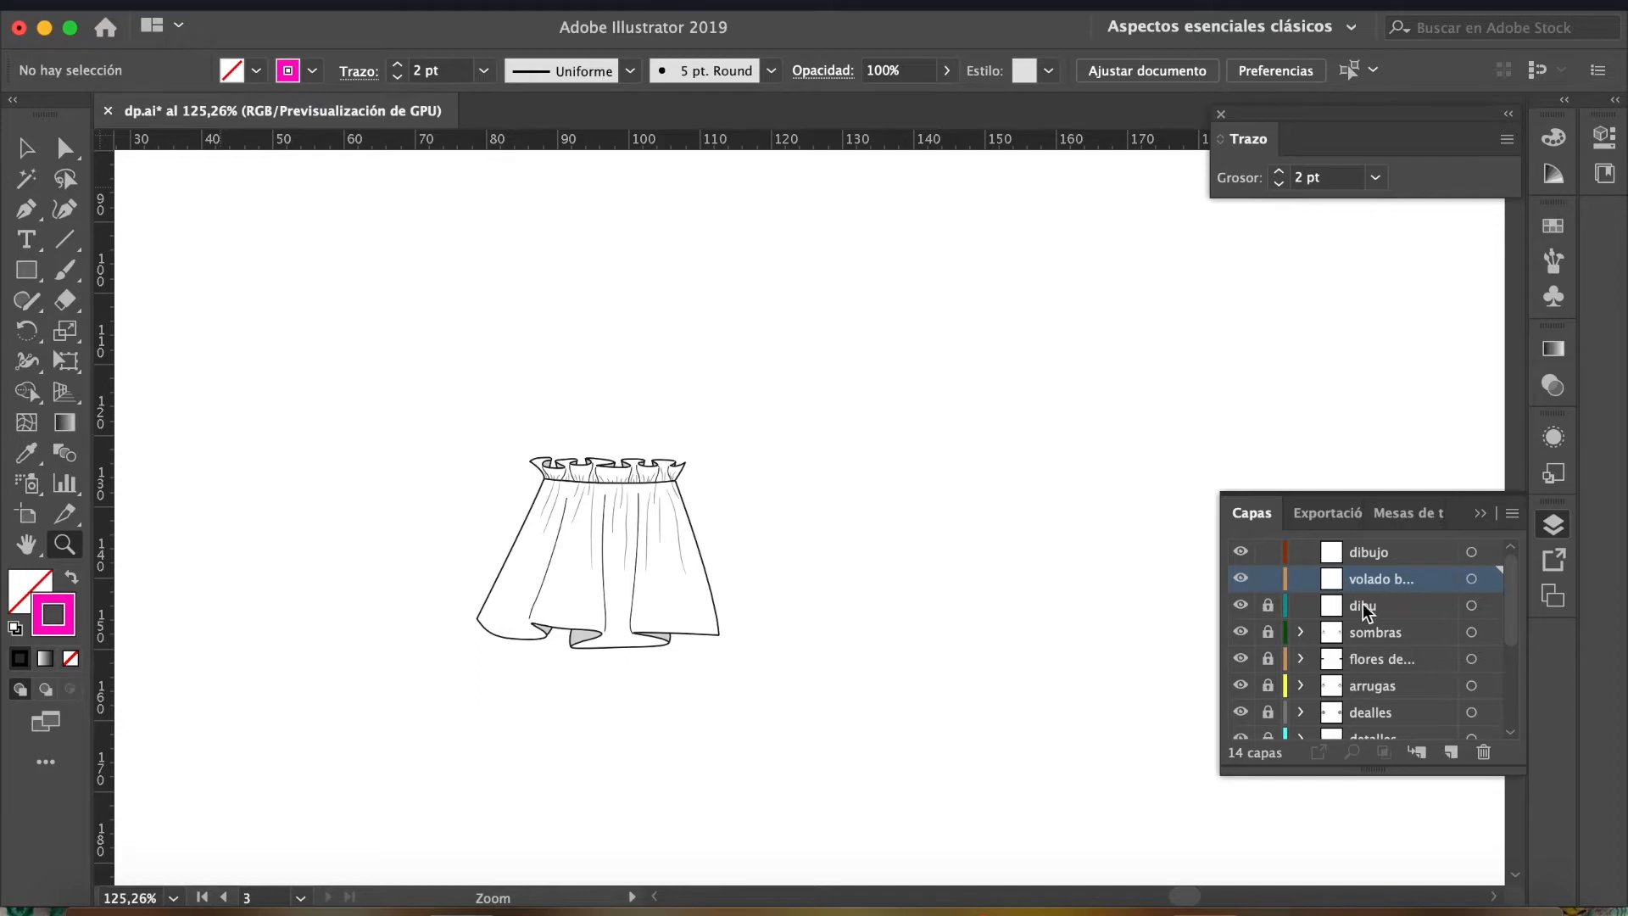
pyautogui.moveTo(883, 517)
pyautogui.mouseDown()
pyautogui.moveTo(854, 501)
pyautogui.moveTo(685, 560)
pyautogui.mouseUp()
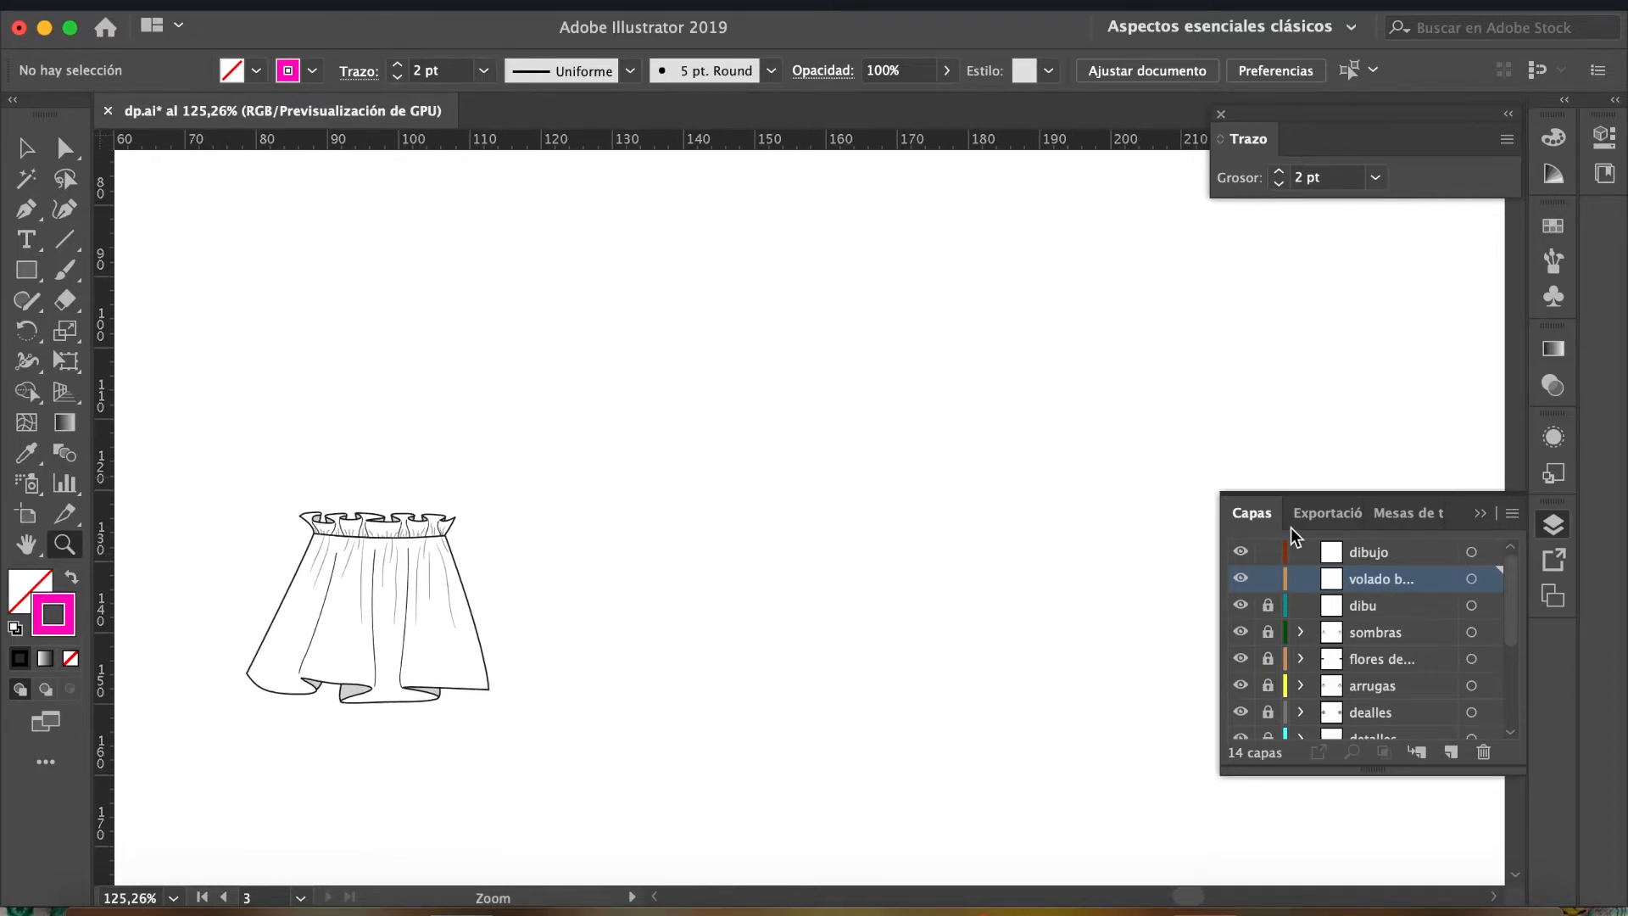
pyautogui.click(1414, 555)
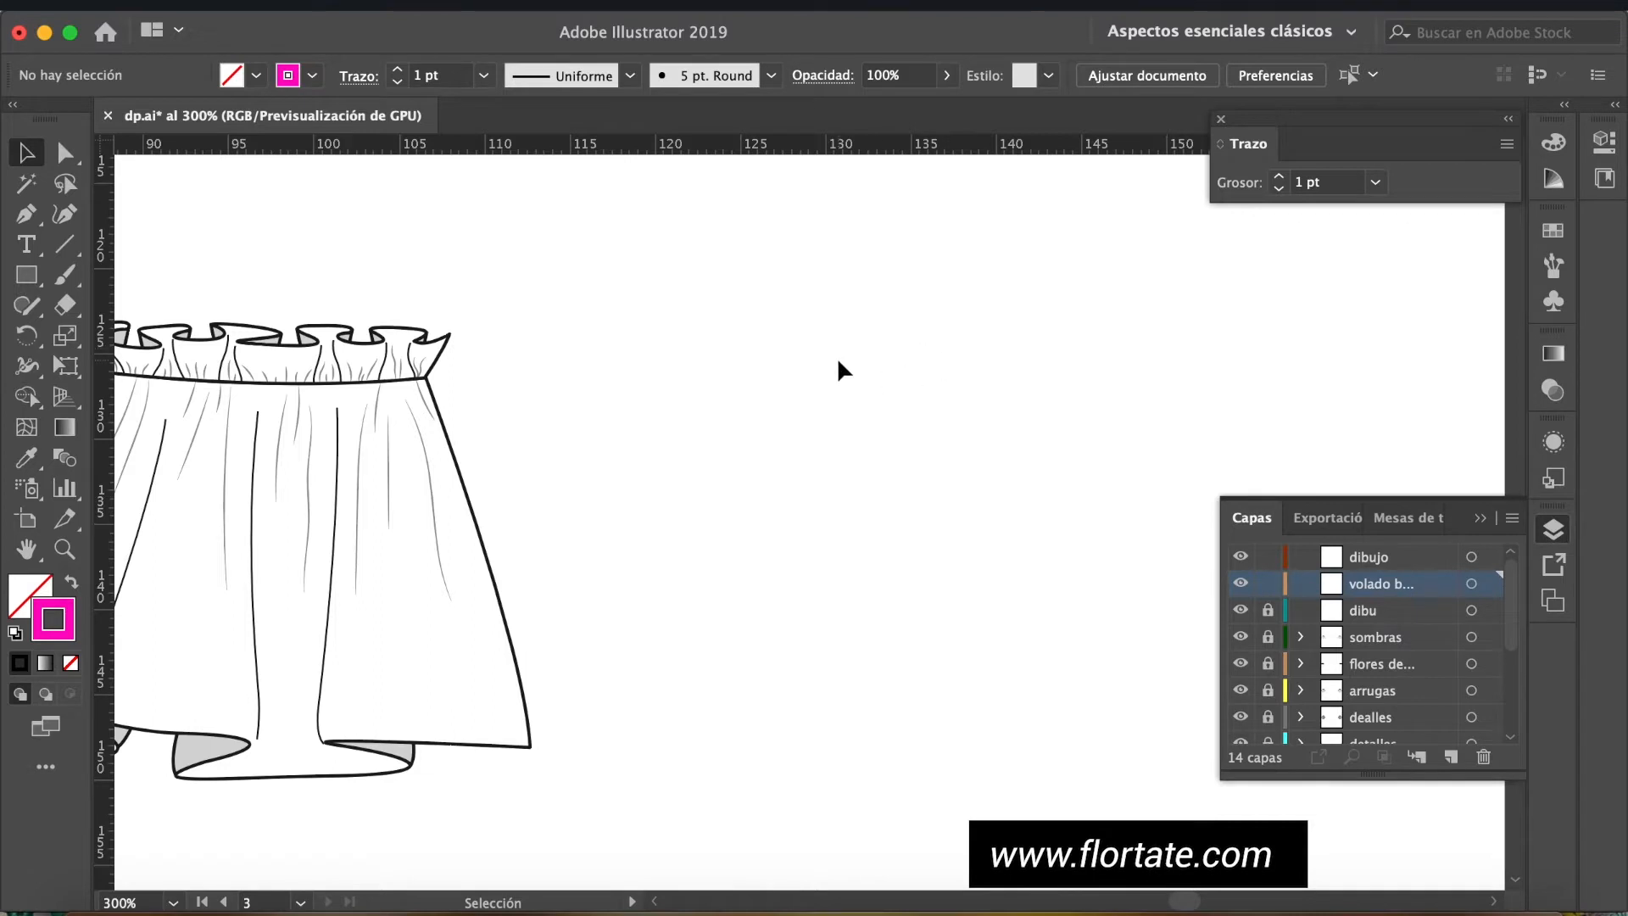
# Draw a straight horizontal magenta guide line of 1 pt beside the ruffle, level with its upper edge.
pyautogui.press('p')
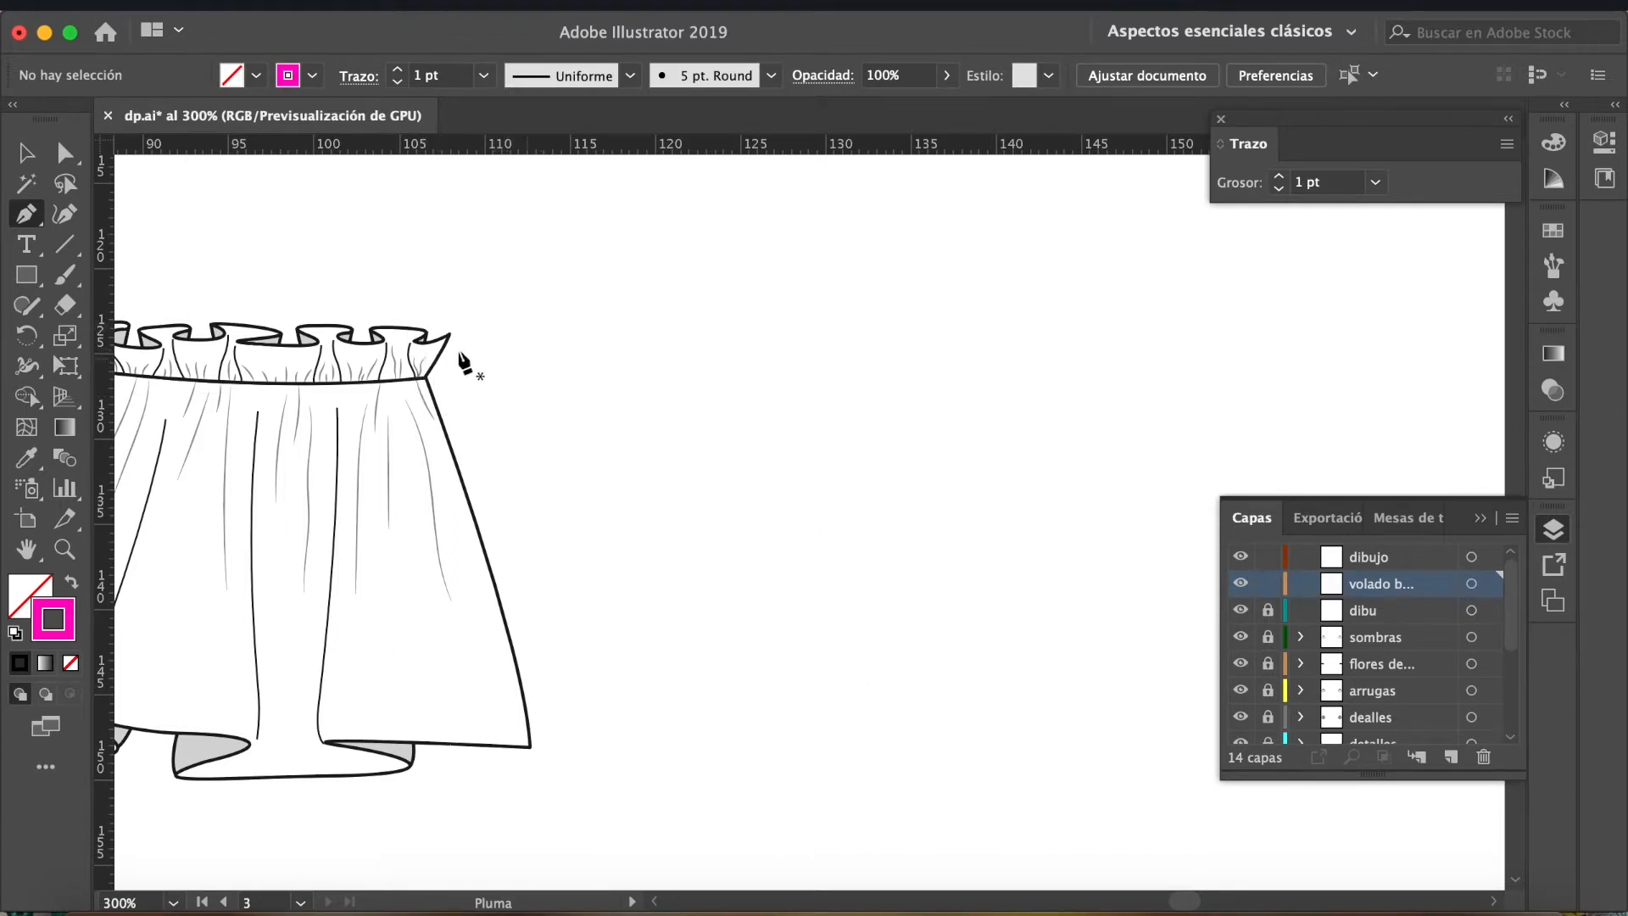
pyautogui.moveTo(498, 376); pyautogui.dragTo(858, 415)
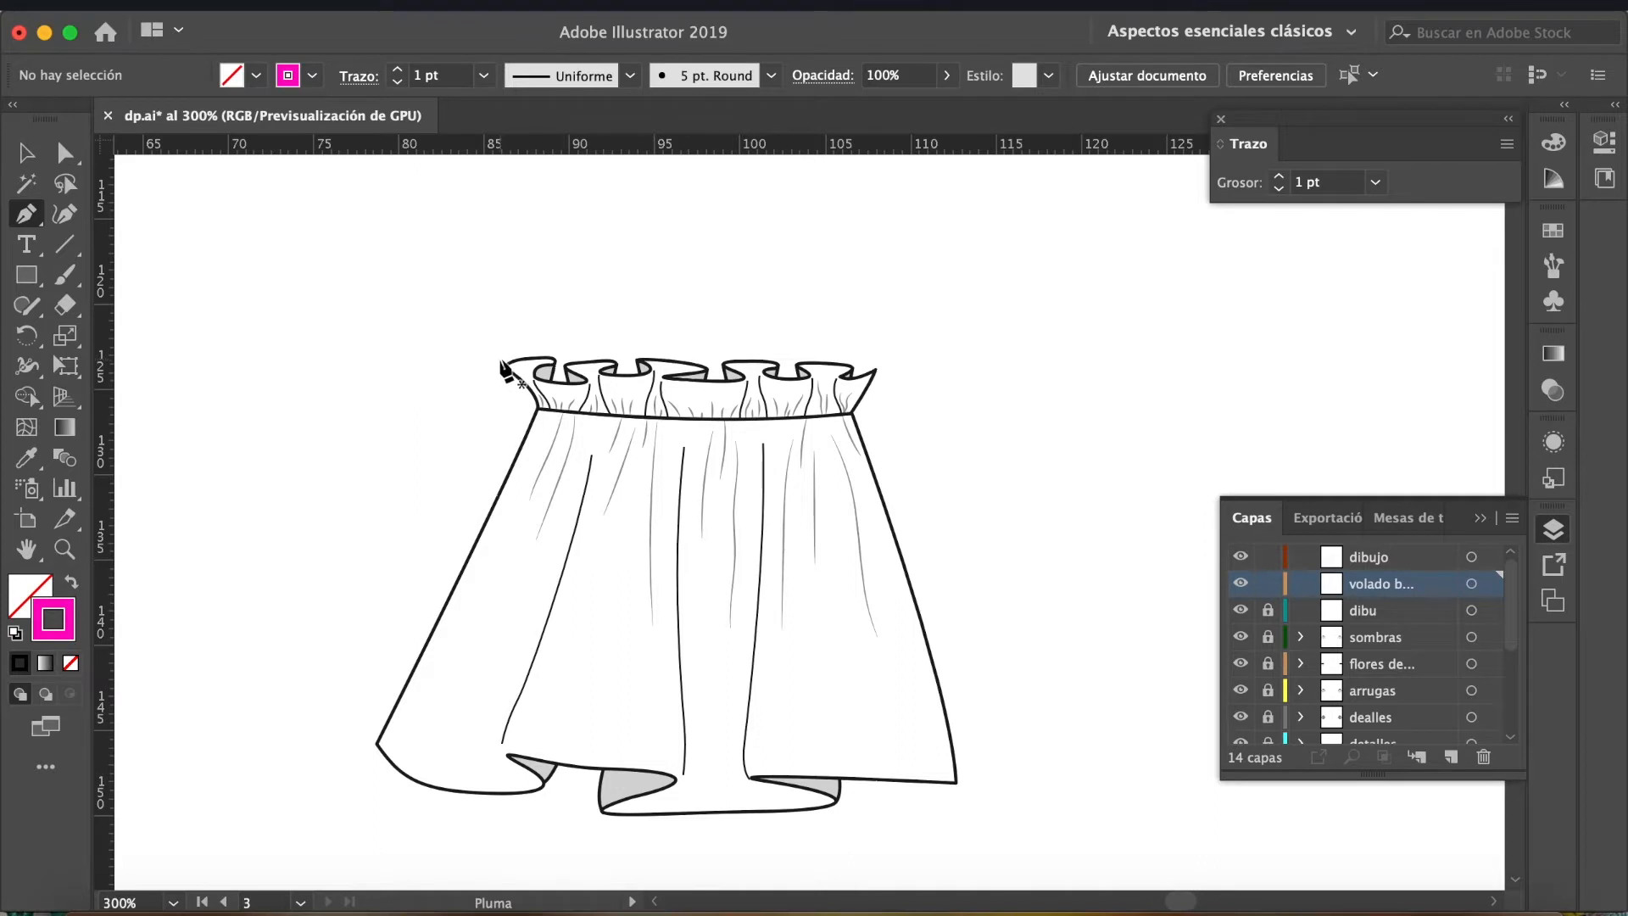
pyautogui.moveTo(970, 356); pyautogui.dragTo(563, 342)
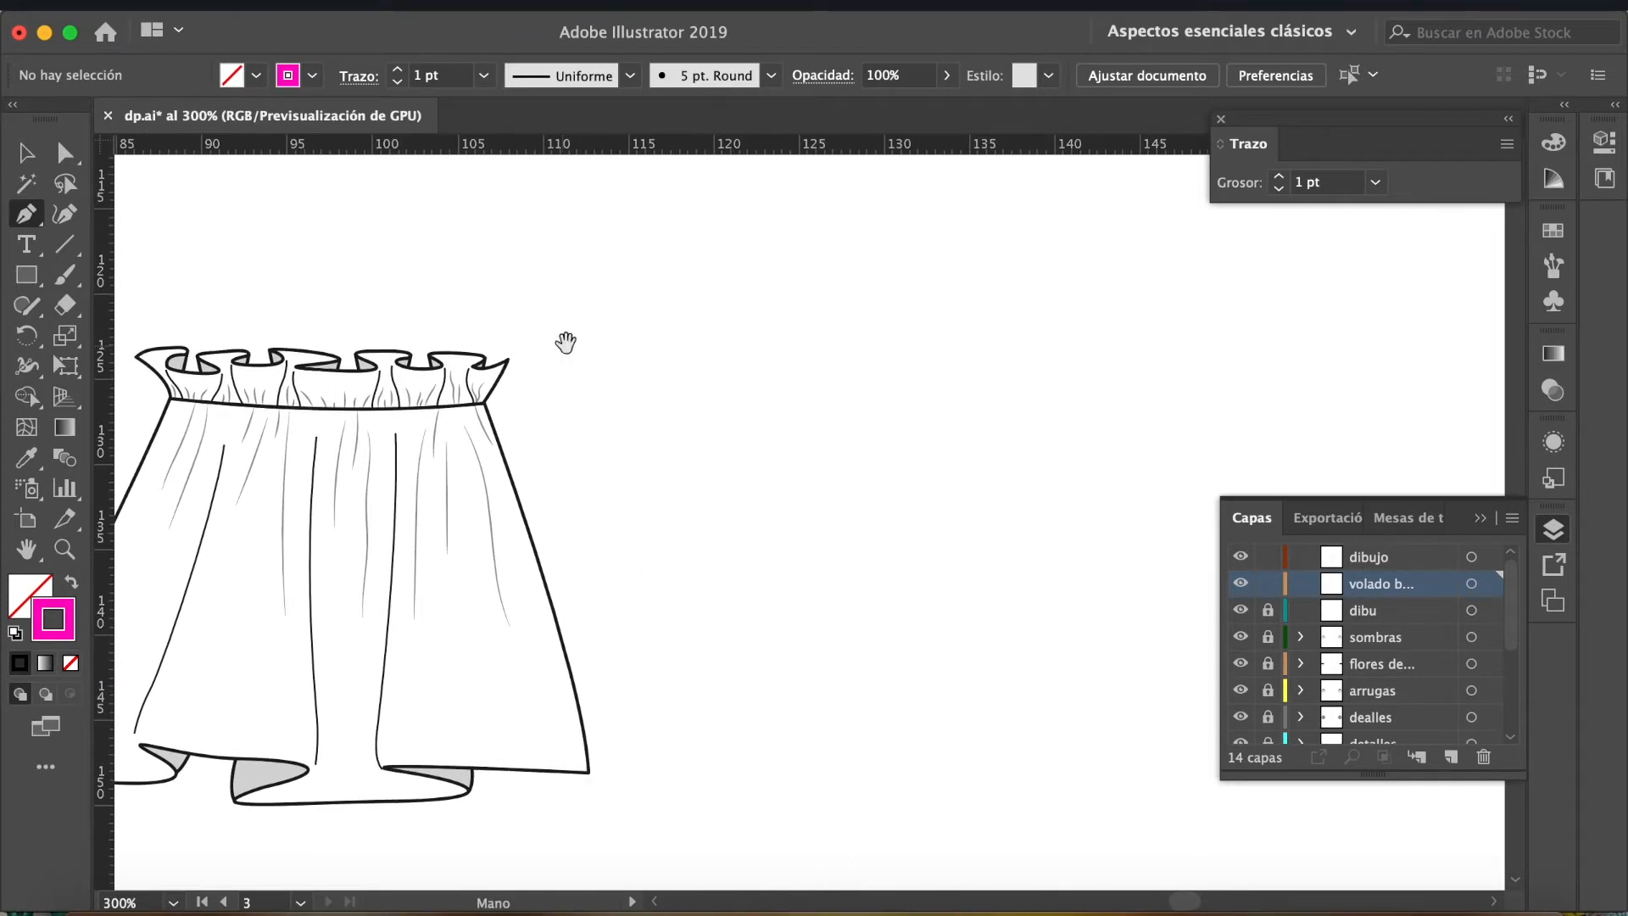
pyautogui.click(620, 348)
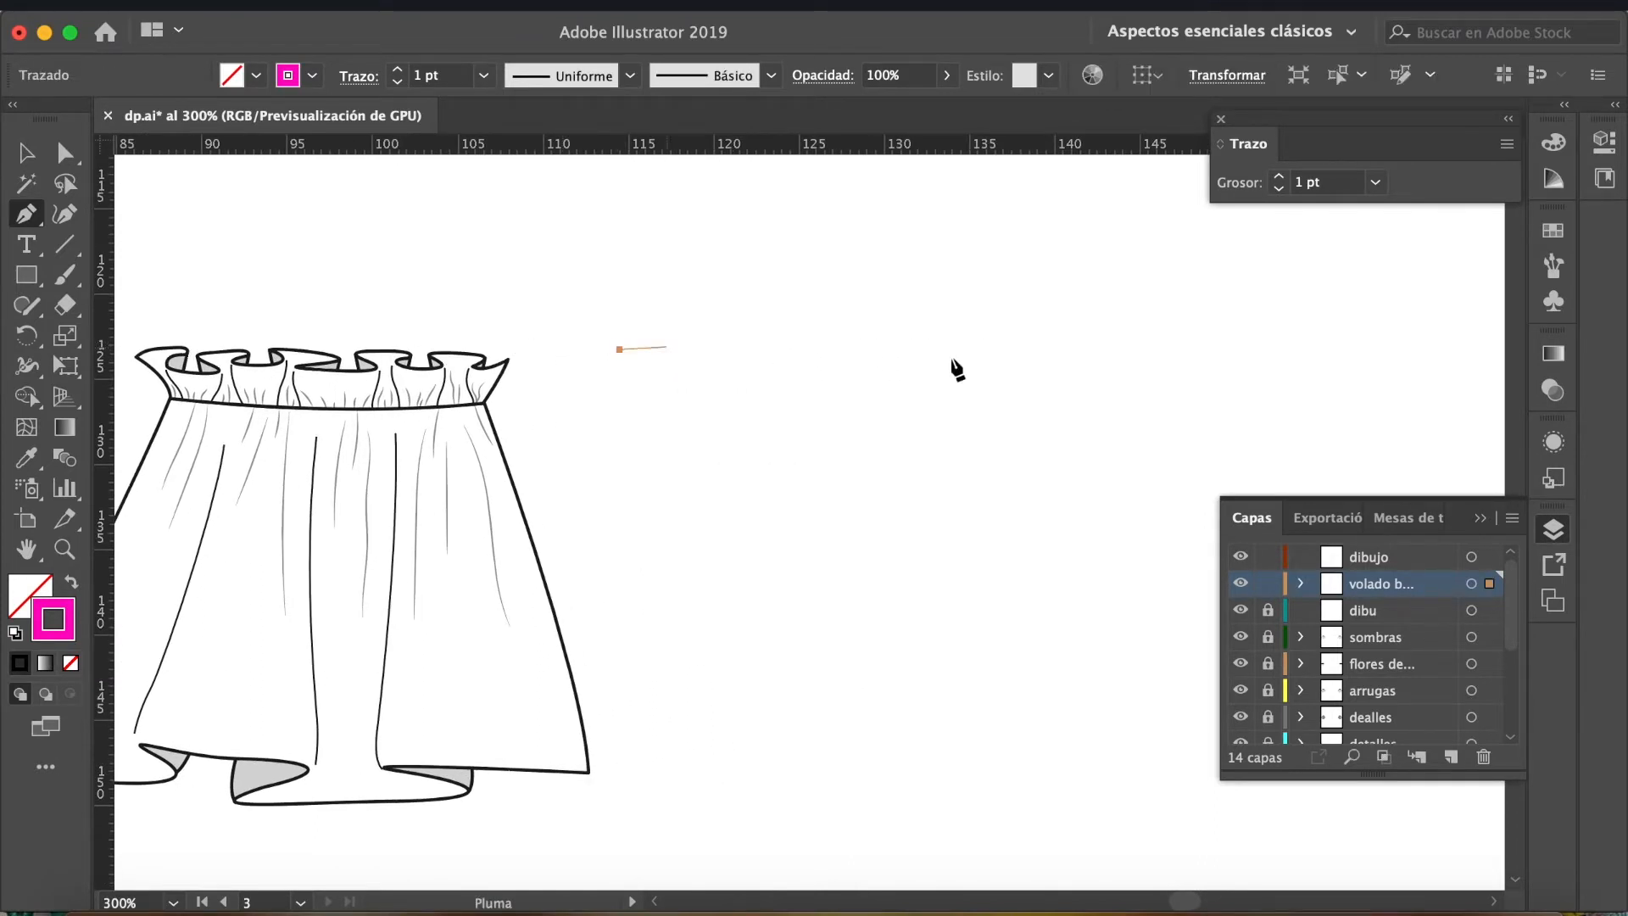
pyautogui.click(1118, 348)
pyautogui.press('v')
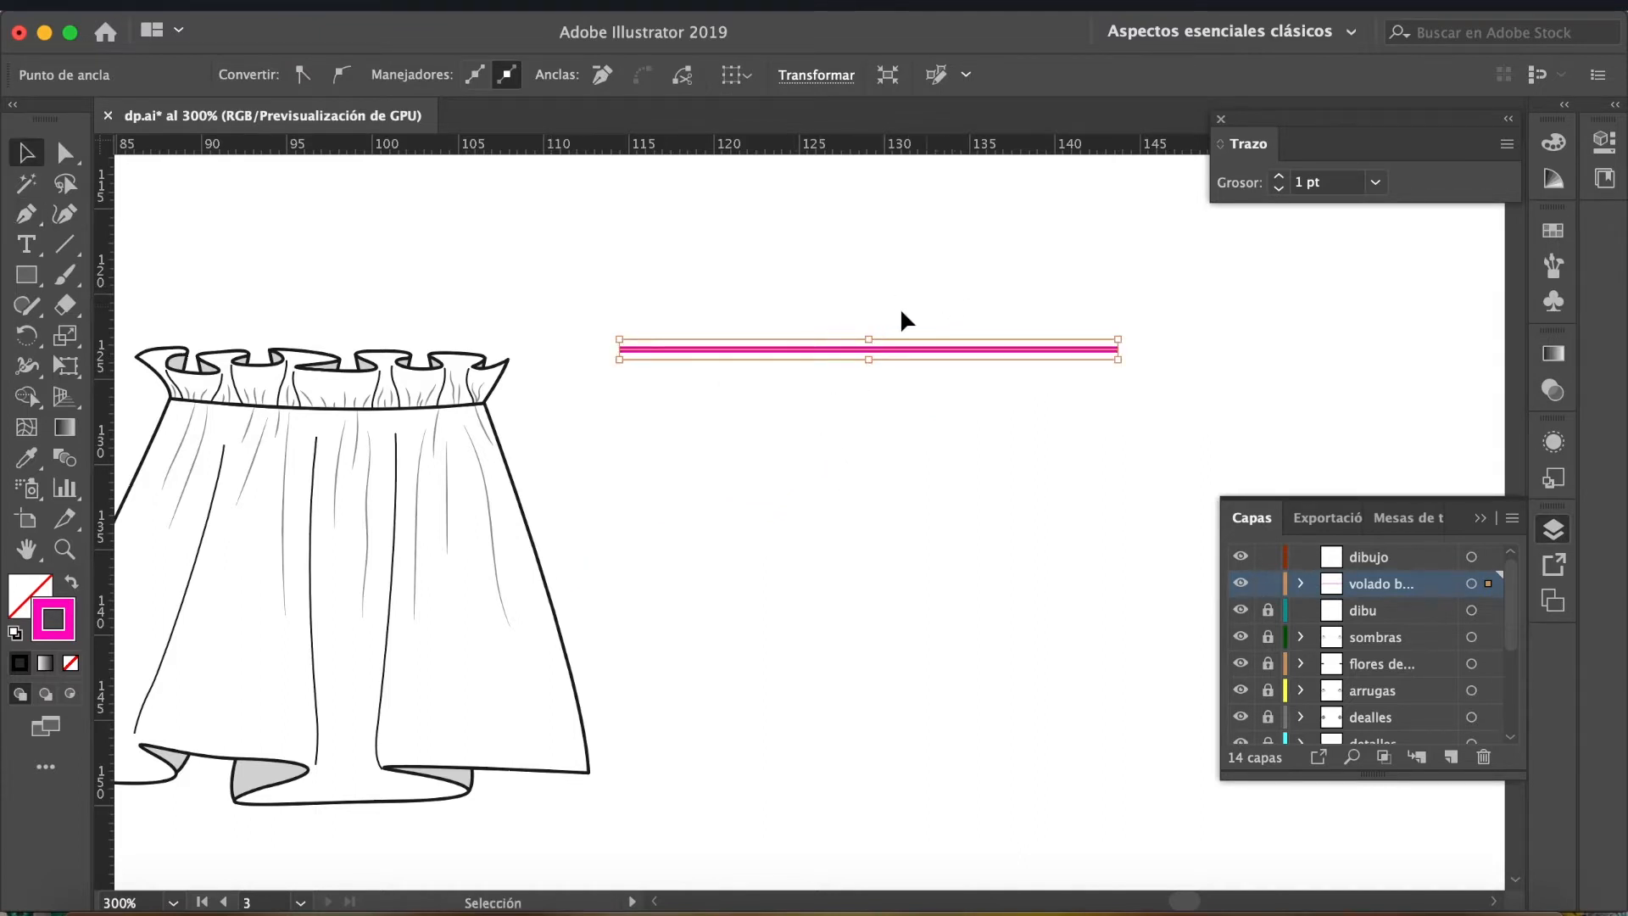
pyautogui.click(725, 302)
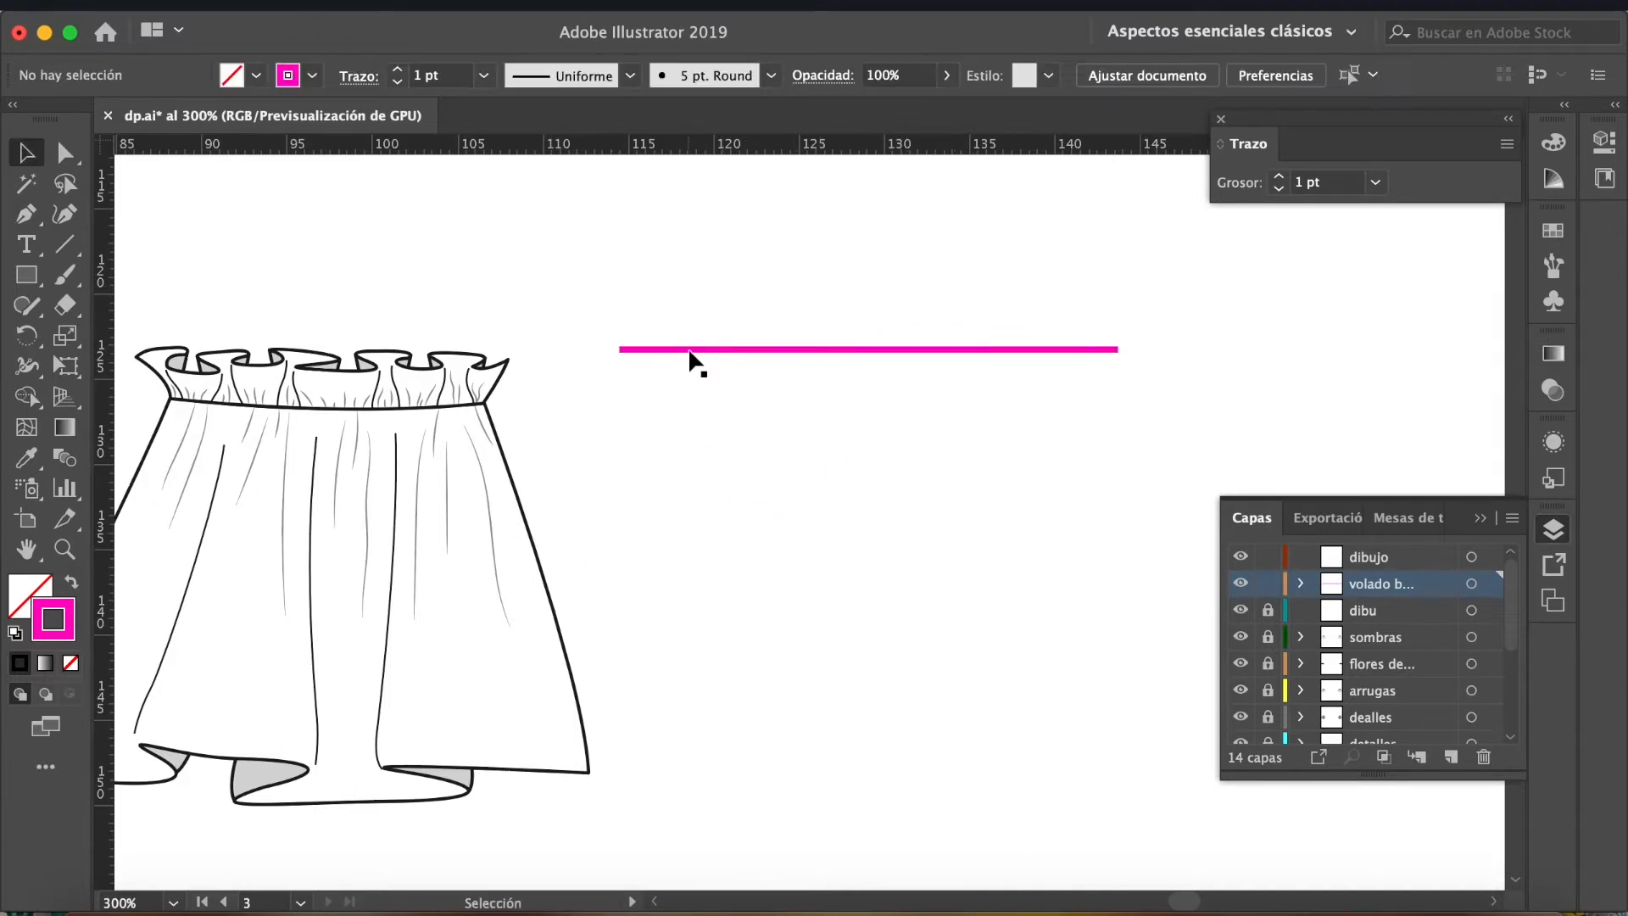
# Duplicate the guide line four times below it: at the lower fold edge, the gathering seam and the two hem levels.
pyautogui.moveTo(688, 352); pyautogui.dragTo(694, 366)
pyautogui.click(811, 440)
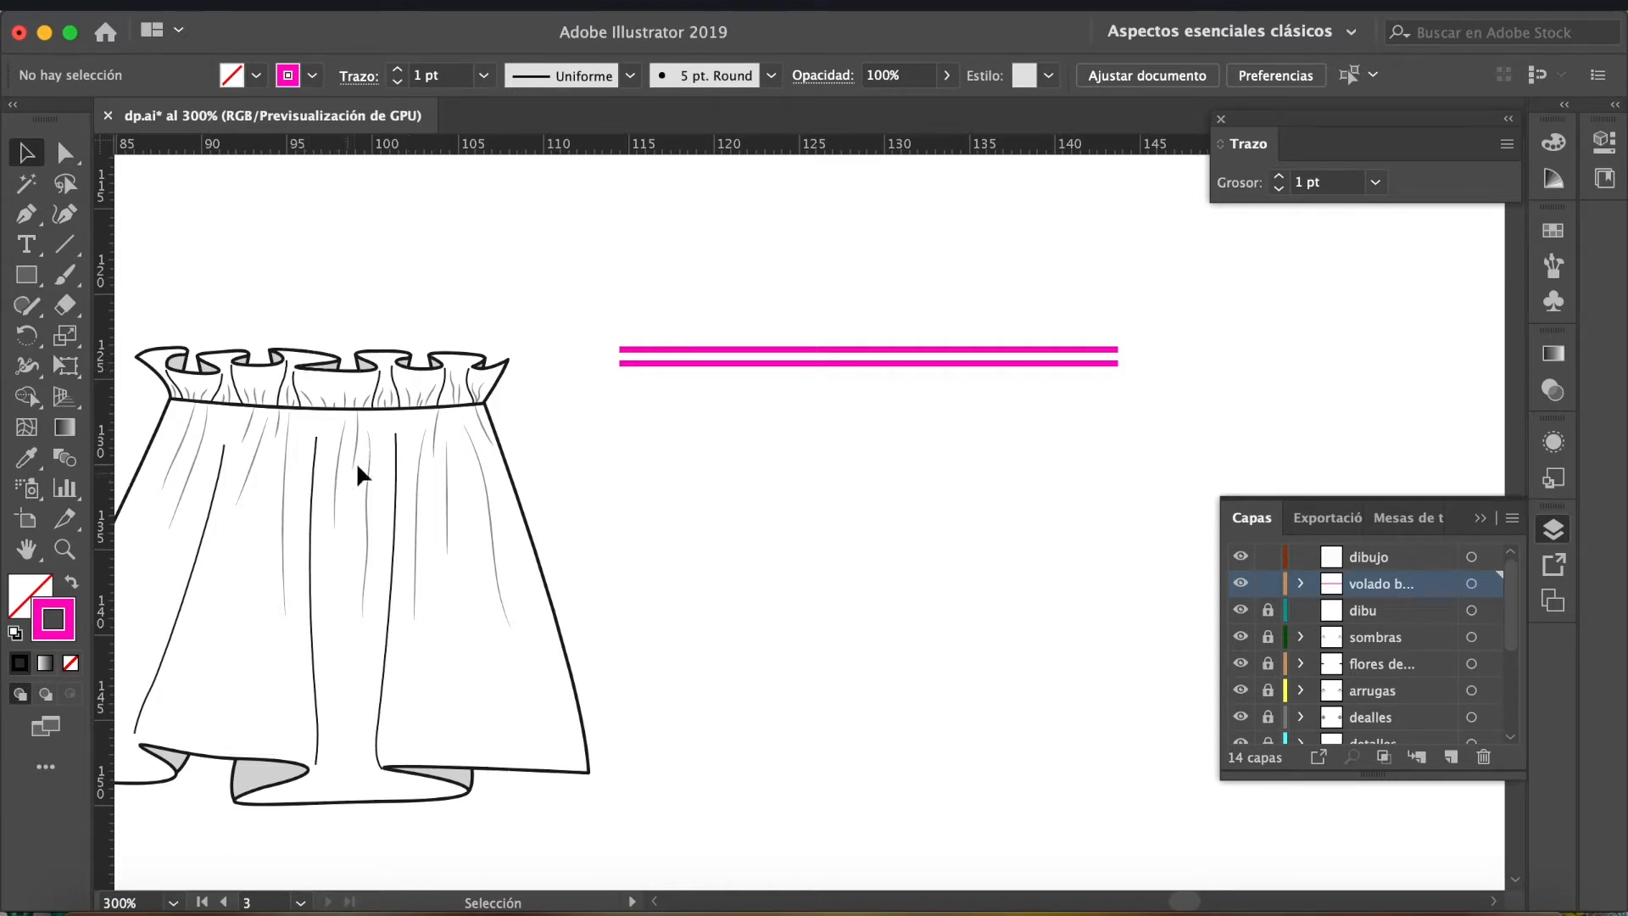
pyautogui.moveTo(668, 370); pyautogui.dragTo(668, 395)
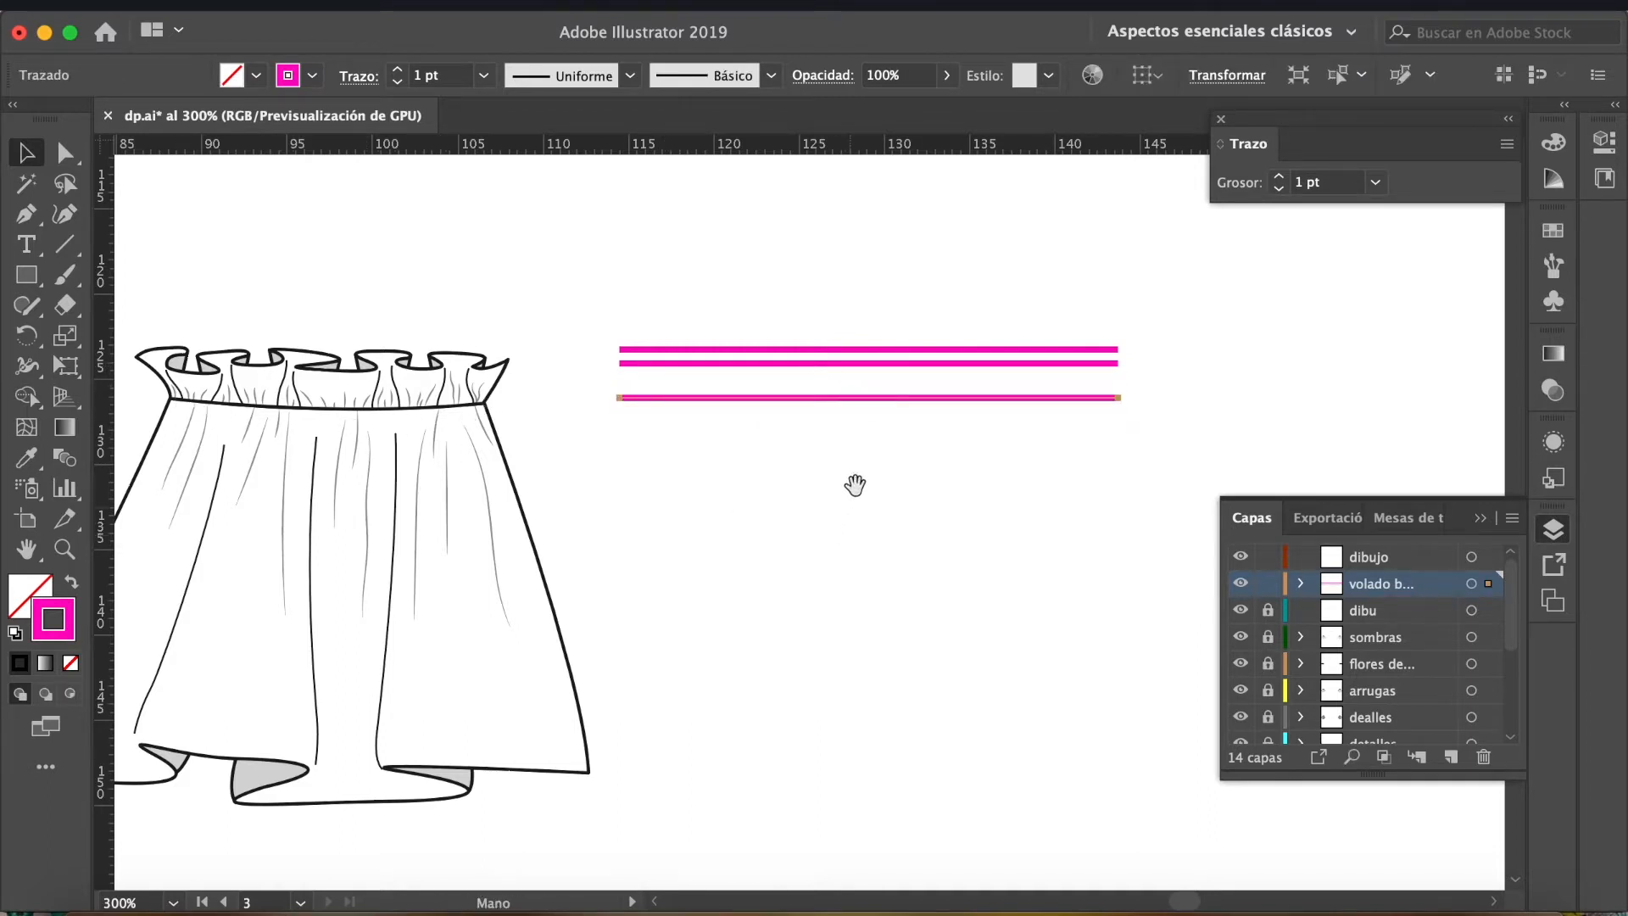
pyautogui.moveTo(847, 502); pyautogui.dragTo(854, 371)
pyautogui.moveTo(939, 265); pyautogui.dragTo(953, 661)
pyautogui.click(928, 578)
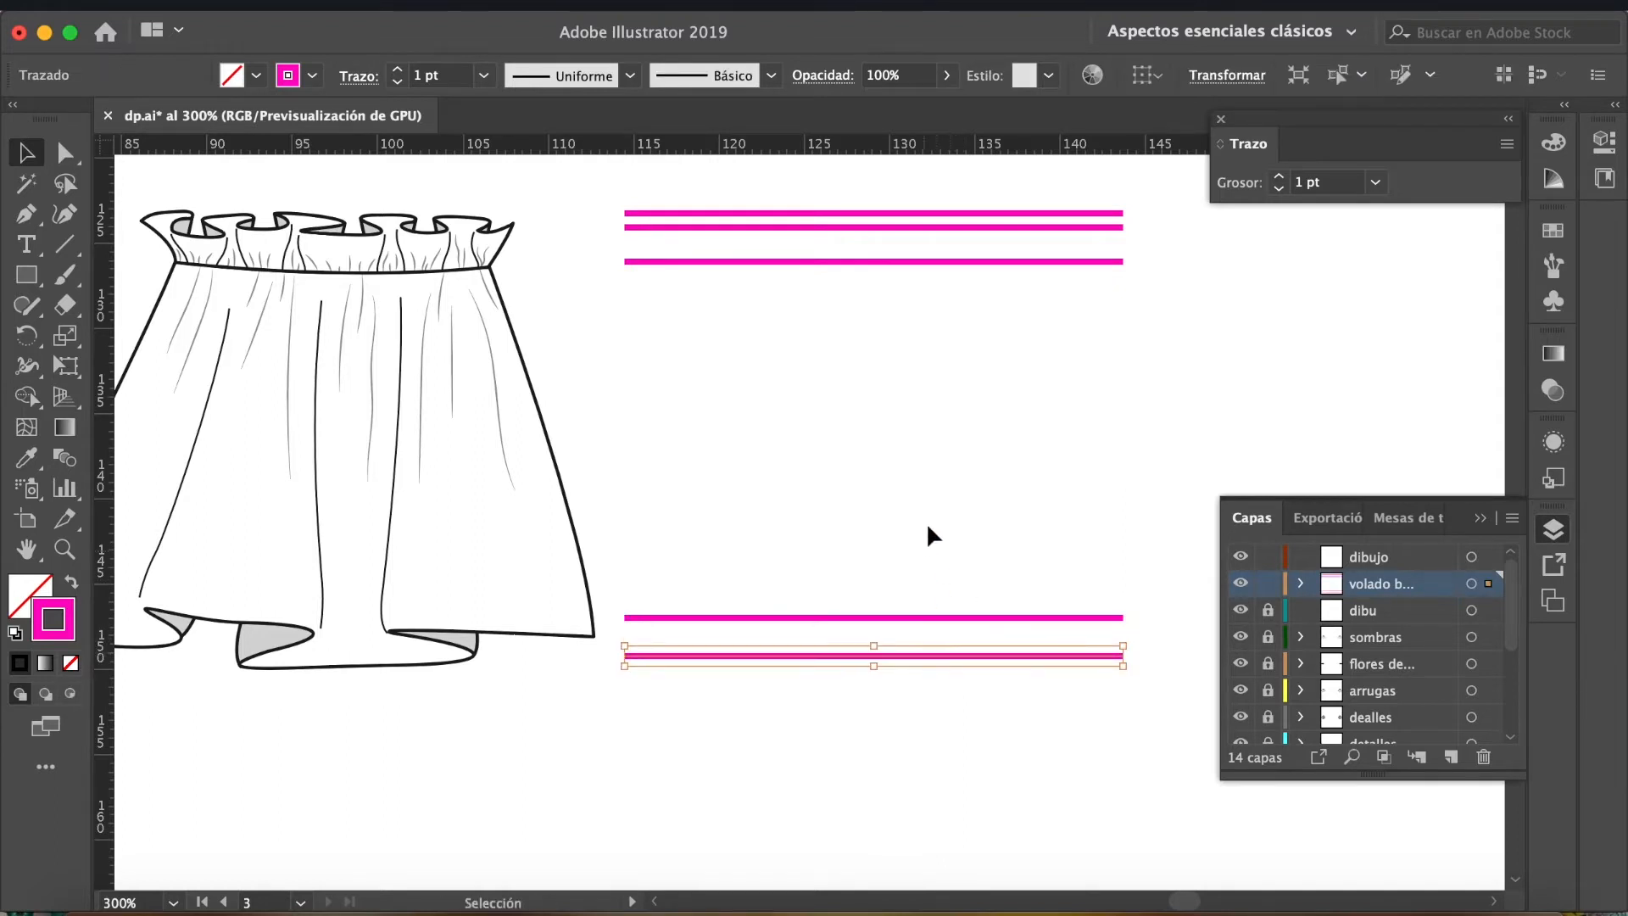
pyautogui.click(674, 677)
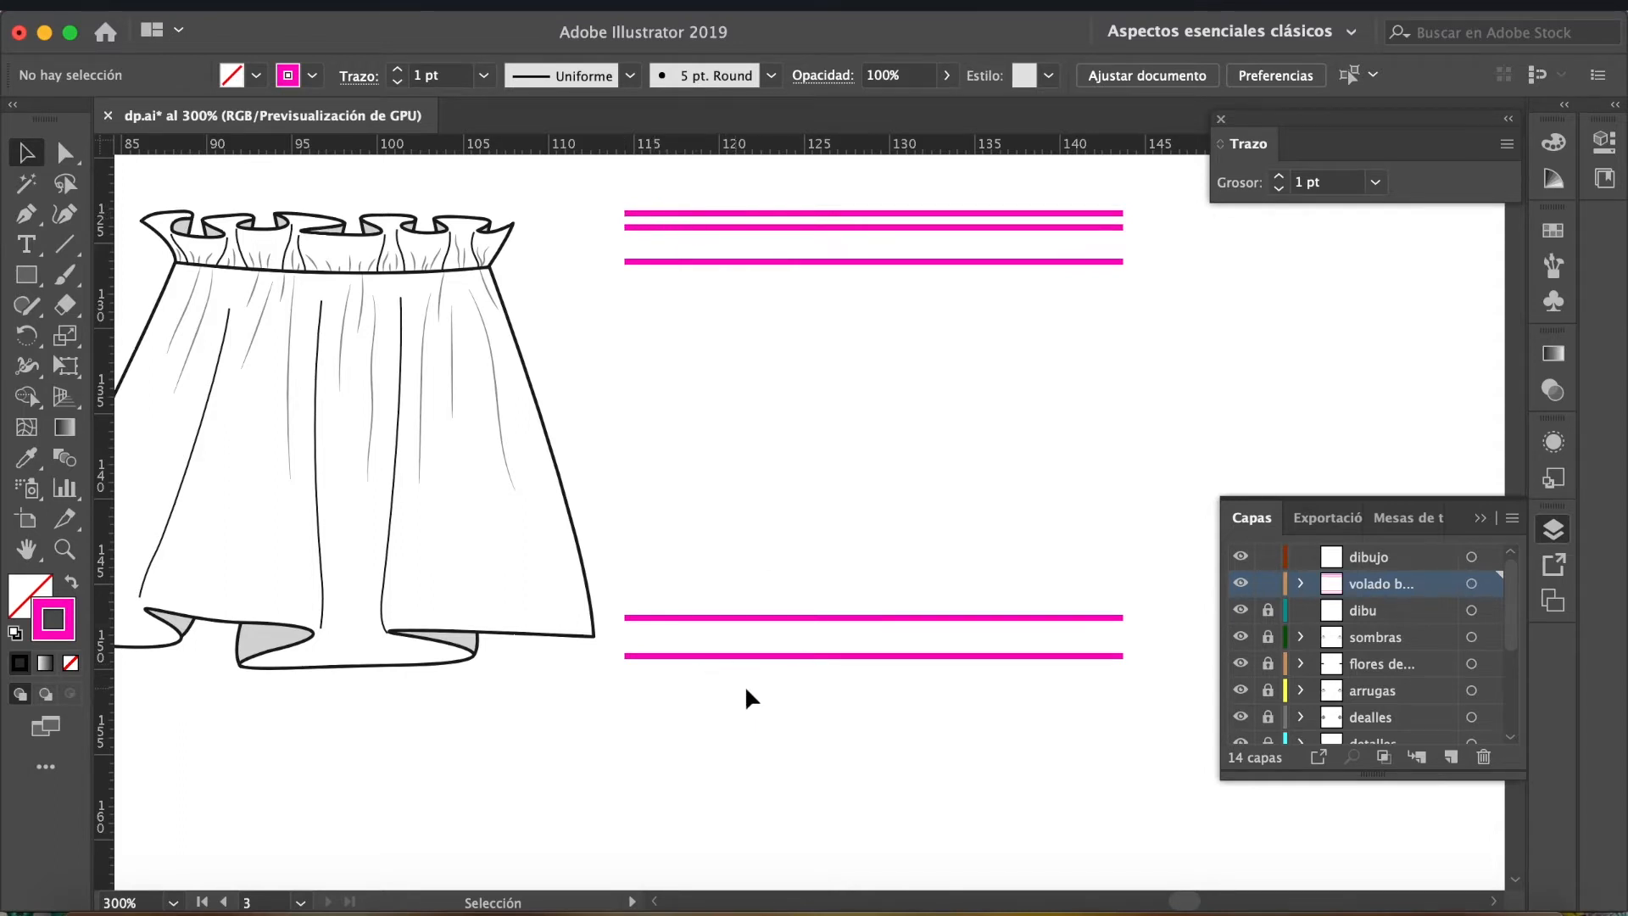
# Lock the volado base layer holding the guides and make the dibujo layer active.
pyautogui.click(1269, 591)
pyautogui.click(1412, 555)
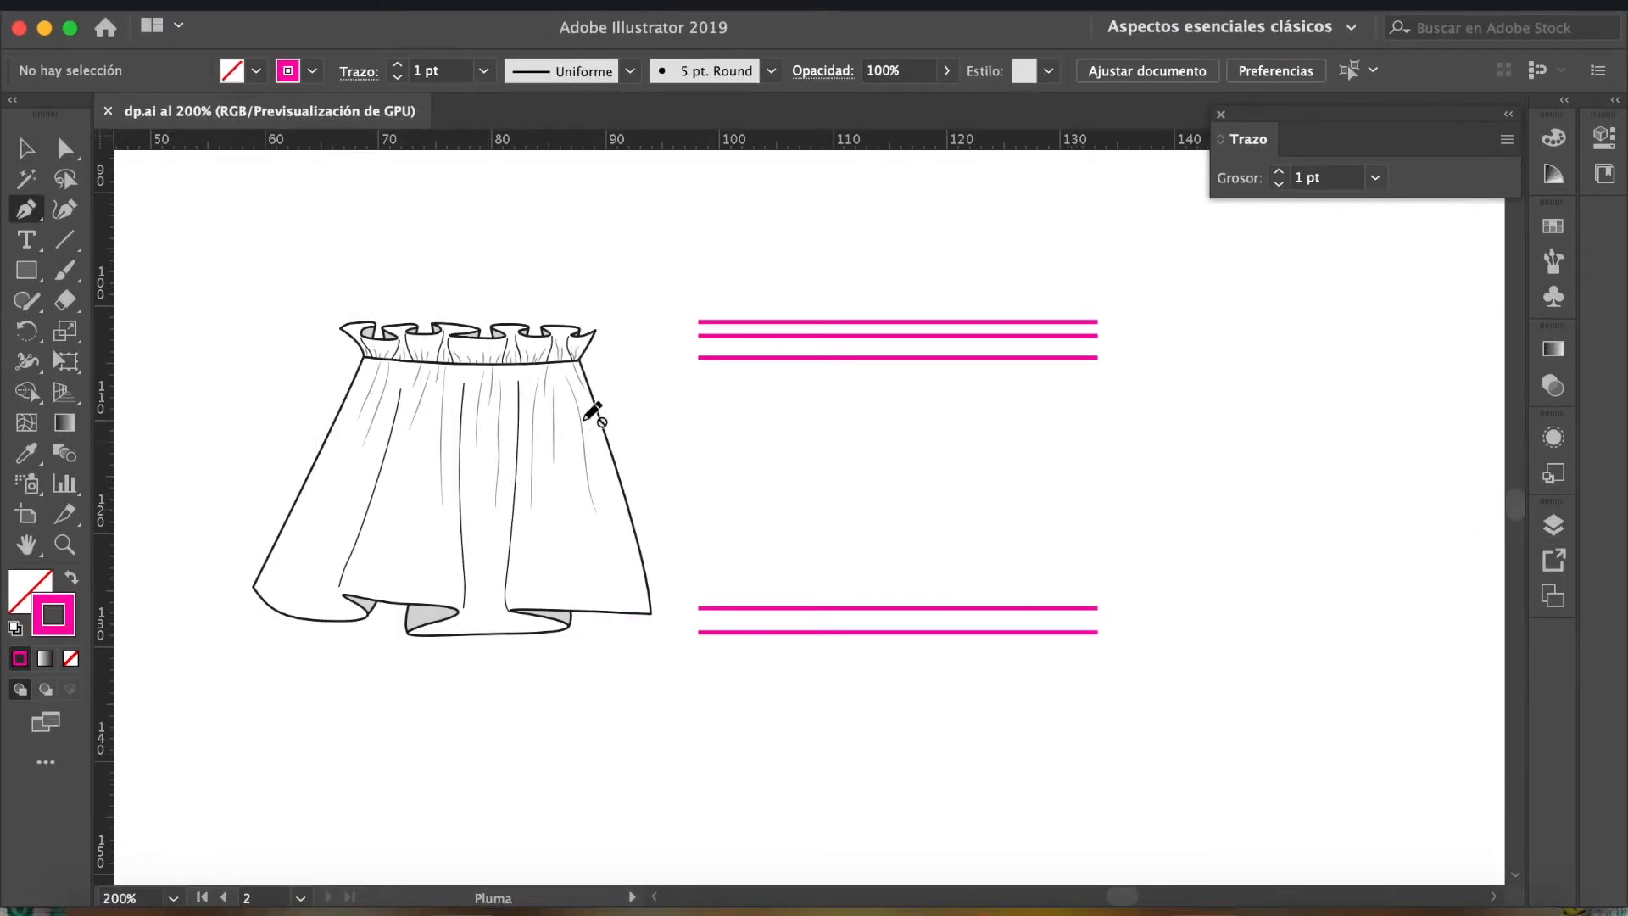
pyautogui.click(1545, 540)
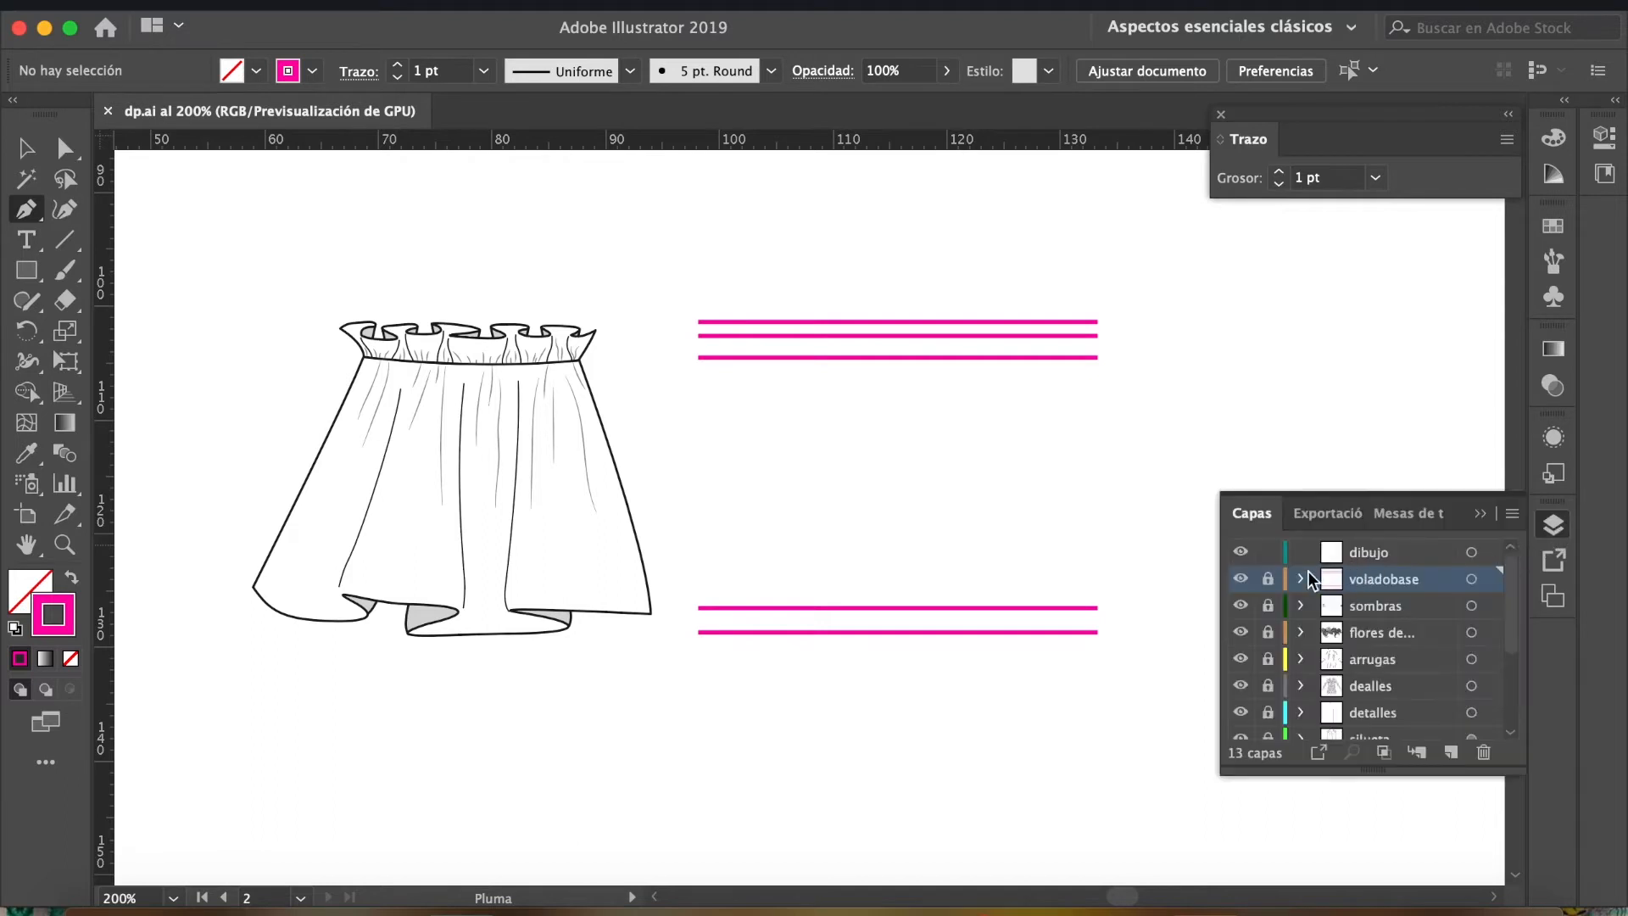
pyautogui.click(1396, 552)
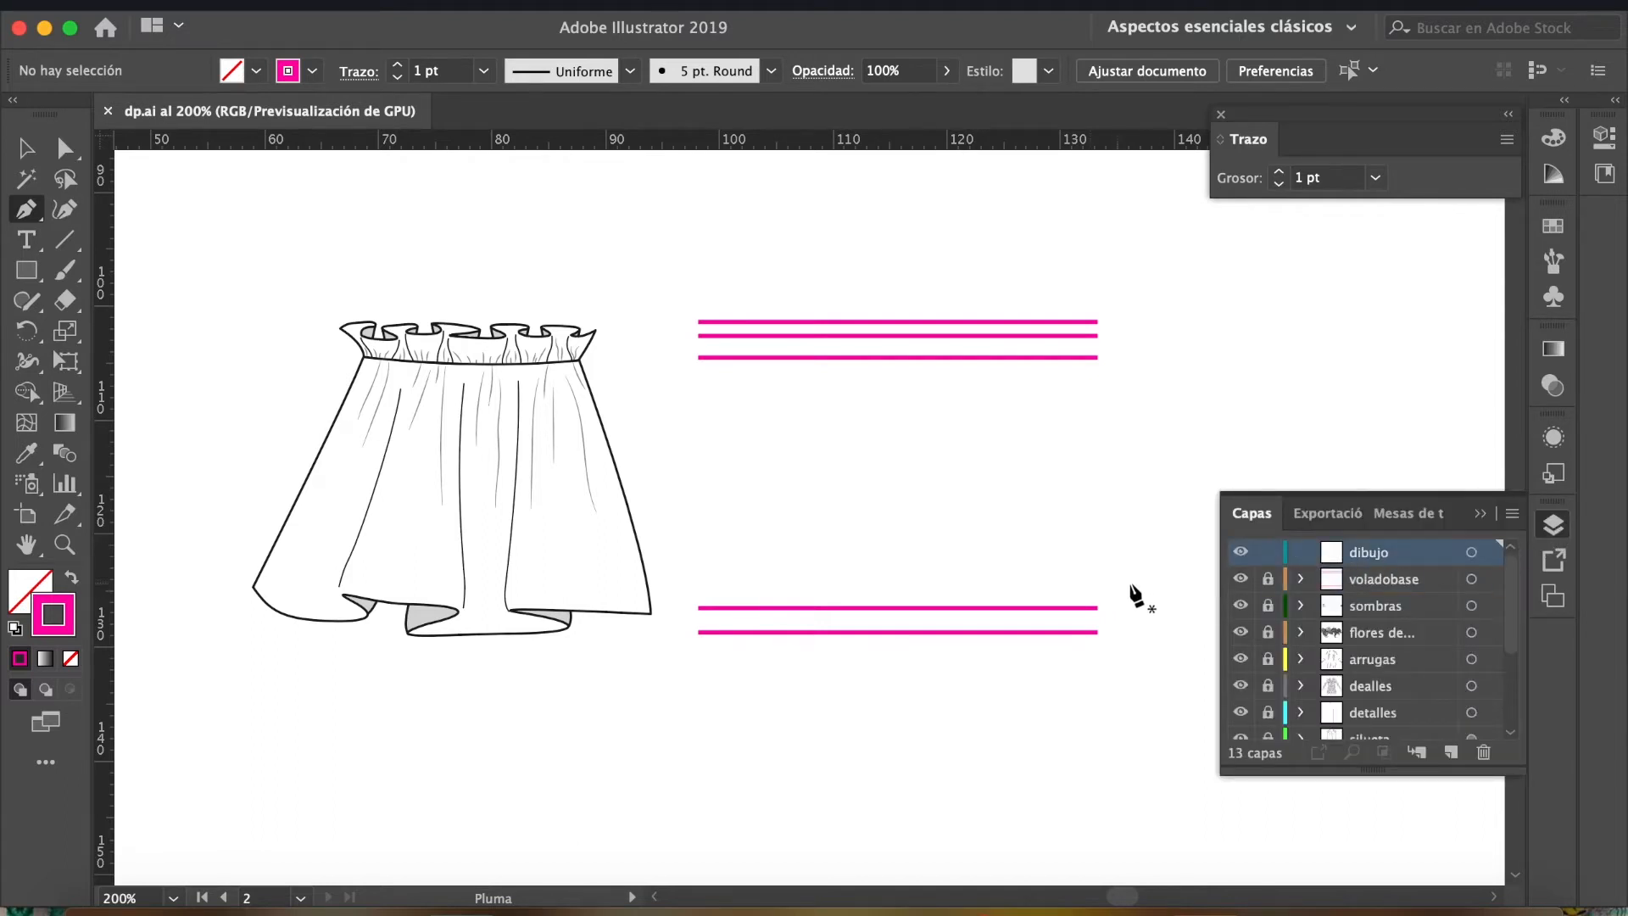
# Set the stroke colour to black (000000) and the stroke weight to 0,5 pt.
pyautogui.doubleClick(65, 613)
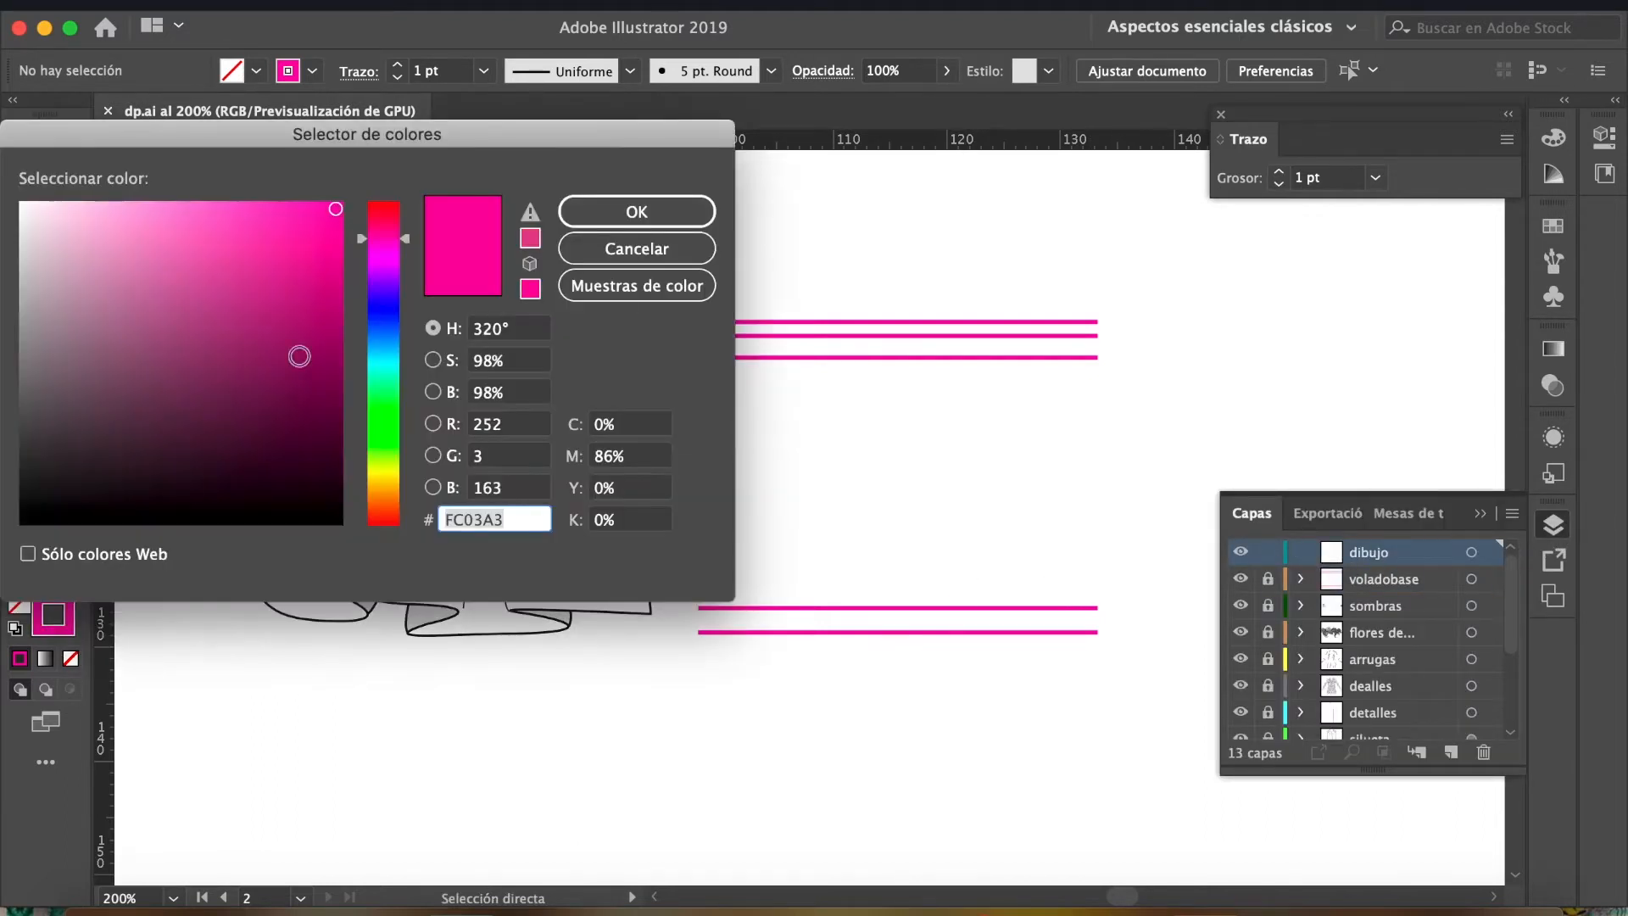
pyautogui.click(21, 522)
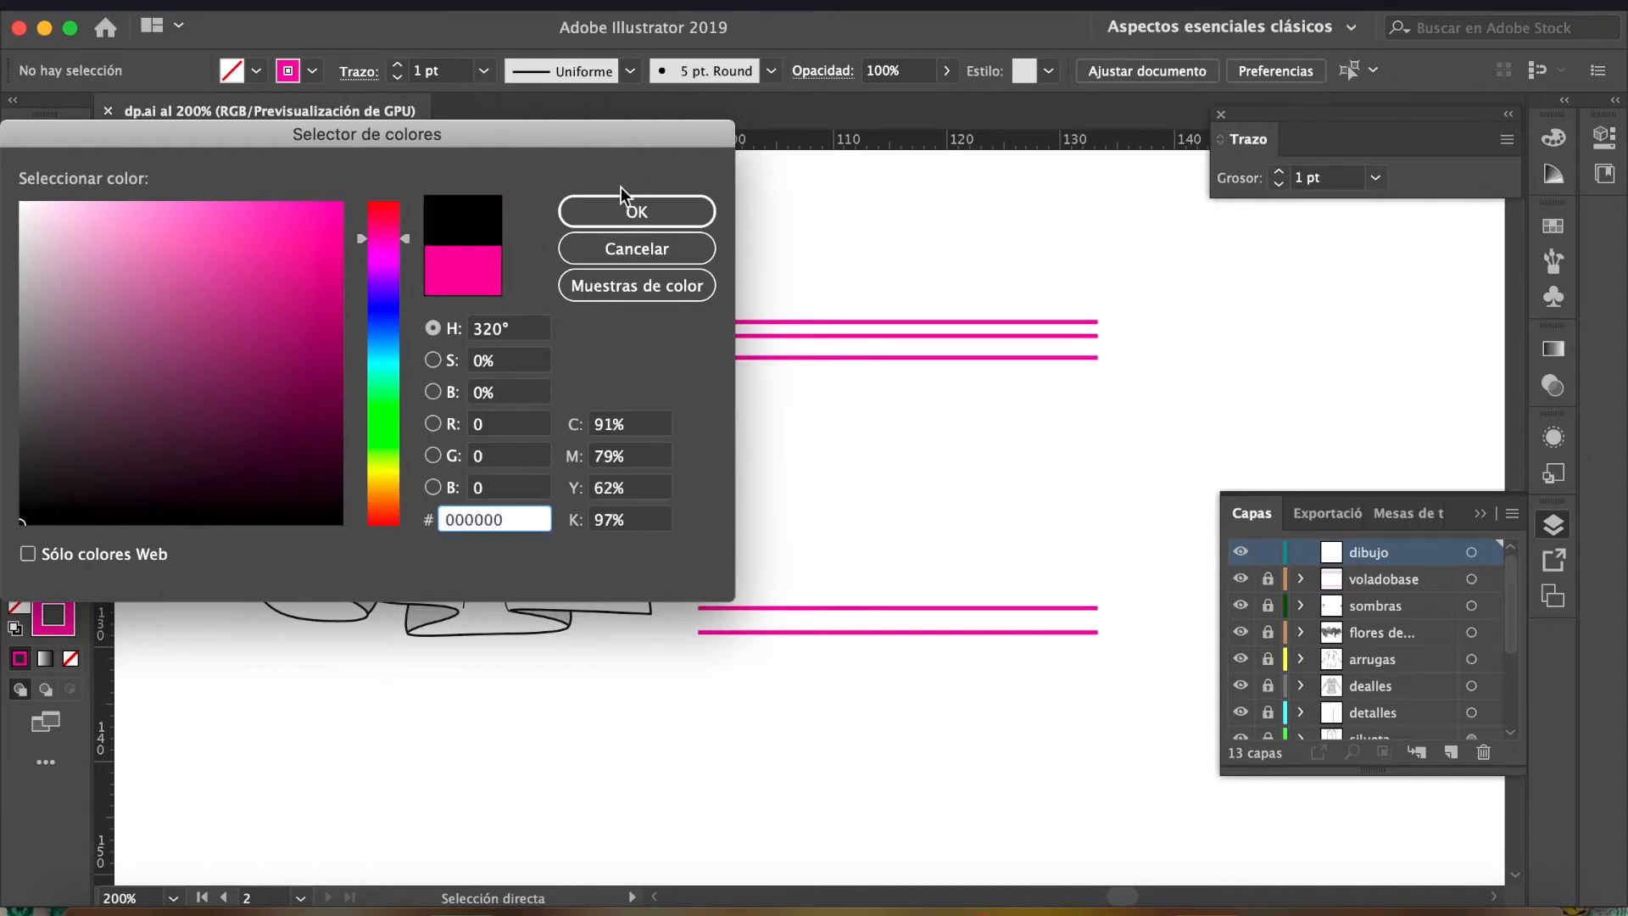
pyautogui.click(632, 211)
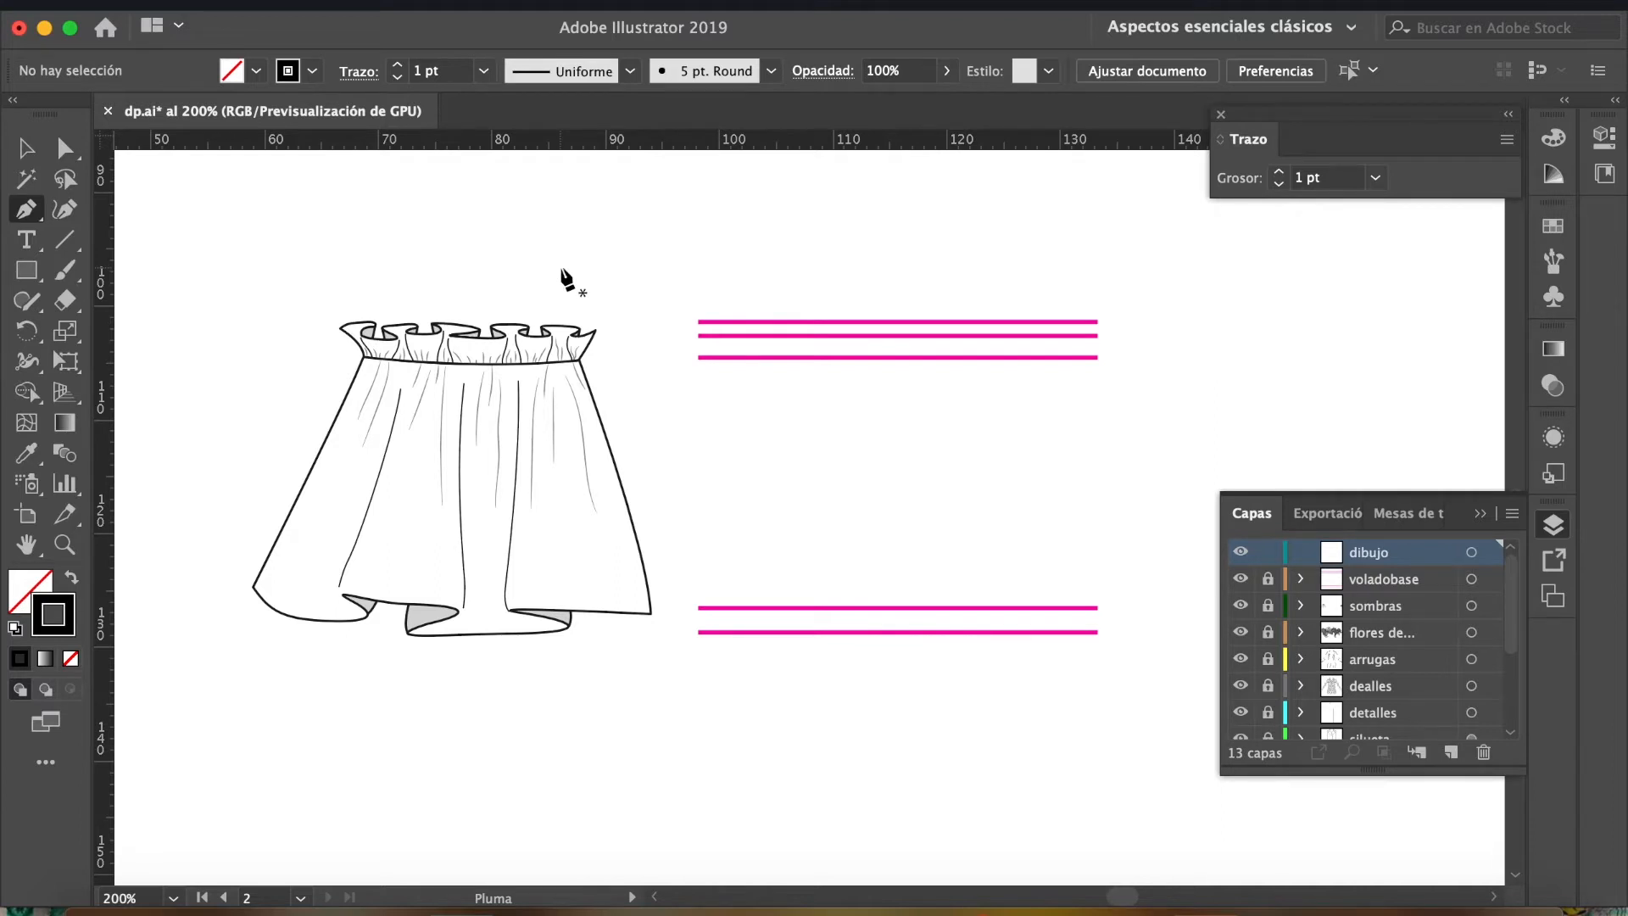
pyautogui.click(445, 80)
pyautogui.write('0,5')
pyautogui.press('Return')
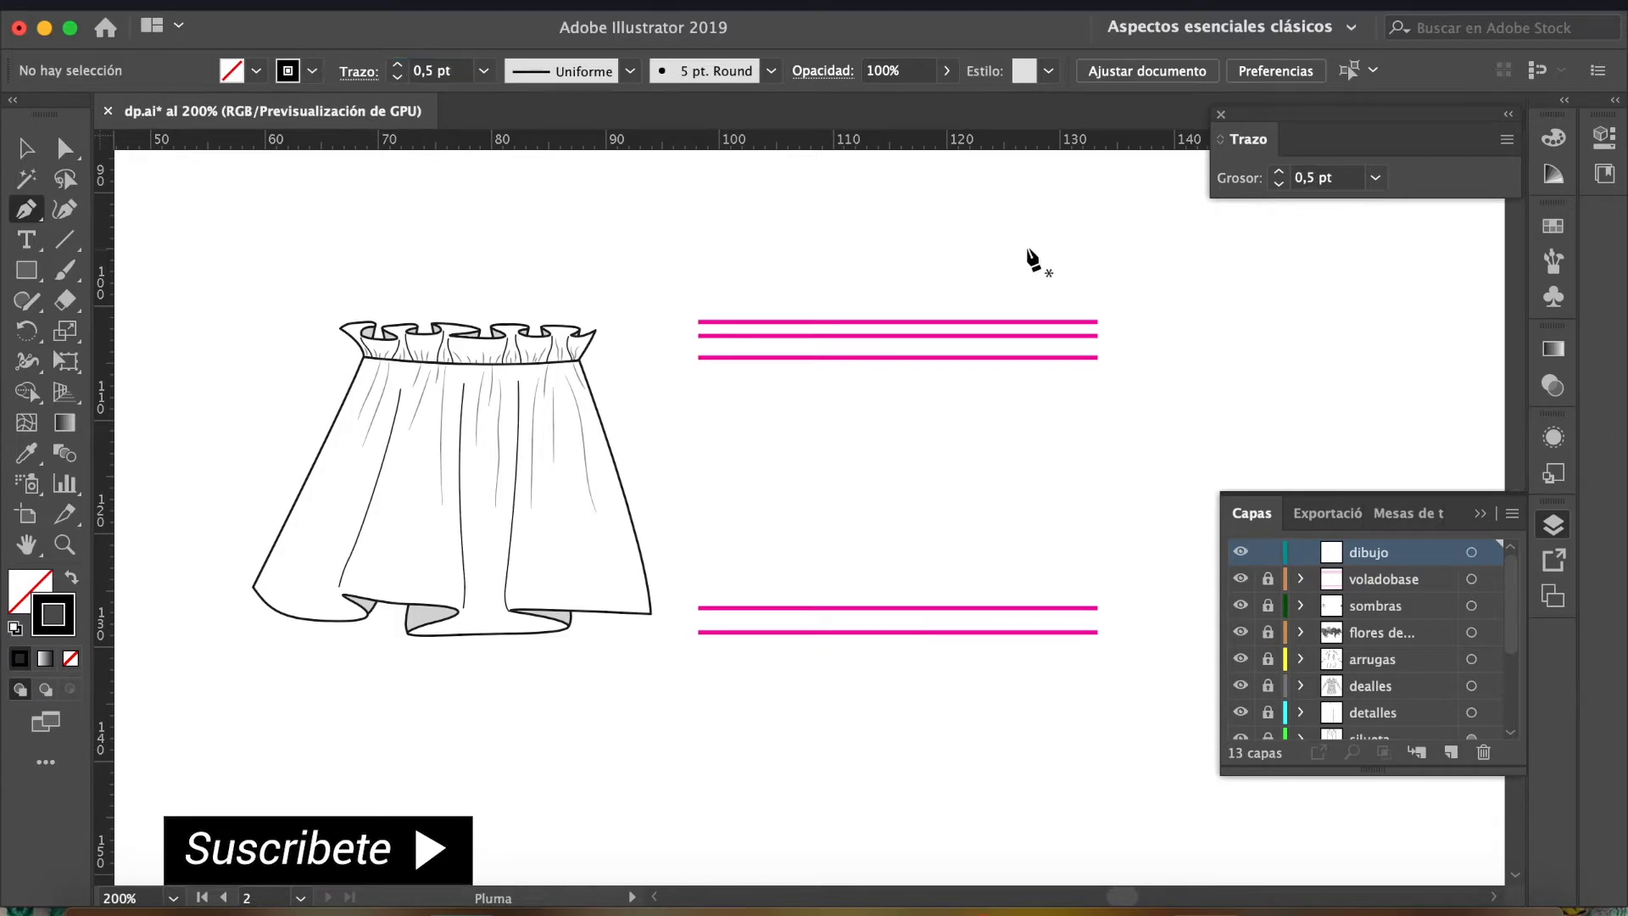
# Outline the ruffle's wavy upper edge with the Pen tool, from the seam guide's left end through five folds to the right tip.
pyautogui.press('z')
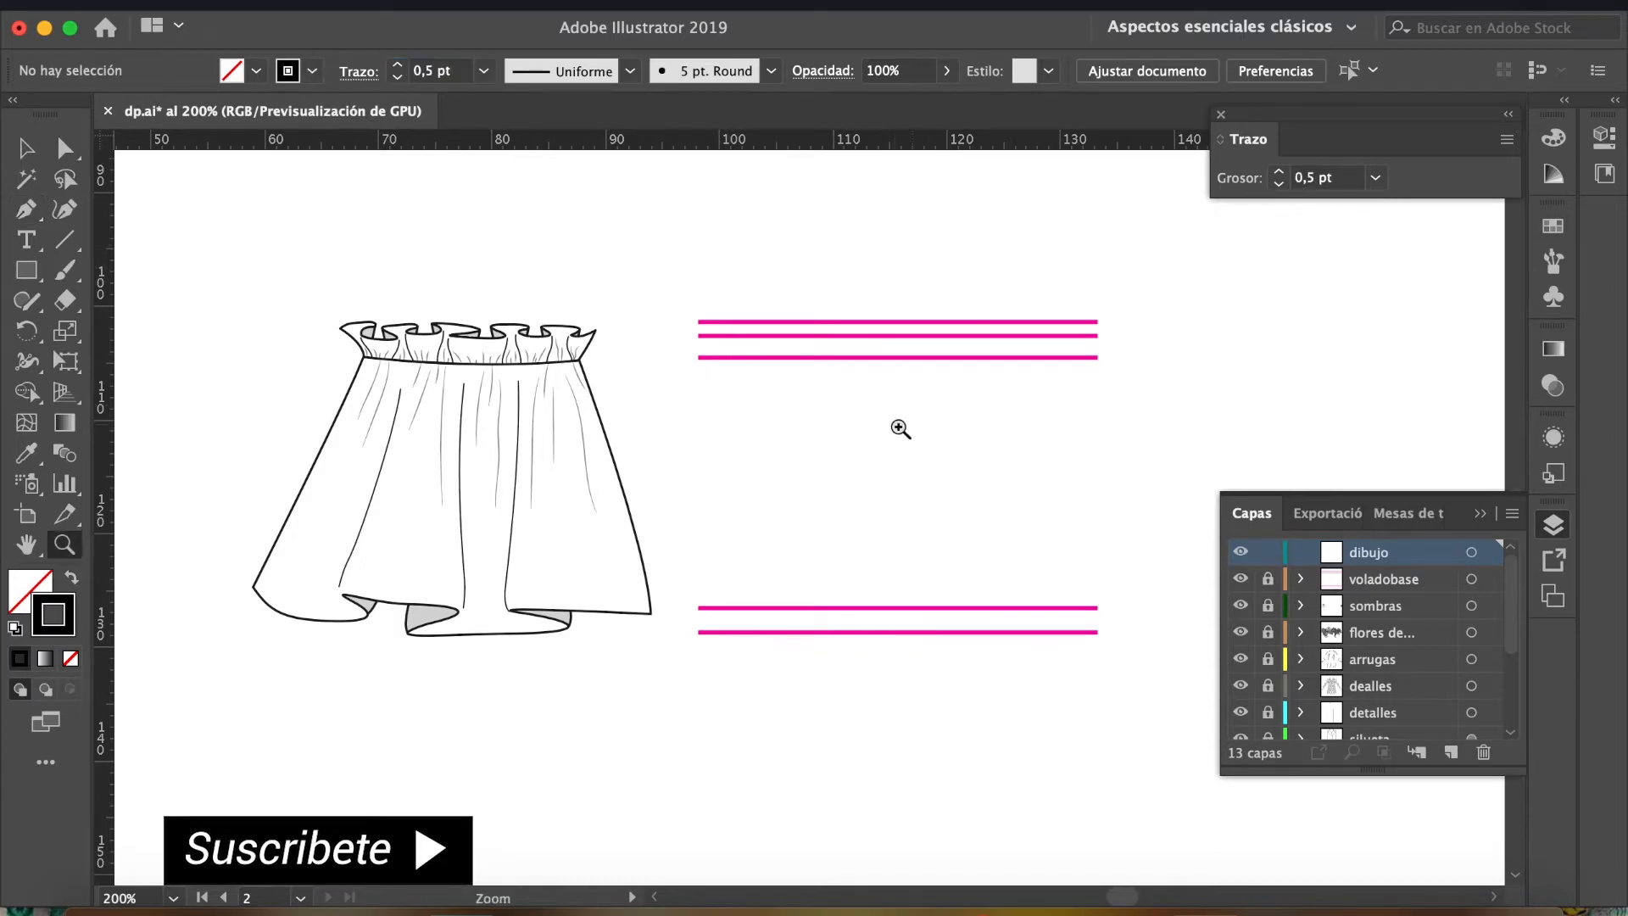
pyautogui.click(897, 429)
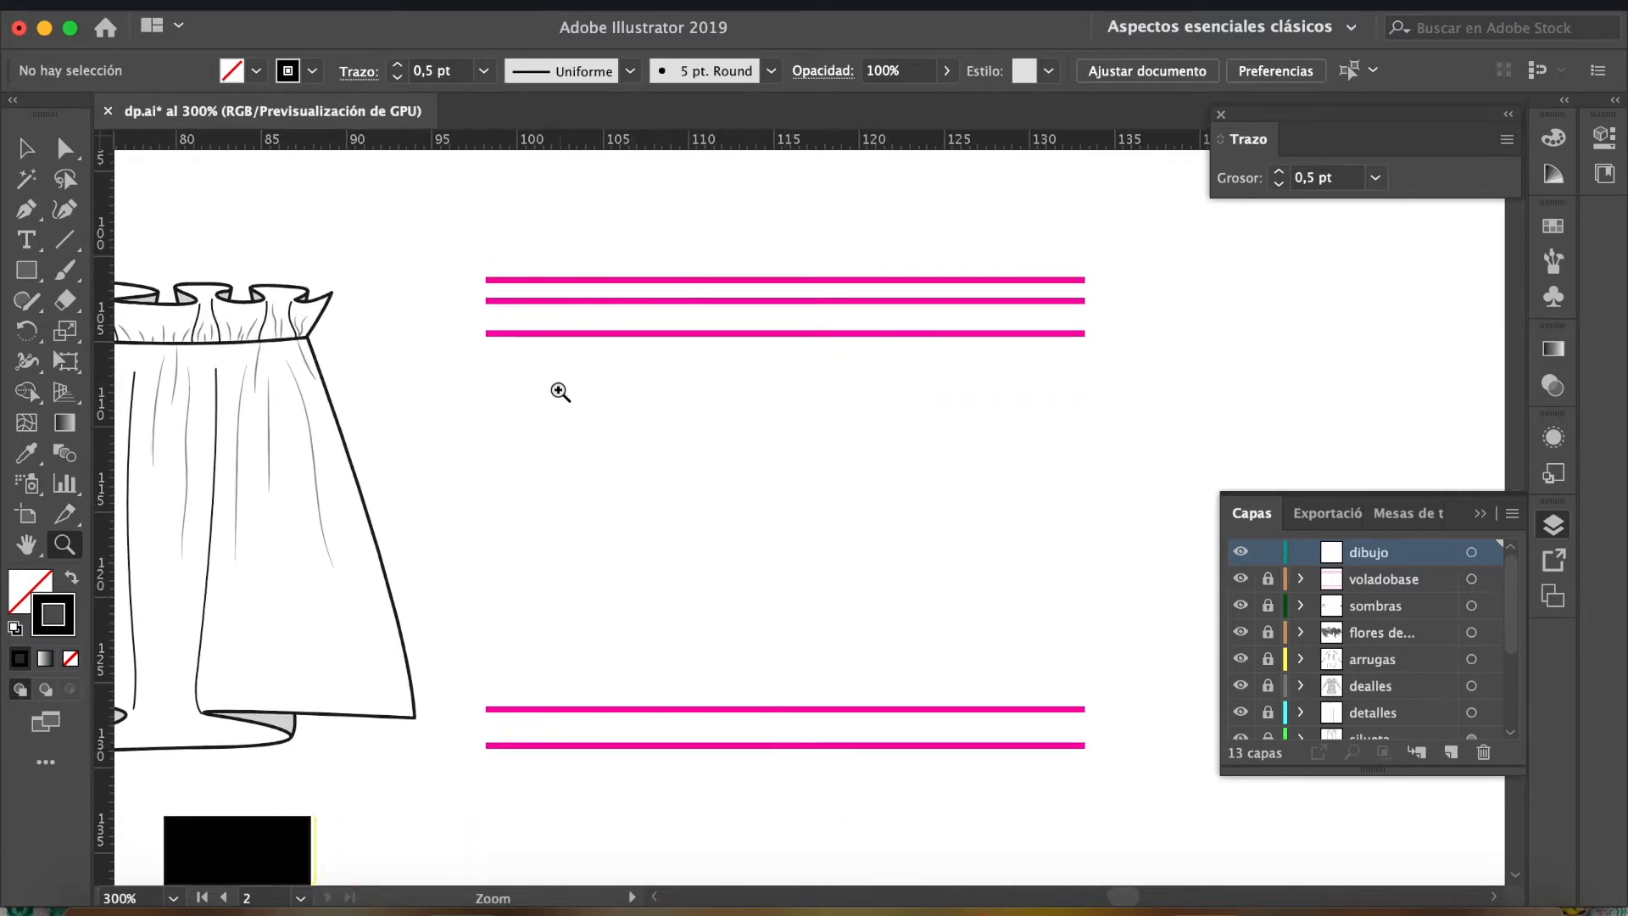
pyautogui.press('p')
pyautogui.click(507, 331)
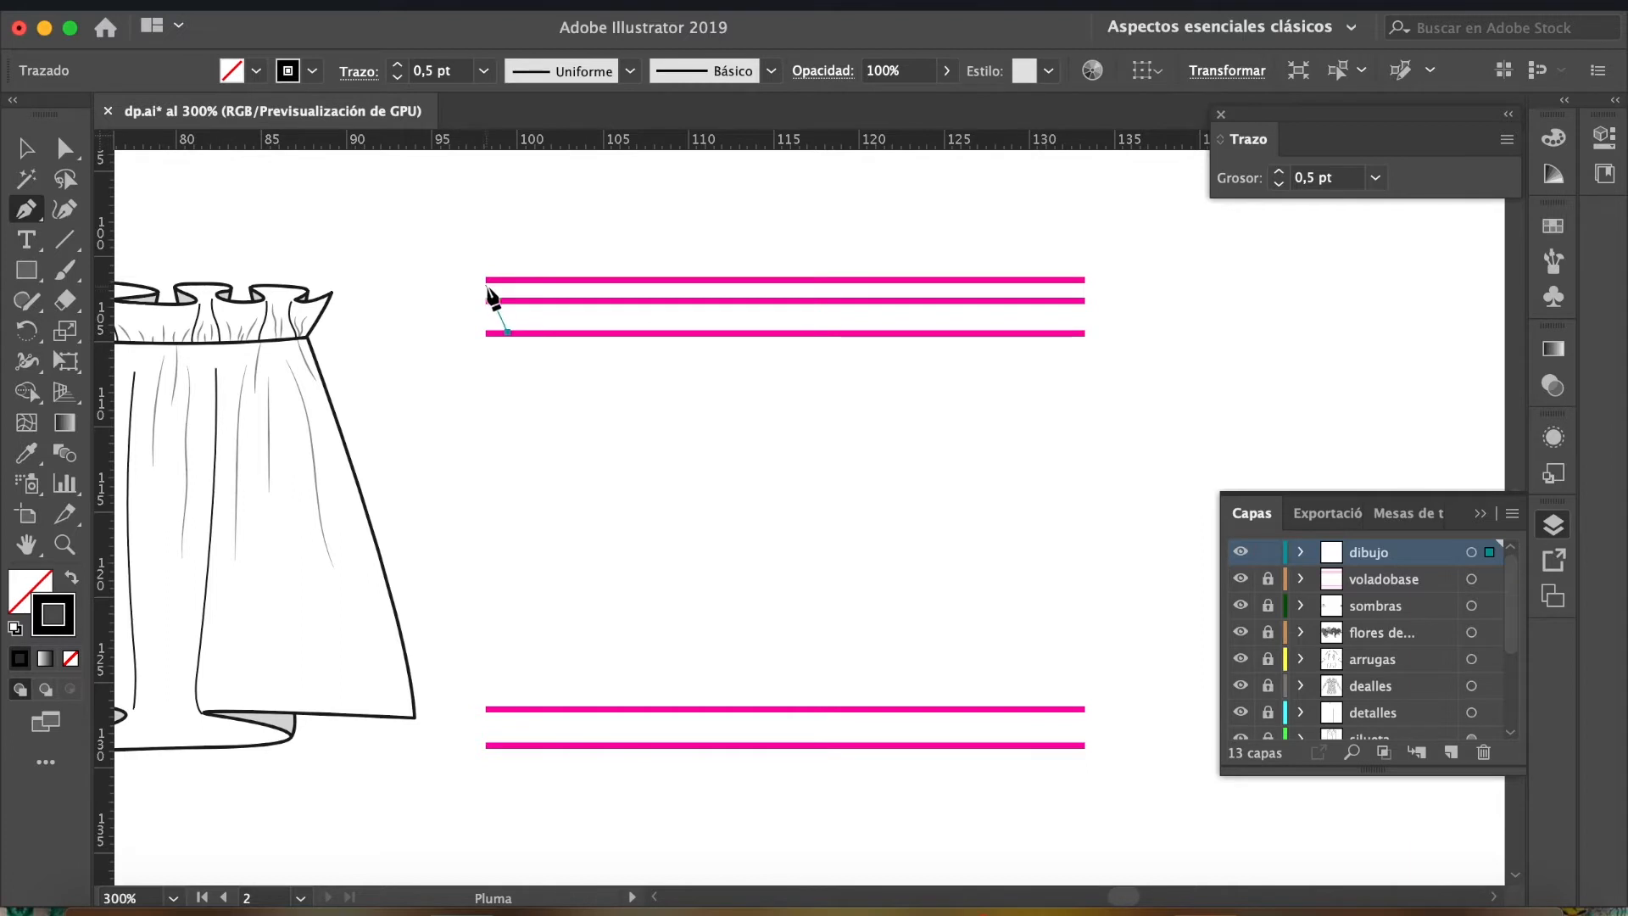
pyautogui.moveTo(484, 292); pyautogui.dragTo(464, 274)
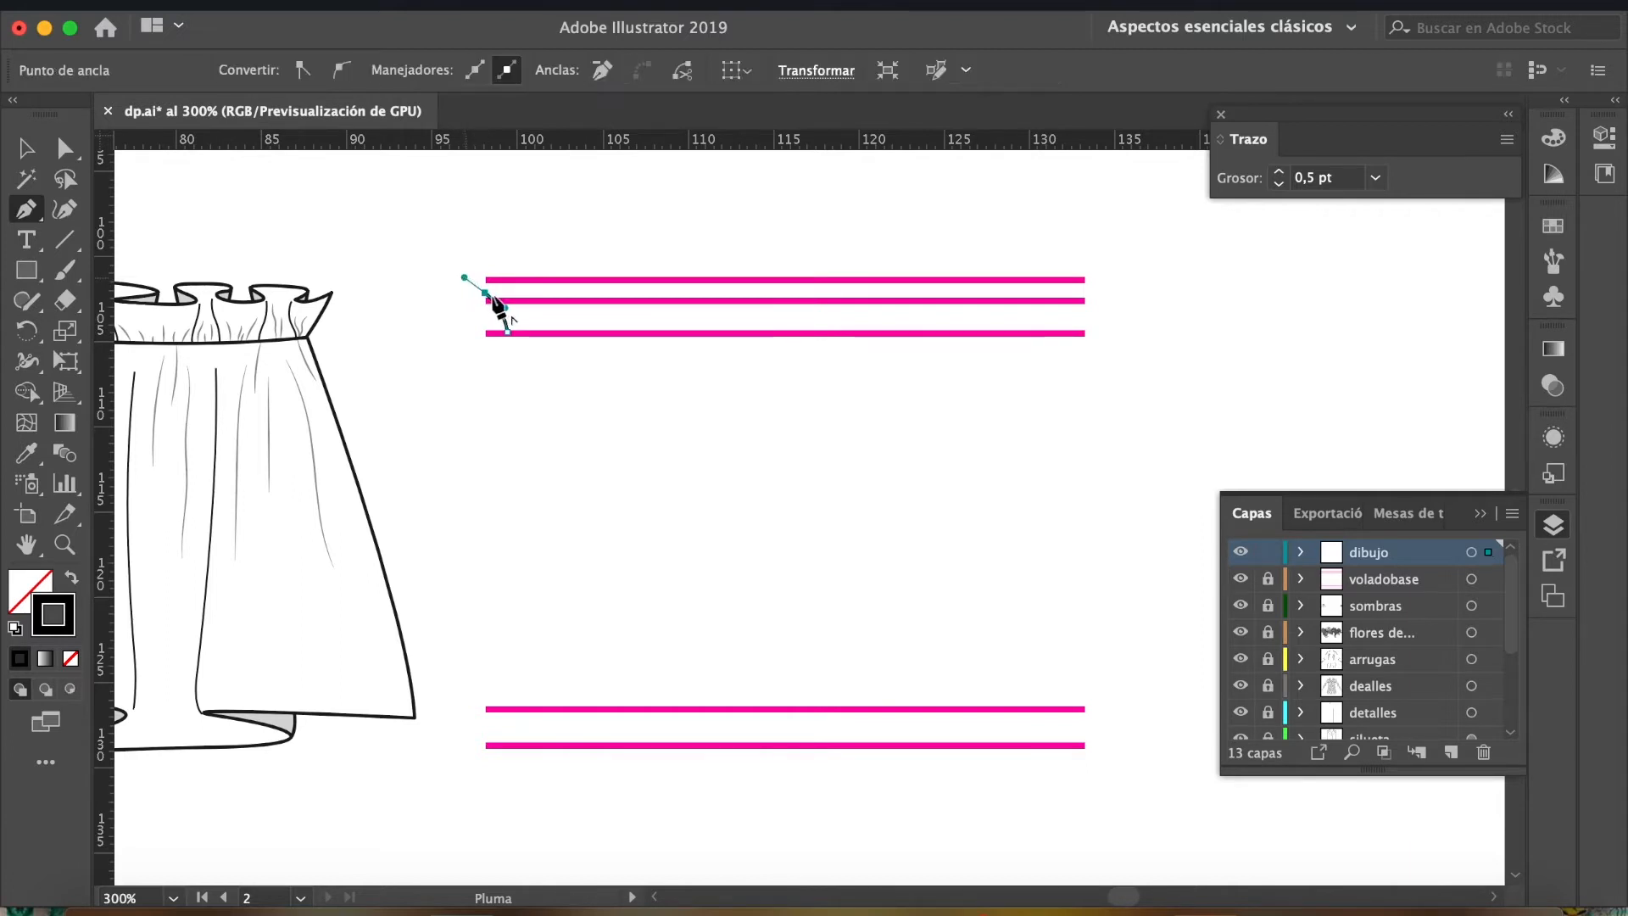
pyautogui.click(485, 293)
pyautogui.moveTo(532, 277); pyautogui.dragTo(656, 278)
pyautogui.moveTo(657, 279)
pyautogui.mouseDown()
pyautogui.moveTo(651, 295)
pyautogui.moveTo(703, 297)
pyautogui.moveTo(770, 277)
pyautogui.moveTo(798, 300)
pyautogui.moveTo(899, 284)
pyautogui.mouseUp()
pyautogui.moveTo(900, 299); pyautogui.dragTo(956, 284)
pyautogui.moveTo(992, 278); pyautogui.dragTo(1085, 273)
pyautogui.click(1083, 281)
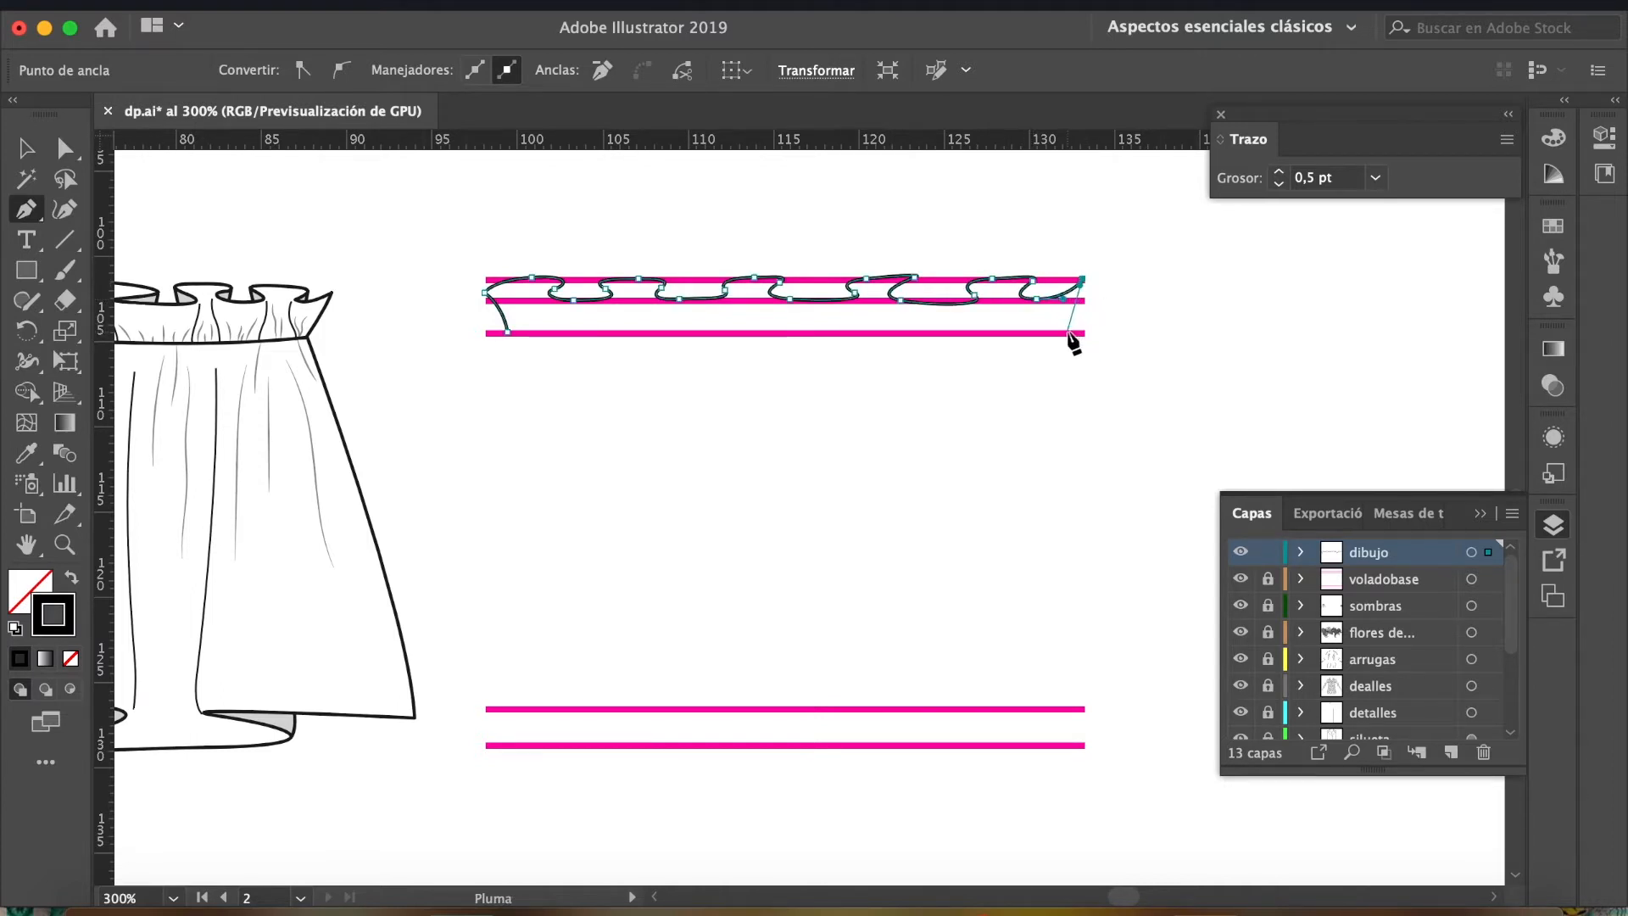
# Continue the outline down the ruffle's right side, past the seam guide, to the upper hem guide level.
pyautogui.moveTo(1067, 333); pyautogui.dragTo(1071, 340)
pyautogui.click(1123, 711)
pyautogui.moveTo(1123, 710); pyautogui.dragTo(1146, 585)
# Continue the outline along the hem between the two lower guides, curving through the right and middle folds.
pyautogui.moveTo(903, 709); pyautogui.dragTo(796, 762)
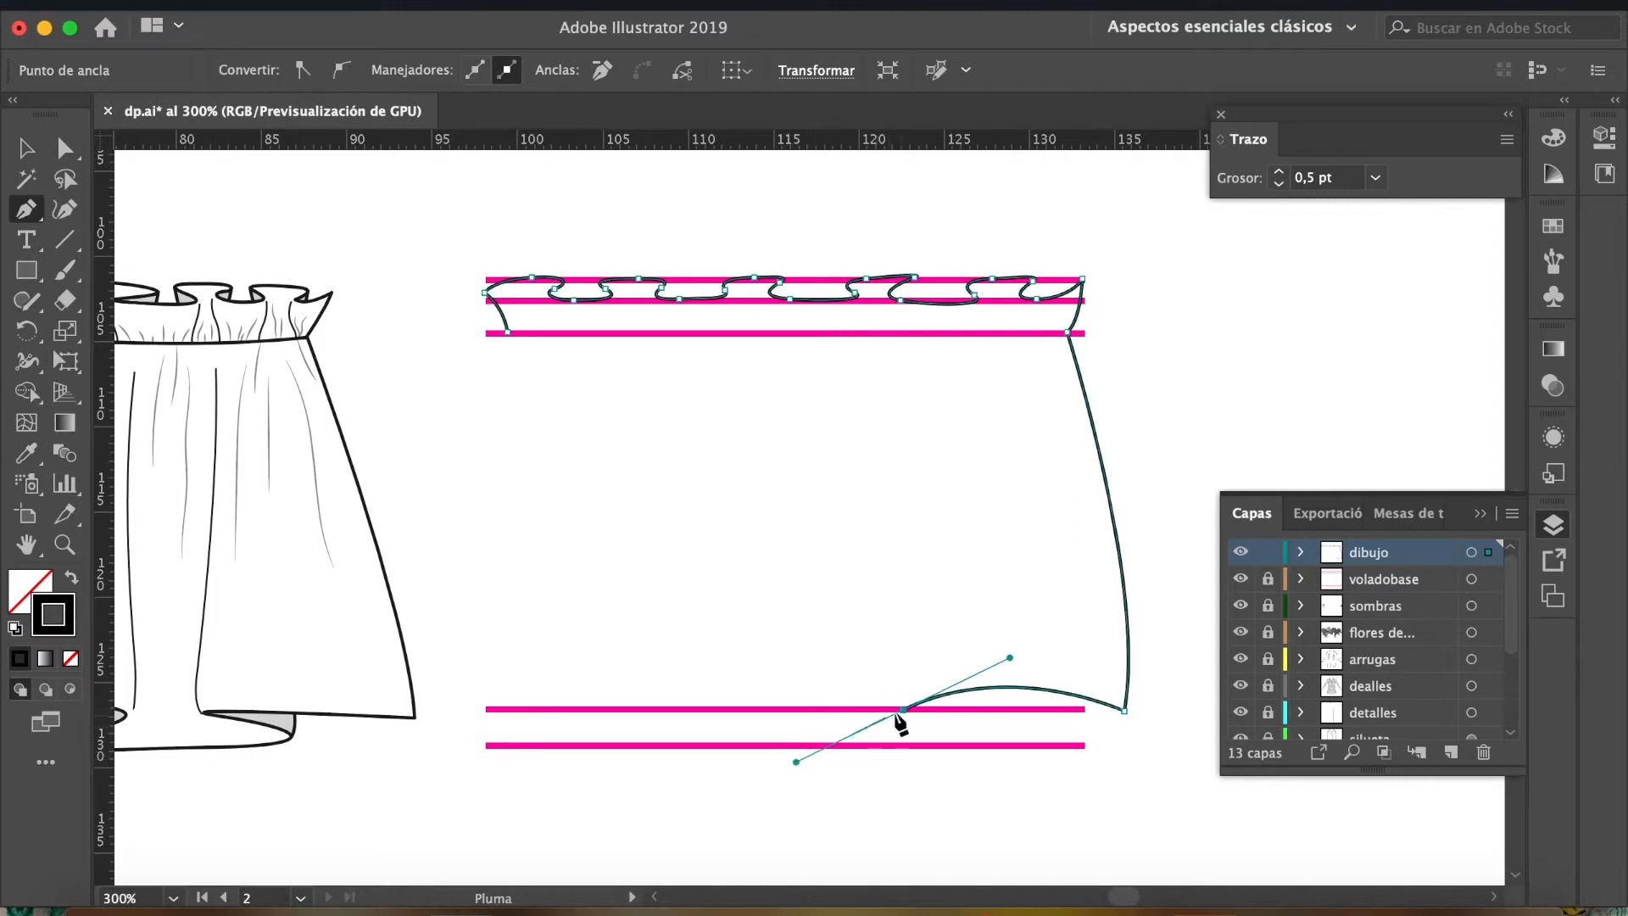
pyautogui.moveTo(1011, 658); pyautogui.dragTo(1023, 671)
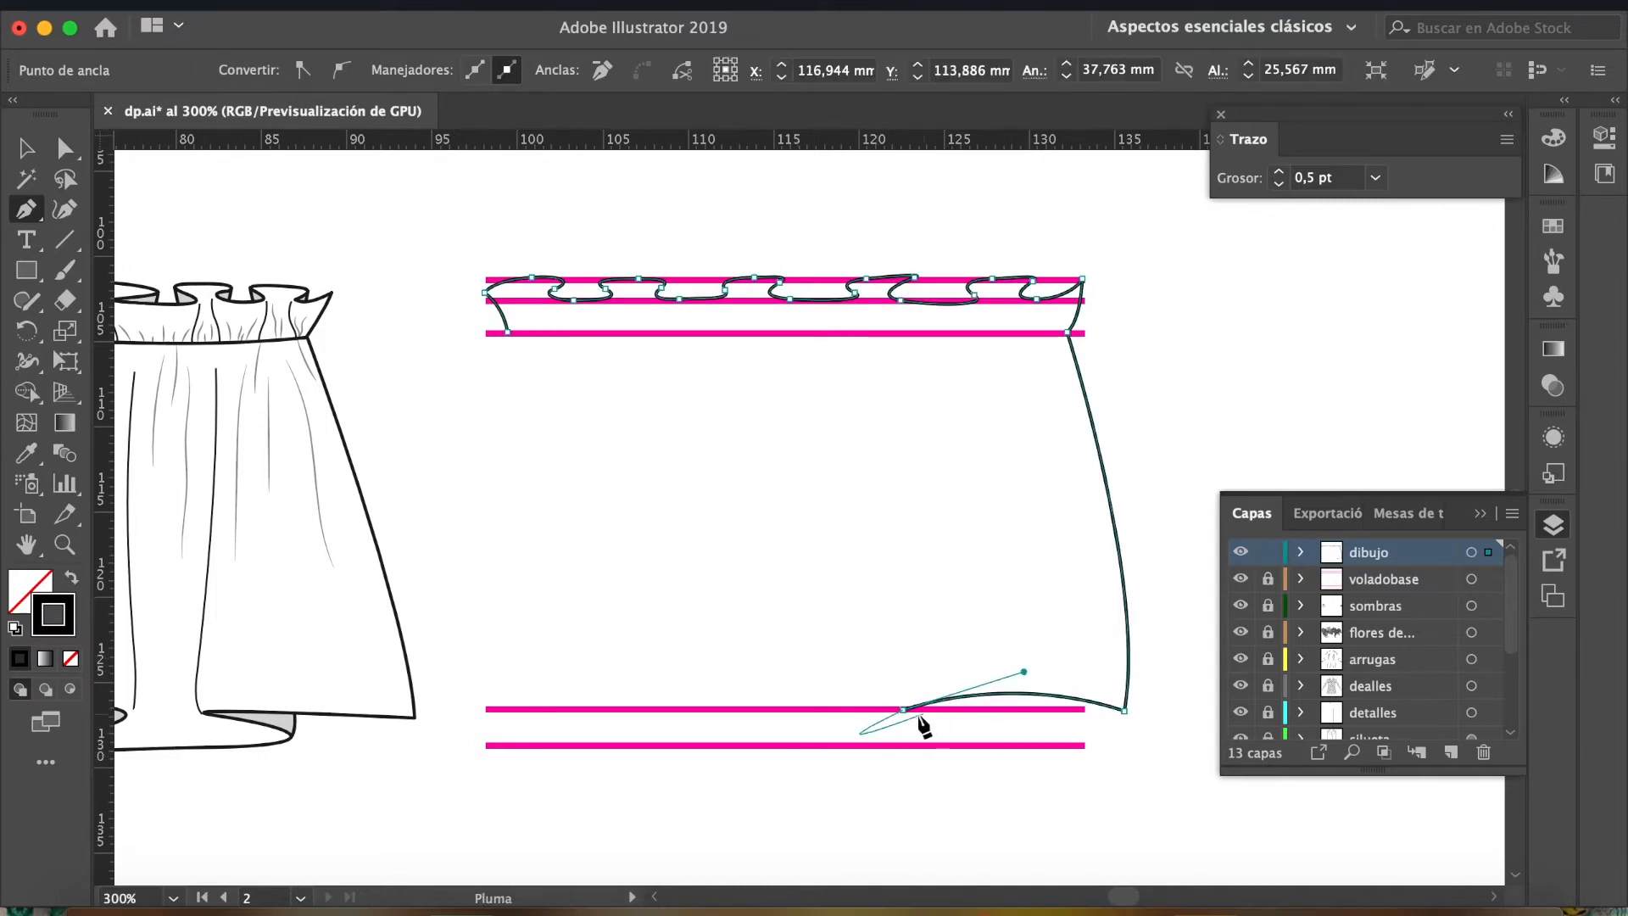
pyautogui.click(903, 710)
pyautogui.moveTo(903, 710); pyautogui.dragTo(865, 727)
pyautogui.moveTo(985, 736); pyautogui.dragTo(968, 744)
pyautogui.moveTo(760, 740); pyautogui.dragTo(785, 698)
pyautogui.click(760, 738)
pyautogui.press('super+z')
pyautogui.moveTo(565, 705); pyautogui.dragTo(610, 740)
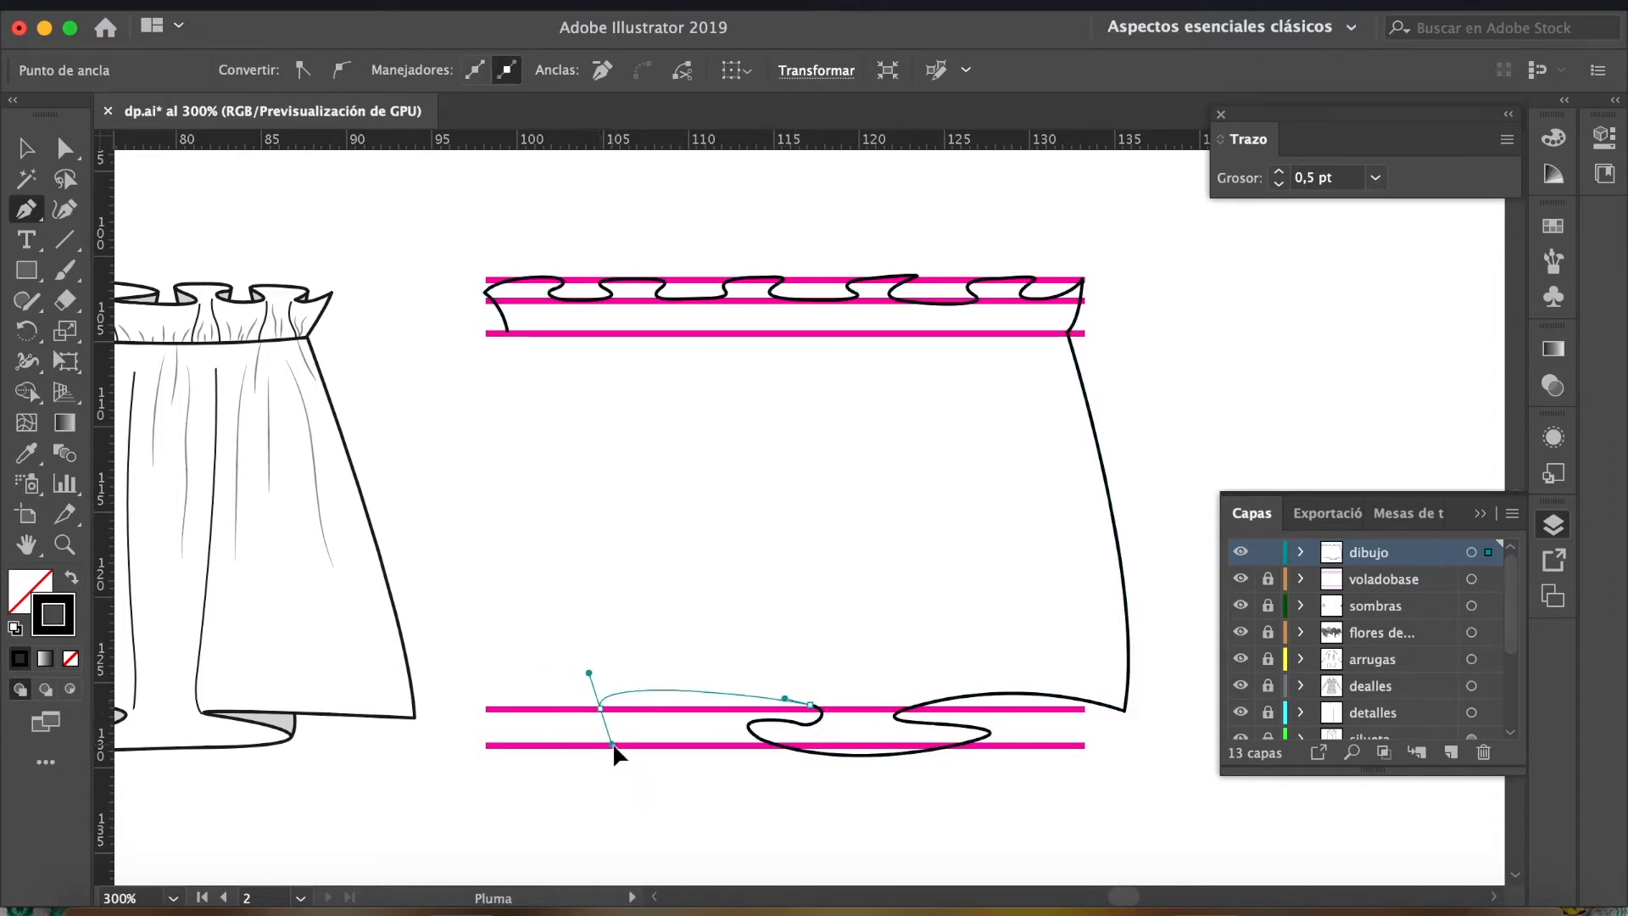
# Shape the left hem fold and extend the outline to the ruffle's lower-left corner.
pyautogui.keyDown('super'); pyautogui.click(642, 735); pyautogui.keyUp('super')
pyautogui.keyDown('super'); pyautogui.click(642, 735); pyautogui.keyUp('super')
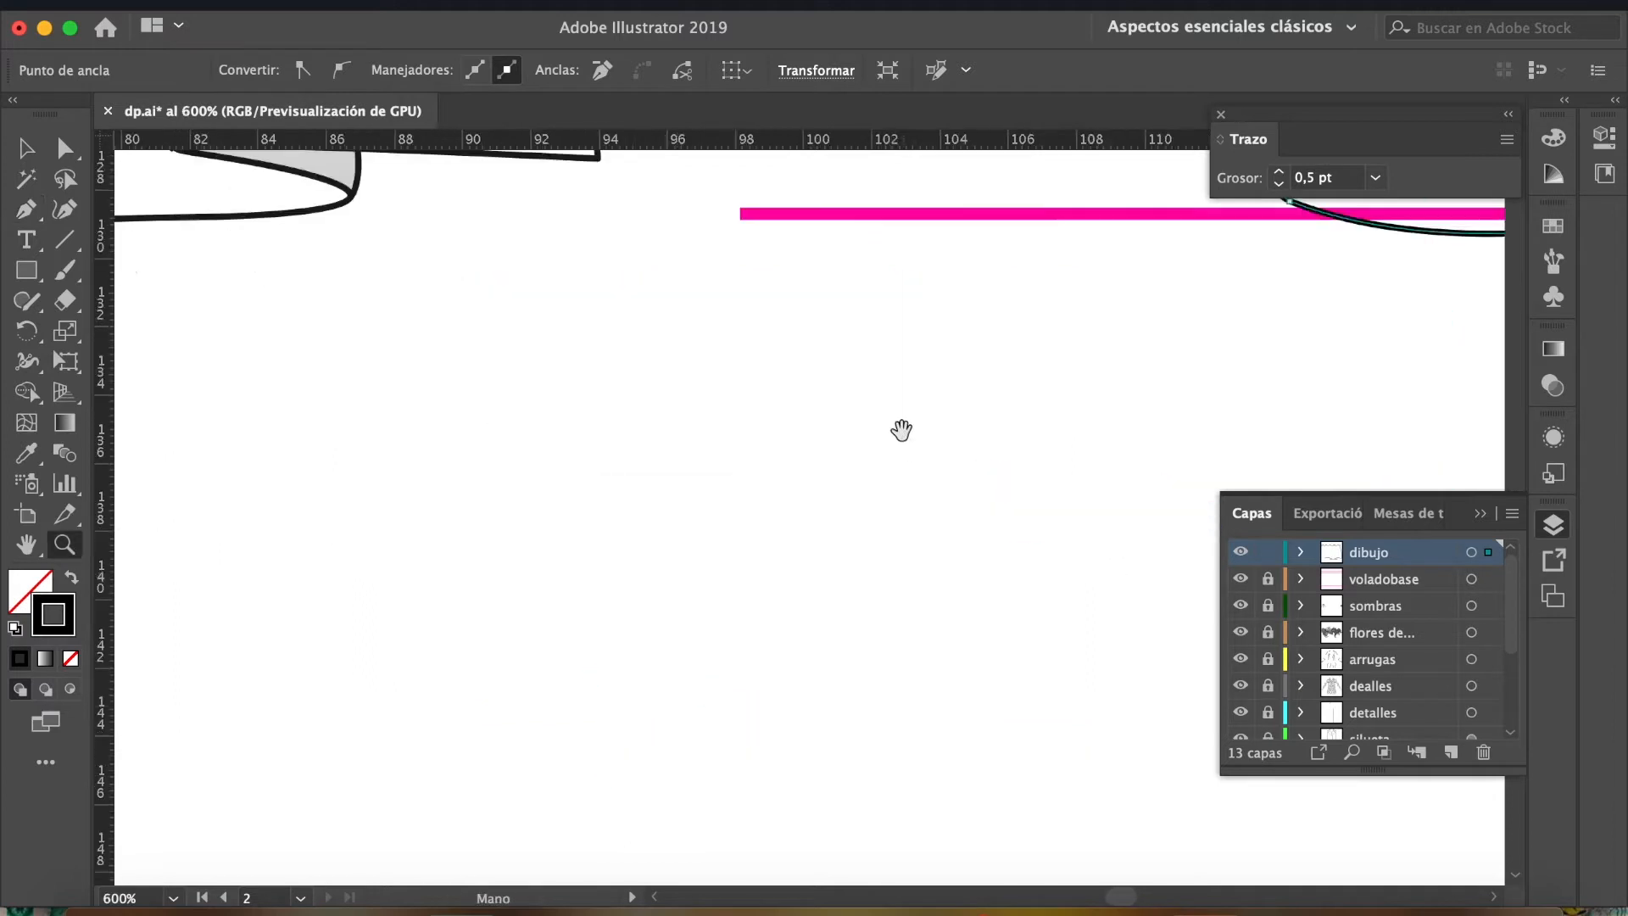
pyautogui.moveTo(901, 447); pyautogui.dragTo(854, 553)
pyautogui.moveTo(537, 556); pyautogui.dragTo(584, 565)
pyautogui.click(590, 585)
pyautogui.moveTo(257, 587); pyautogui.dragTo(404, 658)
pyautogui.moveTo(576, 596); pyautogui.dragTo(571, 610)
pyautogui.moveTo(404, 659); pyautogui.dragTo(400, 635)
# Close the outline with a curved left side running from the hem corner up to the seam guide.
pyautogui.press('z')
pyautogui.keyDown('alt'); pyautogui.click(342, 537); pyautogui.keyUp('alt')
pyautogui.keyDown('alt'); pyautogui.click(341, 537); pyautogui.keyUp('alt')
pyautogui.moveTo(973, 451); pyautogui.dragTo(288, 626)
pyautogui.press('p')
pyautogui.click(430, 697)
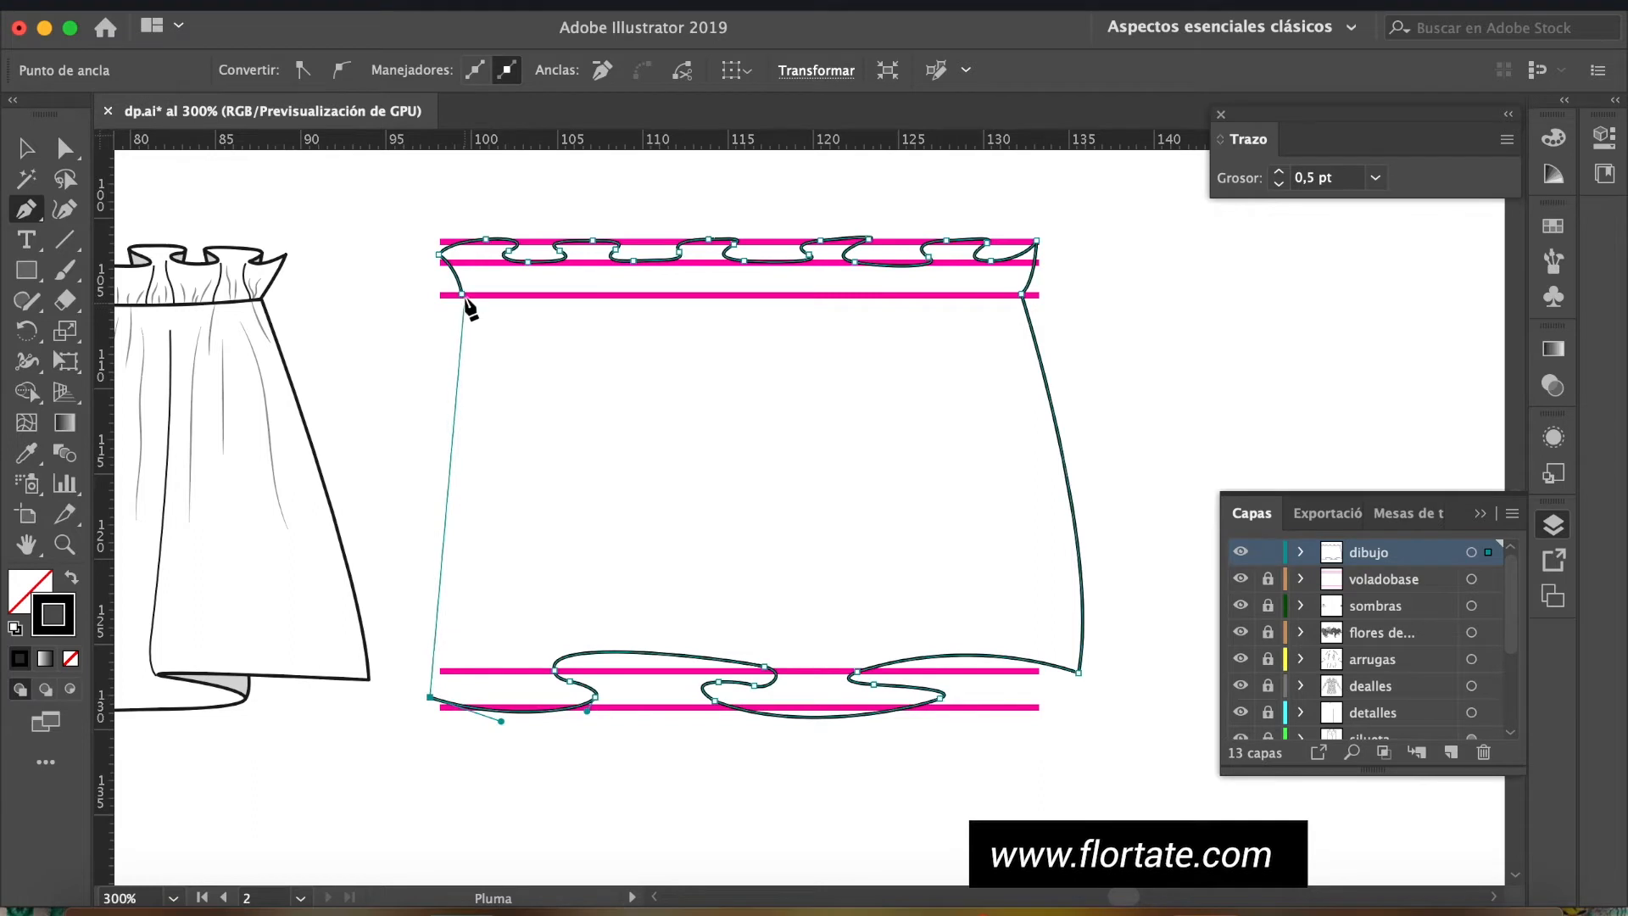
pyautogui.moveTo(462, 294); pyautogui.dragTo(479, 350)
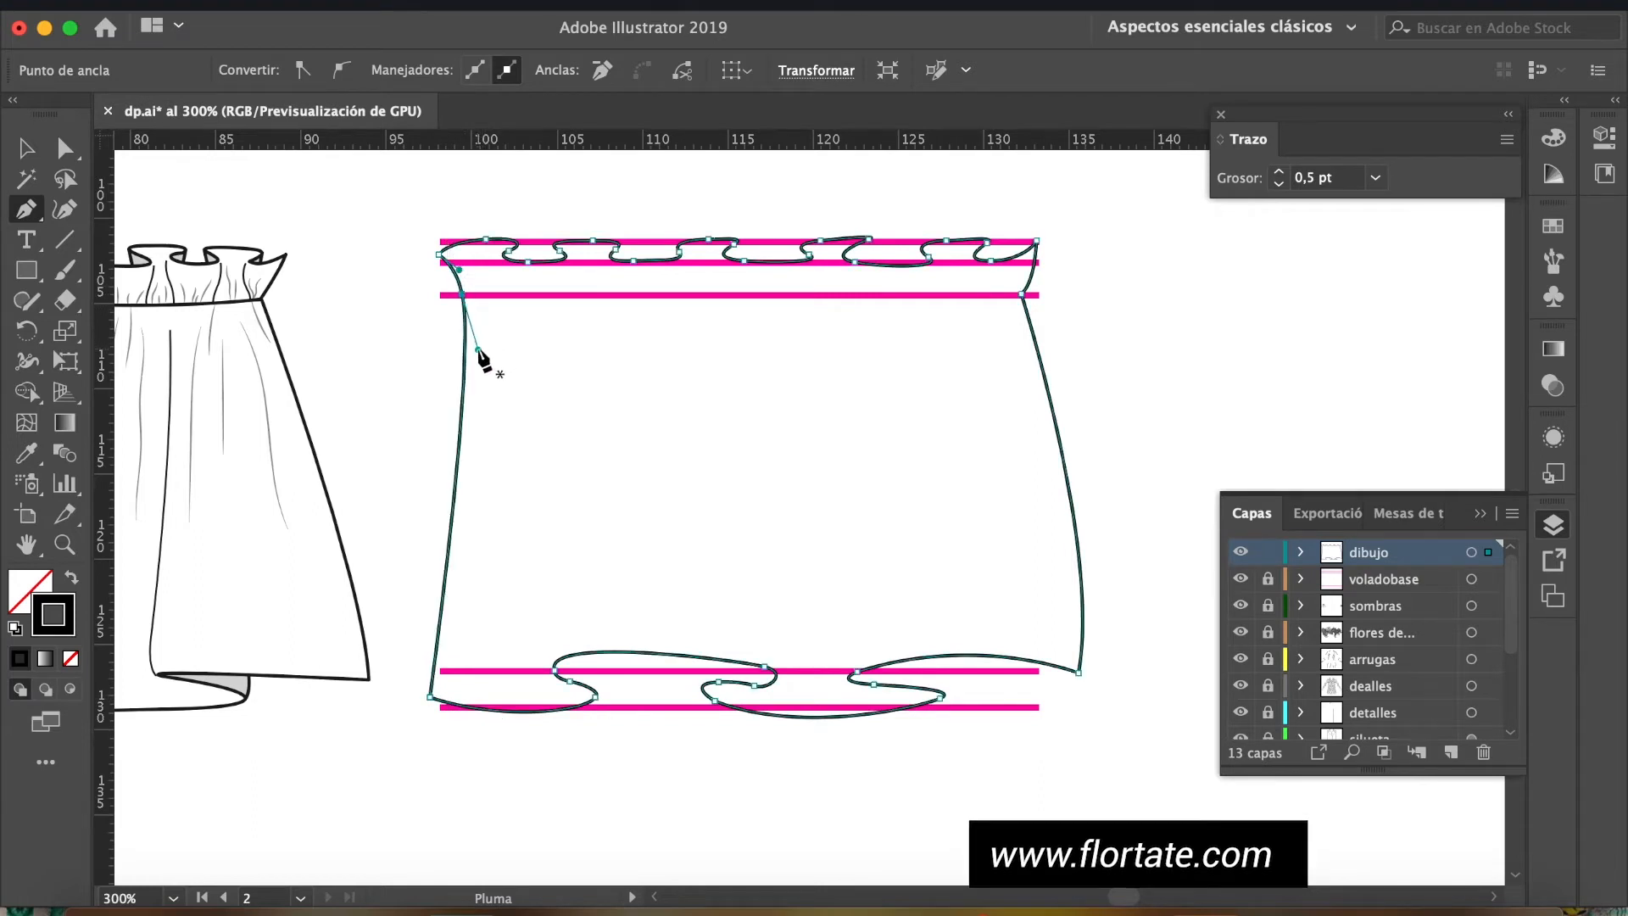
pyautogui.press('alt')
pyautogui.moveTo(479, 348); pyautogui.dragTo(479, 430)
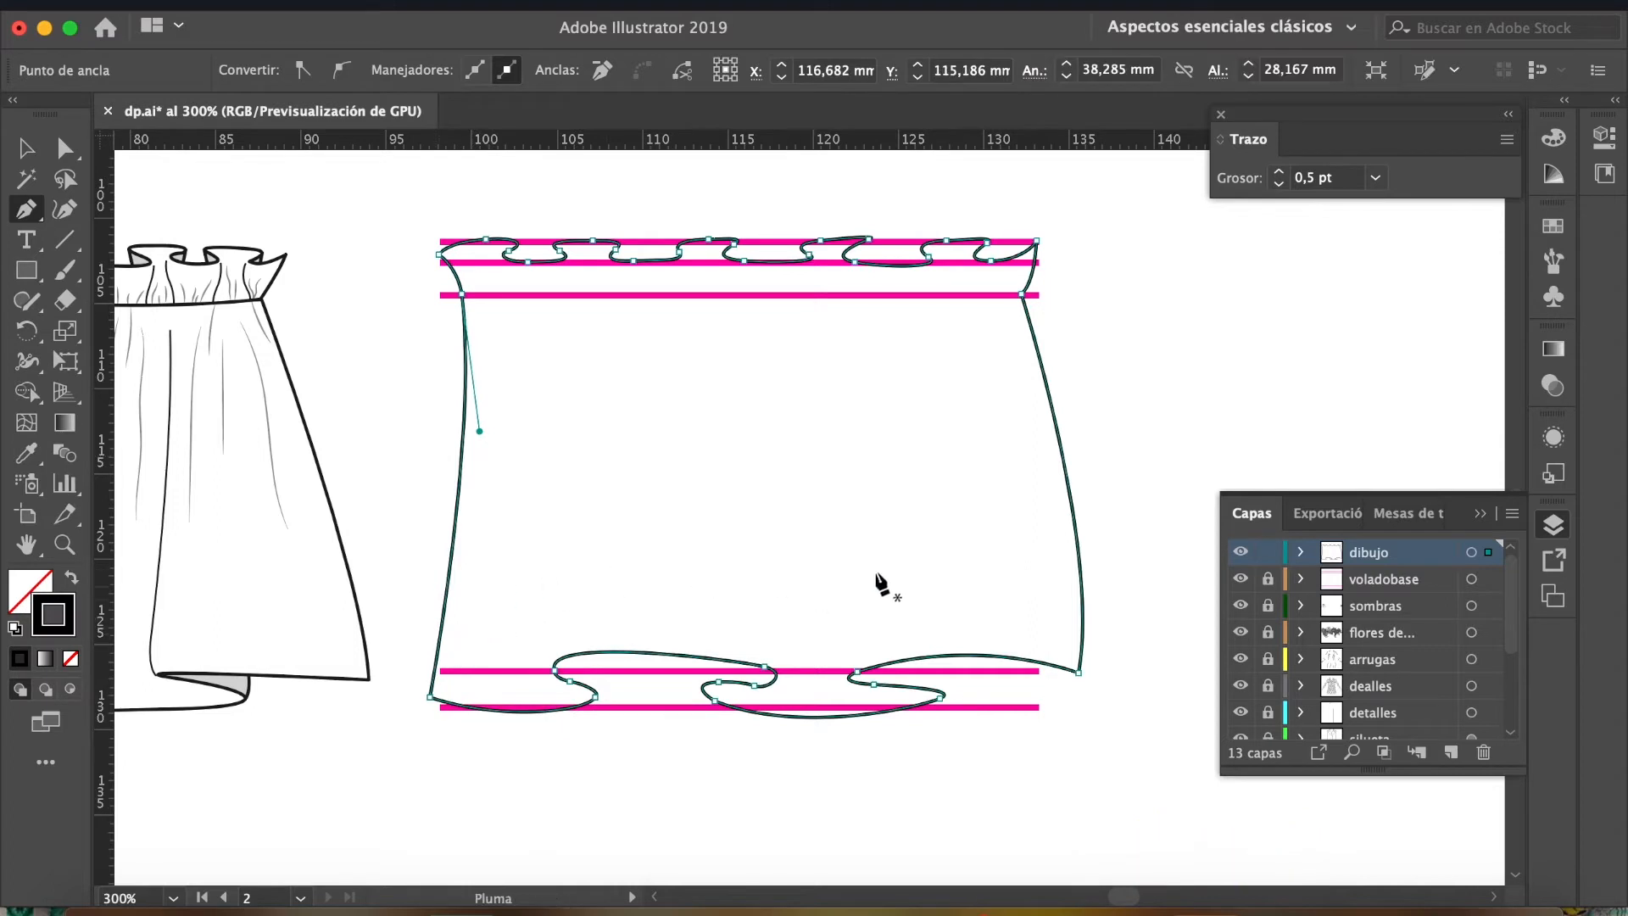
# Move the ruffle's lower-left hem corner slightly outward.
pyautogui.press('a')
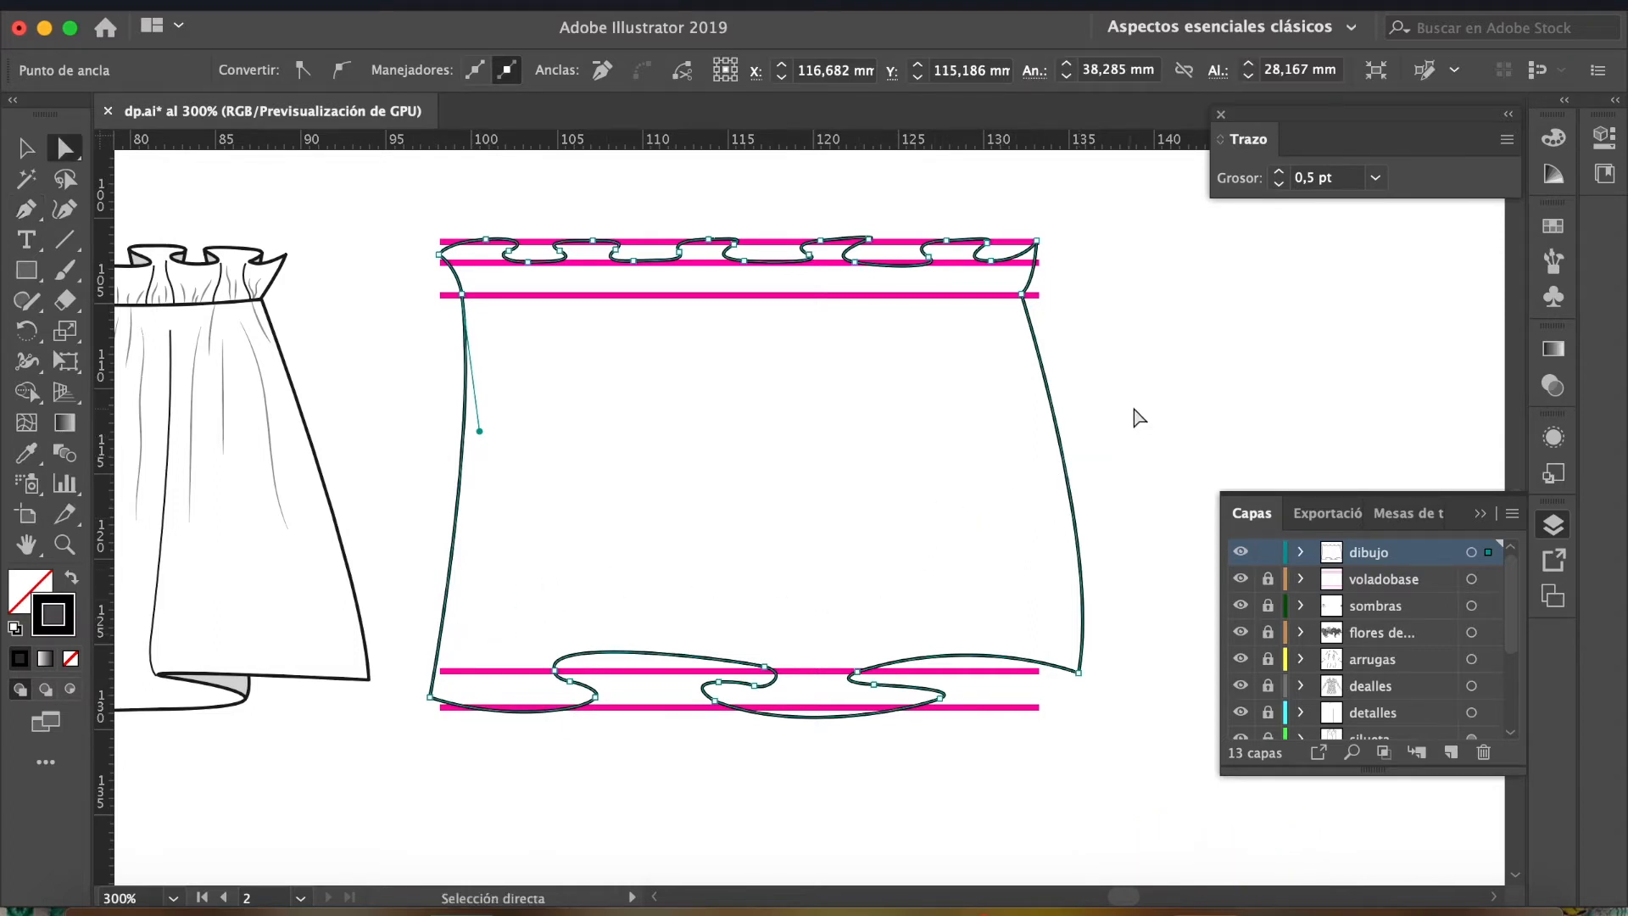
pyautogui.click(1097, 445)
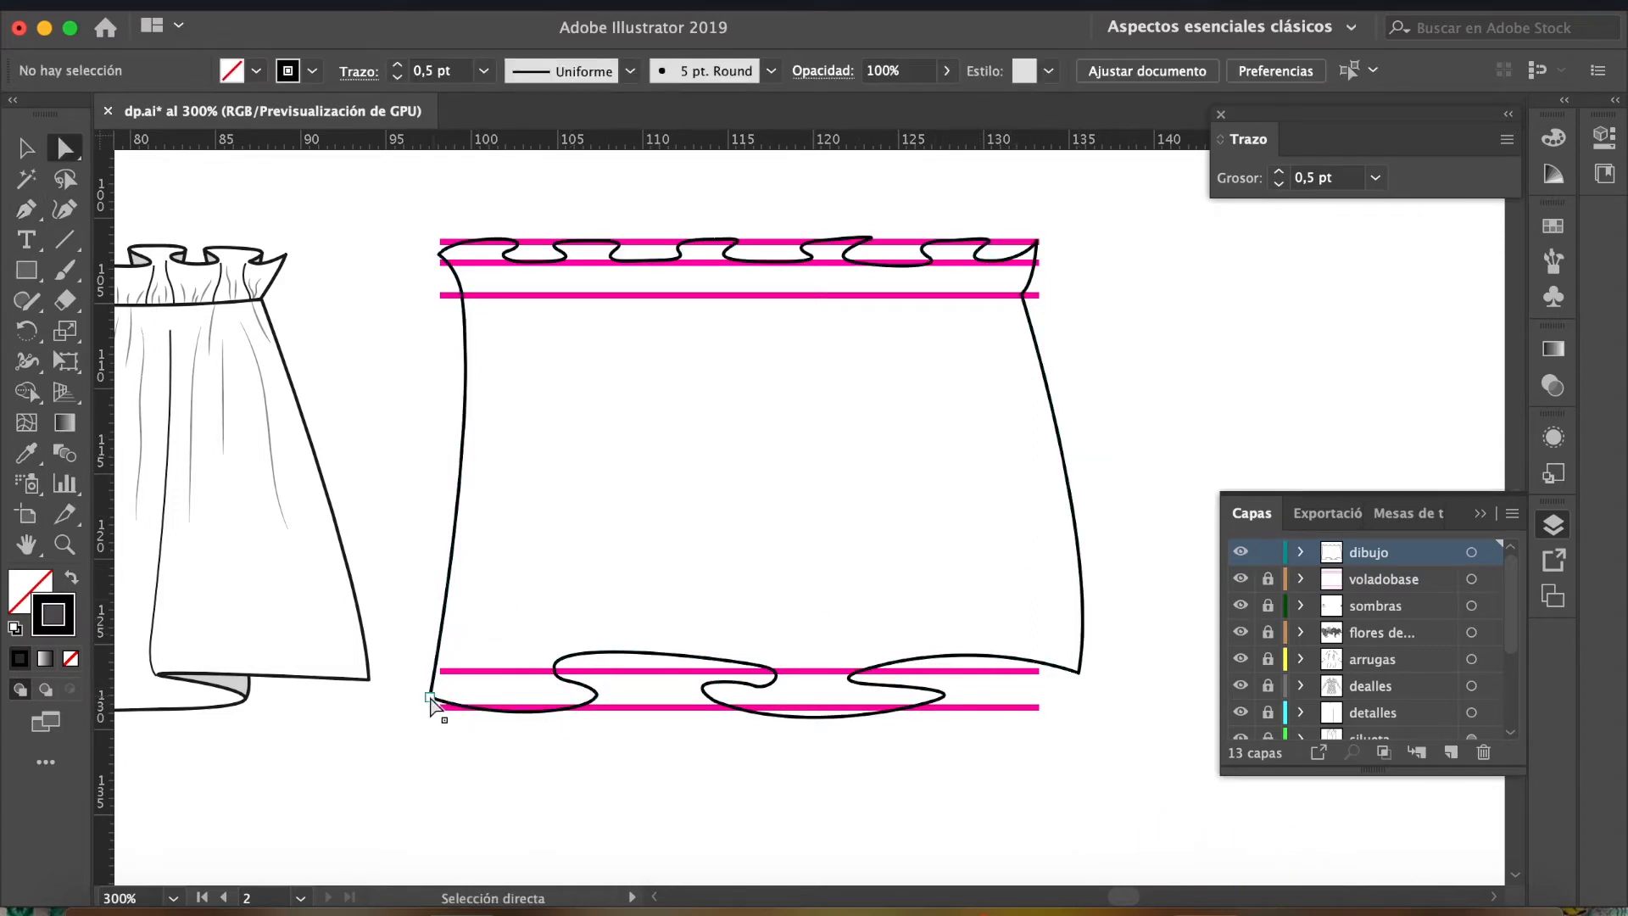
pyautogui.moveTo(430, 698); pyautogui.dragTo(411, 696)
# Move the left hem fold's outer anchor point outward to widen its curve.
pyautogui.press('z')
pyautogui.click(634, 727)
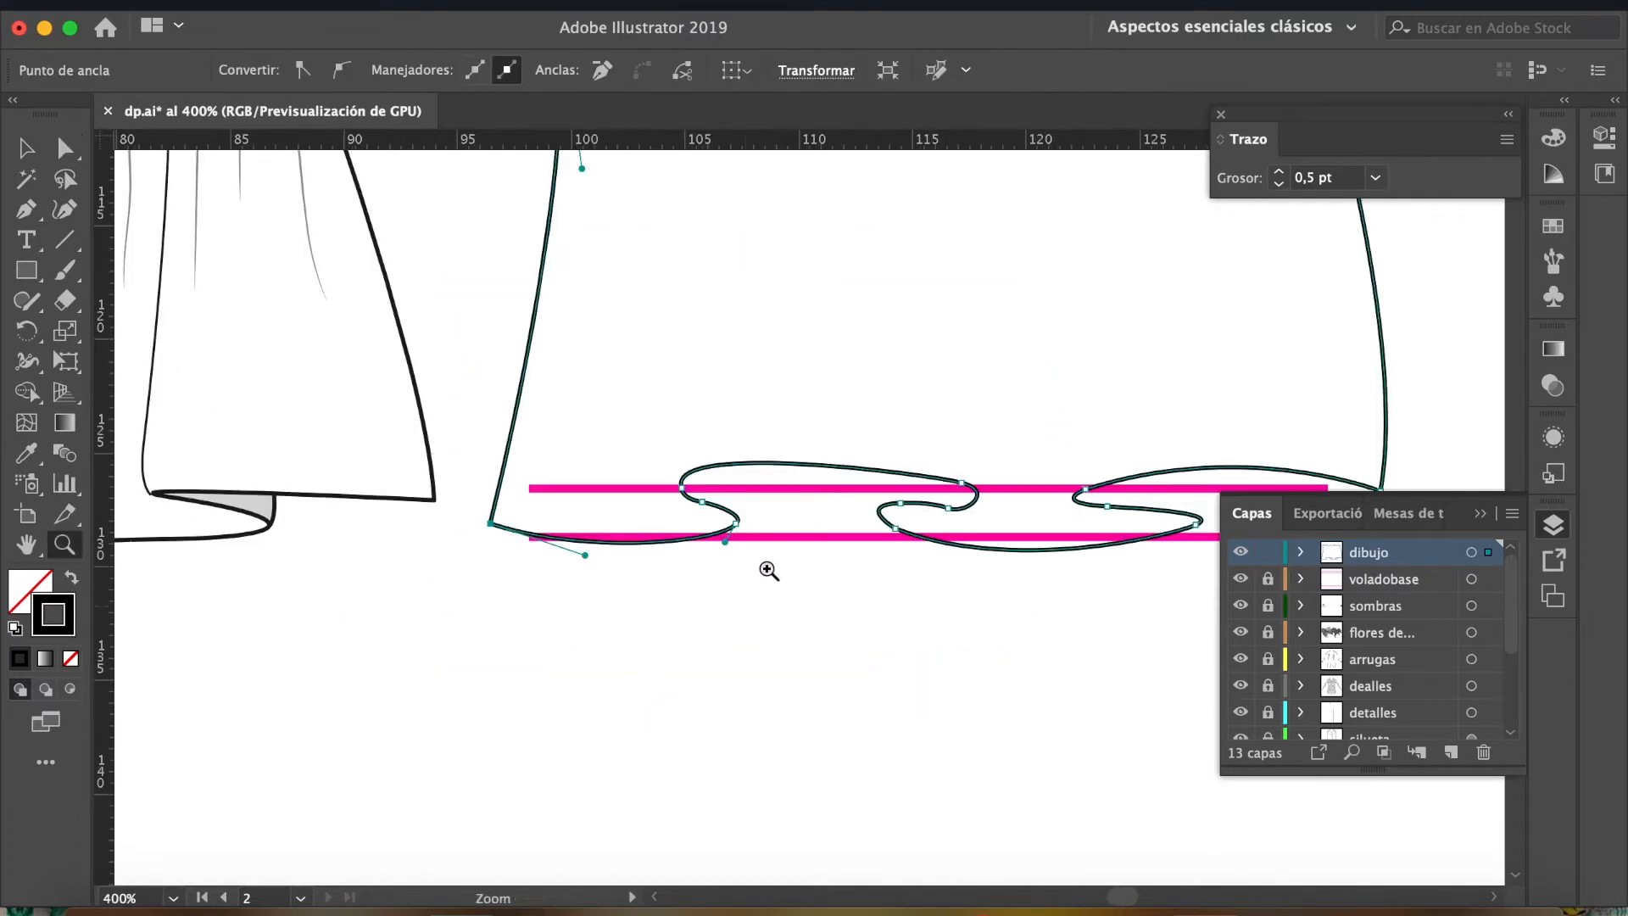
pyautogui.click(818, 507)
pyautogui.moveTo(817, 502); pyautogui.dragTo(640, 513)
pyautogui.press('a')
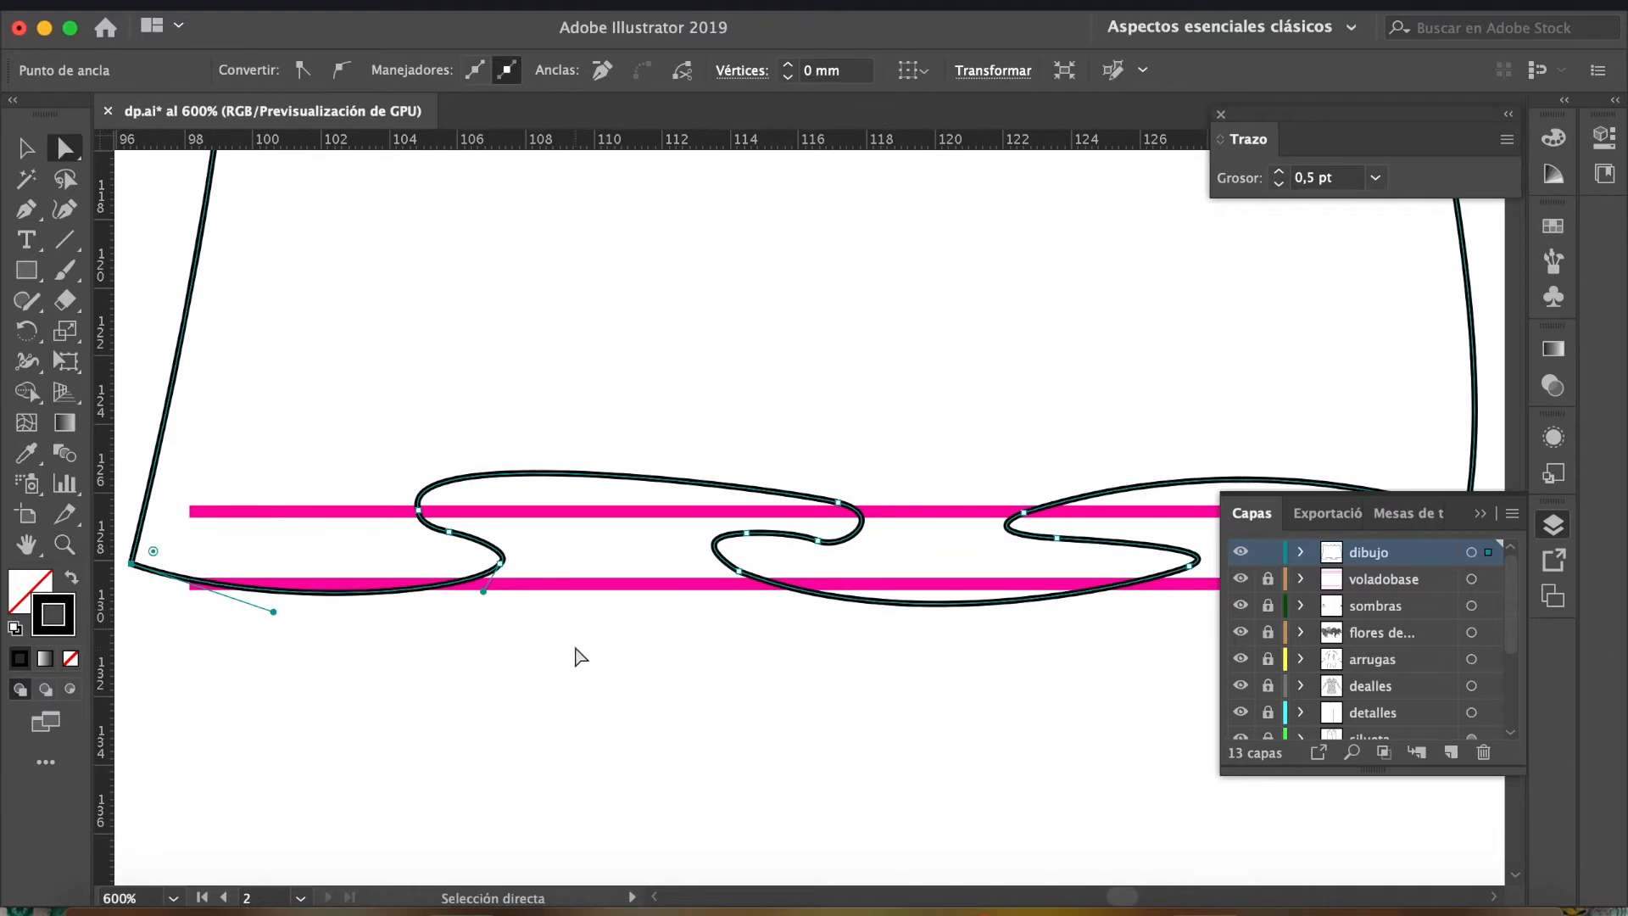
pyautogui.click(578, 658)
pyautogui.click(501, 567)
pyautogui.click(503, 607)
pyautogui.moveTo(501, 567); pyautogui.dragTo(520, 563)
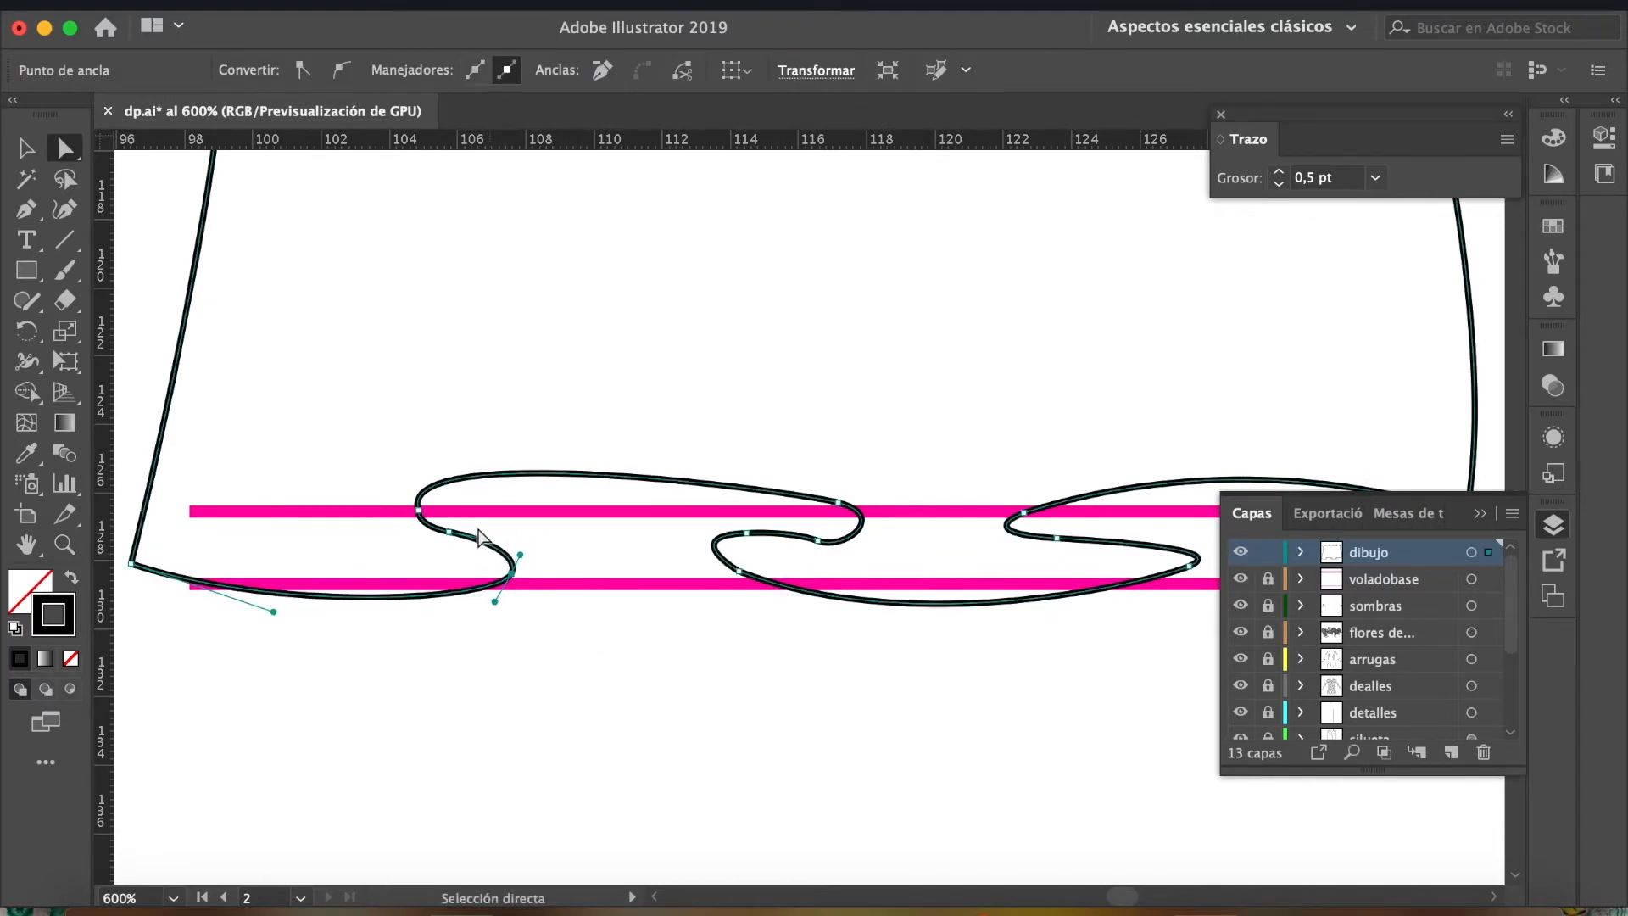
# Smooth the middle hem fold by adjusting its anchor points and direction handles.
pyautogui.click(818, 541)
pyautogui.moveTo(790, 531); pyautogui.dragTo(776, 532)
pyautogui.moveTo(889, 515); pyautogui.dragTo(872, 517)
pyautogui.moveTo(818, 540); pyautogui.dragTo(821, 533)
pyautogui.click(746, 533)
pyautogui.moveTo(678, 539); pyautogui.dragTo(670, 549)
pyautogui.click(739, 571)
pyautogui.moveTo(904, 633); pyautogui.dragTo(918, 620)
pyautogui.click(975, 551)
# Inspect the ruffle's contour from the hem folds up to the wavy upper edge.
pyautogui.moveTo(995, 504); pyautogui.dragTo(552, 545)
pyautogui.moveTo(817, 599); pyautogui.dragTo(926, 822)
pyautogui.moveTo(933, 339); pyautogui.dragTo(769, 739)
pyautogui.moveTo(763, 255); pyautogui.dragTo(801, 410)
pyautogui.moveTo(594, 485); pyautogui.dragTo(791, 534)
pyautogui.moveTo(141, 512); pyautogui.dragTo(534, 505)
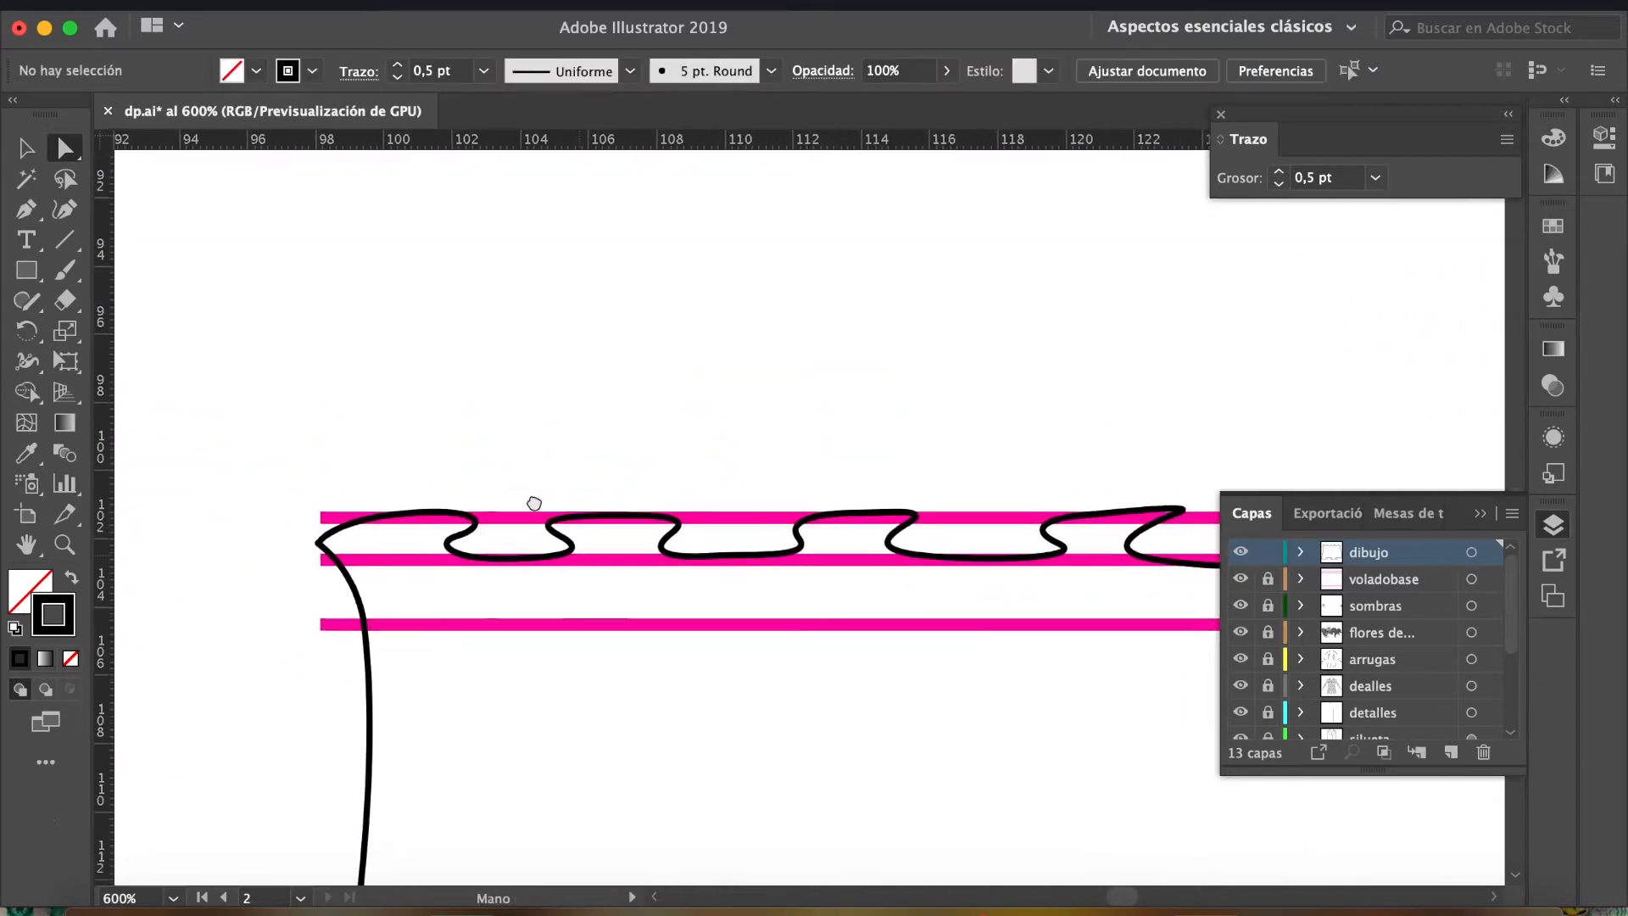
pyautogui.press('z')
pyautogui.keyDown('alt'); pyautogui.click(721, 516); pyautogui.keyUp('alt')
pyautogui.keyDown('alt'); pyautogui.click(721, 515); pyautogui.keyUp('alt')
pyautogui.keyDown('alt'); pyautogui.click(721, 516); pyautogui.keyUp('alt')
pyautogui.moveTo(730, 516); pyautogui.dragTo(631, 491)
# Draw the gathering seam as a slightly sagging curve between the ruffle's two side corners along the third guide.
pyautogui.press('v')
pyautogui.press('z')
pyautogui.click(865, 461)
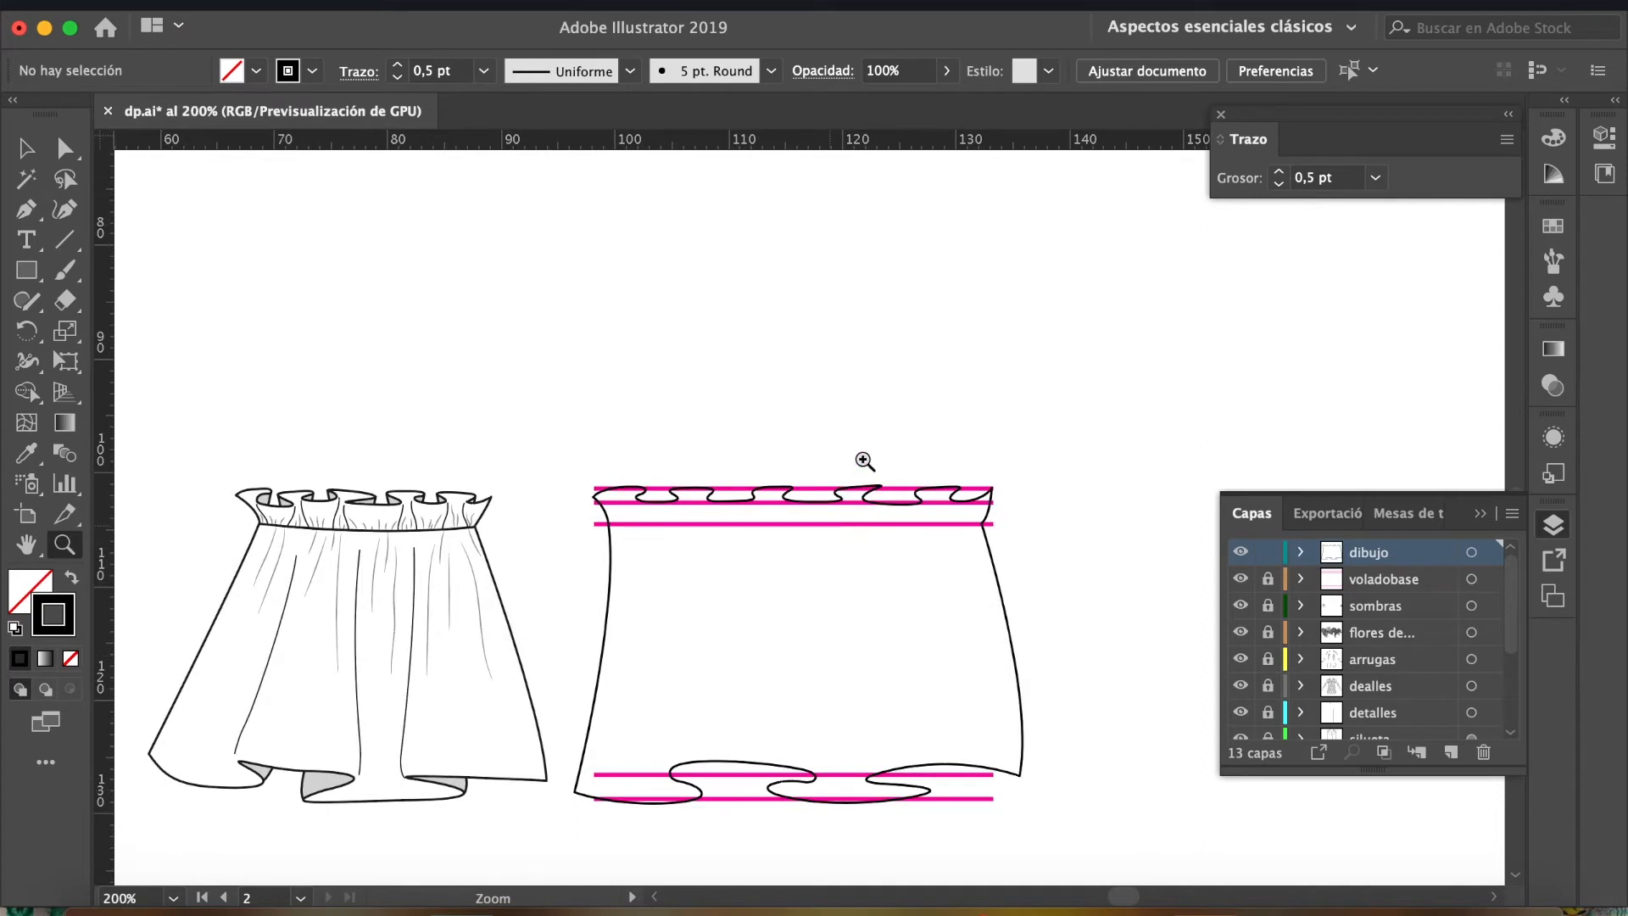
pyautogui.click(848, 508)
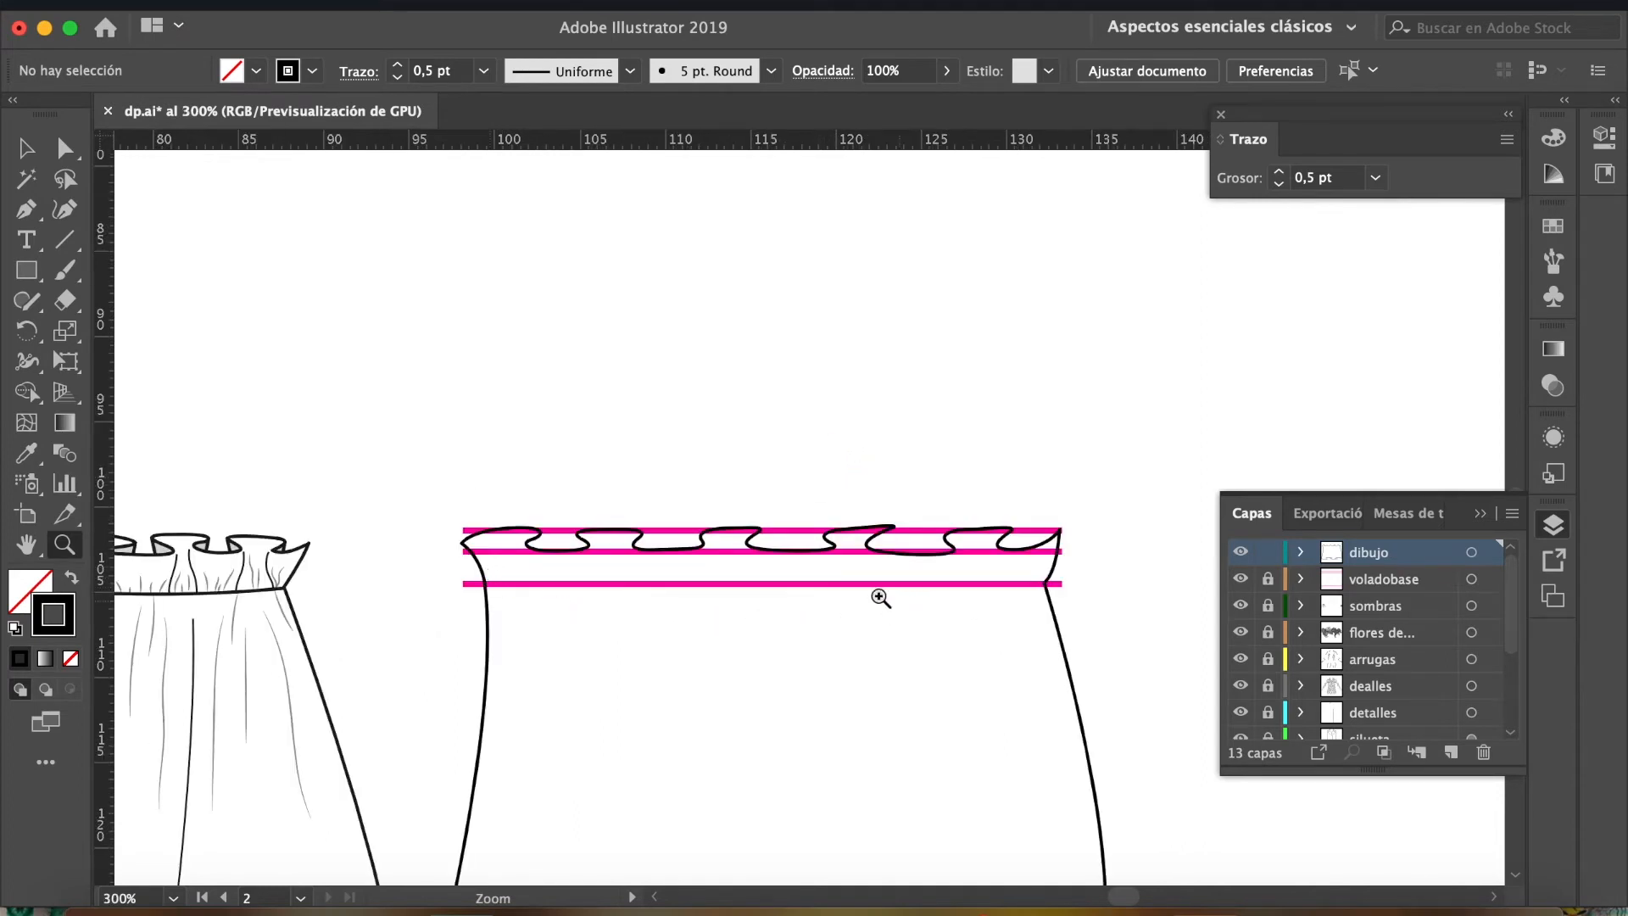
pyautogui.press('p')
pyautogui.click(484, 583)
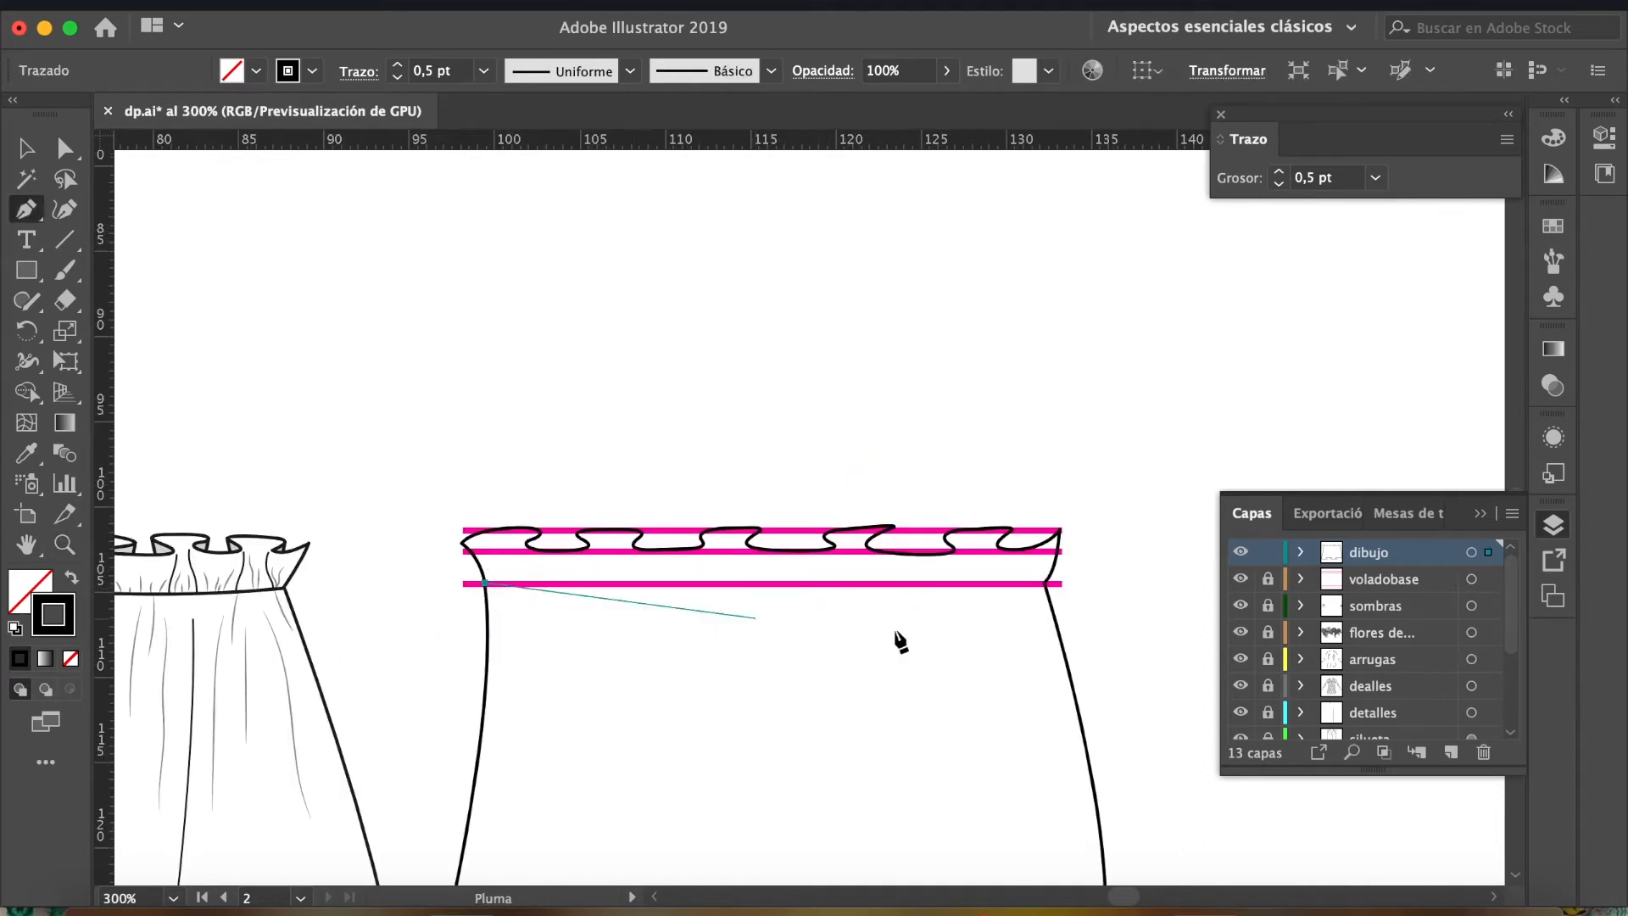
pyautogui.moveTo(1045, 583); pyautogui.dragTo(1102, 568)
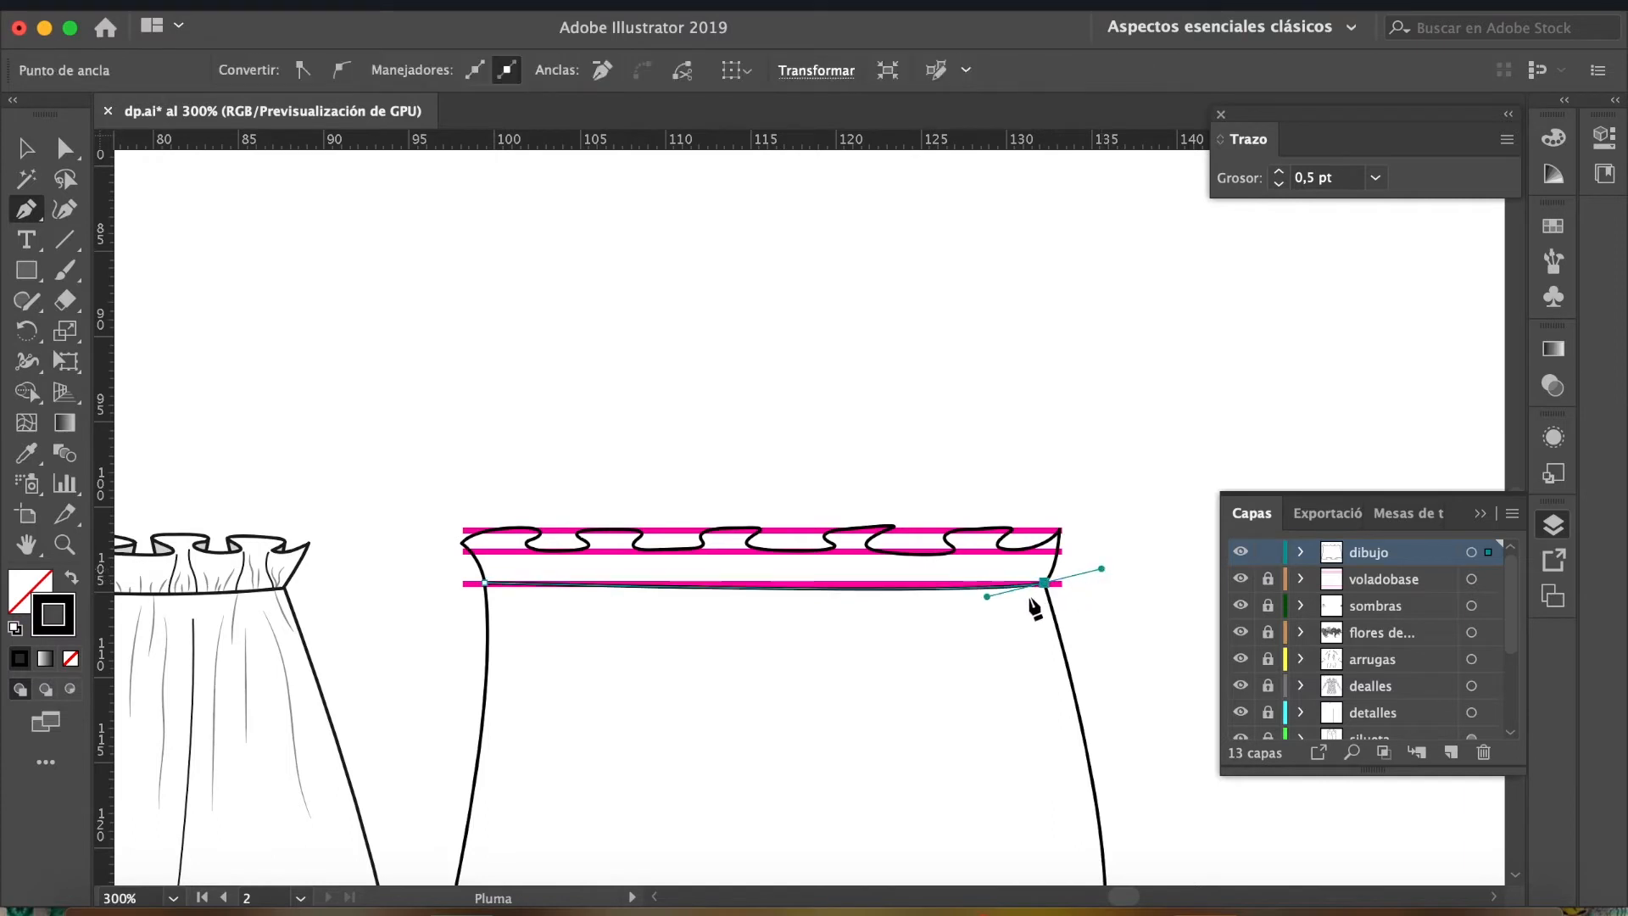
pyautogui.moveTo(987, 596)
pyautogui.mouseDown()
pyautogui.moveTo(904, 615)
pyautogui.moveTo(736, 609)
pyautogui.mouseUp()
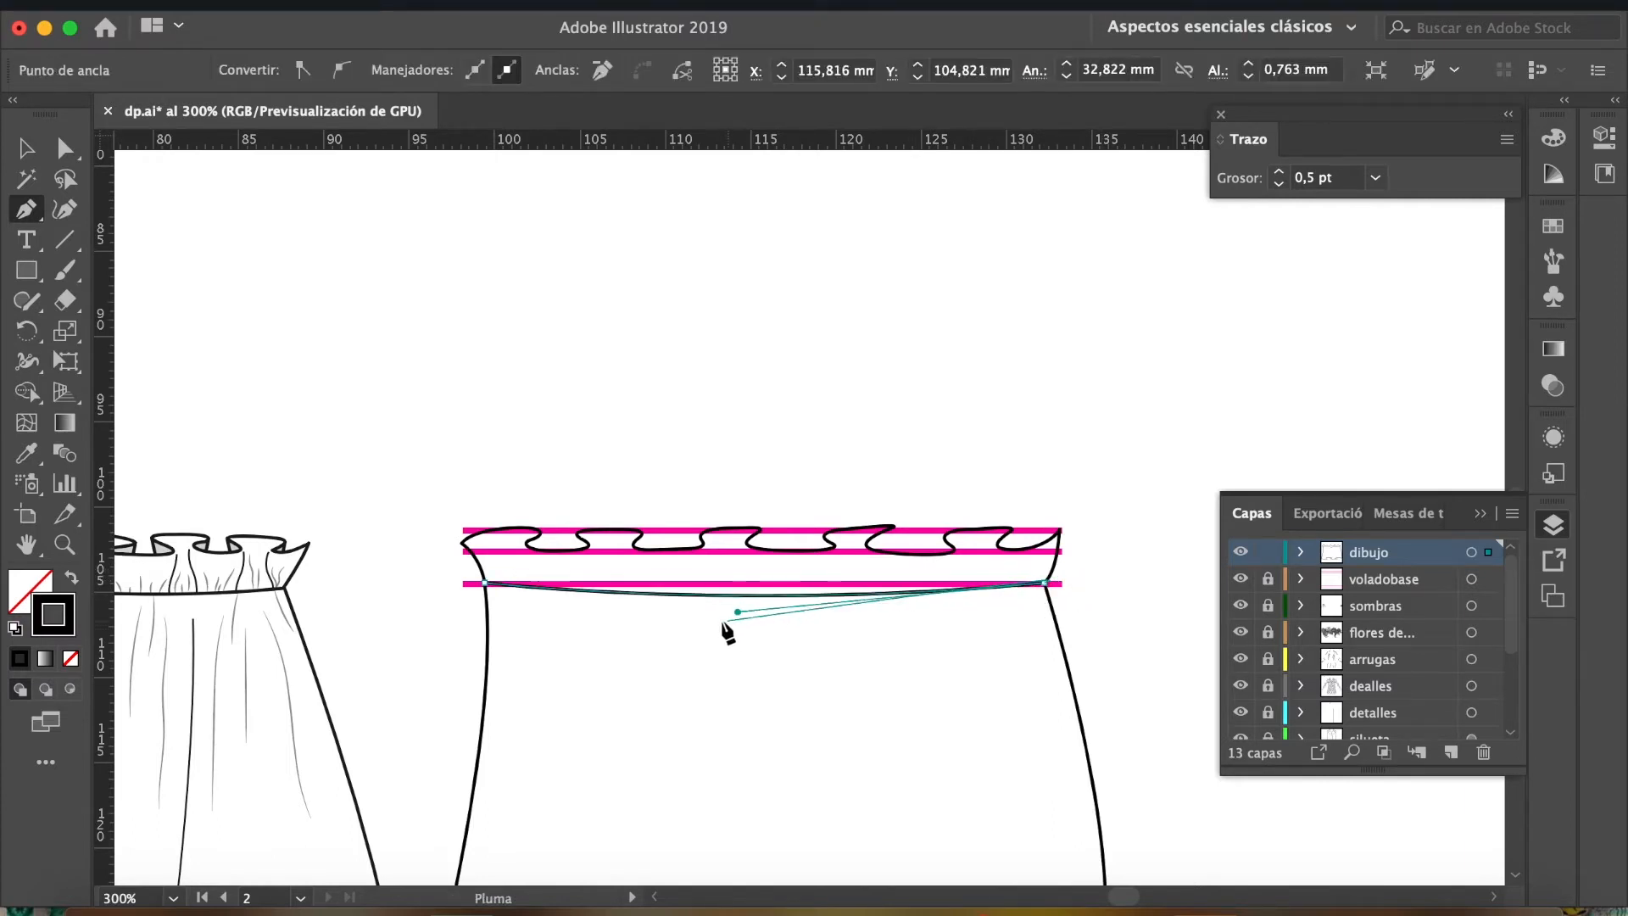
pyautogui.press('v')
pyautogui.click(581, 664)
# Move the lower-left hem corner further outward and narrow the ruffle's gathered top on both sides.
pyautogui.scroll(-5, 582, 666)
pyautogui.press('s')
pyautogui.press('a')
pyautogui.click(479, 765)
pyautogui.moveTo(478, 764); pyautogui.dragTo(456, 765)
pyautogui.click(924, 449)
pyautogui.moveTo(974, 373); pyautogui.dragTo(935, 358)
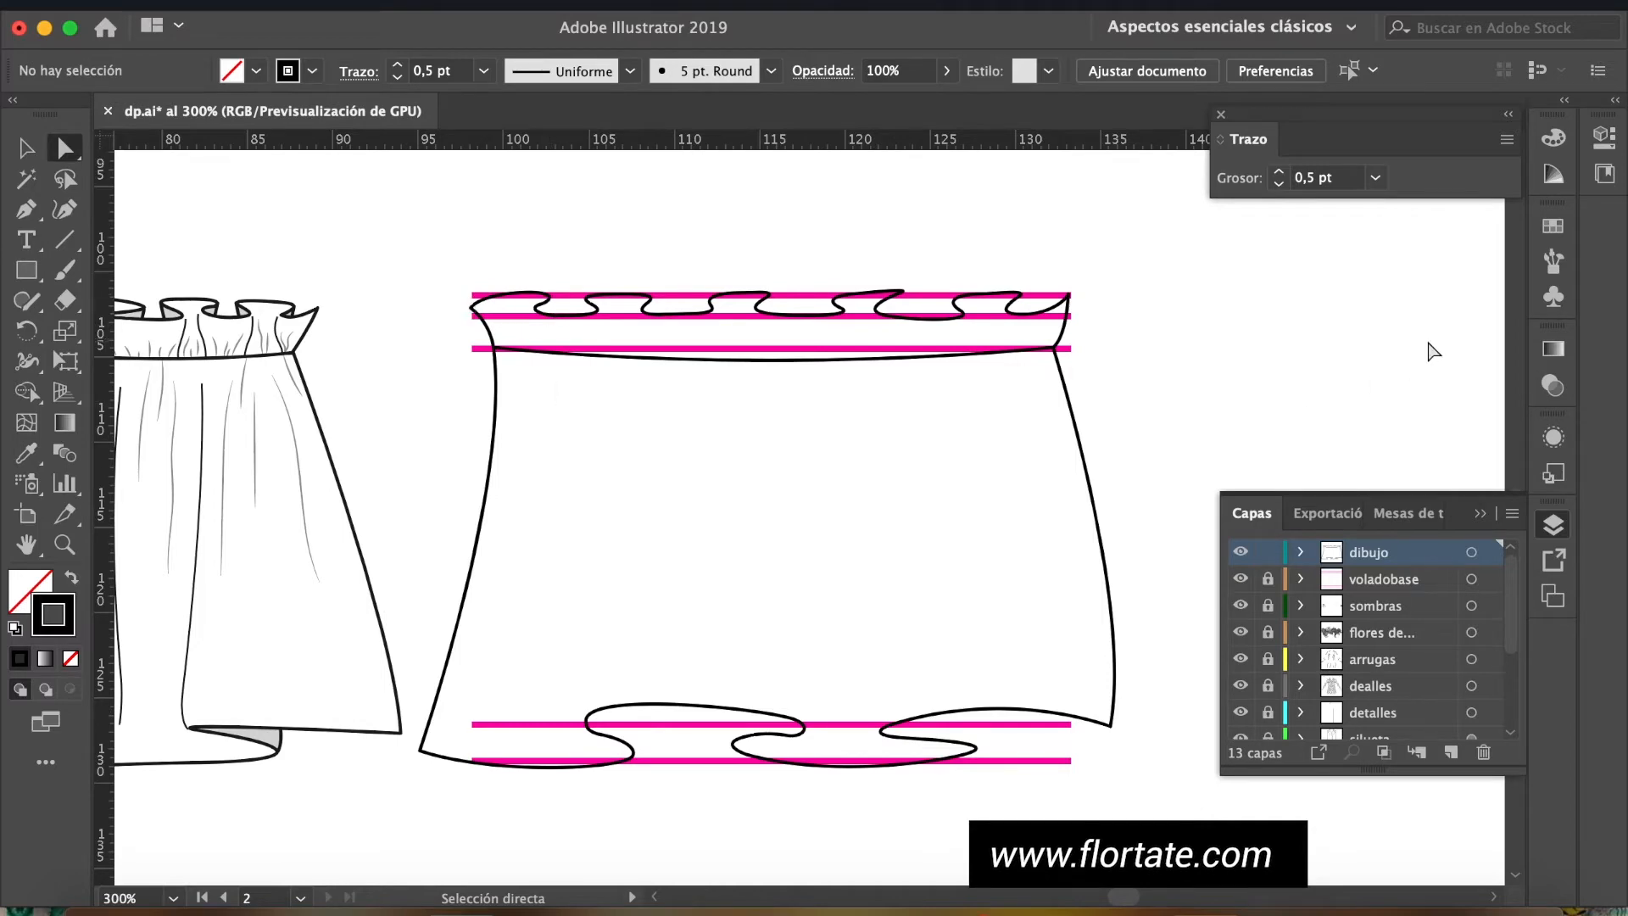
pyautogui.scroll(-2, 1421, 351)
pyautogui.hscroll(1, 1421, 352)
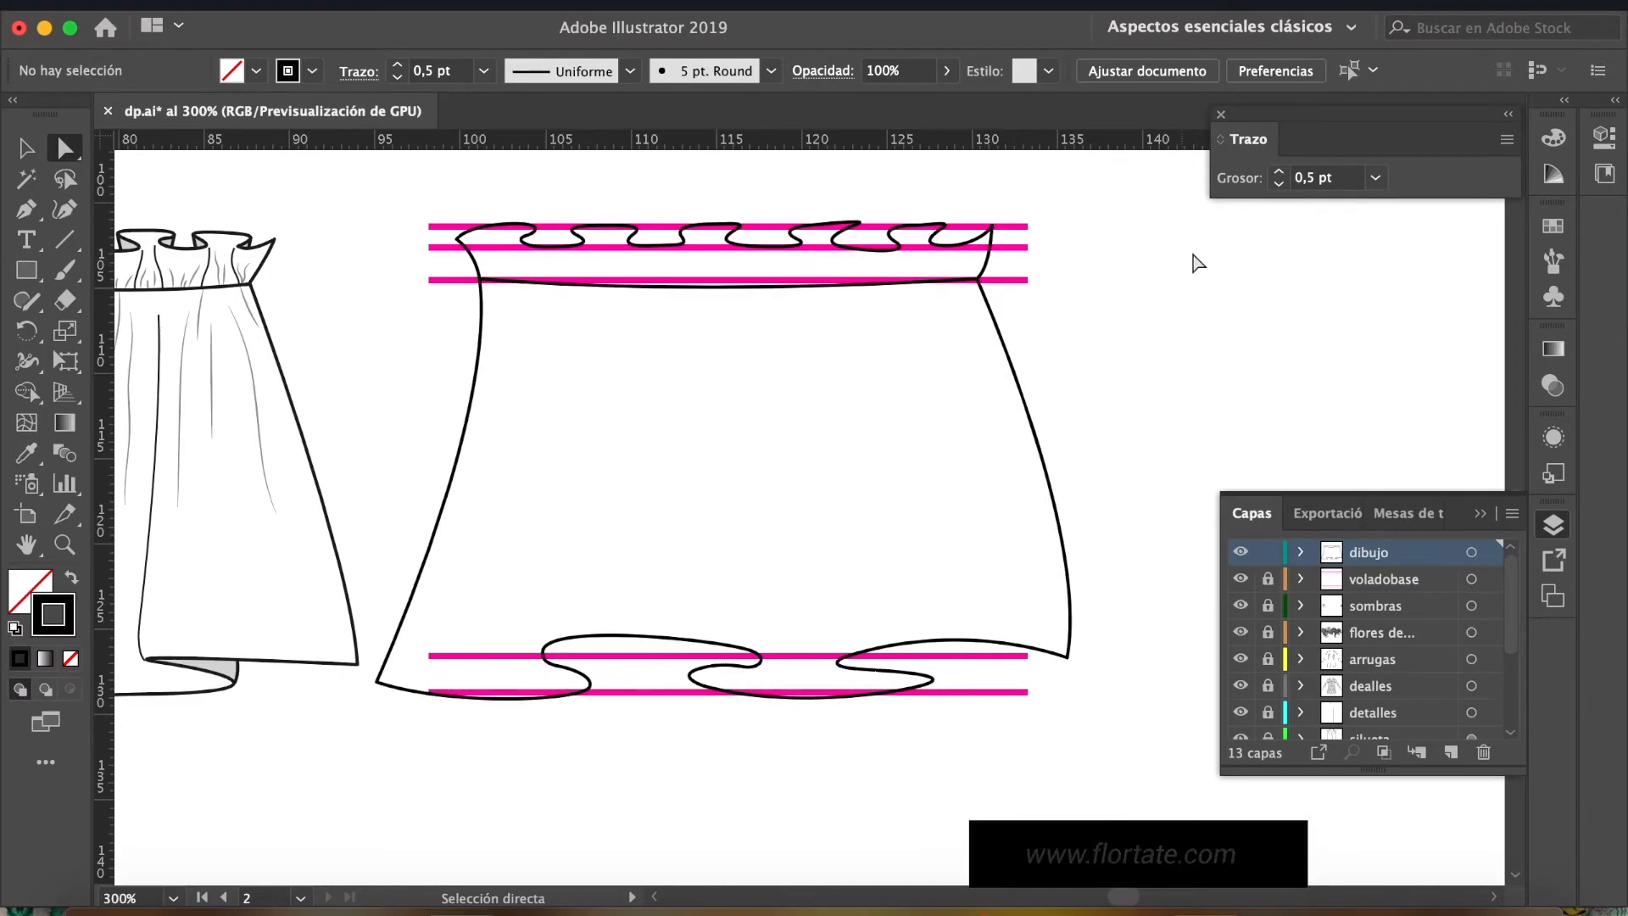
# Hide the voladobase guide layer and examine the fold lines and gathers of the reference ruffle.
pyautogui.click(1240, 580)
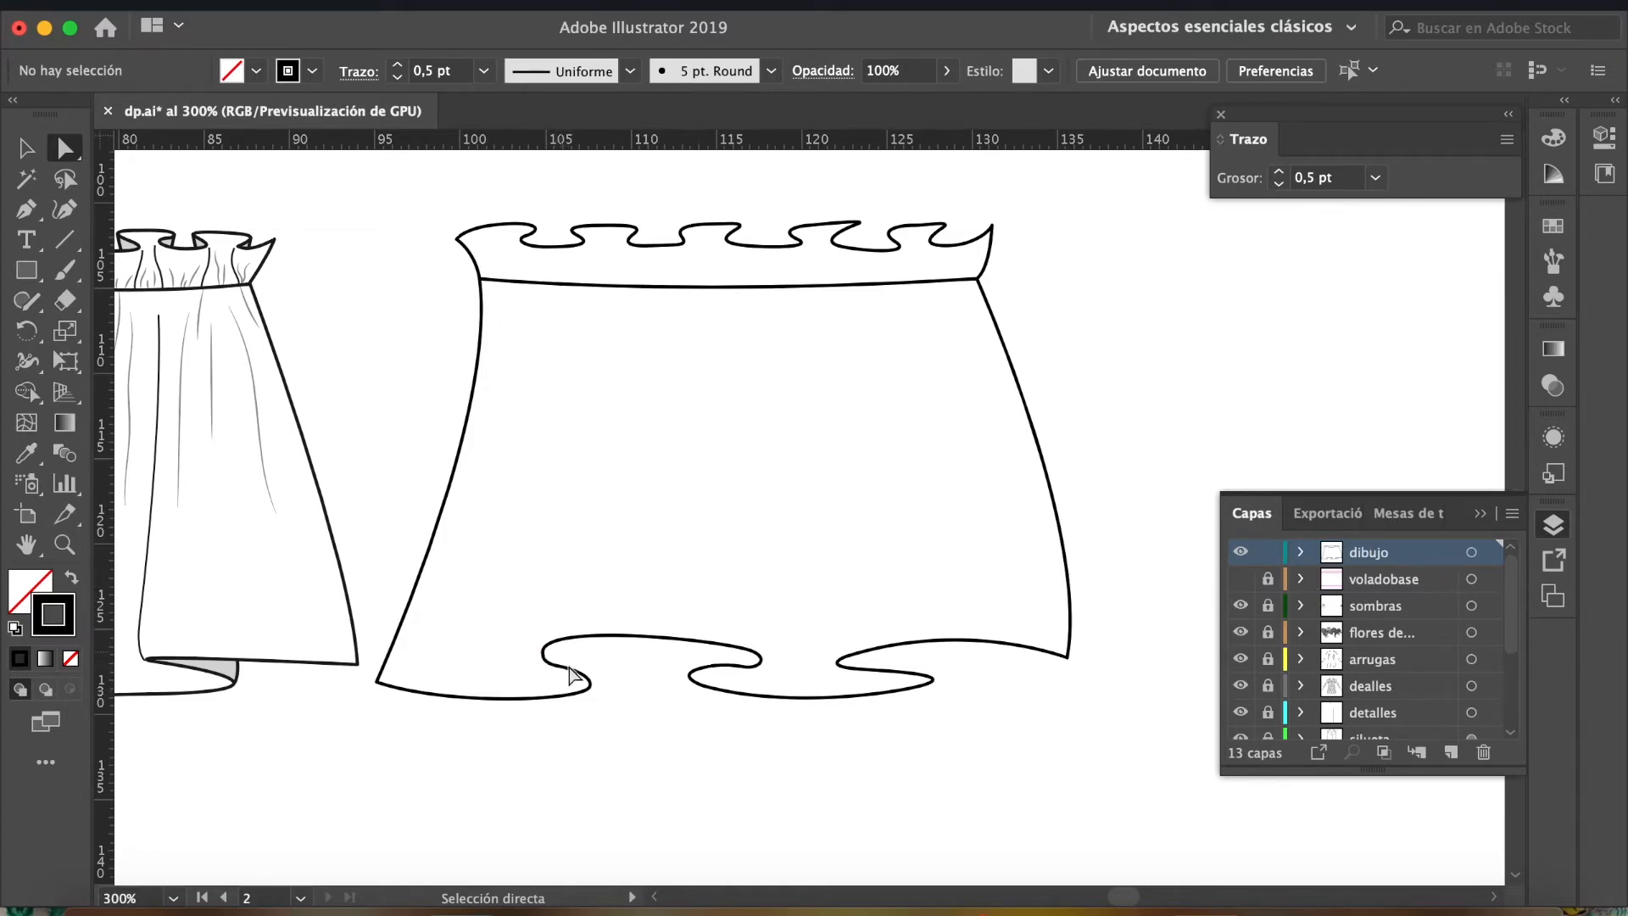
pyautogui.press('z')
pyautogui.click(611, 628)
pyautogui.press('space')
pyautogui.moveTo(505, 329); pyautogui.dragTo(1074, 496)
pyautogui.moveTo(786, 339); pyautogui.dragTo(797, 330)
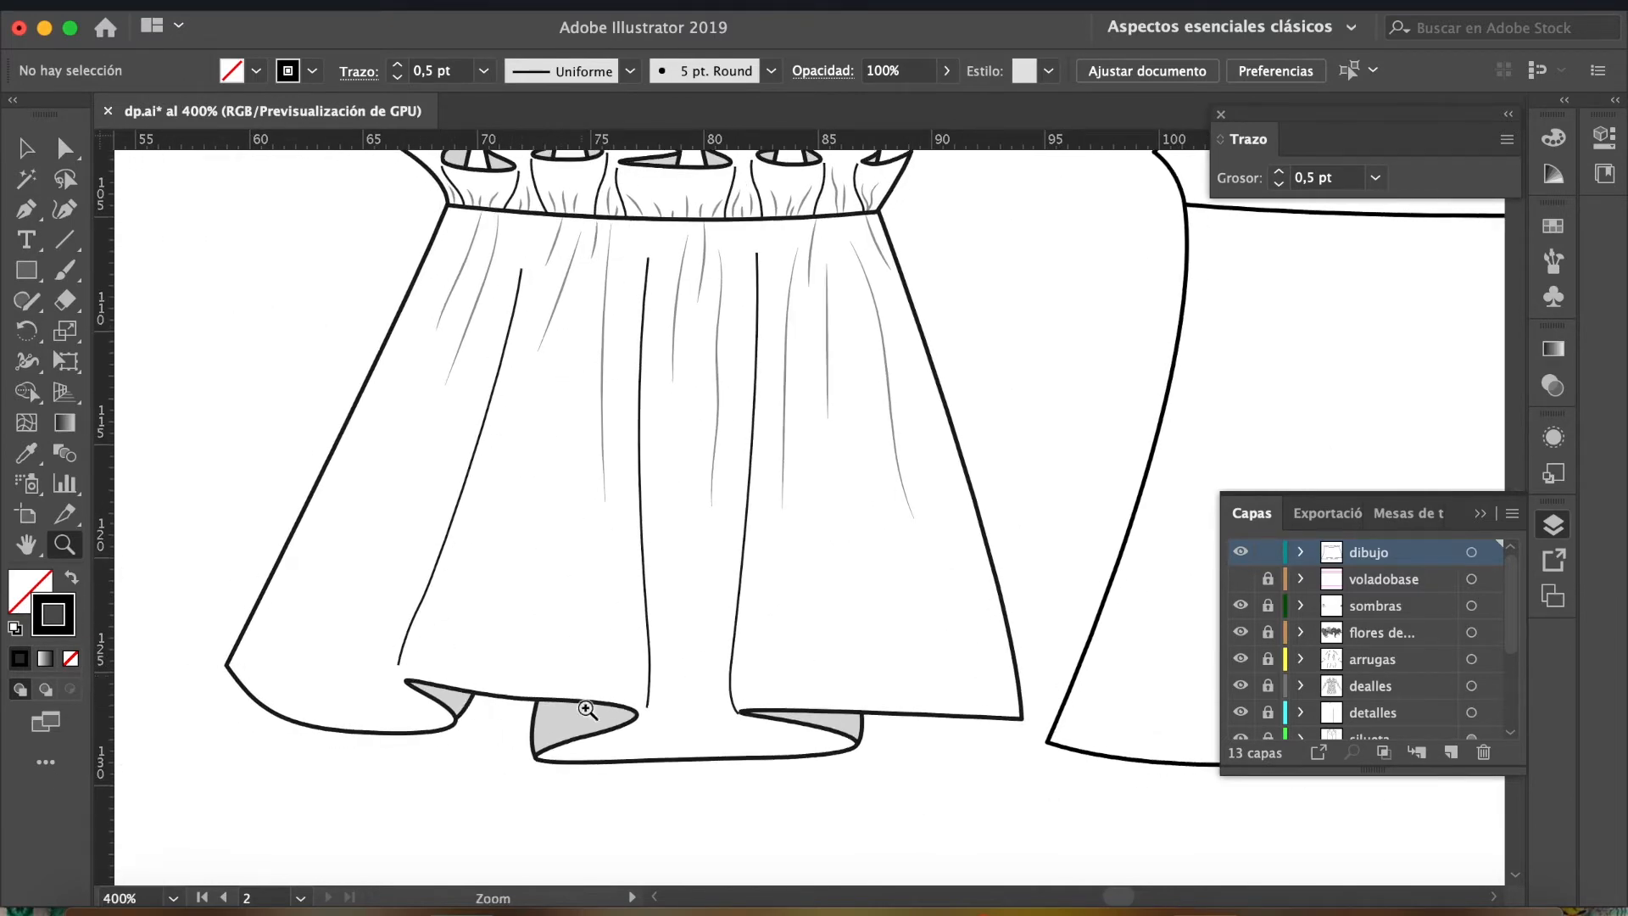
pyautogui.scroll(2, 603, 425)
pyautogui.hscroll(1, 603, 424)
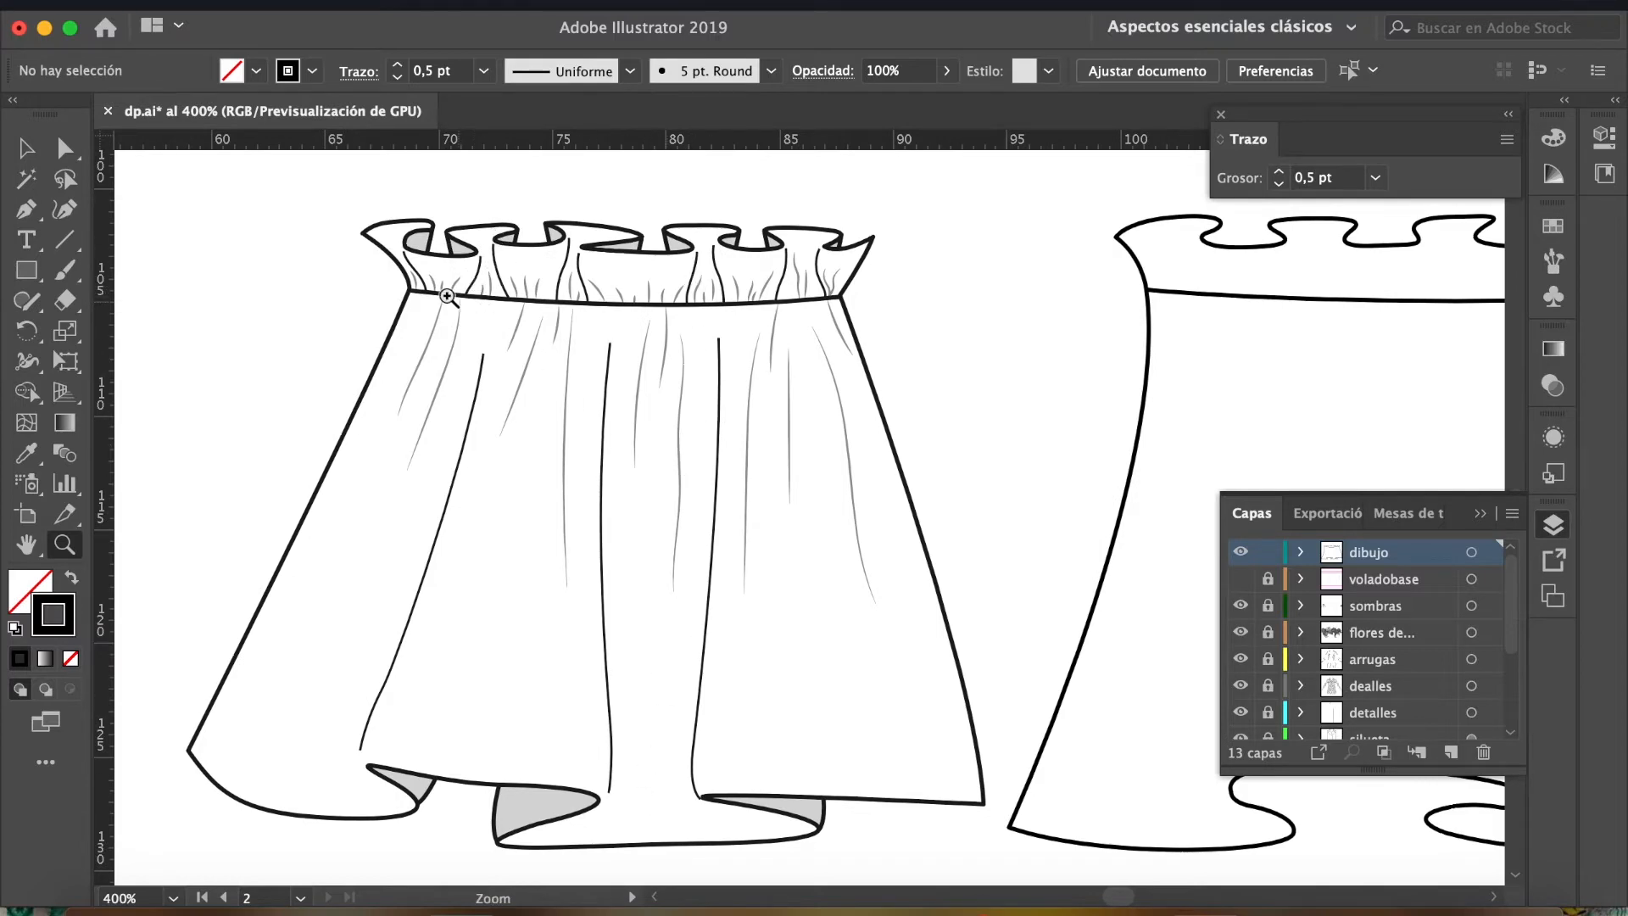
pyautogui.moveTo(1091, 365); pyautogui.dragTo(447, 434)
# Set the Pen tool's stroke weight to 0,25 pt.
pyautogui.press('p')
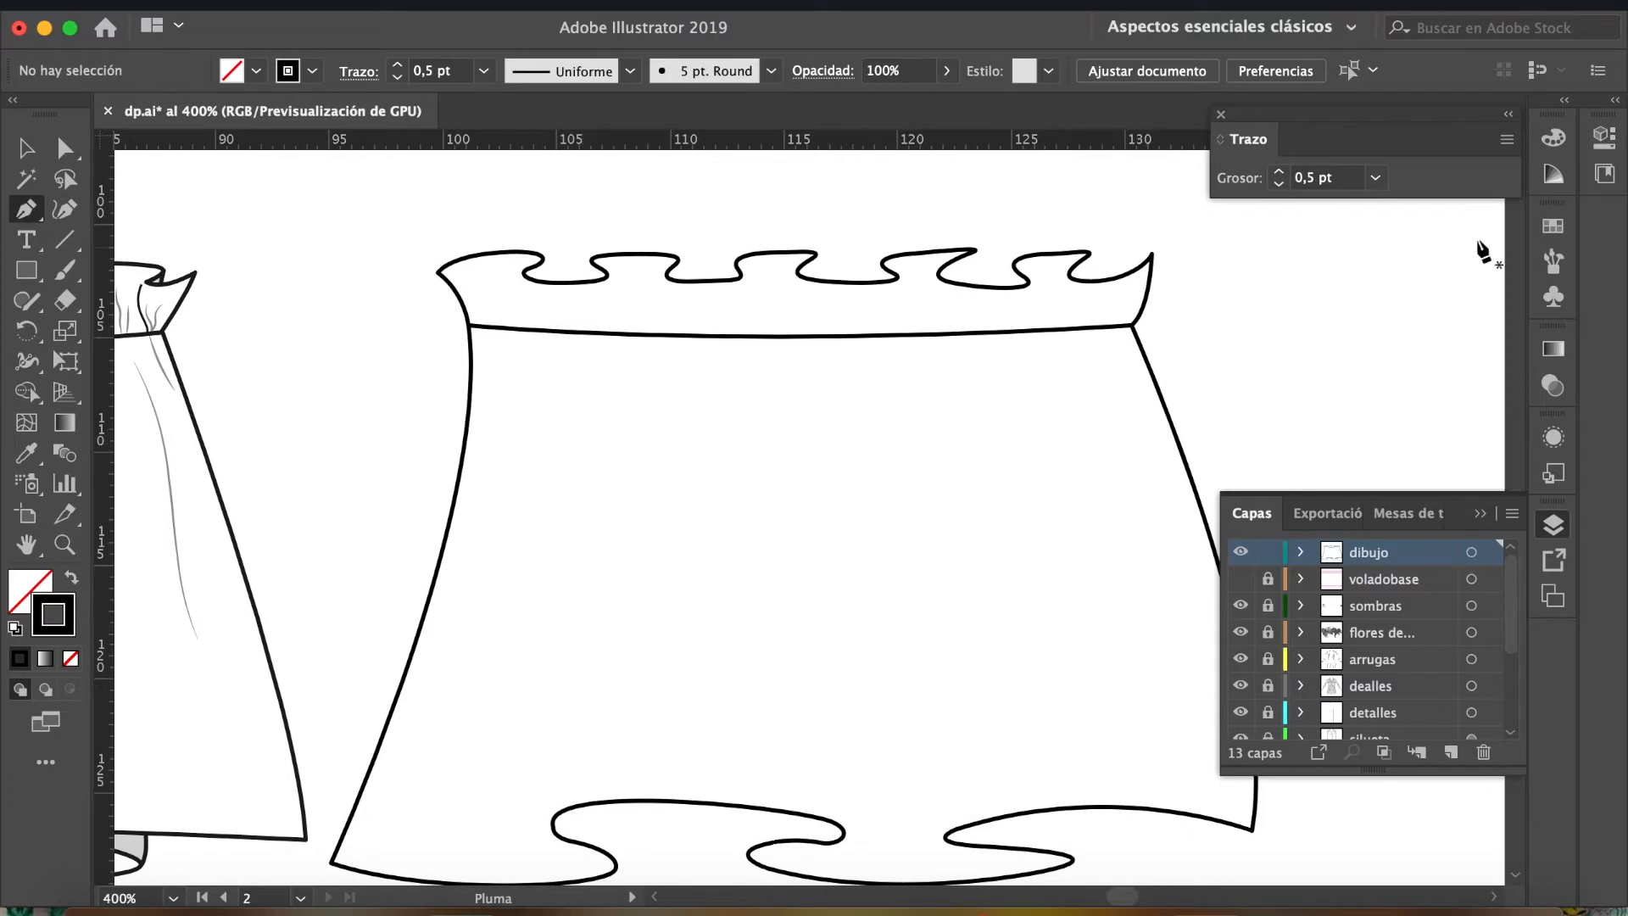
pyautogui.click(1309, 178)
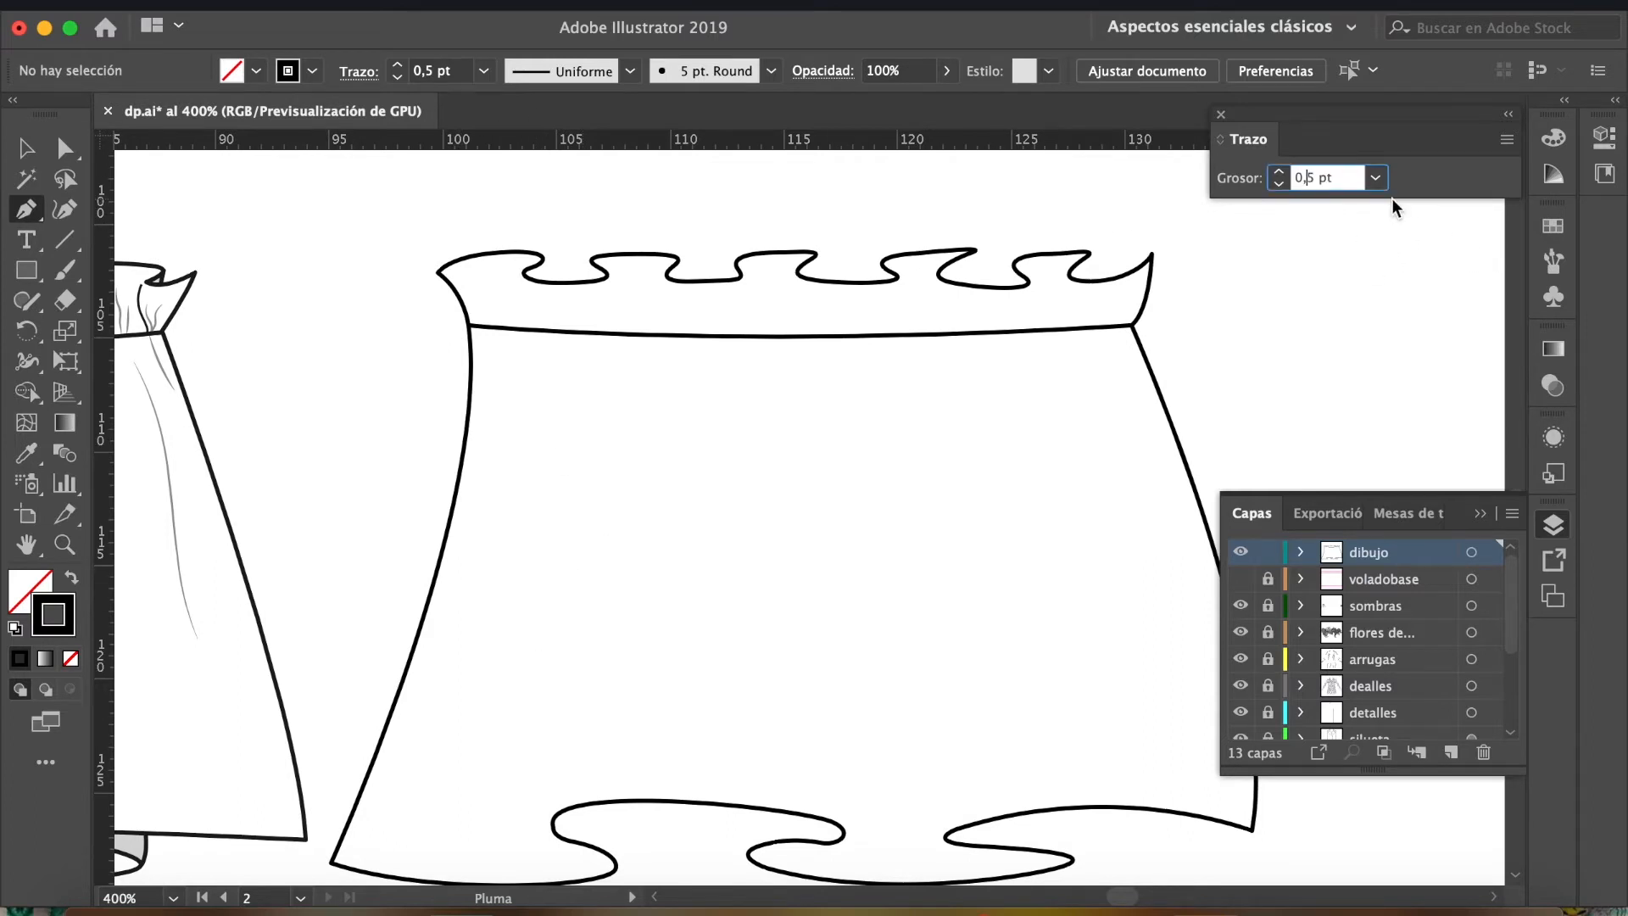
pyautogui.write('2')
pyautogui.press('Return')
# Draw a curved fold line from the left hem fold up to the gathering seam.
pyautogui.click(545, 817)
pyautogui.moveTo(569, 739); pyautogui.dragTo(595, 700)
pyautogui.moveTo(651, 330); pyautogui.dragTo(653, 308)
pyautogui.moveTo(650, 355); pyautogui.dragTo(639, 519)
pyautogui.moveTo(747, 423); pyautogui.dragTo(896, 343)
# Refine the left fold line's anchor points and lower its top end to just beneath the seam.
pyautogui.press('v')
pyautogui.click(928, 453)
pyautogui.moveTo(763, 611); pyautogui.dragTo(673, 607)
pyautogui.press('a')
pyautogui.click(647, 661)
pyautogui.press('v')
pyautogui.click(876, 546)
pyautogui.press('a')
pyautogui.click(729, 254)
pyautogui.moveTo(728, 254); pyautogui.dragTo(727, 263)
pyautogui.click(859, 409)
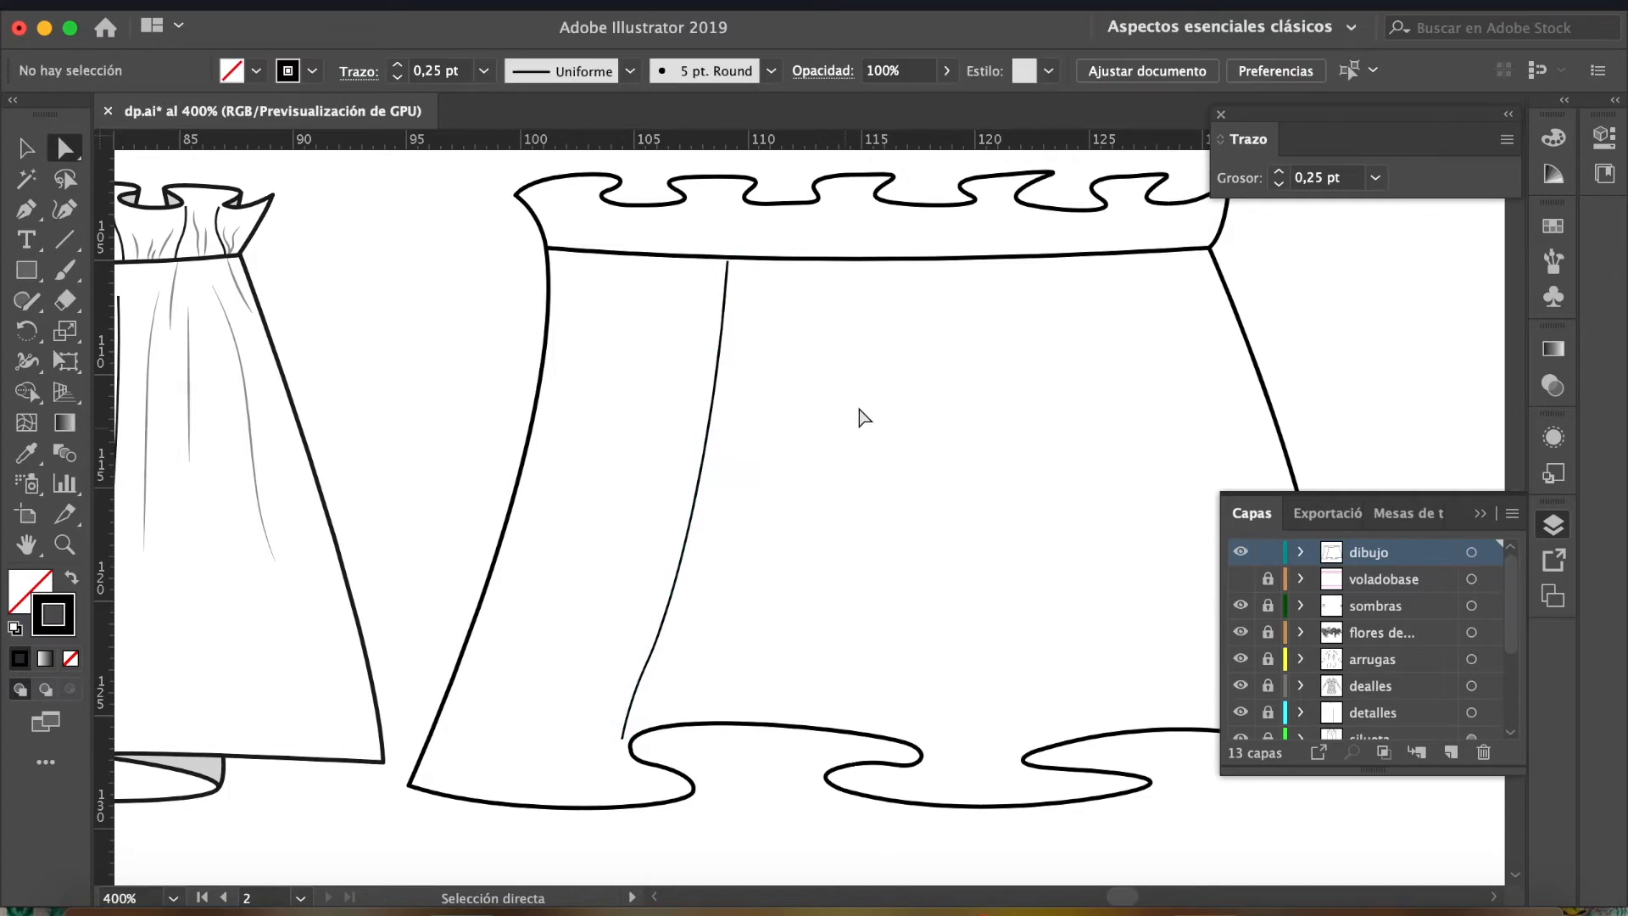
# Draw a gently curved fold line from the middle of the seam down to the middle hem fold.
pyautogui.press('p')
pyautogui.click(890, 260)
pyautogui.moveTo(913, 669)
pyautogui.mouseDown()
pyautogui.moveTo(943, 792)
pyautogui.moveTo(933, 759)
pyautogui.moveTo(923, 777)
pyautogui.mouseUp()
pyautogui.press('v')
# Draw a fold line from the right hem fold up to the seam and smooth its curve.
pyautogui.press('p')
pyautogui.moveTo(1028, 669); pyautogui.dragTo(749, 679)
pyautogui.click(734, 754)
pyautogui.moveTo(756, 507); pyautogui.dragTo(743, 427)
pyautogui.moveTo(727, 265); pyautogui.dragTo(752, 341)
pyautogui.press('a')
pyautogui.moveTo(769, 588); pyautogui.dragTo(756, 590)
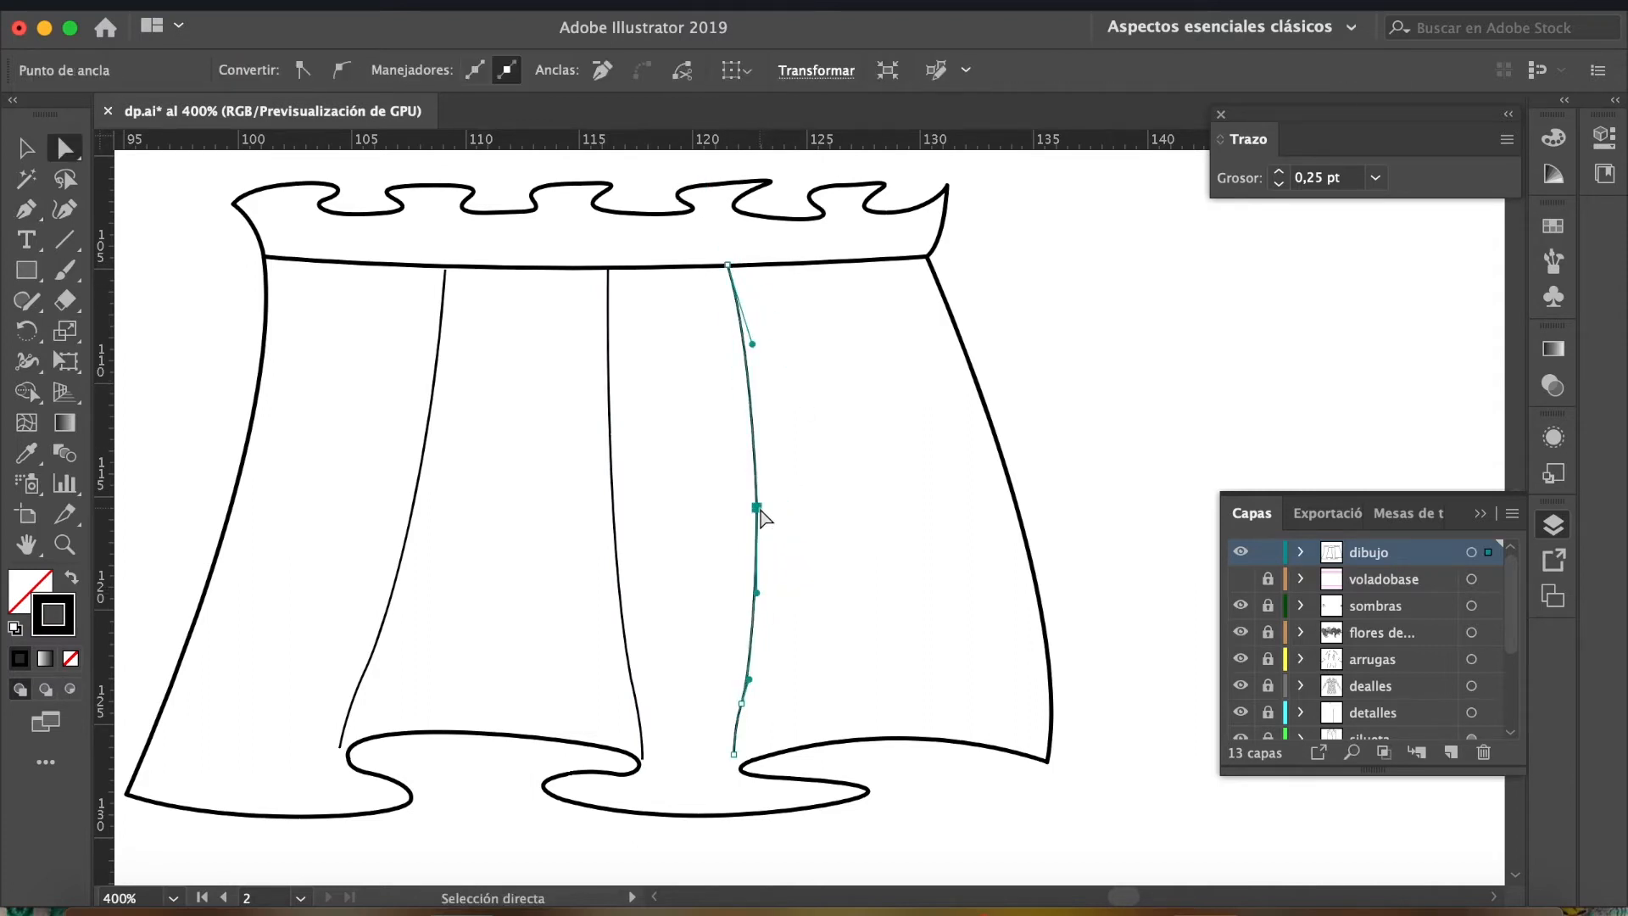
pyautogui.click(974, 436)
# Draw a curved crease in the ruffle's top band from beside the rightmost fold down to the seam.
pyautogui.scroll(5, 789, 584)
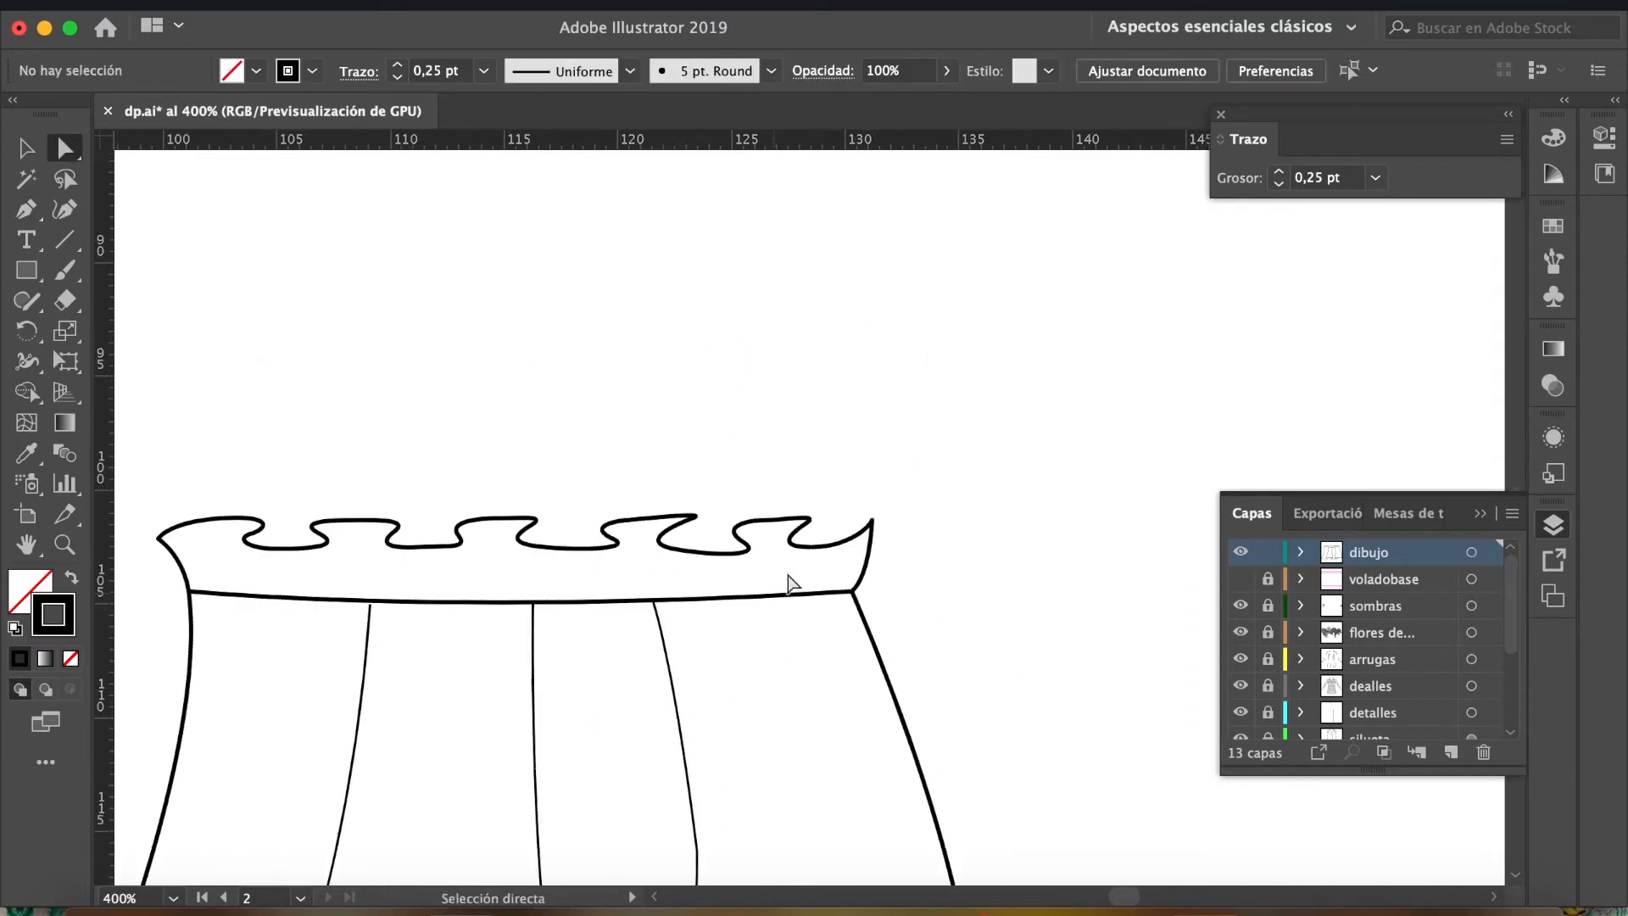
pyautogui.press('z')
pyautogui.click(791, 571)
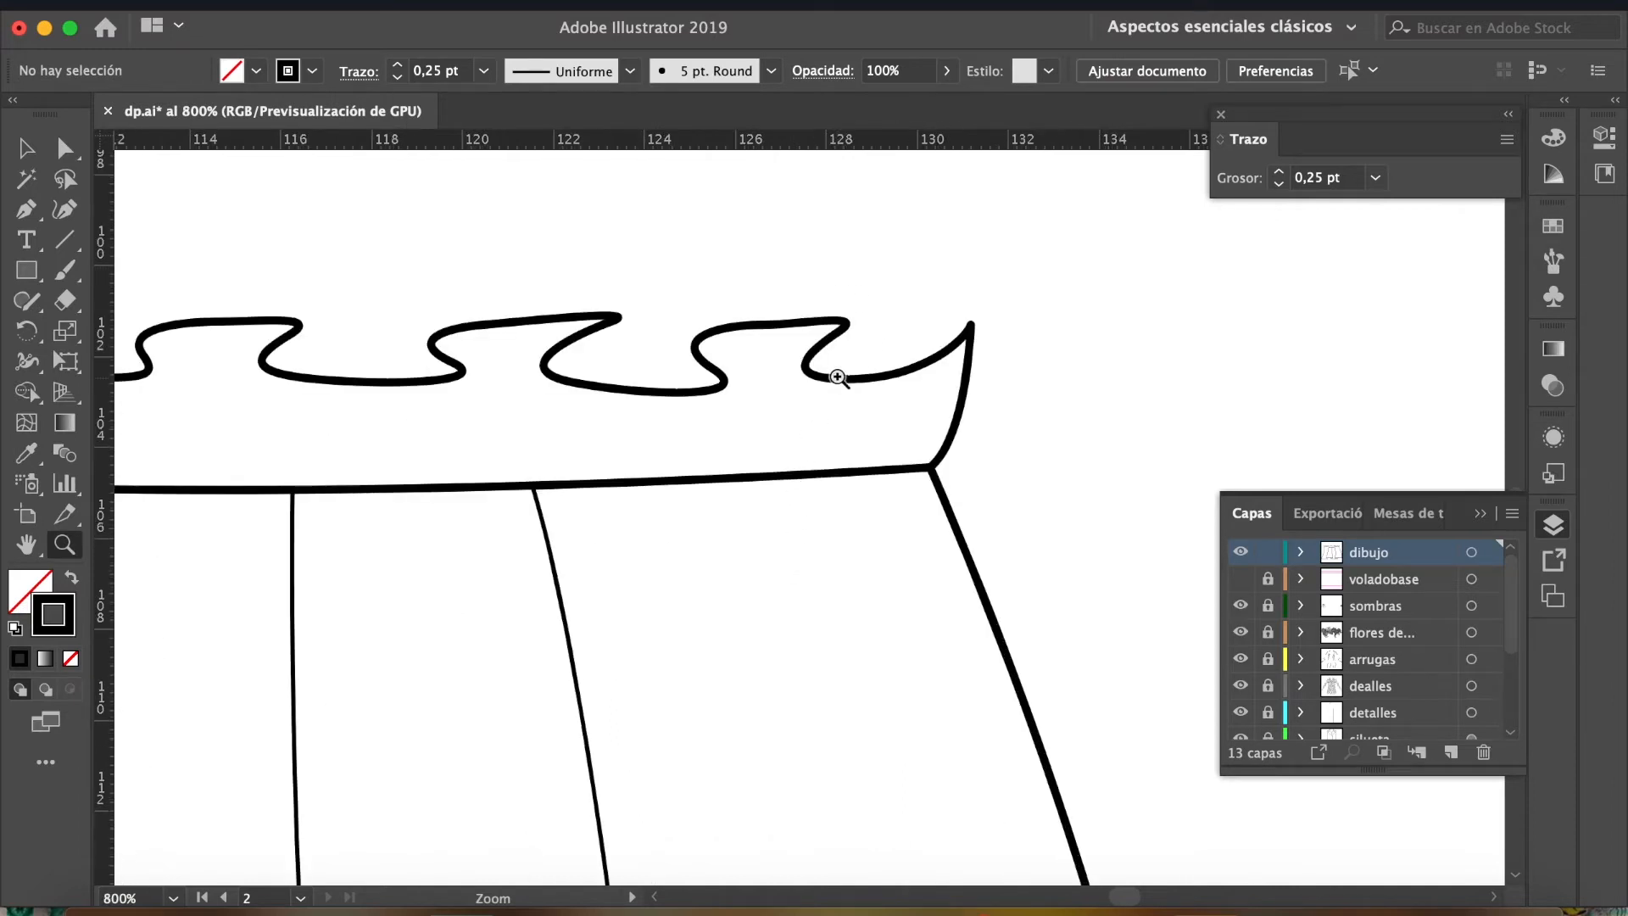
pyautogui.click(808, 385)
pyautogui.press('p')
pyautogui.click(789, 495)
pyautogui.moveTo(800, 562); pyautogui.dragTo(816, 603)
pyautogui.moveTo(797, 668); pyautogui.dragTo(791, 679)
pyautogui.press('v')
# Draw a curved crease in the top band from the left side of the rightmost fold down to the seam.
pyautogui.press('p')
pyautogui.click(700, 512)
pyautogui.click(688, 572)
pyautogui.moveTo(667, 601); pyautogui.dragTo(666, 599)
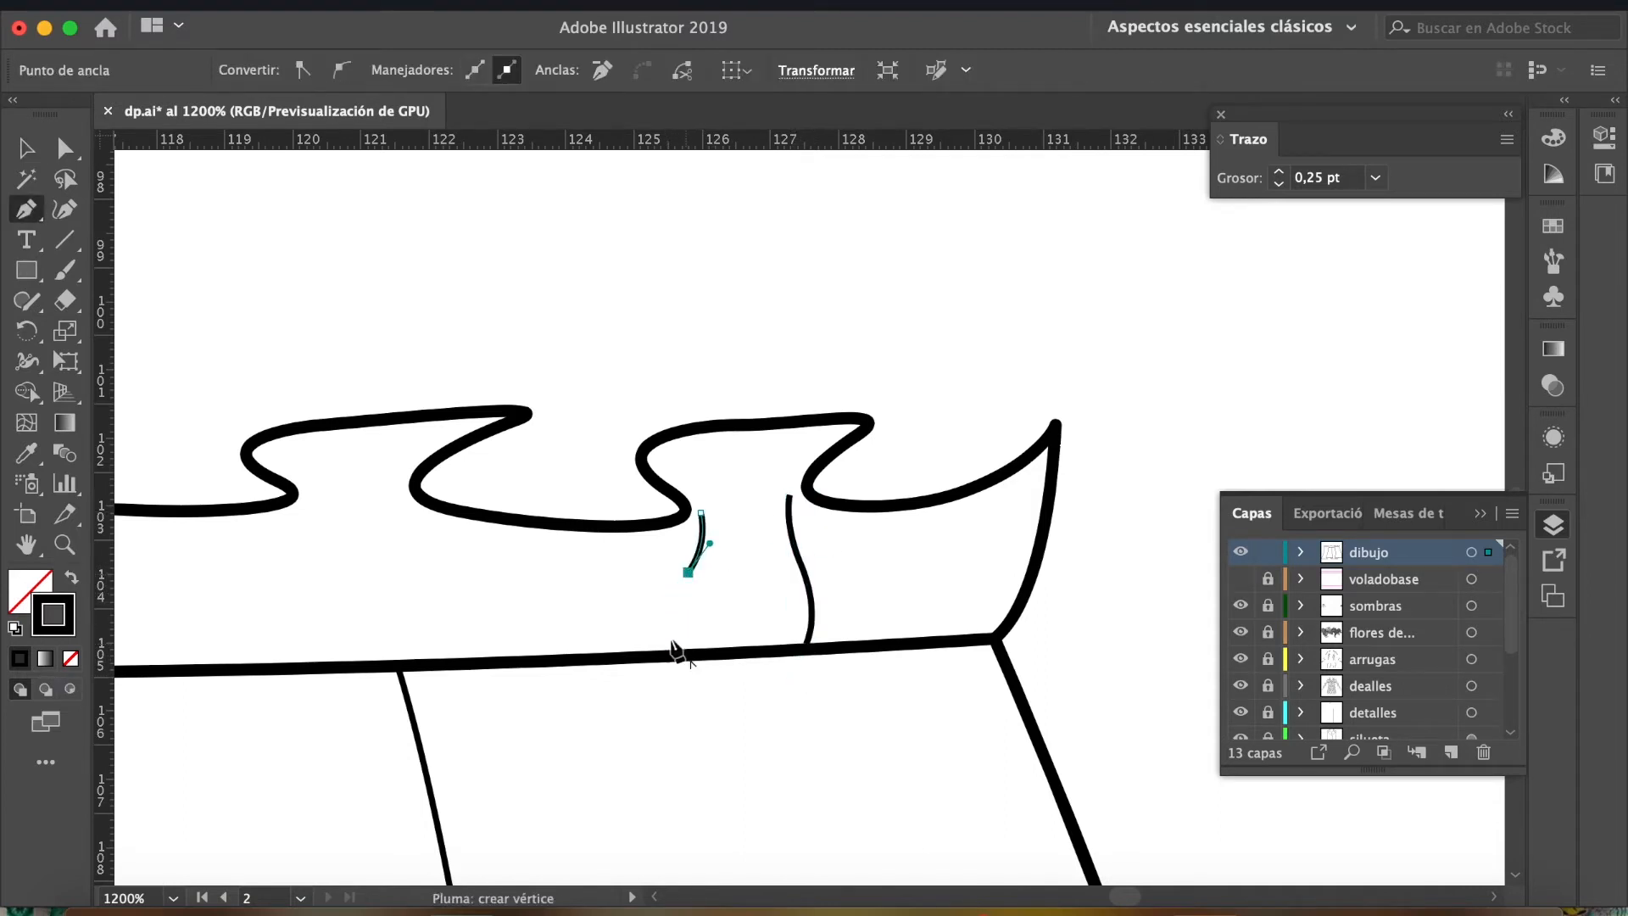
pyautogui.moveTo(674, 688); pyautogui.dragTo(674, 688)
pyautogui.press('v')
# Draw a curved crease from each side of the second fold from the right down to the seam.
pyautogui.hscroll(-5, 554, 522)
pyautogui.press('p')
pyautogui.click(601, 472)
pyautogui.moveTo(610, 543); pyautogui.dragTo(620, 578)
pyautogui.click(610, 544)
pyautogui.moveTo(624, 638); pyautogui.dragTo(614, 676)
pyautogui.press('Escape')
pyautogui.click(505, 473)
pyautogui.moveTo(509, 542); pyautogui.dragTo(720, 498)
pyautogui.moveTo(701, 574); pyautogui.dragTo(705, 607)
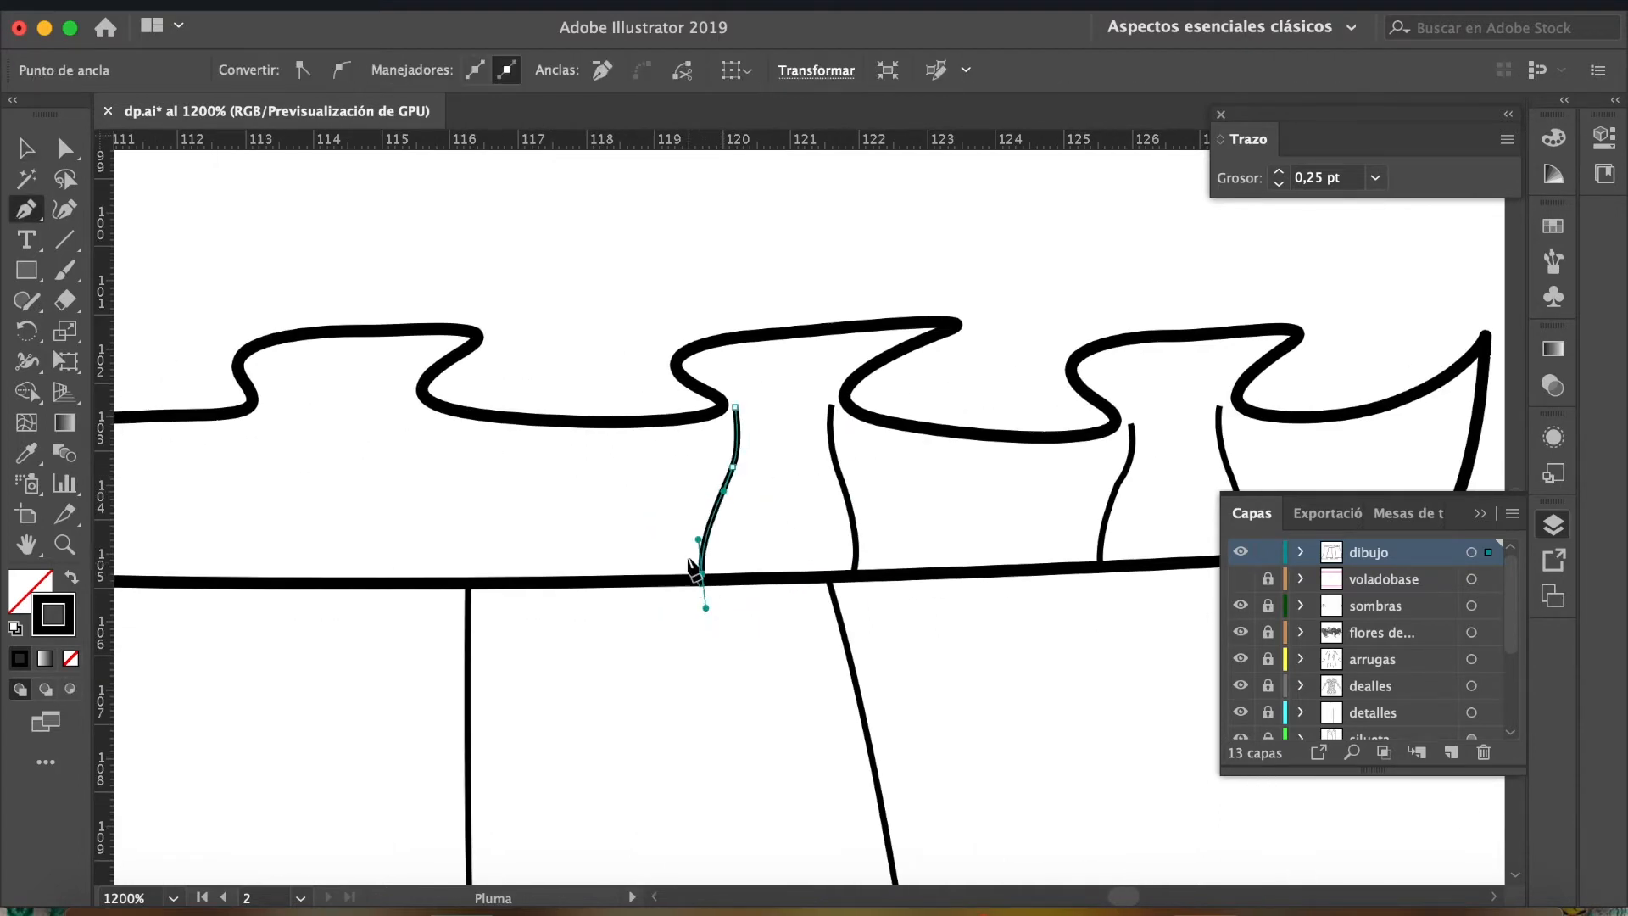
pyautogui.press('Escape')
# Draw a curved crease from each side of the top band's middle fold down to the seam.
pyautogui.hscroll(-5, 703, 593)
pyautogui.click(600, 406)
pyautogui.moveTo(618, 480); pyautogui.dragTo(633, 509)
pyautogui.moveTo(642, 585); pyautogui.dragTo(635, 619)
pyautogui.press('v')
pyautogui.moveTo(701, 530); pyautogui.dragTo(965, 539)
pyautogui.press('p')
pyautogui.click(724, 420)
pyautogui.moveTo(720, 474); pyautogui.dragTo(708, 506)
pyautogui.moveTo(687, 591); pyautogui.dragTo(683, 635)
pyautogui.press('v')
# Draw a curved crease from each side of the second fold from the left down to the seam.
pyautogui.press('p')
pyautogui.click(472, 423)
pyautogui.moveTo(481, 484); pyautogui.dragTo(499, 527)
pyautogui.moveTo(509, 582); pyautogui.dragTo(503, 609)
pyautogui.press('v')
pyautogui.moveTo(329, 447); pyautogui.dragTo(629, 532)
pyautogui.press('p')
pyautogui.click(644, 427)
pyautogui.press('super+z')
pyautogui.moveTo(616, 588); pyautogui.dragTo(617, 622)
pyautogui.press('v')
# Draw a curved crease from the right side of the leftmost top fold down to the seam and deselect it.
pyautogui.press('p')
pyautogui.click(365, 422)
pyautogui.moveTo(382, 494); pyautogui.dragTo(393, 515)
pyautogui.moveTo(410, 582); pyautogui.dragTo(415, 604)
pyautogui.press('v')
pyautogui.click(659, 317)
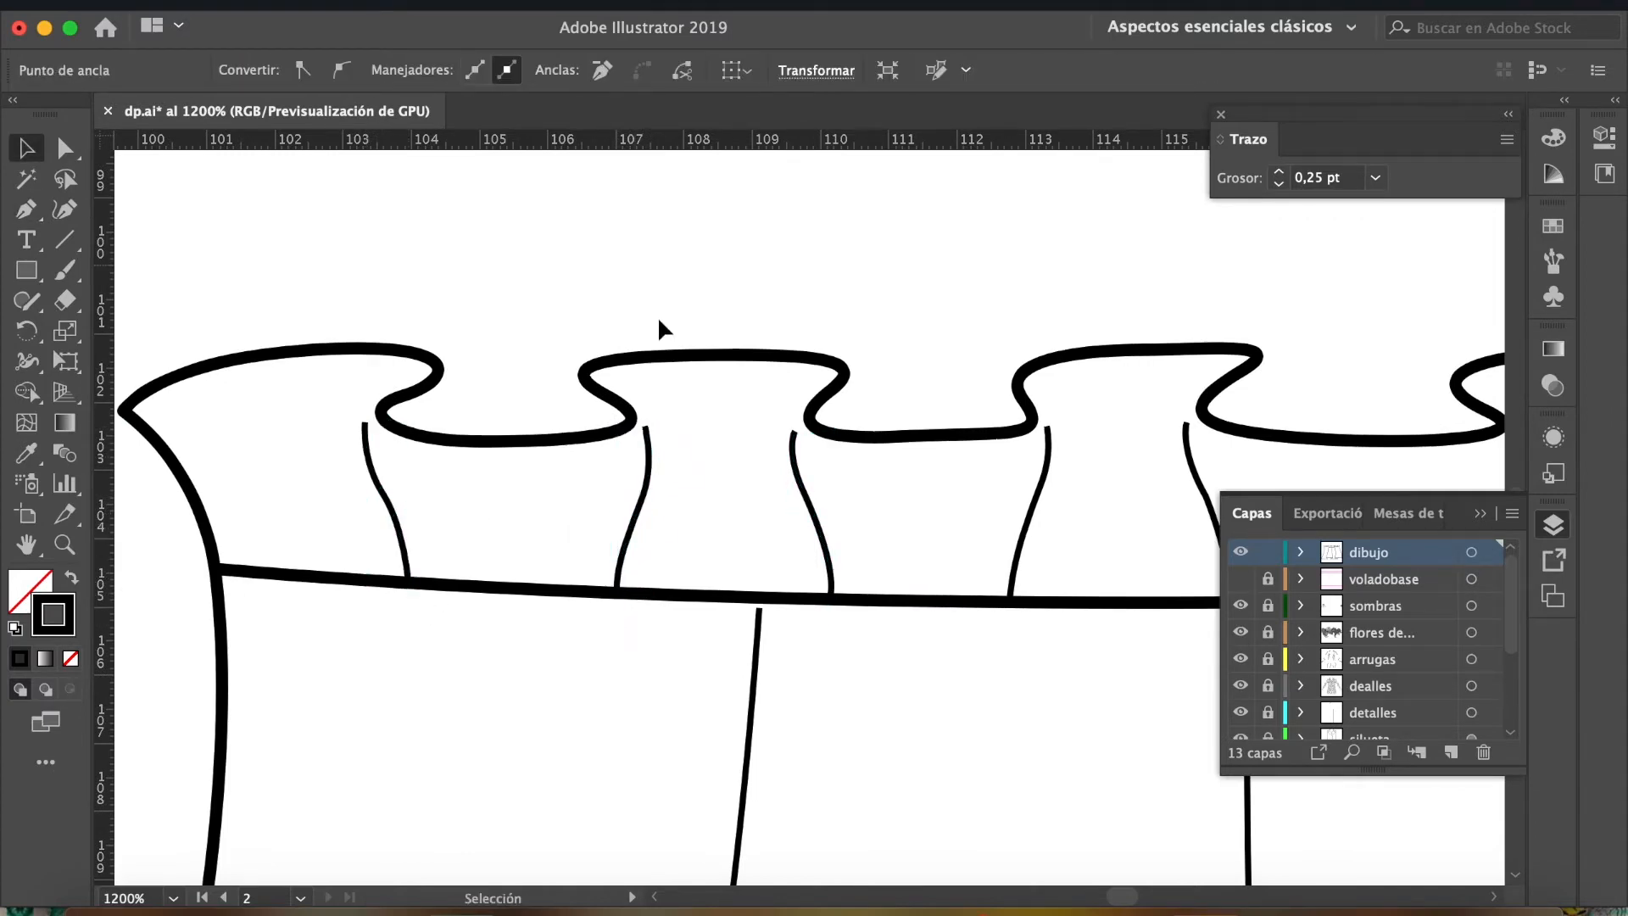
# Create a new layer between the dibujo and voladobase layers and lock the dibujo layer.
pyautogui.press('z')
pyautogui.keyDown('alt'); pyautogui.click(889, 430); pyautogui.keyUp('alt')
pyautogui.keyDown('alt'); pyautogui.click(888, 430); pyautogui.keyUp('alt')
pyautogui.moveTo(883, 545); pyautogui.dragTo(675, 446)
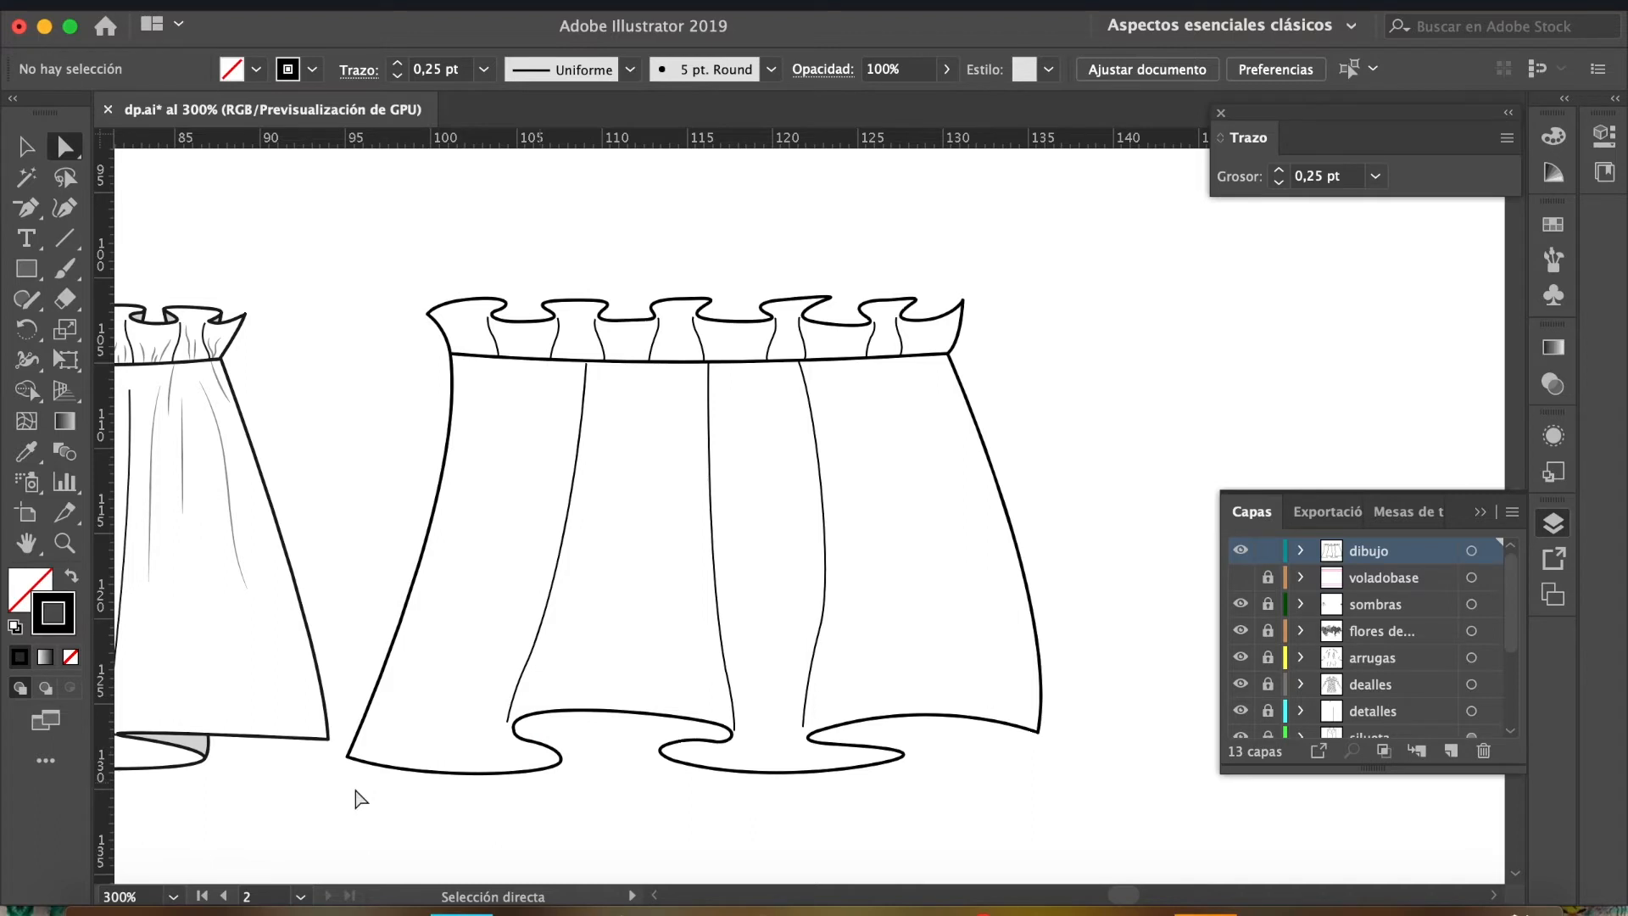
pyautogui.hscroll(-10, 298, 802)
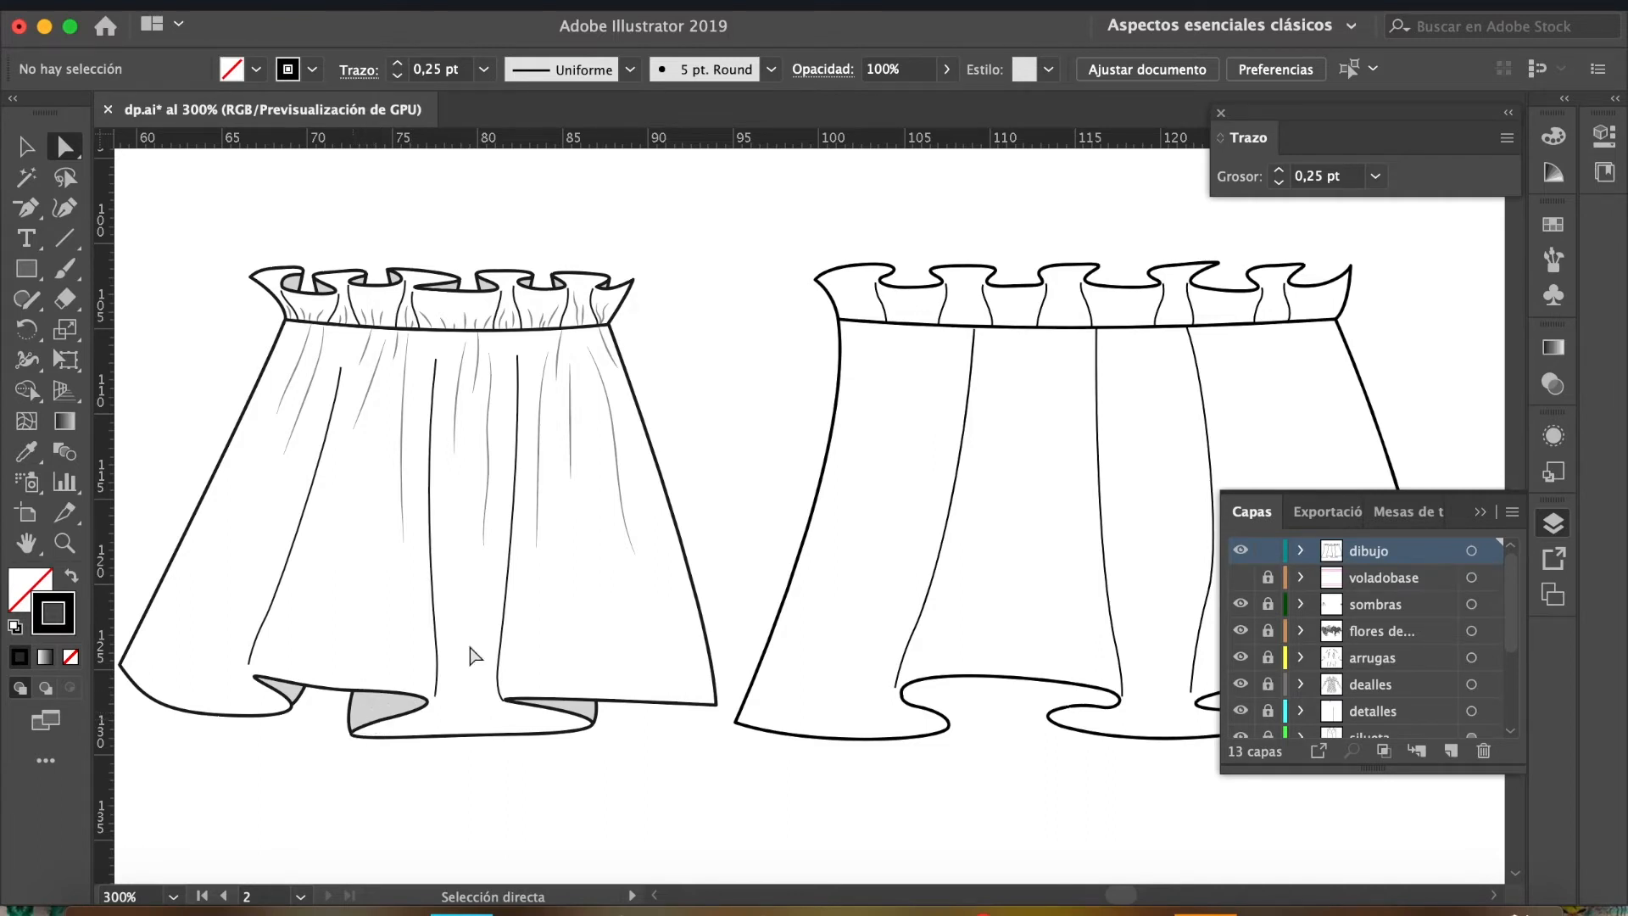
pyautogui.click(1403, 579)
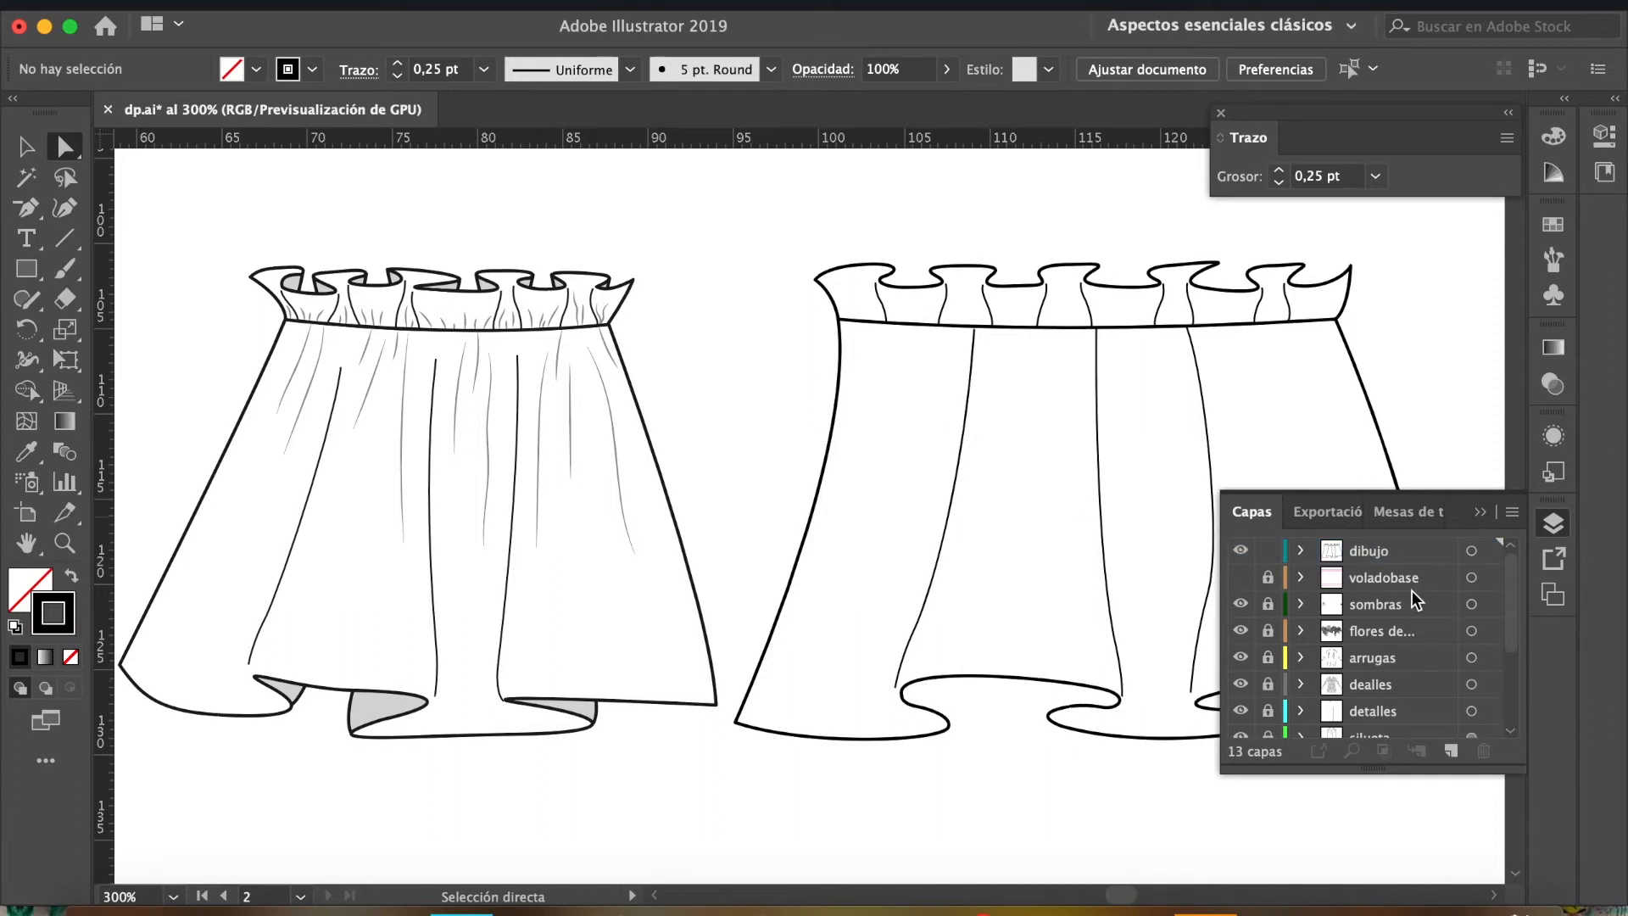
pyautogui.click(1451, 750)
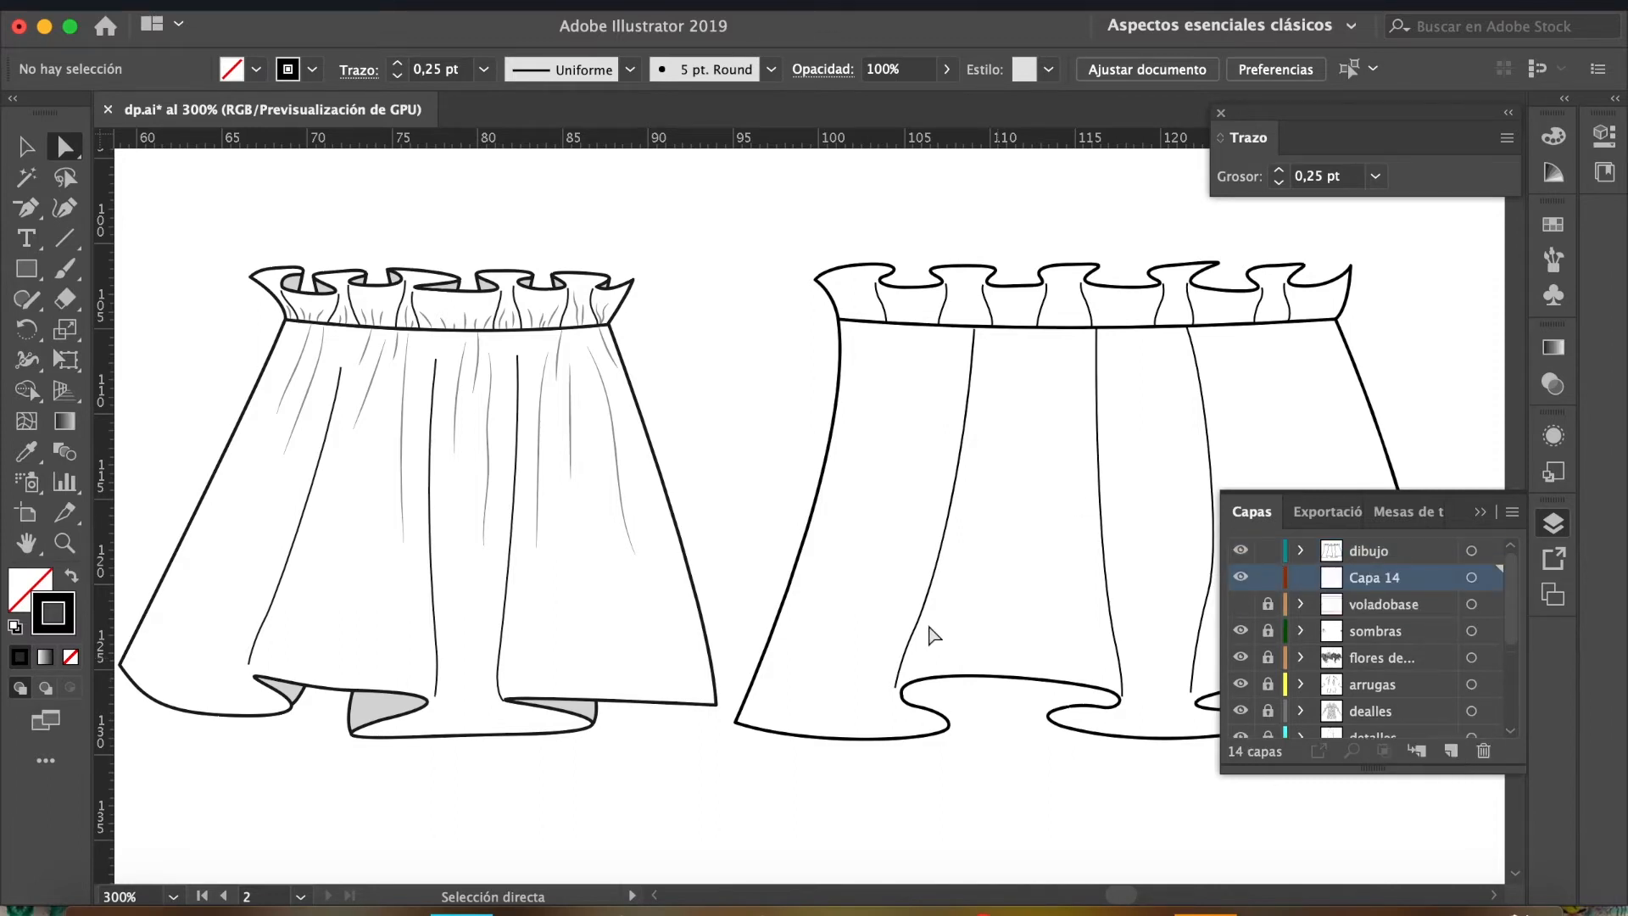
pyautogui.hscroll(10, 905, 618)
pyautogui.scroll(1, 905, 618)
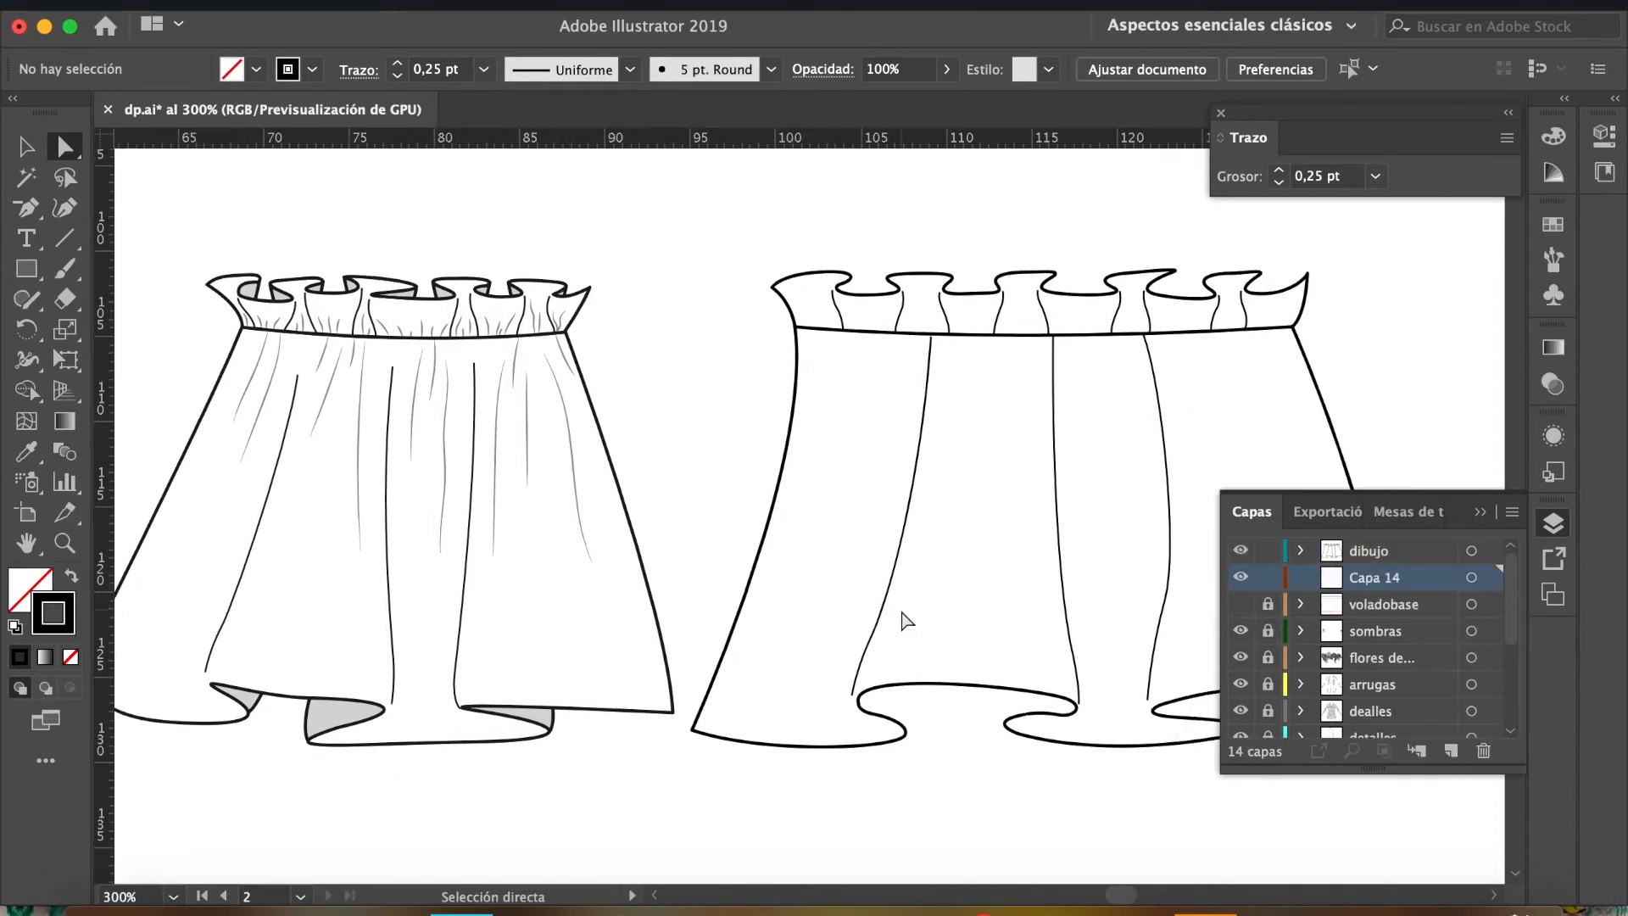
pyautogui.click(1267, 552)
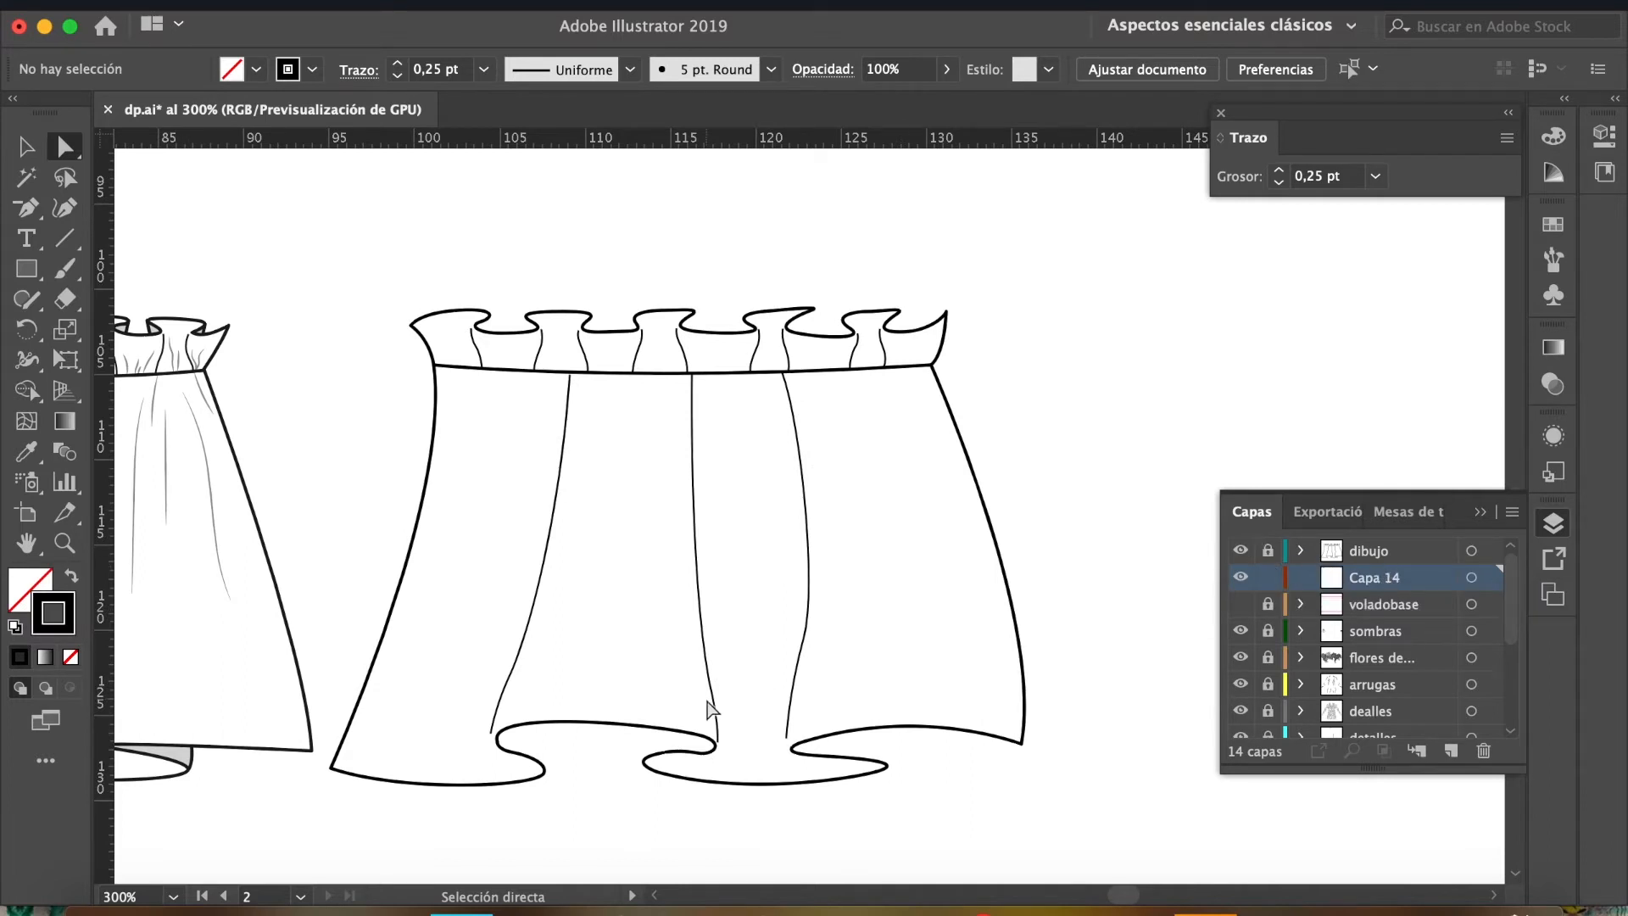
# Draw a closed curved shape with the Pen tool on the new layer, starting at the left hem fold's tip and covering the fold's opening.
pyautogui.press('z')
pyautogui.click(550, 755)
pyautogui.click(829, 474)
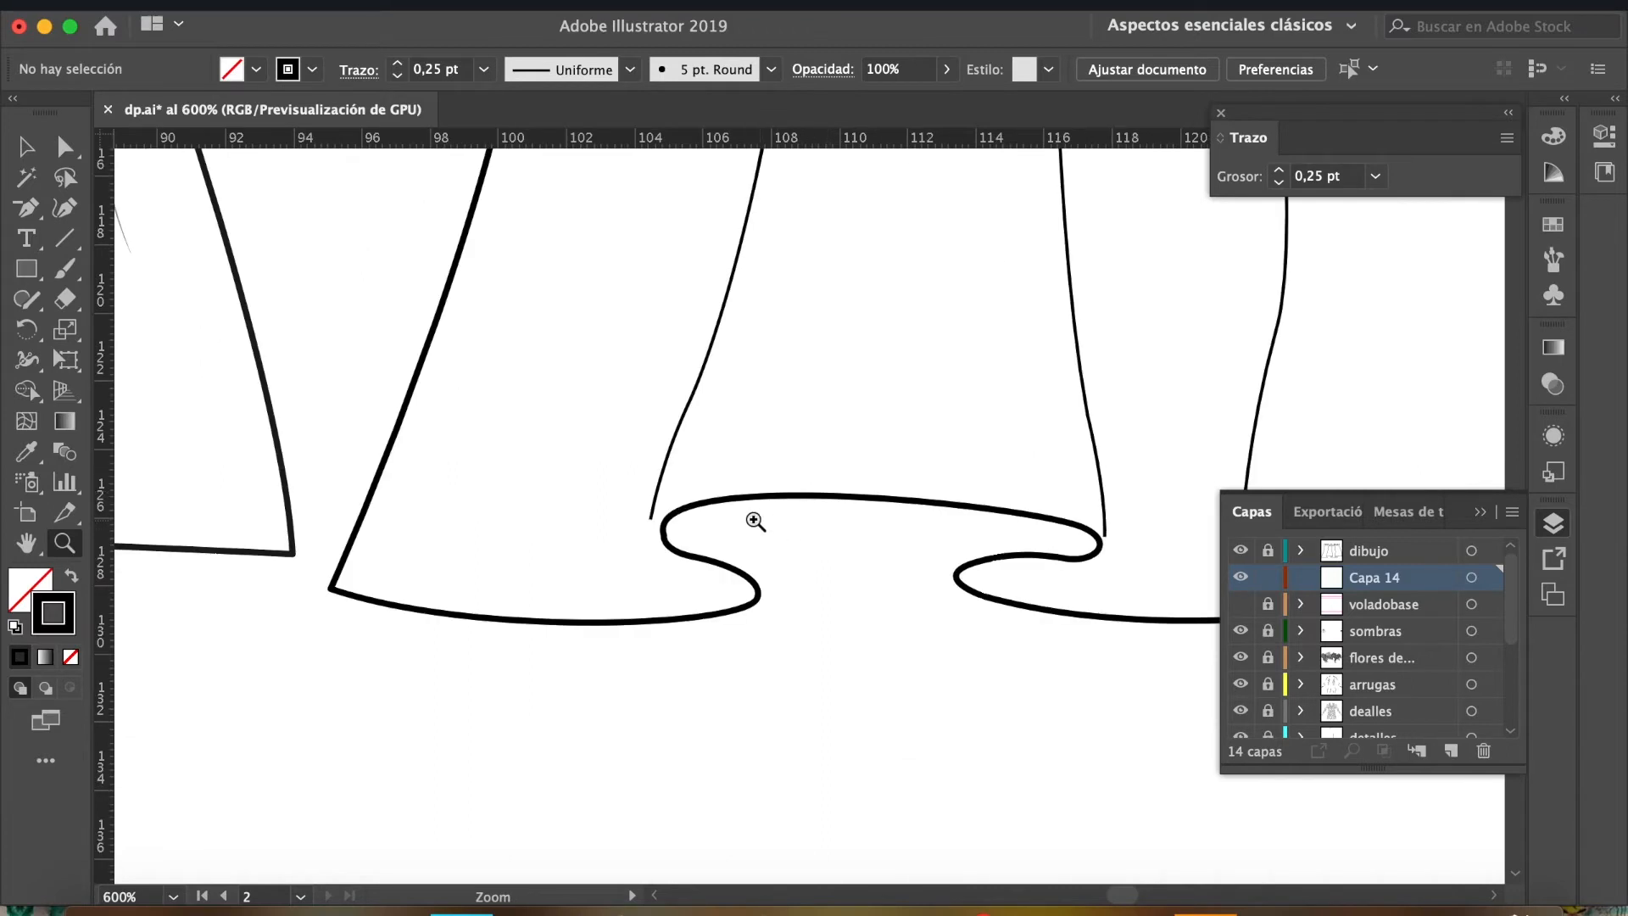
pyautogui.press('space')
pyautogui.moveTo(890, 326); pyautogui.dragTo(661, 560)
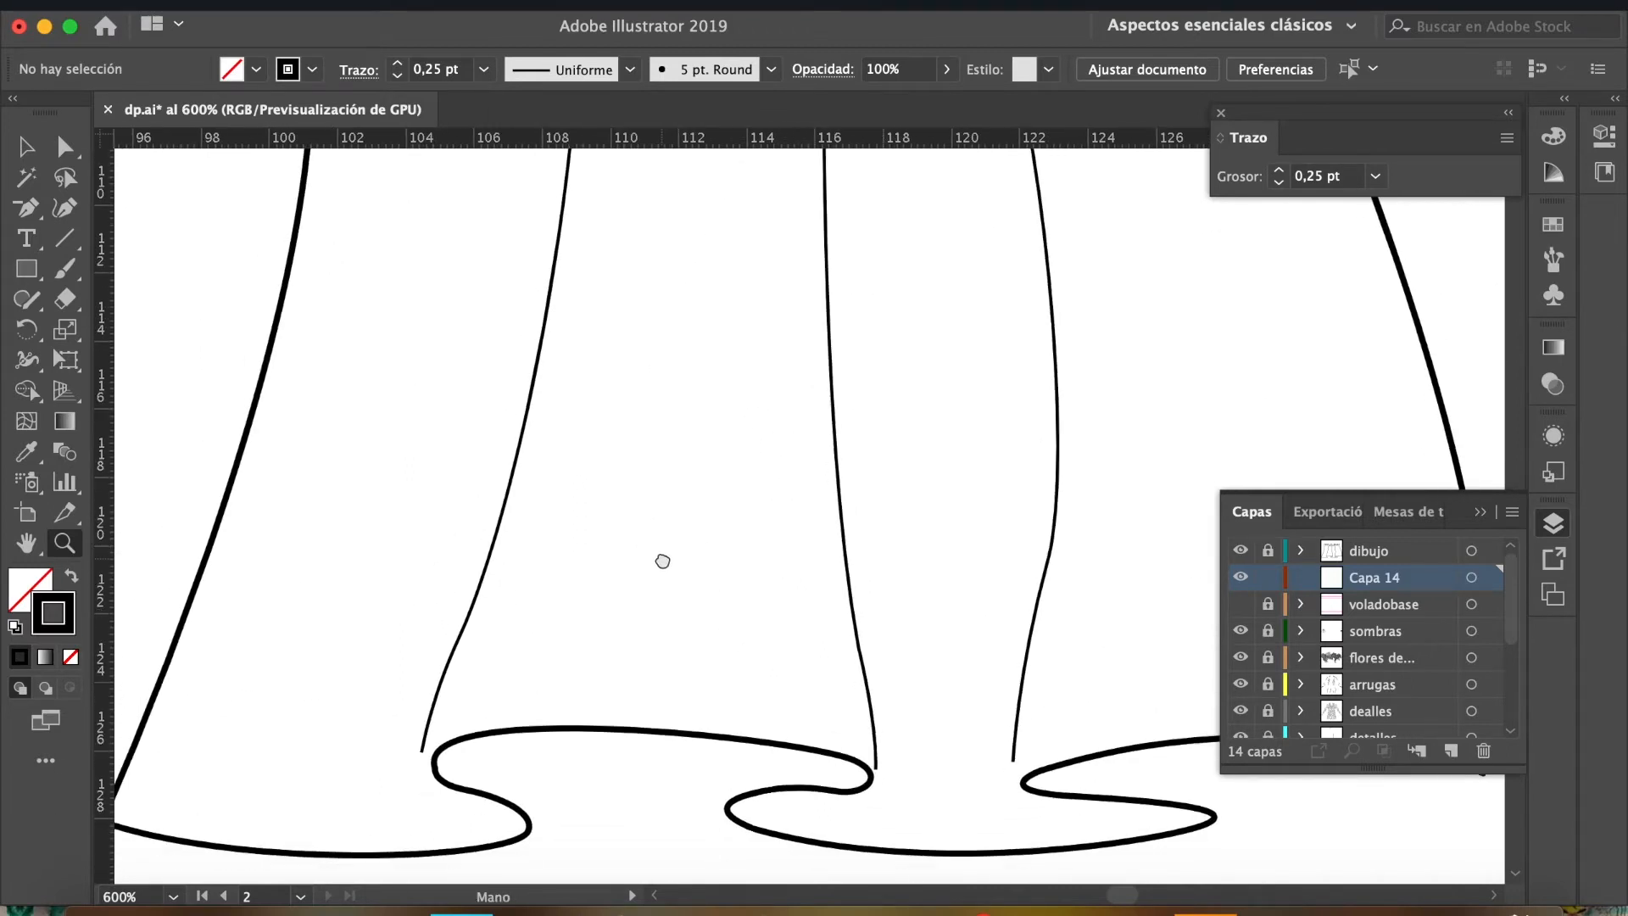
pyautogui.keyDown('alt'); pyautogui.click(607, 602); pyautogui.keyUp('alt')
pyautogui.press('p')
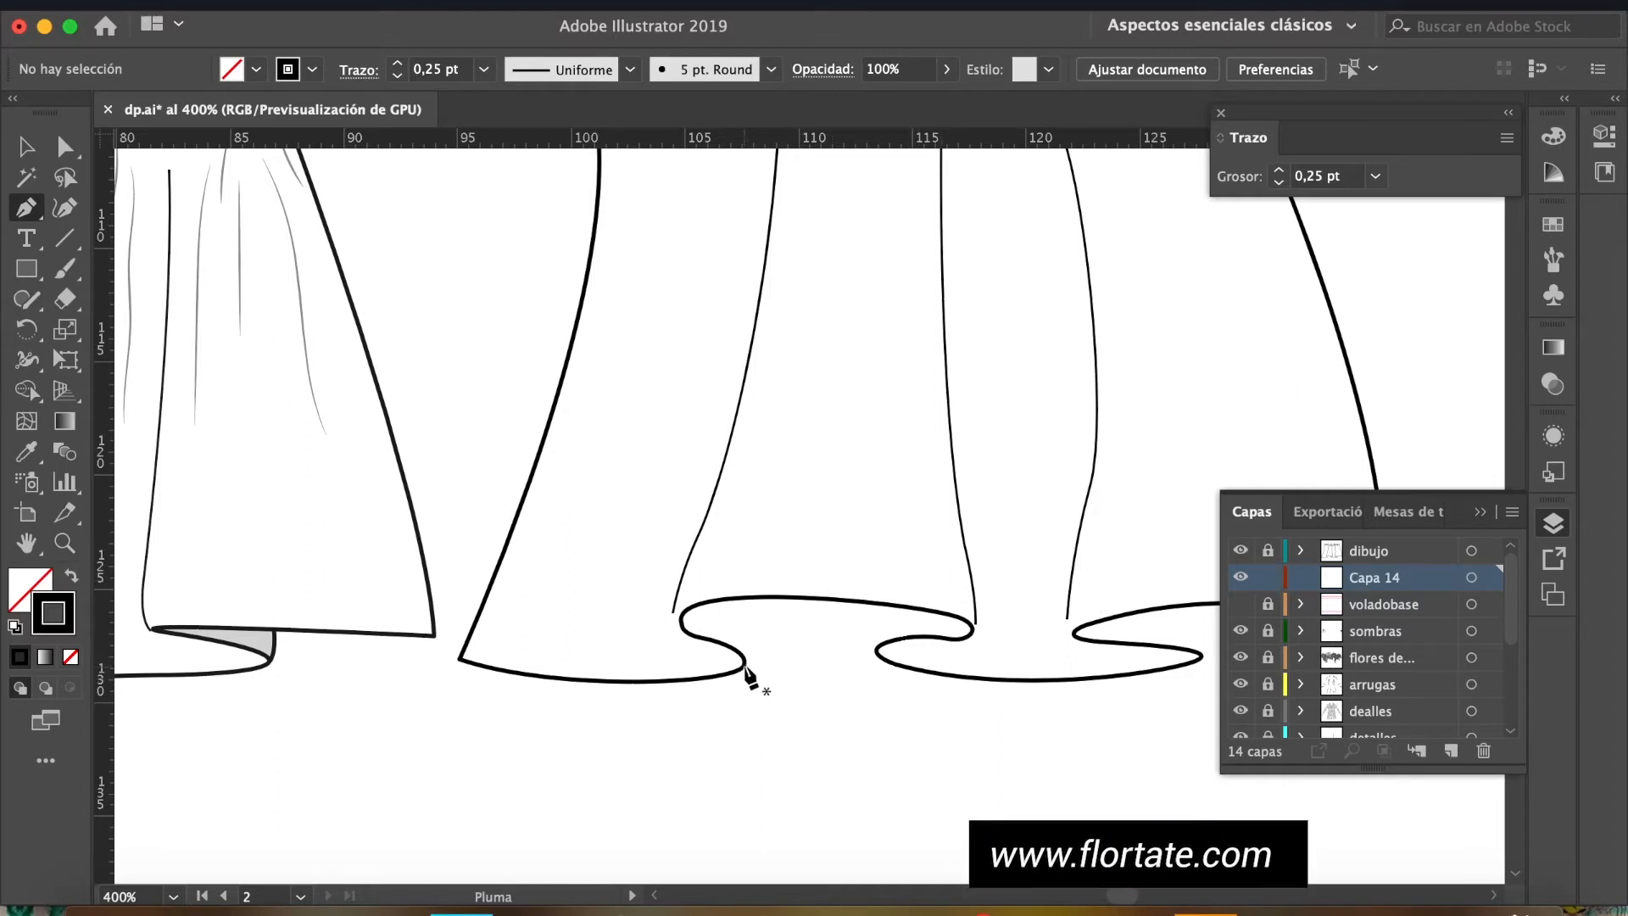
pyautogui.click(745, 664)
pyautogui.scroll(3, 843, 498)
pyautogui.hscroll(1, 842, 498)
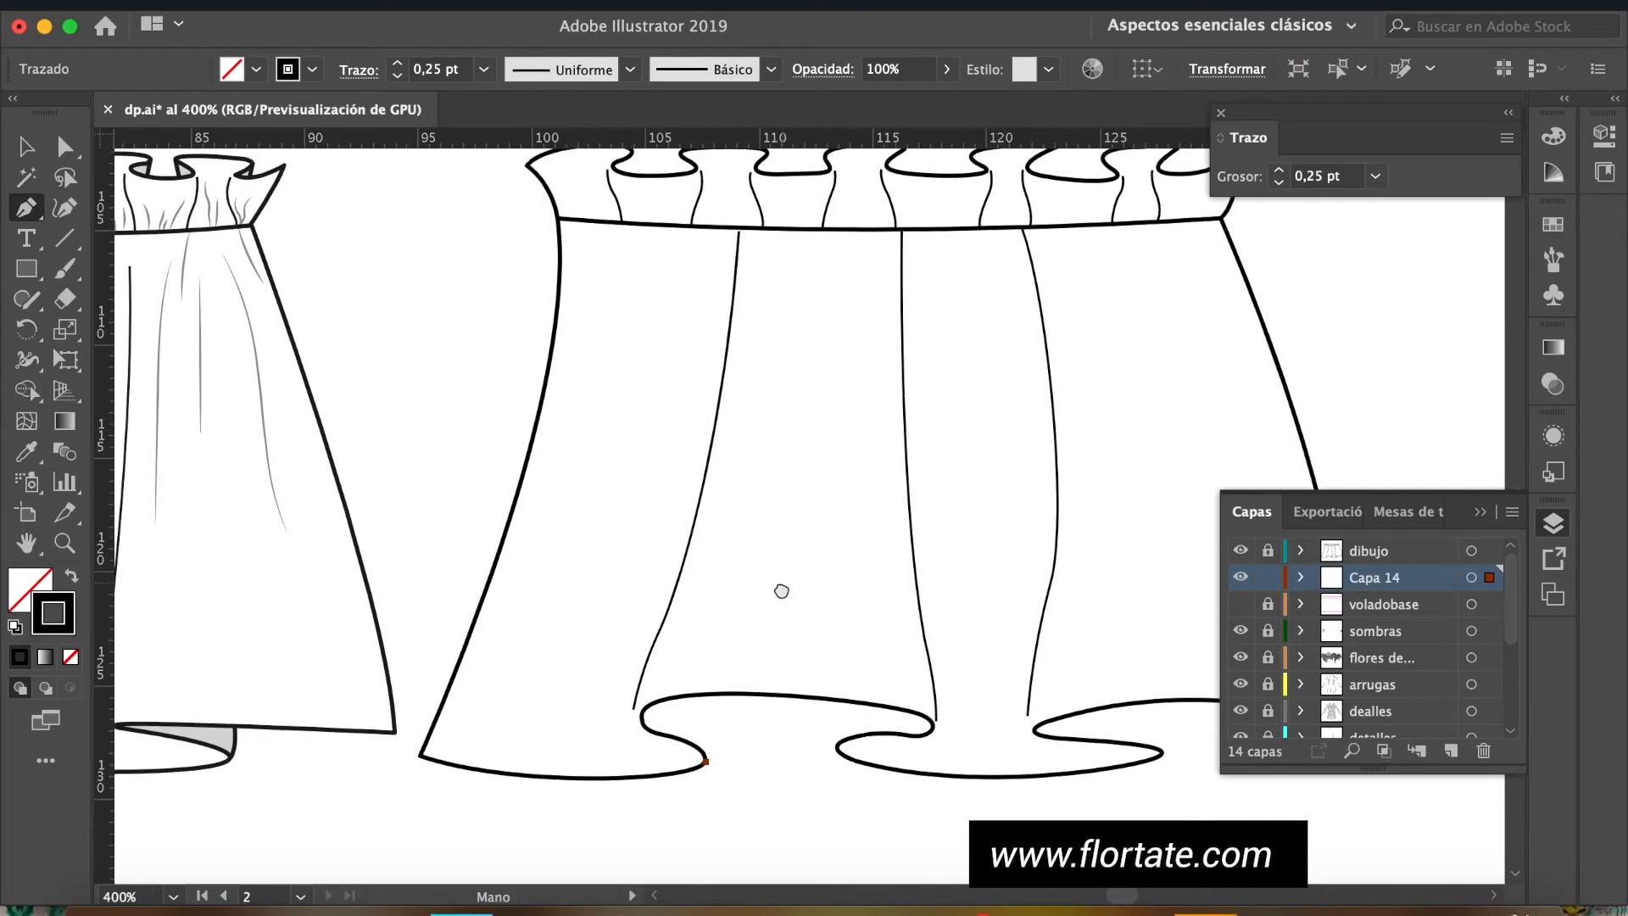
pyautogui.click(702, 766)
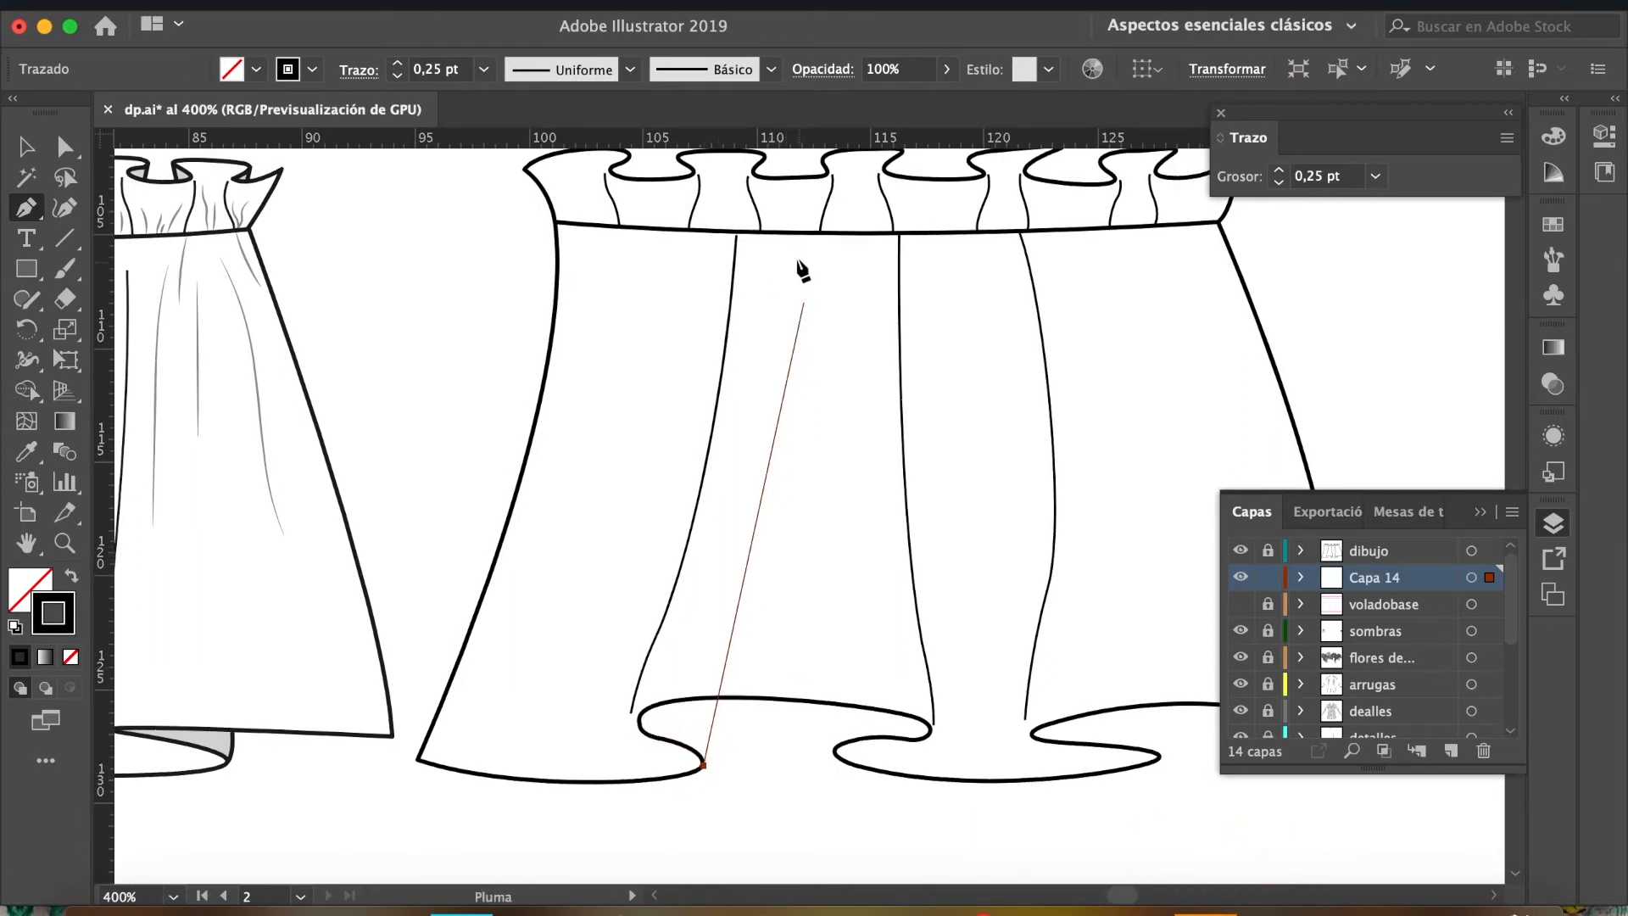
pyautogui.moveTo(720, 575); pyautogui.dragTo(723, 466)
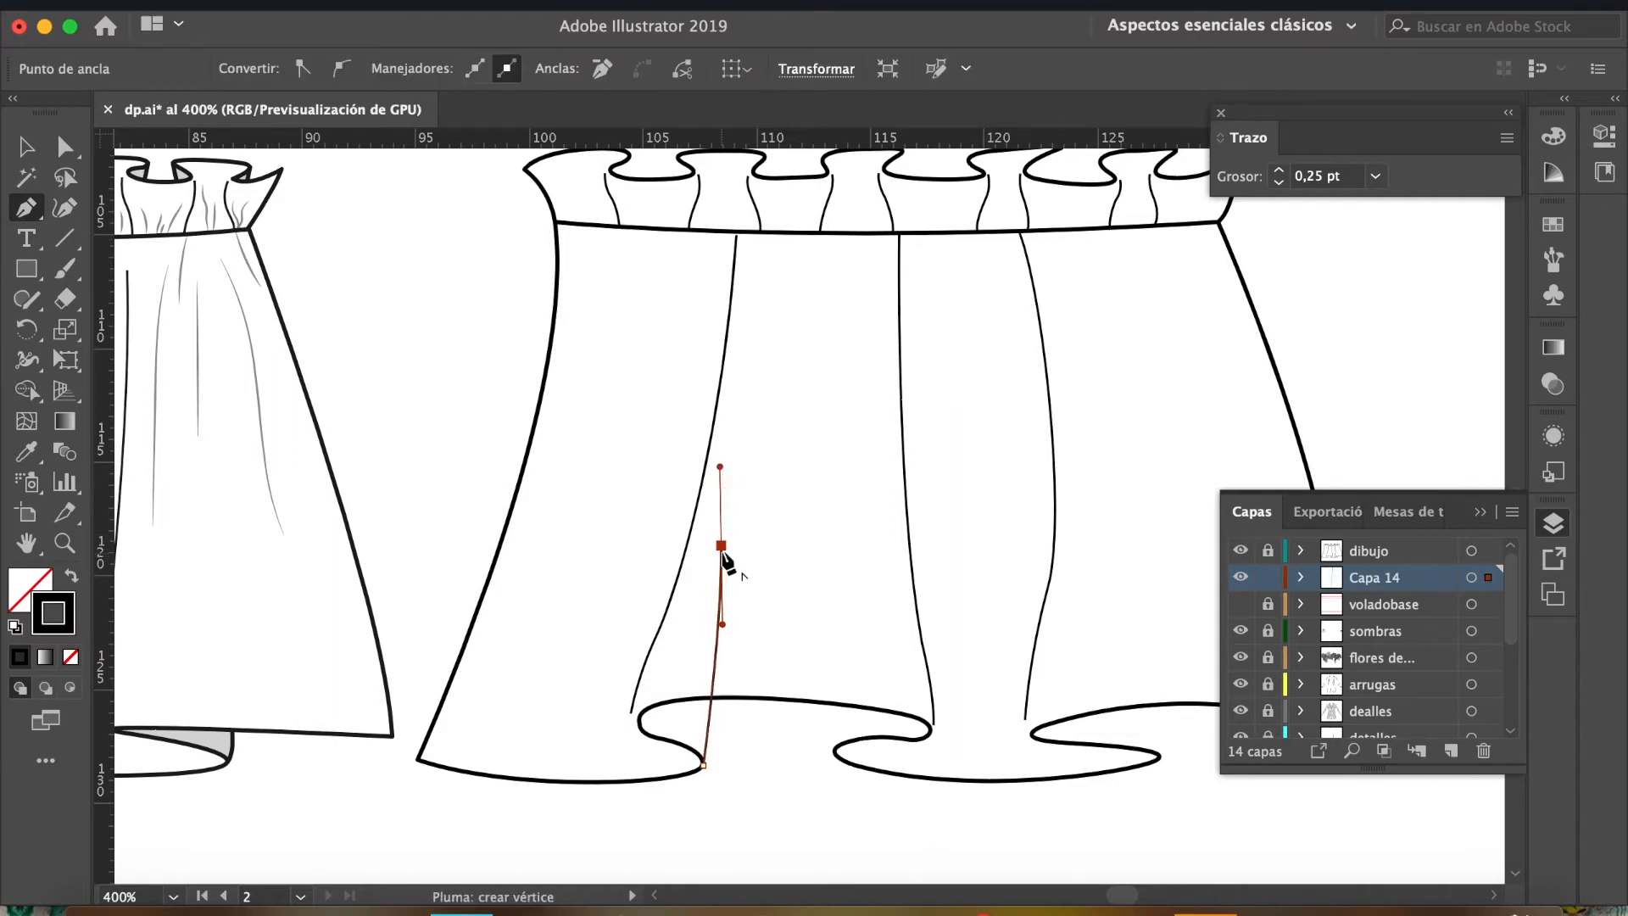
pyautogui.moveTo(702, 765); pyautogui.dragTo(899, 777)
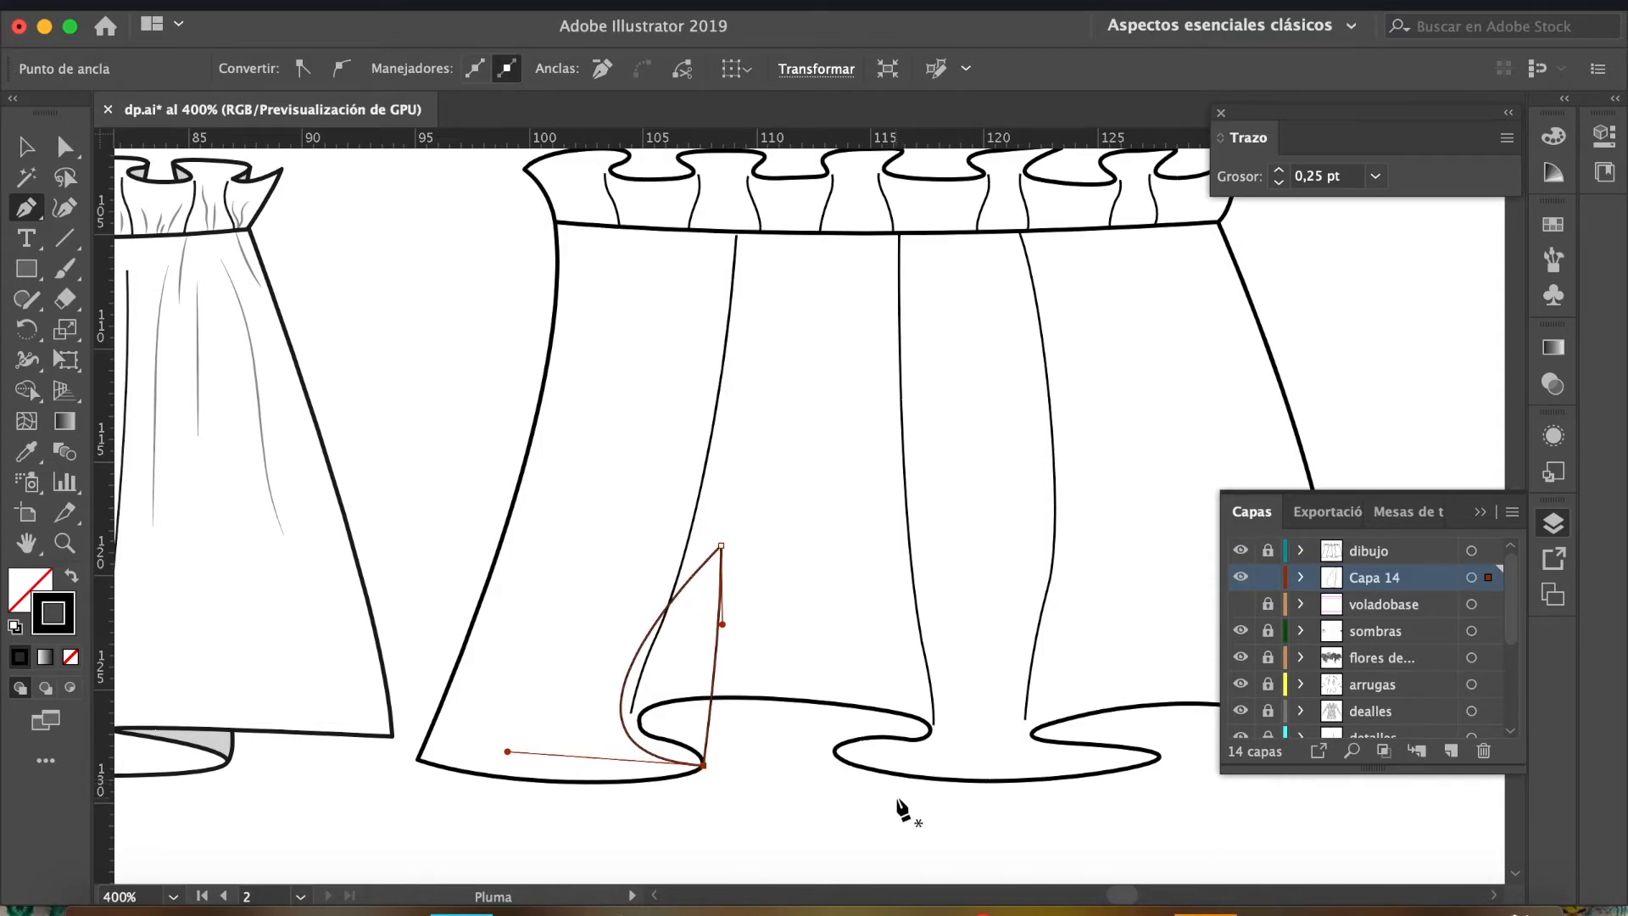
pyautogui.press('v')
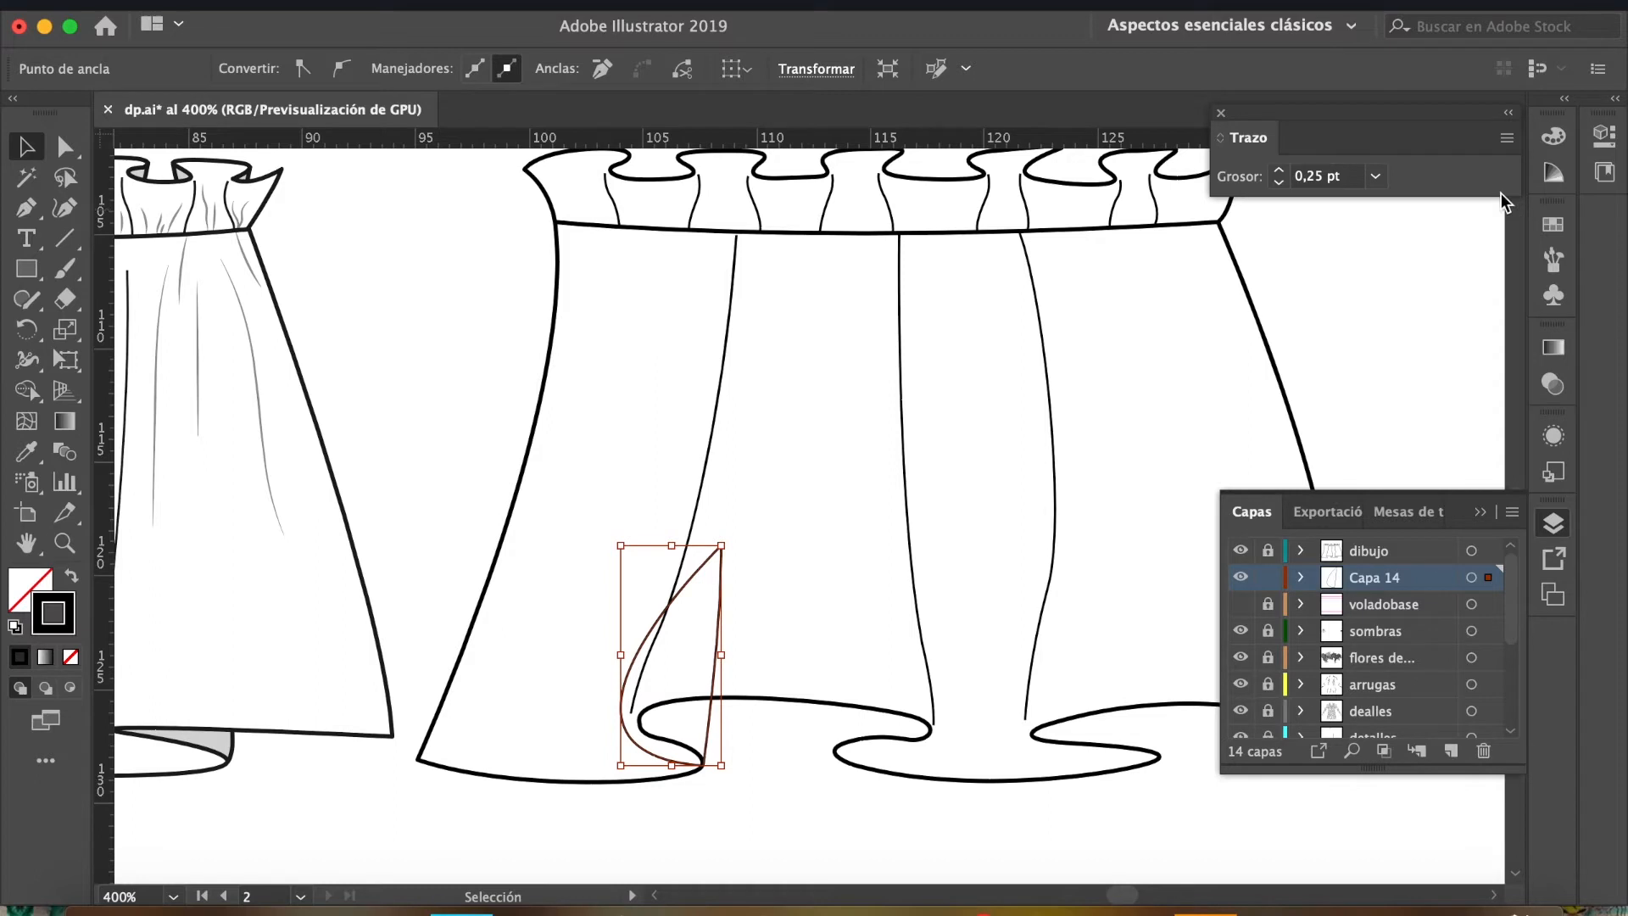
# Give the left hem fold's shape a 0,5 pt stroke and a light gray fill.
pyautogui.click(1292, 173)
pyautogui.write('0,5')
pyautogui.press('Return')
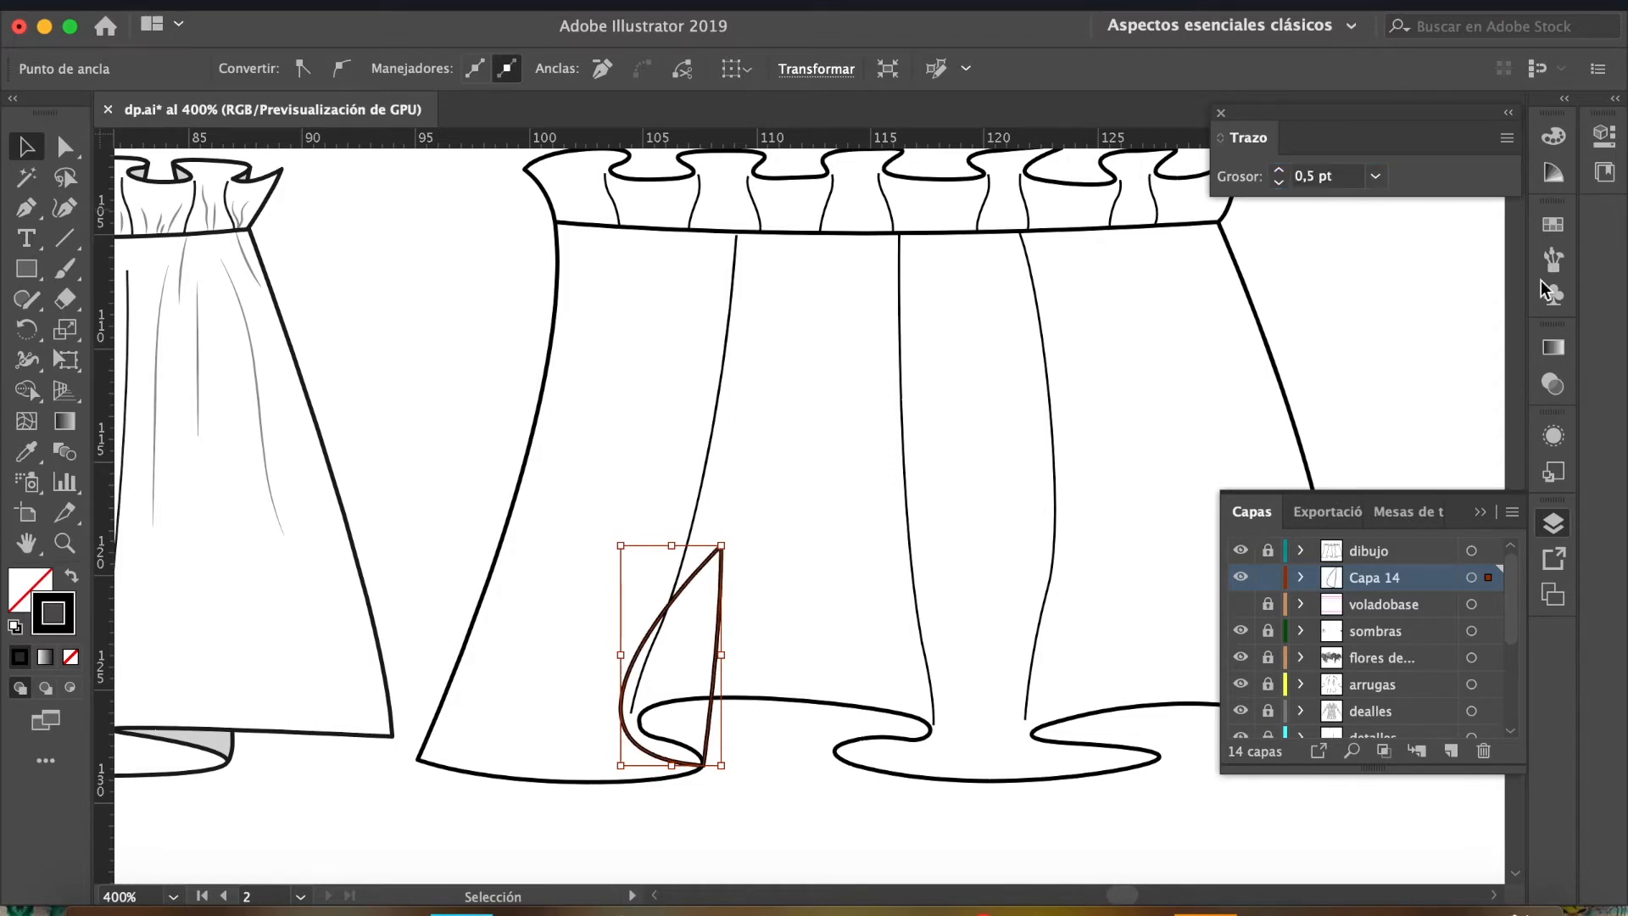
pyautogui.click(1545, 224)
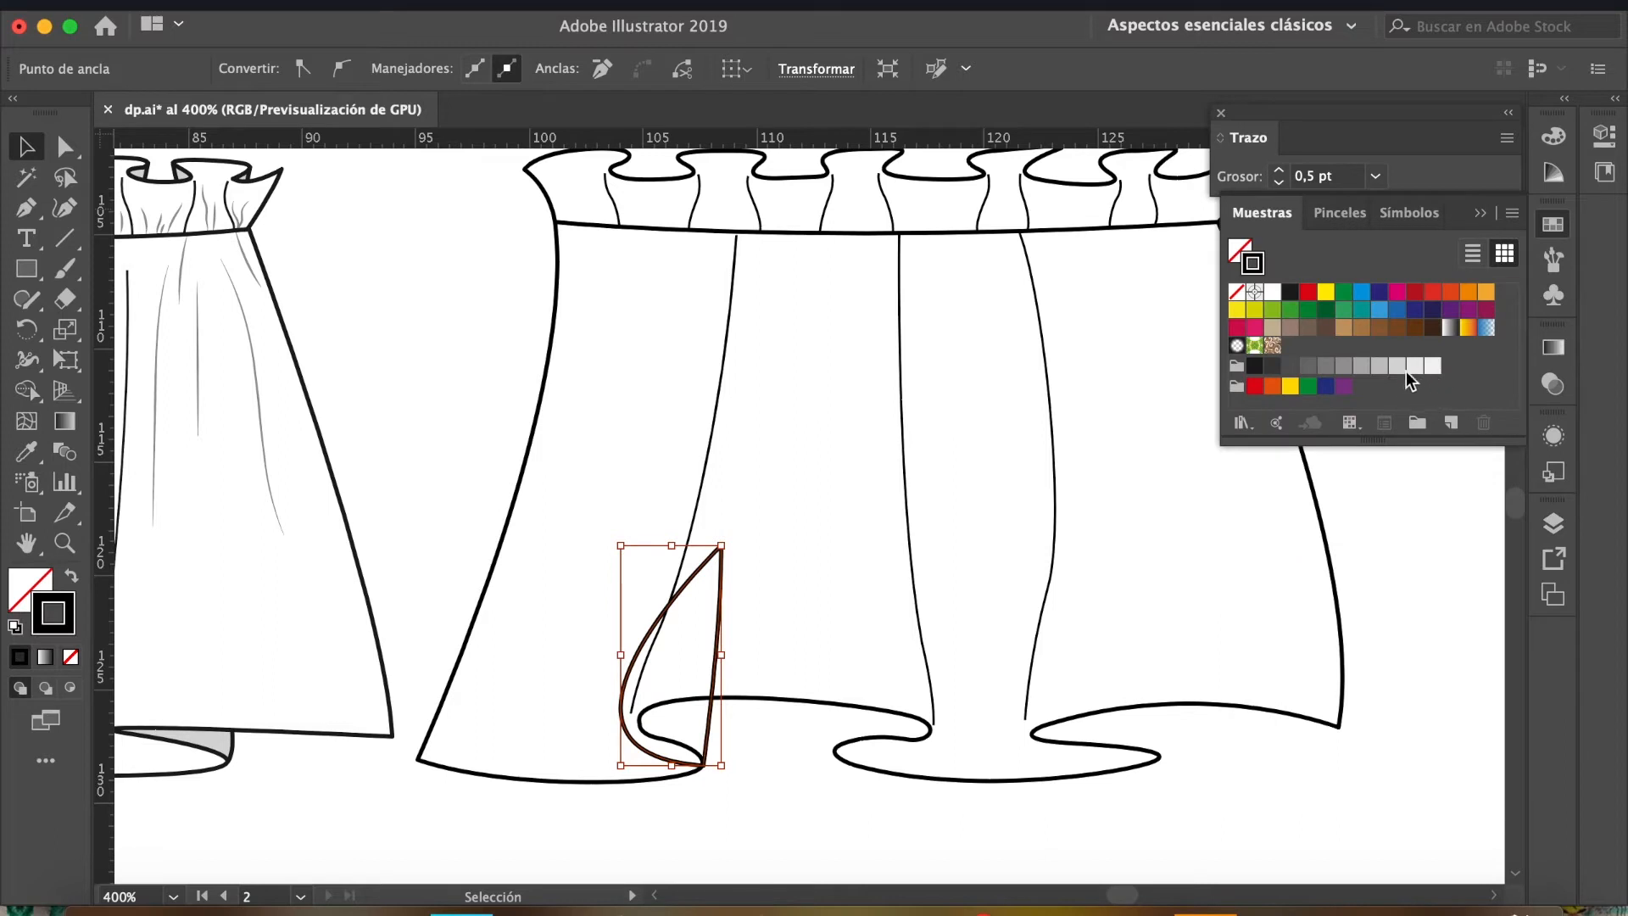
pyautogui.press('a')
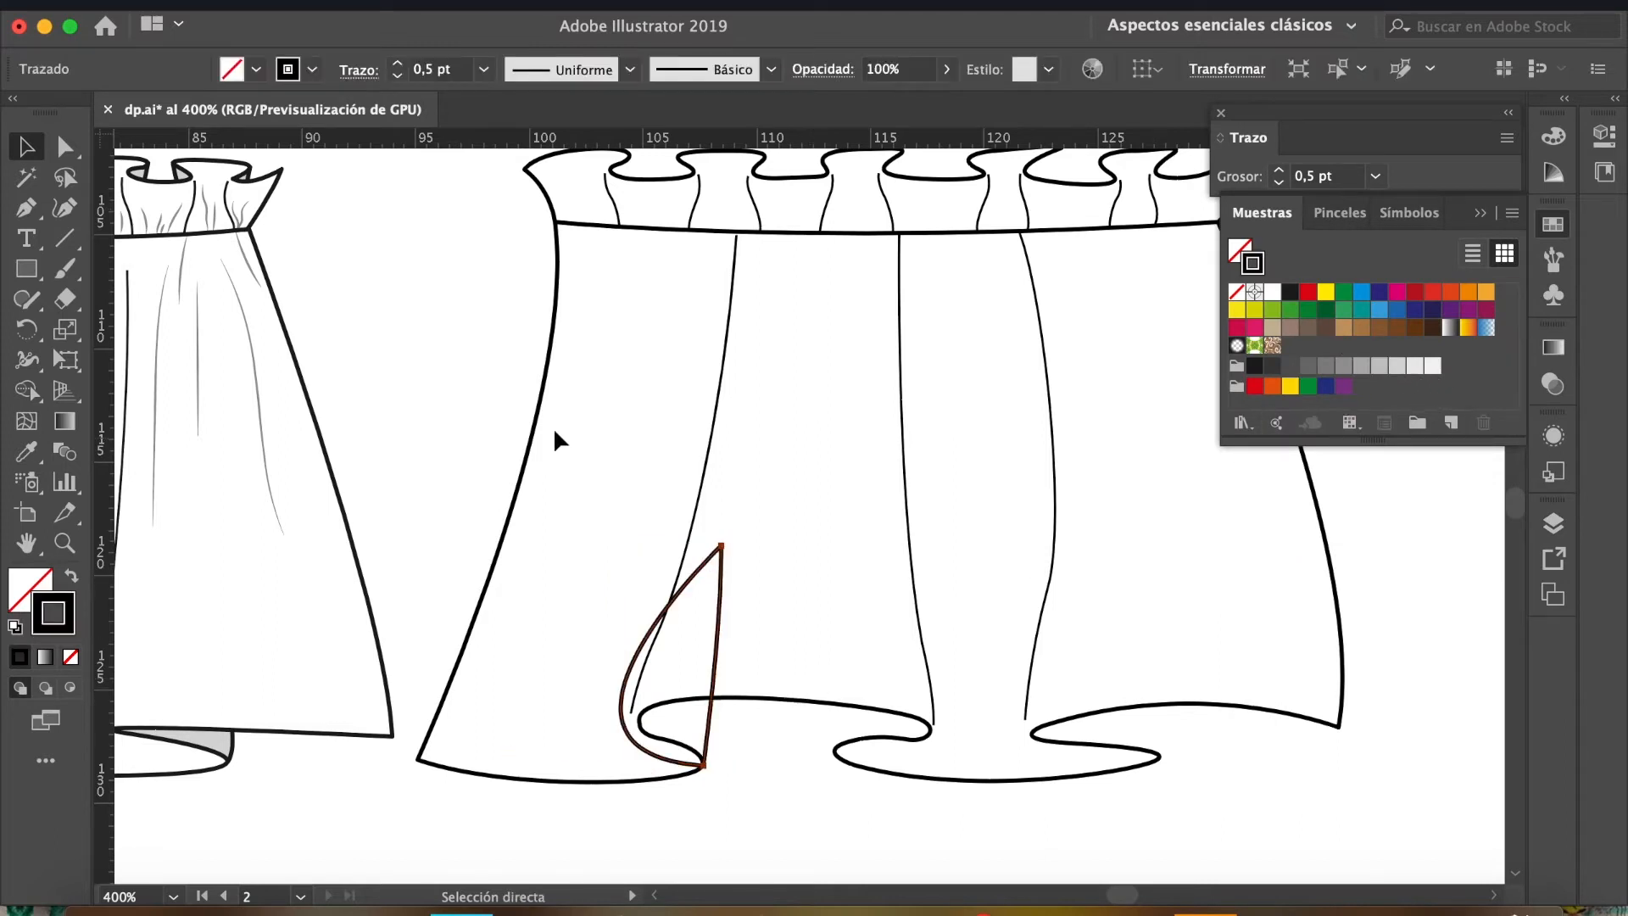
pyautogui.click(26, 588)
pyautogui.click(1554, 227)
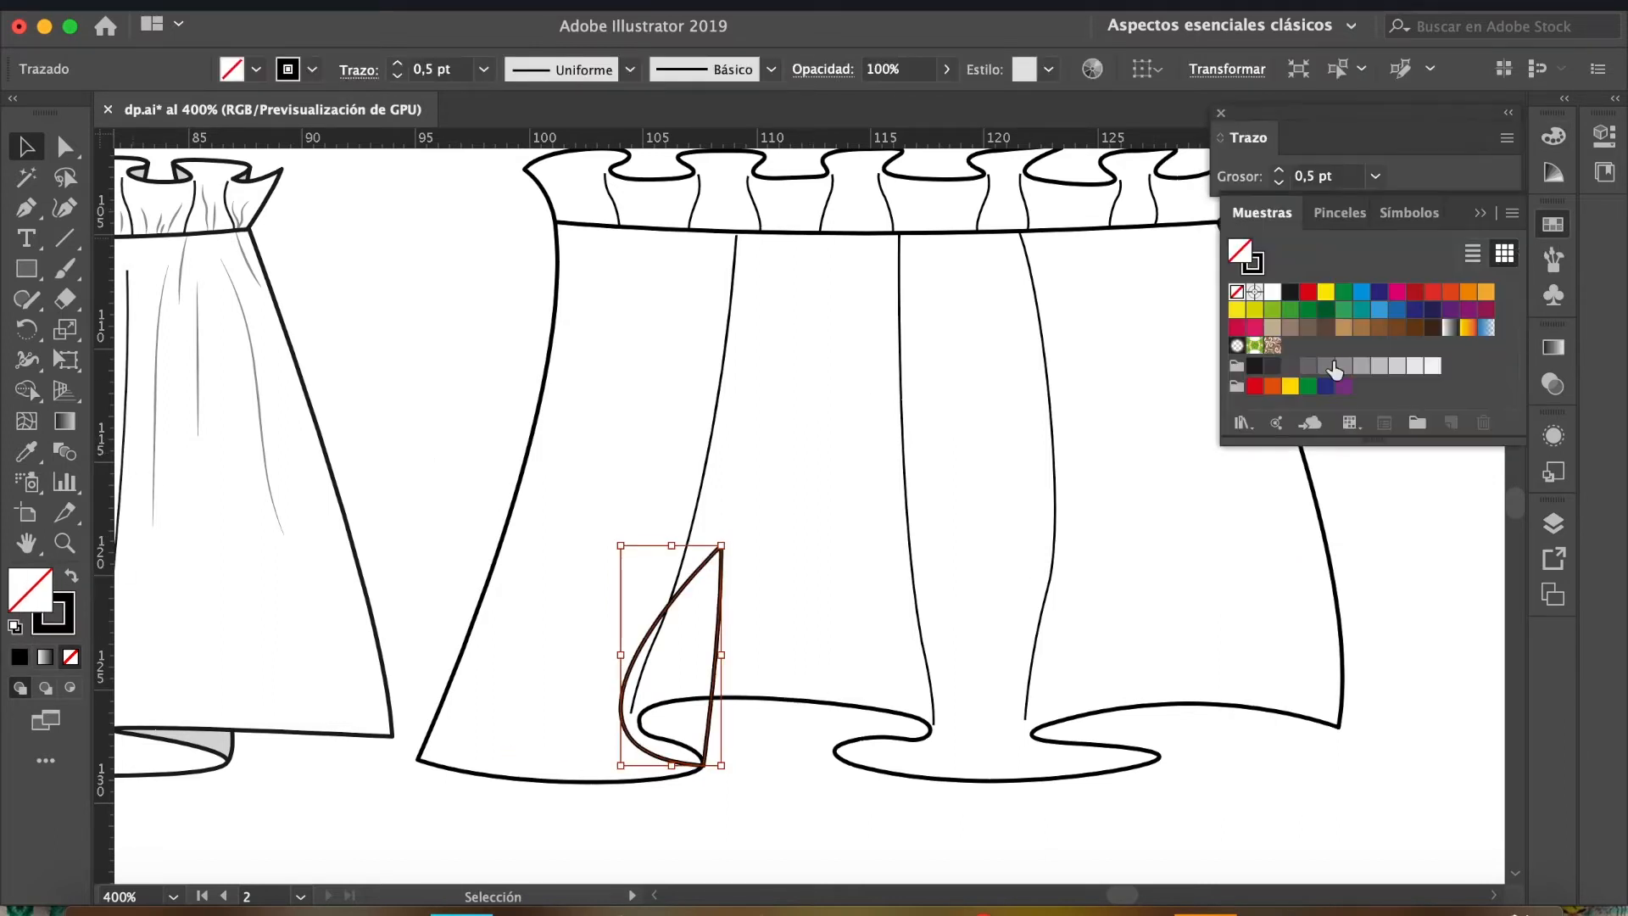
pyautogui.click(1377, 368)
pyautogui.click(836, 734)
# Unlock the dibujo layer and fill the ruffle's outline with white.
pyautogui.click(1553, 523)
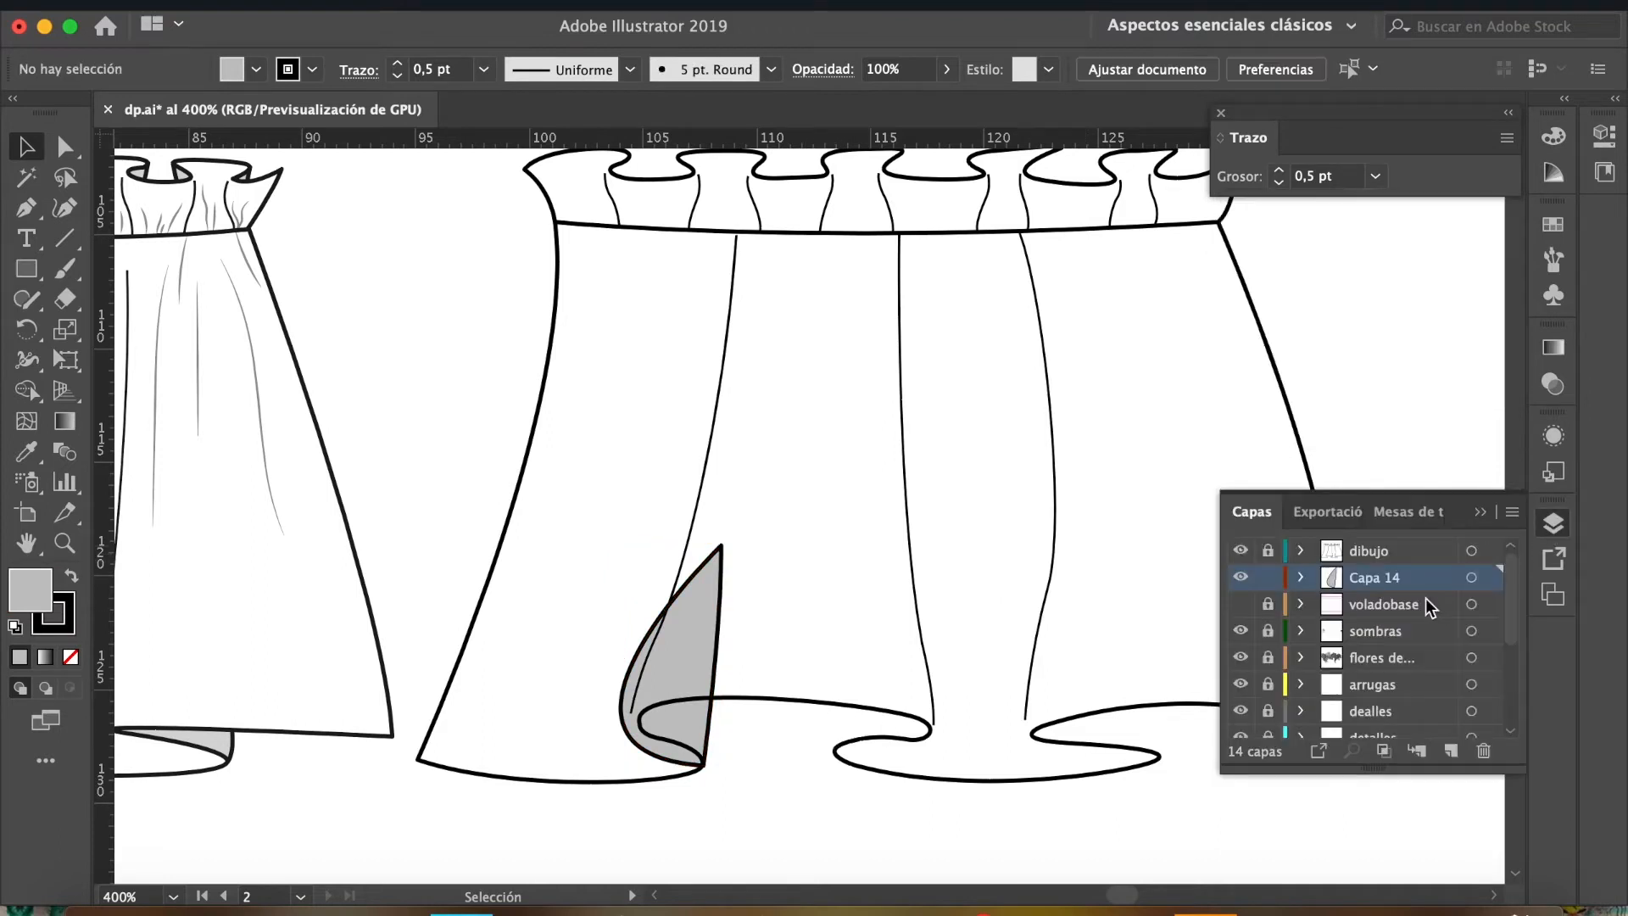
pyautogui.click(1433, 551)
pyautogui.click(1241, 606)
pyautogui.click(1240, 604)
pyautogui.click(1294, 413)
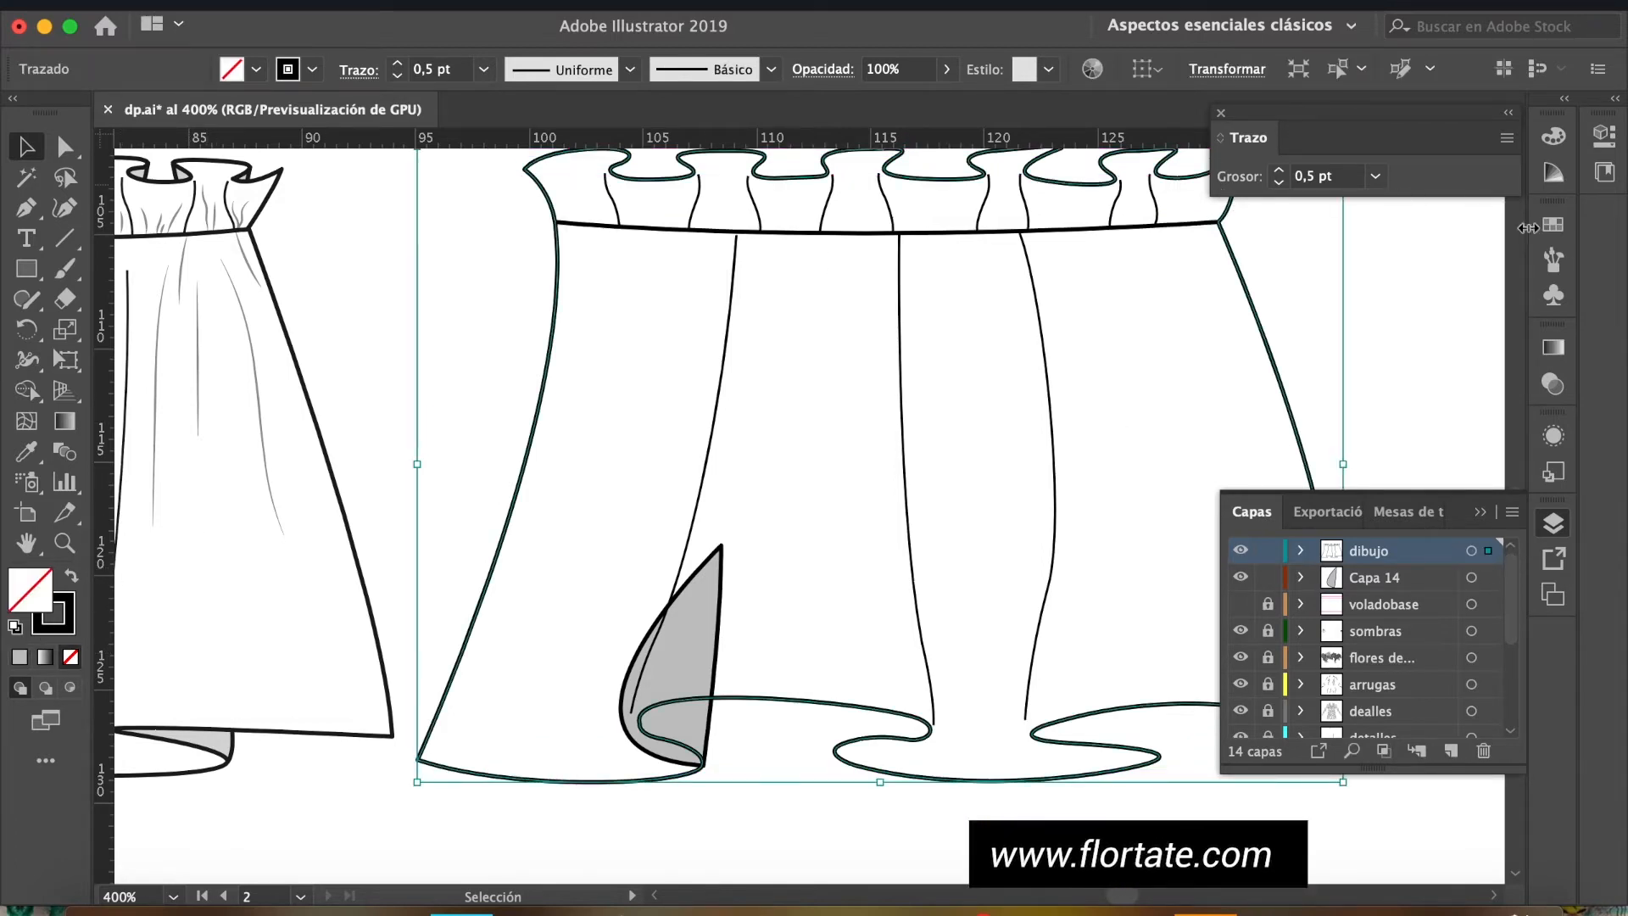
pyautogui.click(1554, 224)
pyautogui.click(1272, 292)
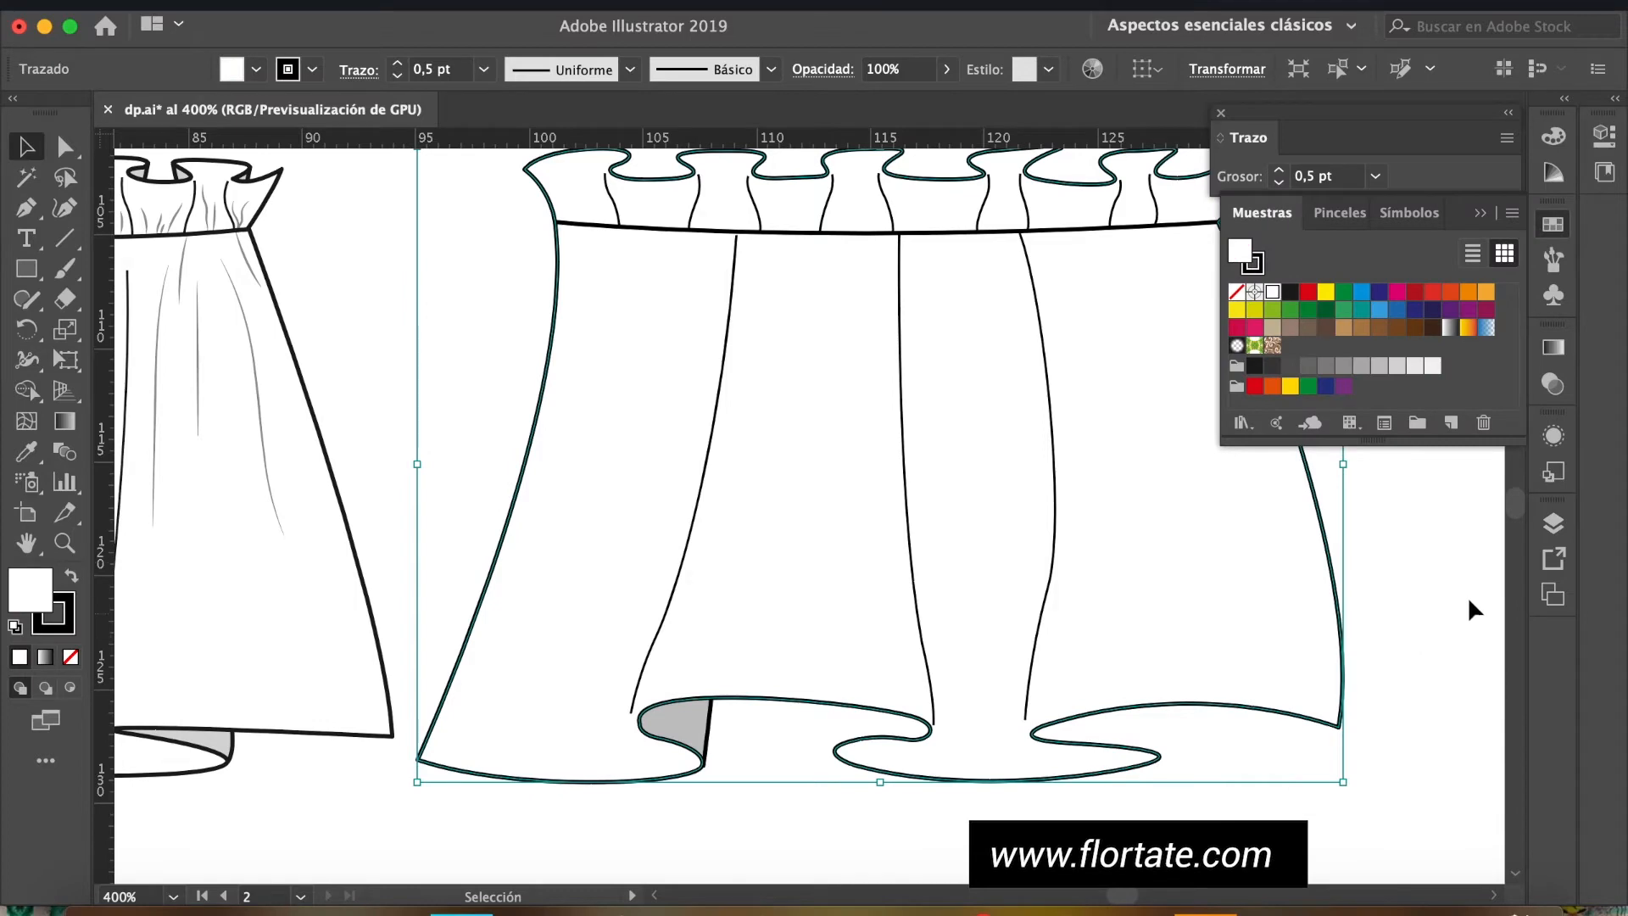
# Lock the dibujo layer again and make Capa 14 the active layer.
pyautogui.click(1553, 523)
pyautogui.click(1367, 579)
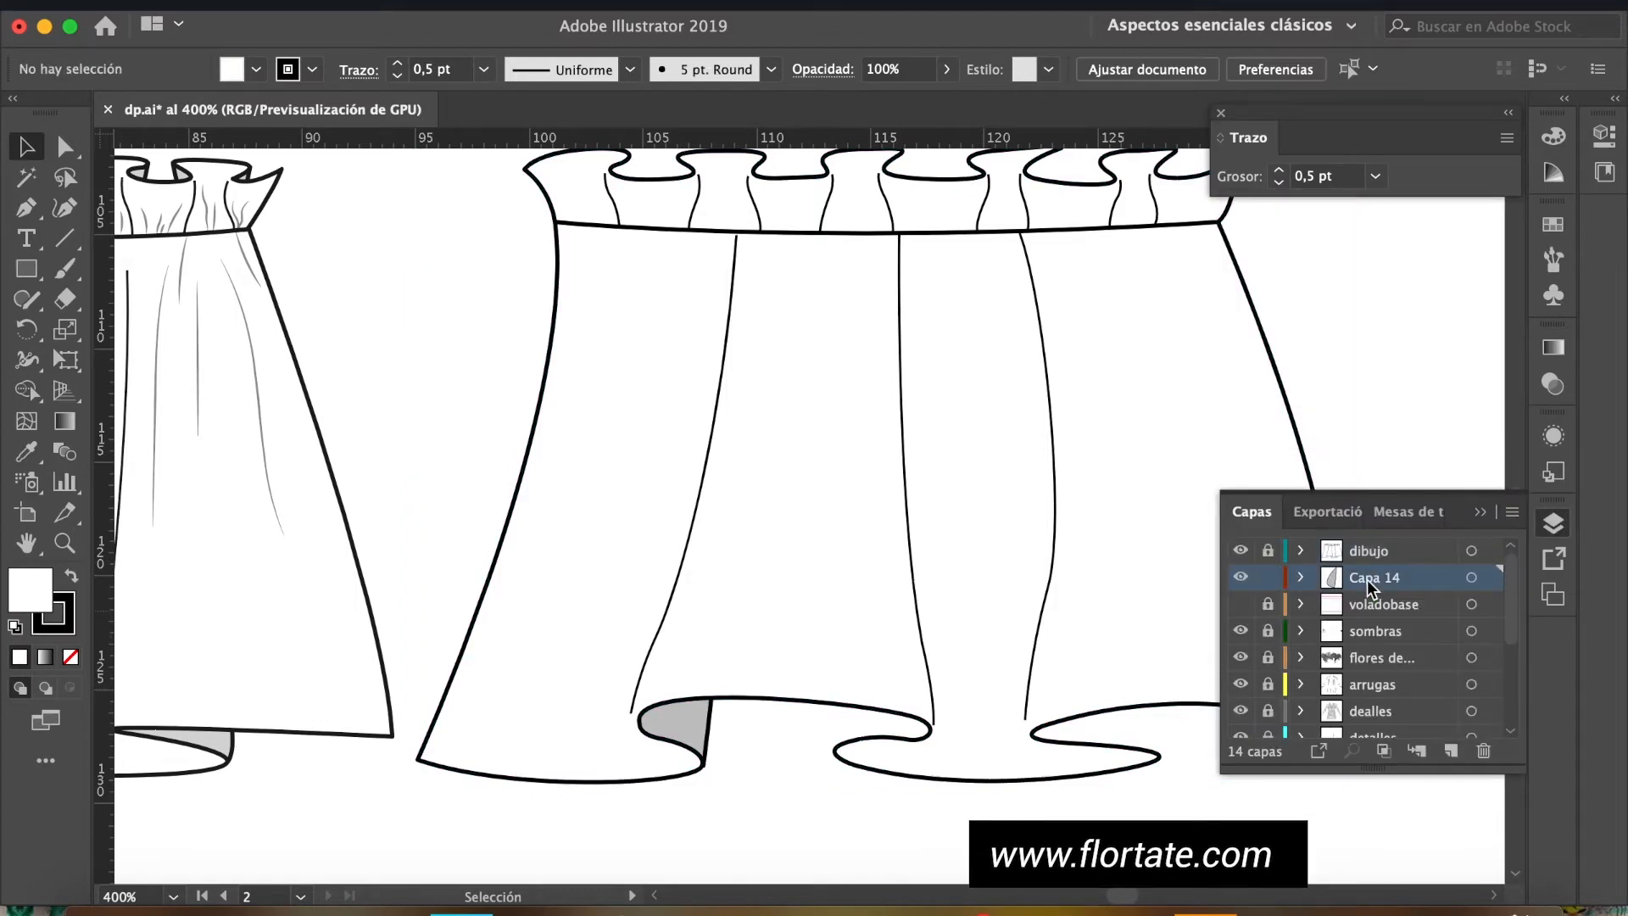
pyautogui.click(1481, 519)
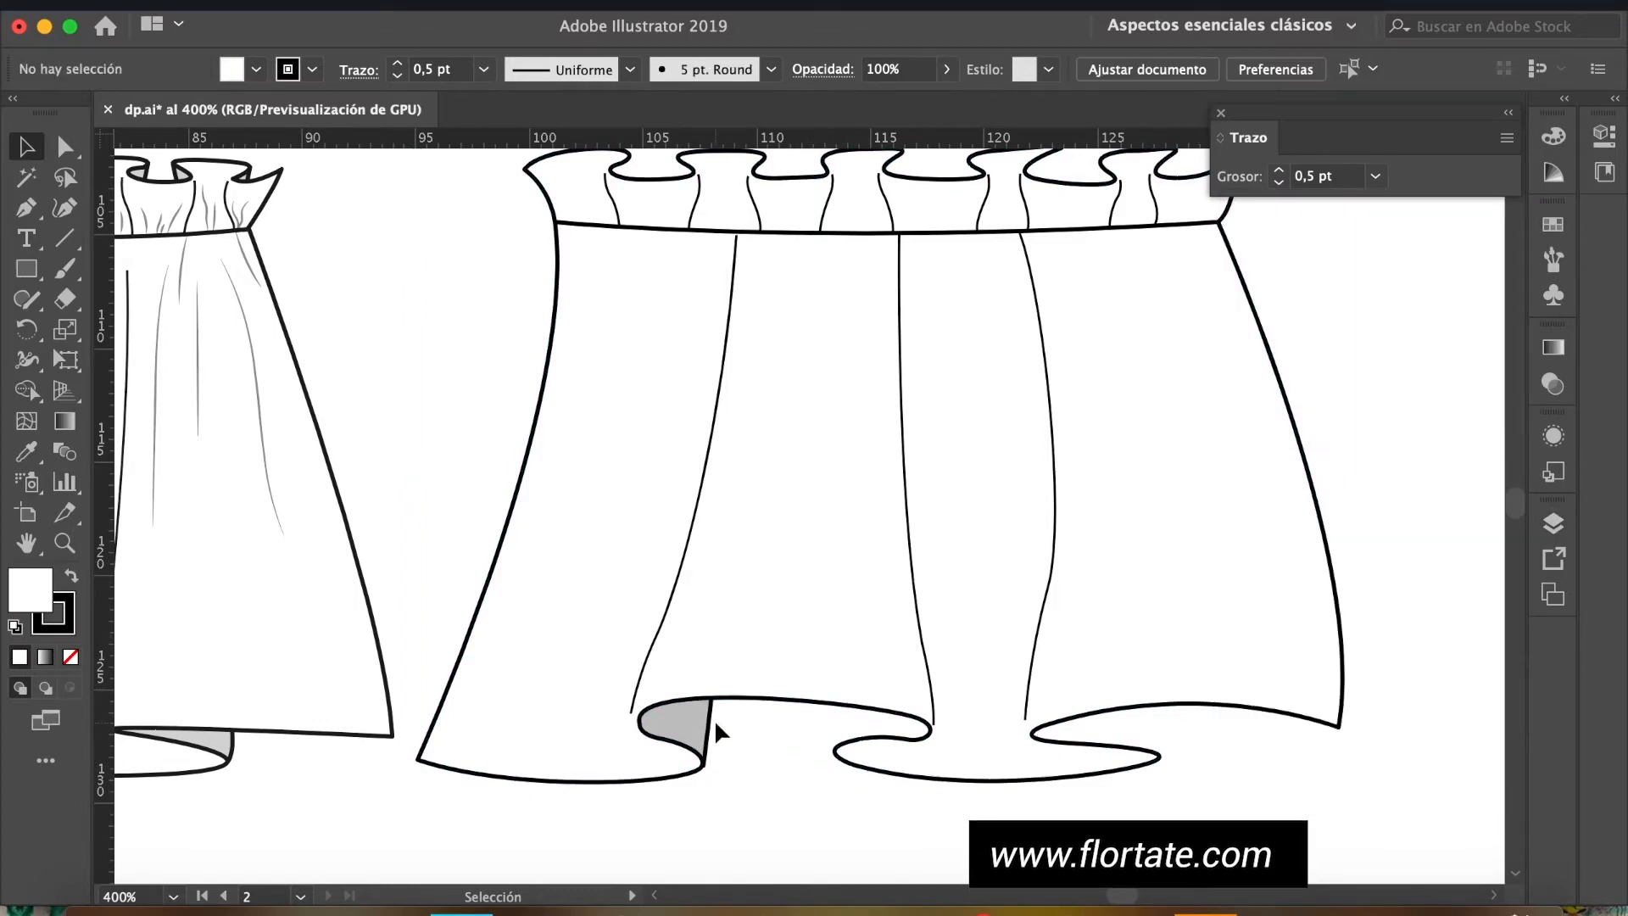
# Duplicate the gray shape, reflect the copy sideways, and rotate and position it behind the middle hem fold.
pyautogui.hscroll(-2, 714, 719)
pyautogui.moveTo(763, 738); pyautogui.dragTo(1025, 680)
pyautogui.rightClick(1021, 682)
pyautogui.moveTo(1216, 762)
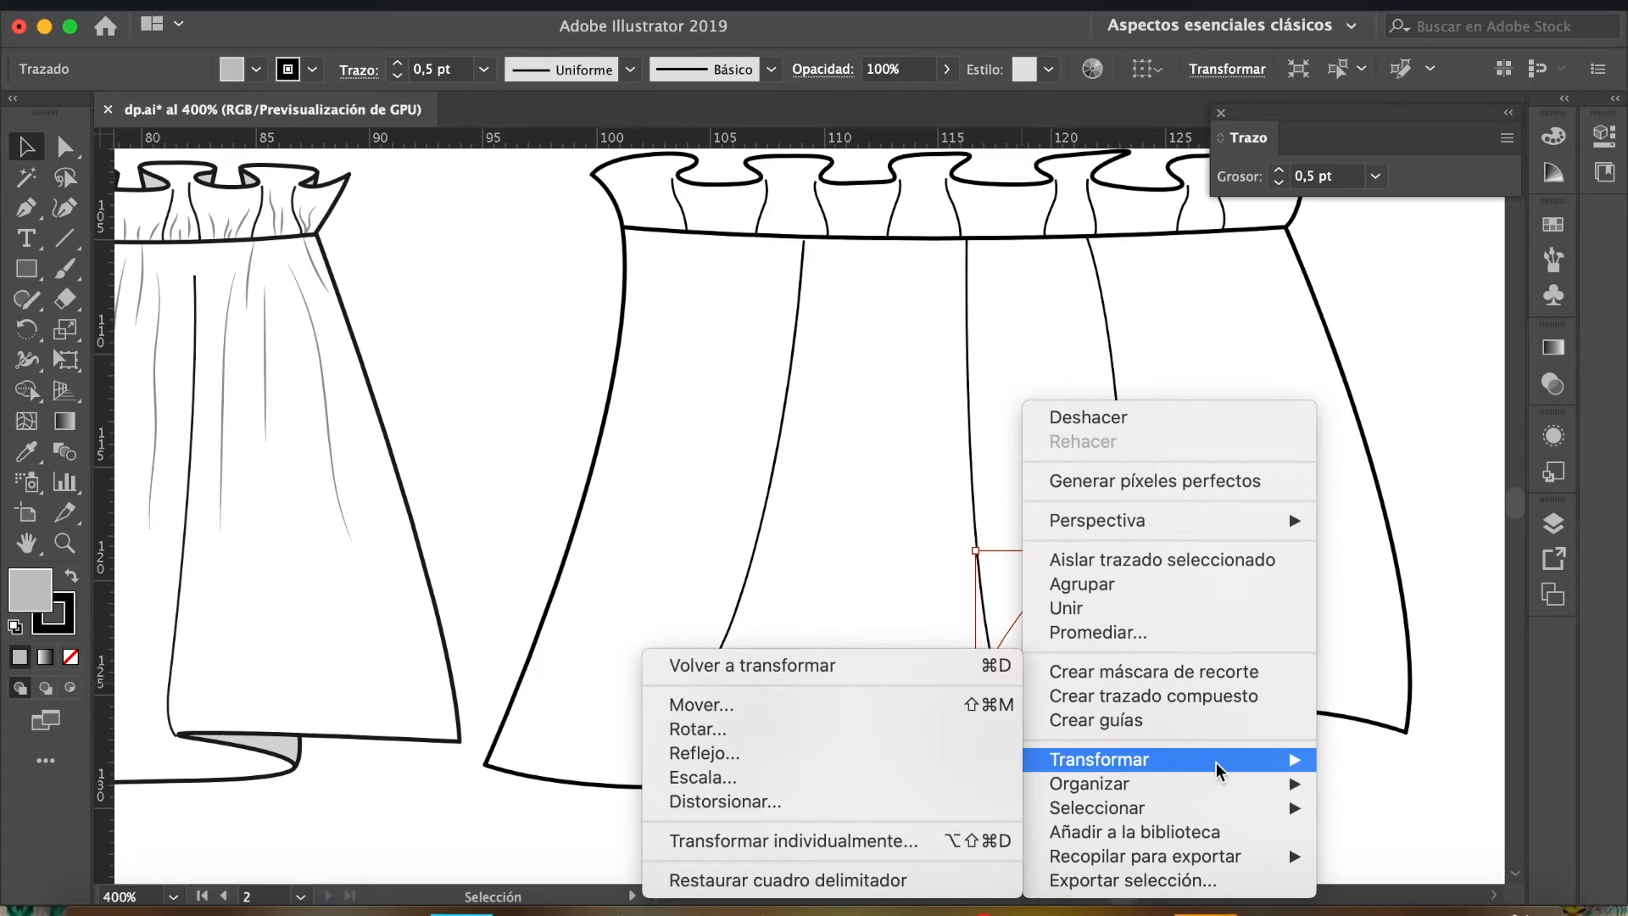
pyautogui.click(950, 755)
pyautogui.click(365, 512)
pyautogui.moveTo(990, 732); pyautogui.dragTo(904, 716)
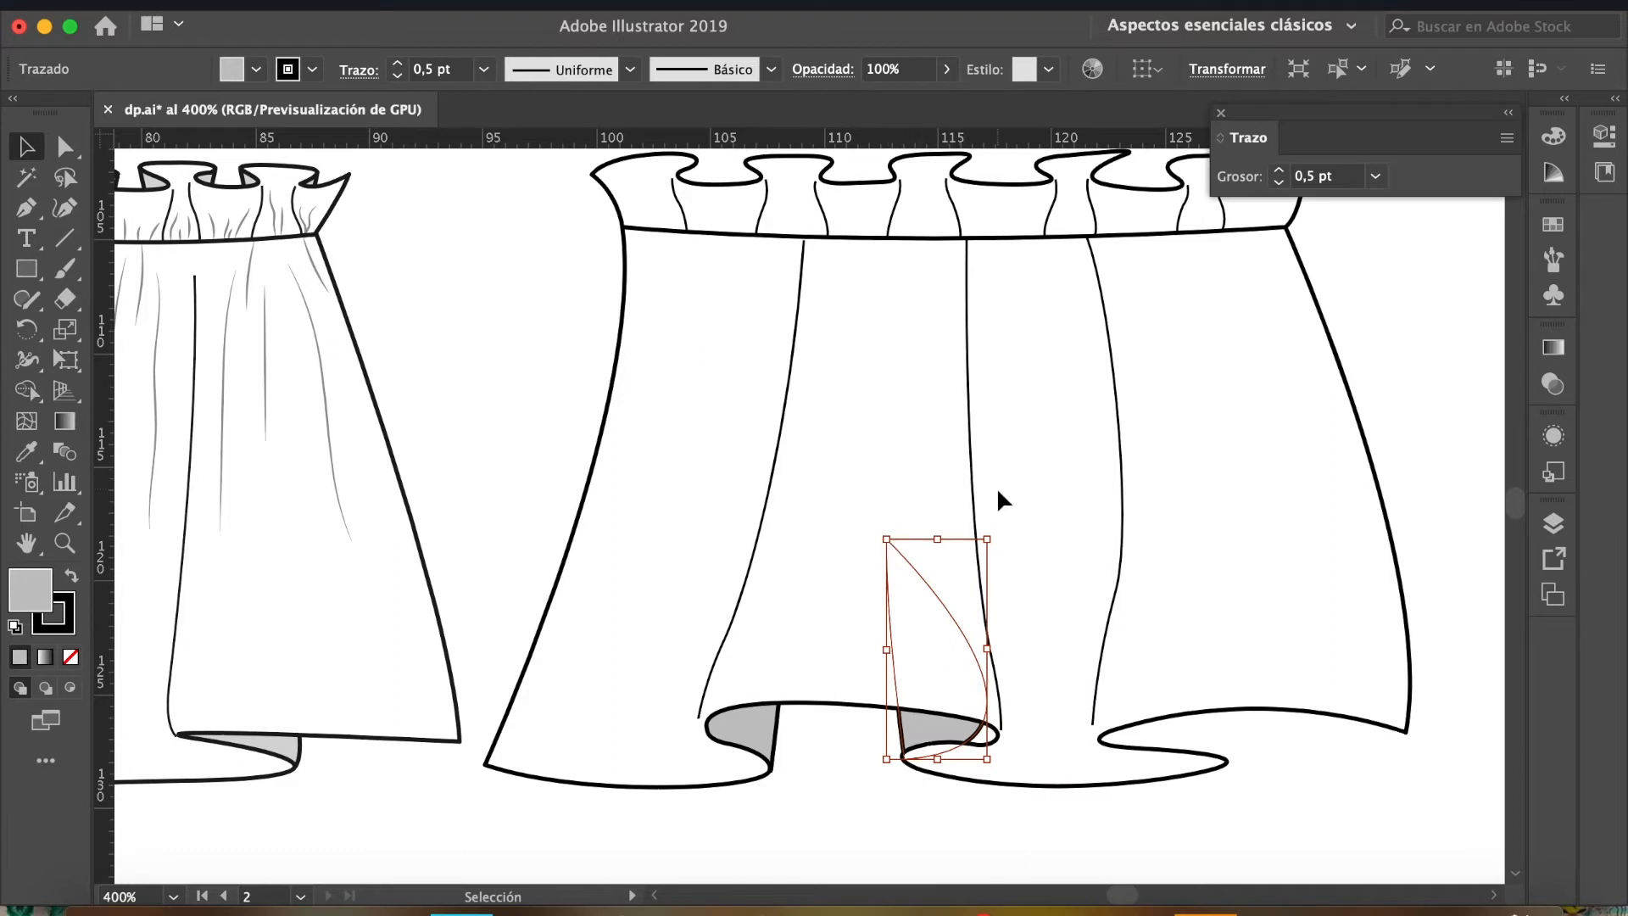
pyautogui.moveTo(1003, 532); pyautogui.dragTo(1024, 534)
pyautogui.moveTo(939, 723)
pyautogui.mouseDown()
pyautogui.moveTo(963, 721)
pyautogui.moveTo(963, 745)
pyautogui.mouseUp()
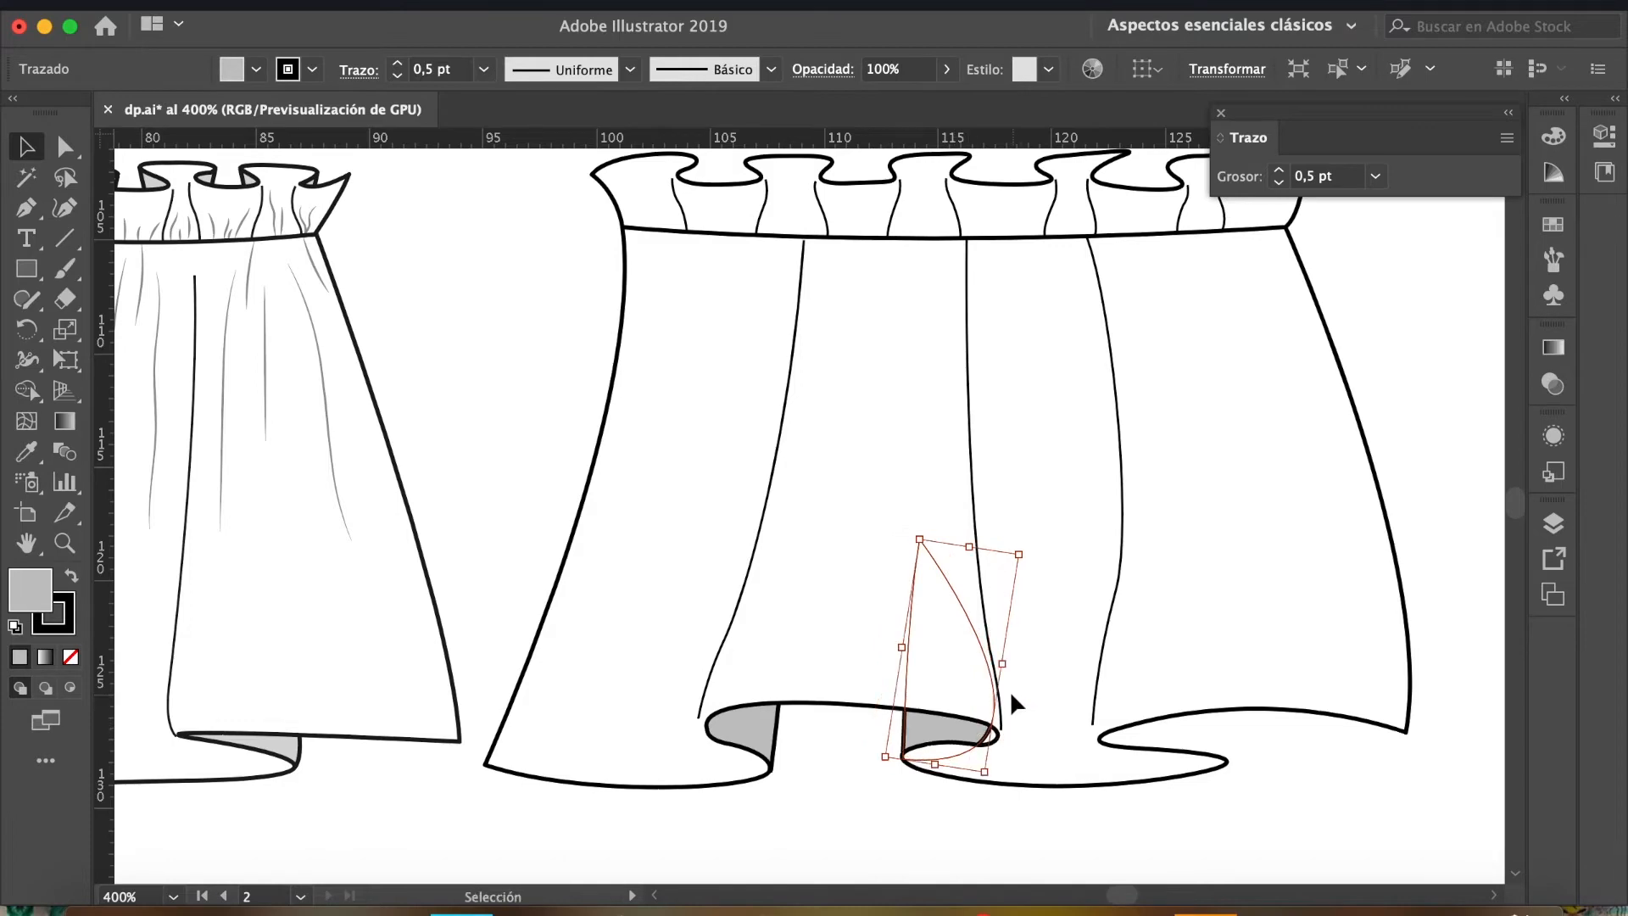
# Extend the curve of the middle hem fold's gray shape so it covers the whole fold opening.
pyautogui.press('a')
pyautogui.click(864, 787)
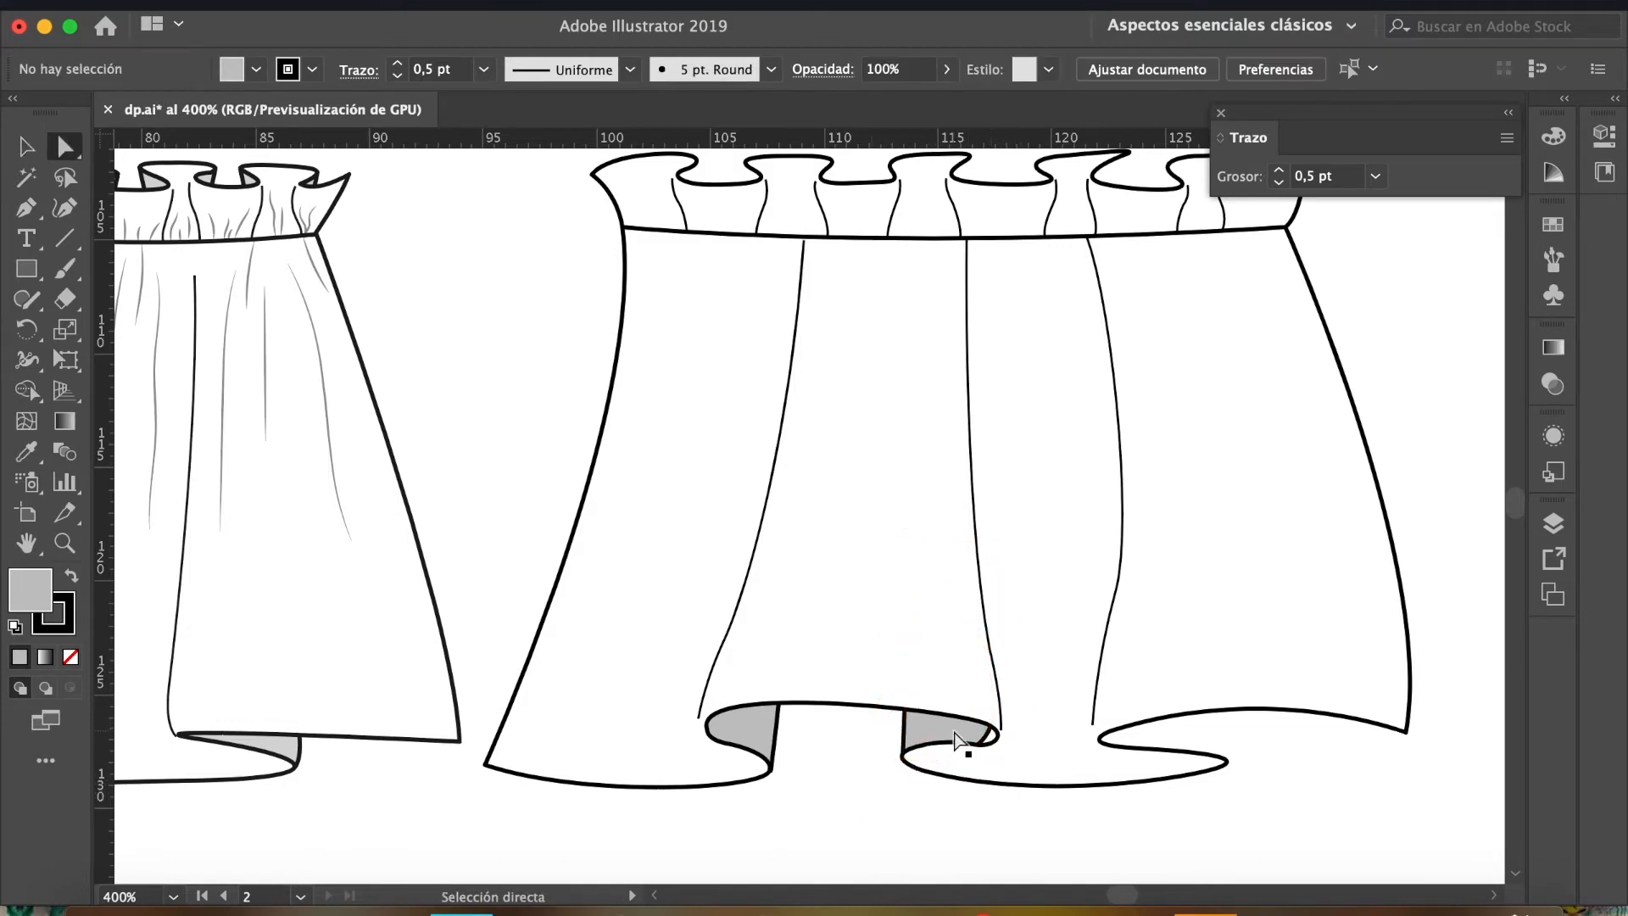
pyautogui.click(956, 740)
pyautogui.click(922, 540)
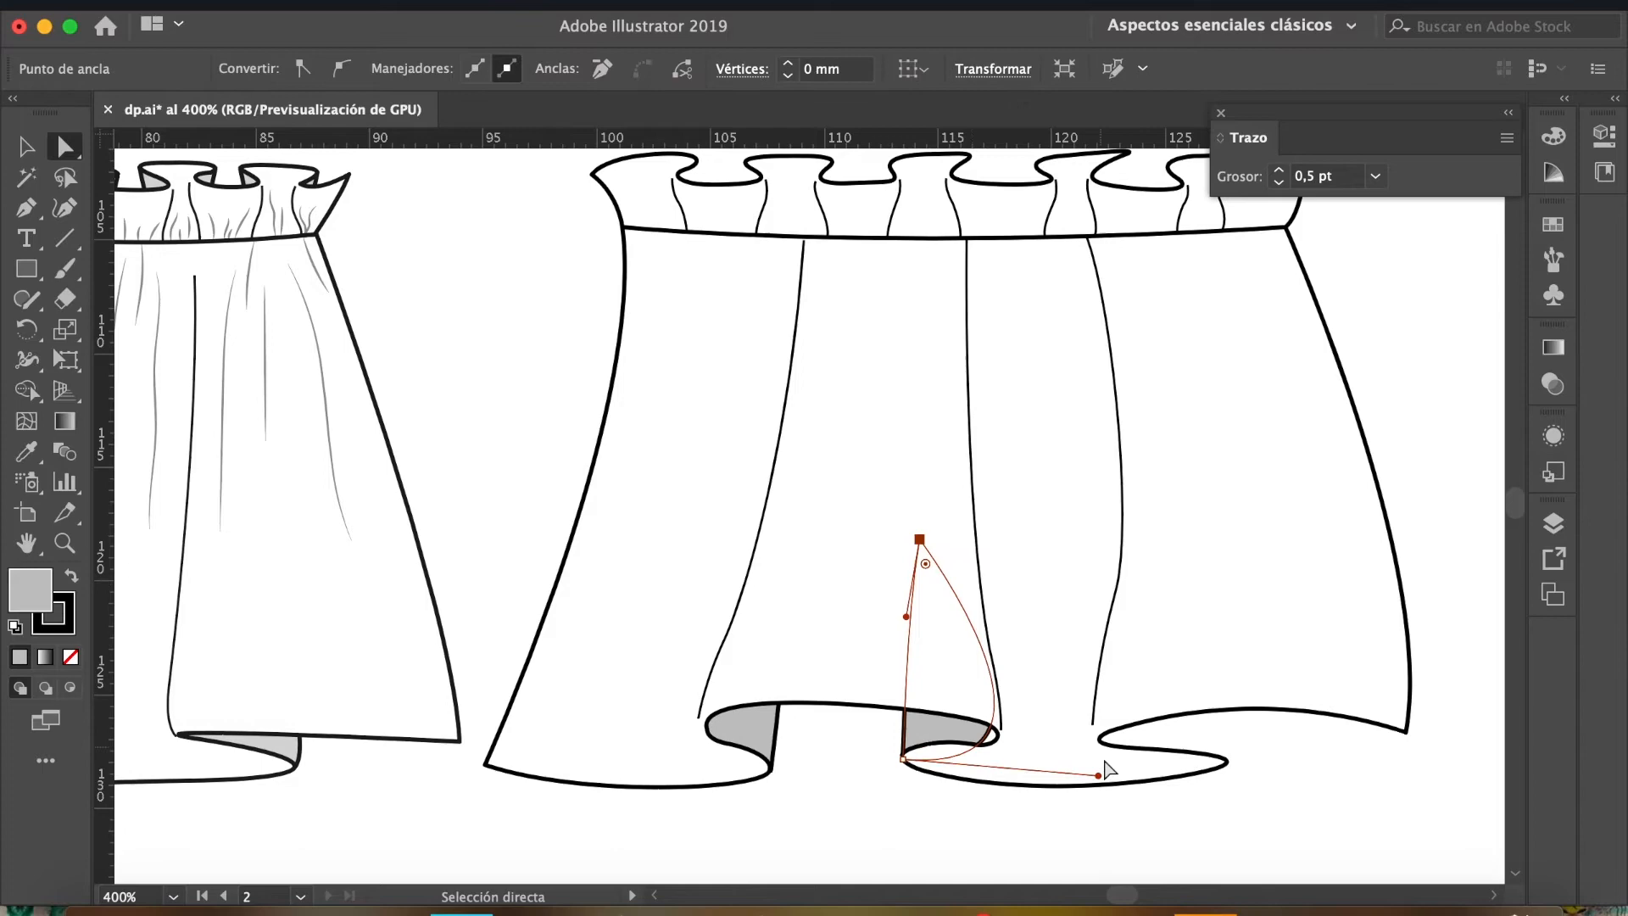
pyautogui.moveTo(1099, 776); pyautogui.dragTo(1186, 784)
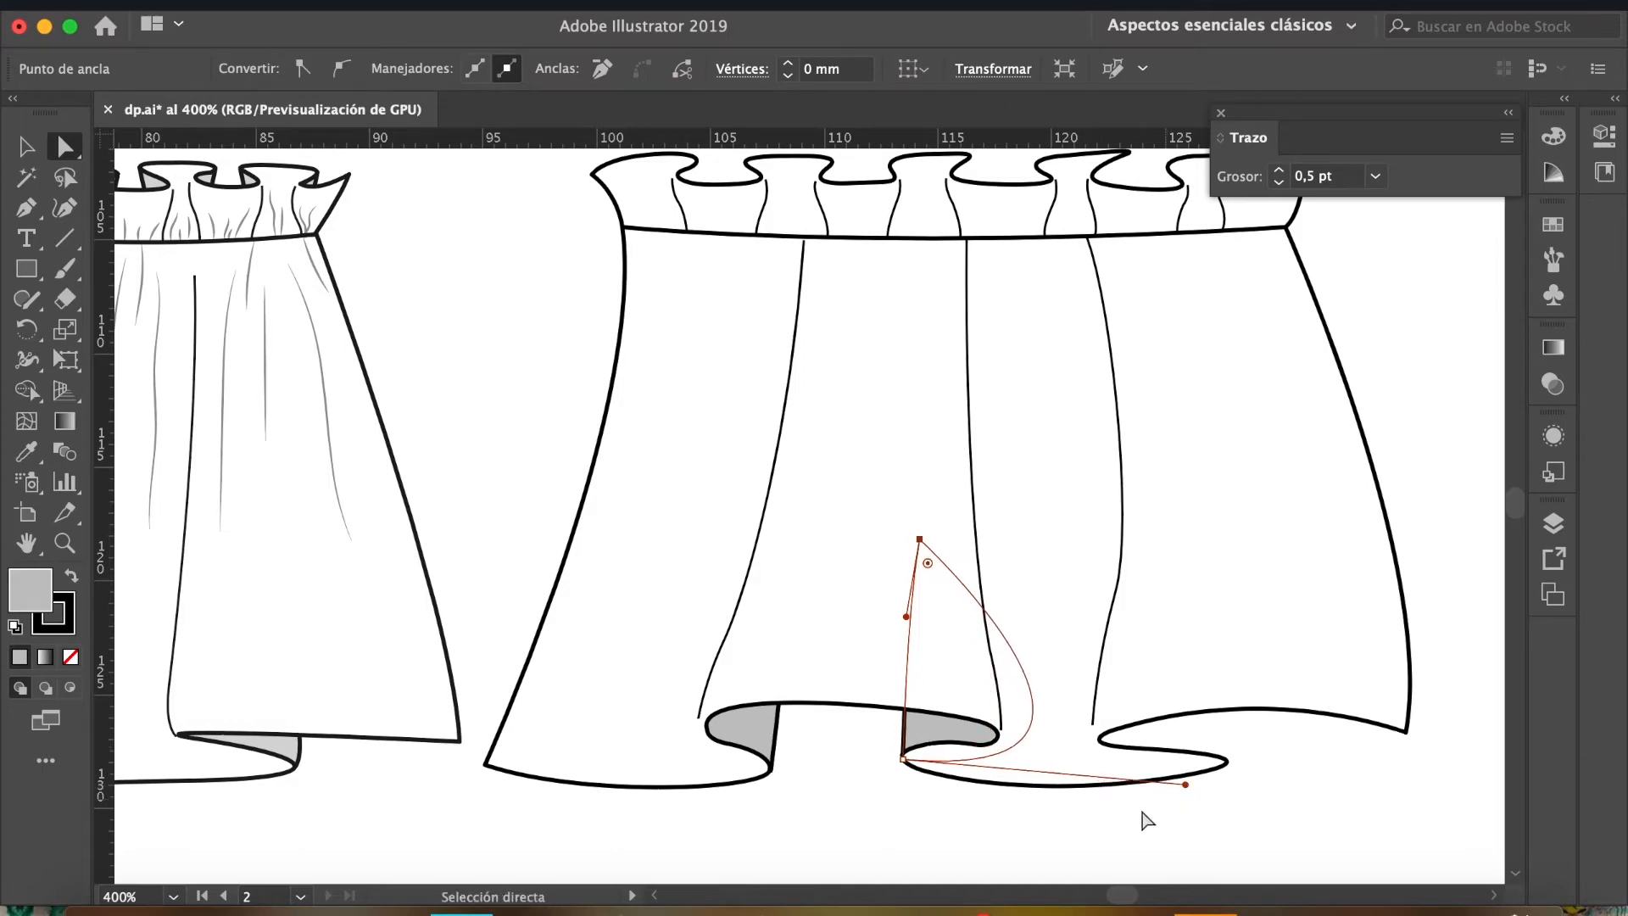
pyautogui.click(898, 848)
# Duplicate the left hem fold's gray shape and place the copy behind the right hem fold.
pyautogui.hscroll(5, 916, 516)
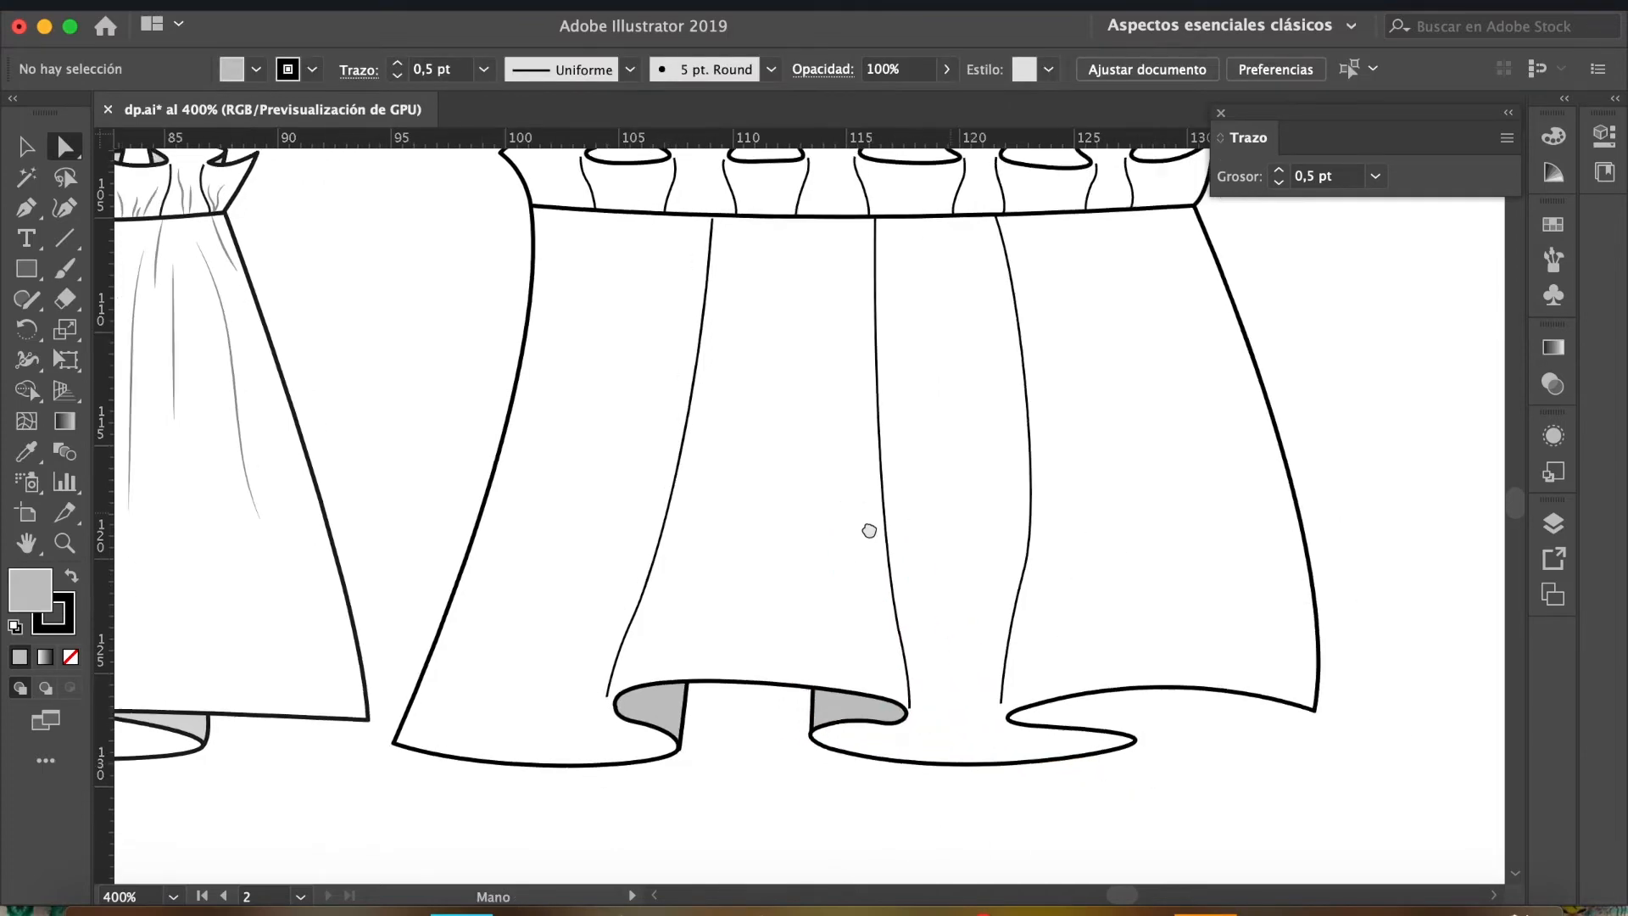
pyautogui.press('v')
pyautogui.moveTo(555, 746); pyautogui.dragTo(998, 734)
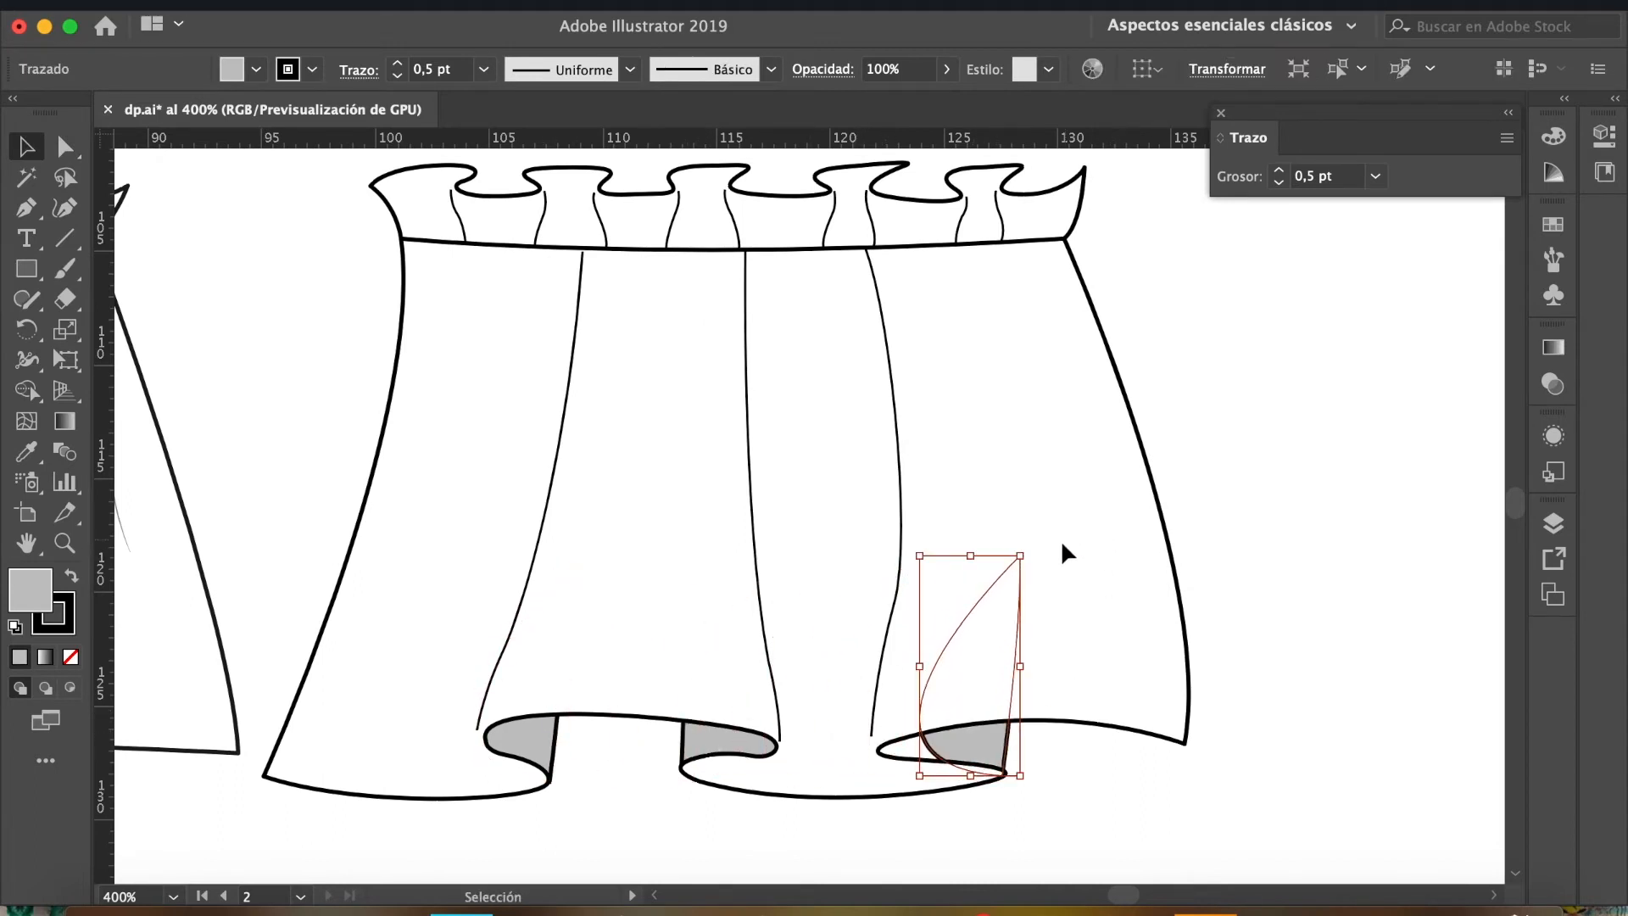
pyautogui.click(1034, 550)
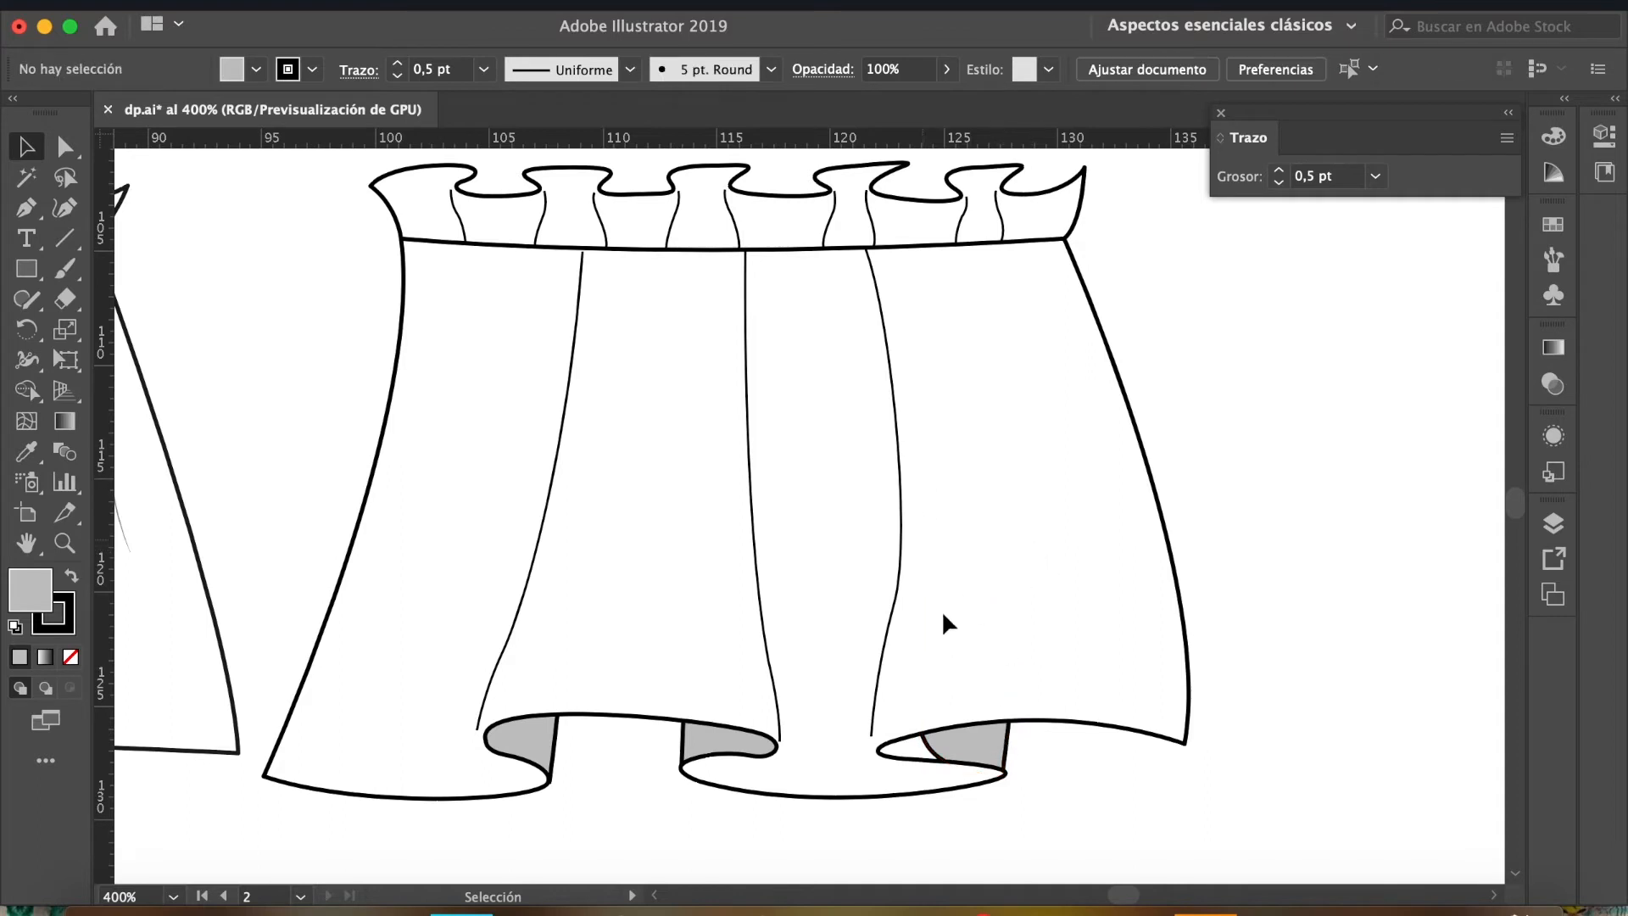
# Rotate the right hem fold's gray shape into line with the fold edge and stretch its curve to cover the whole opening.
pyautogui.click(999, 741)
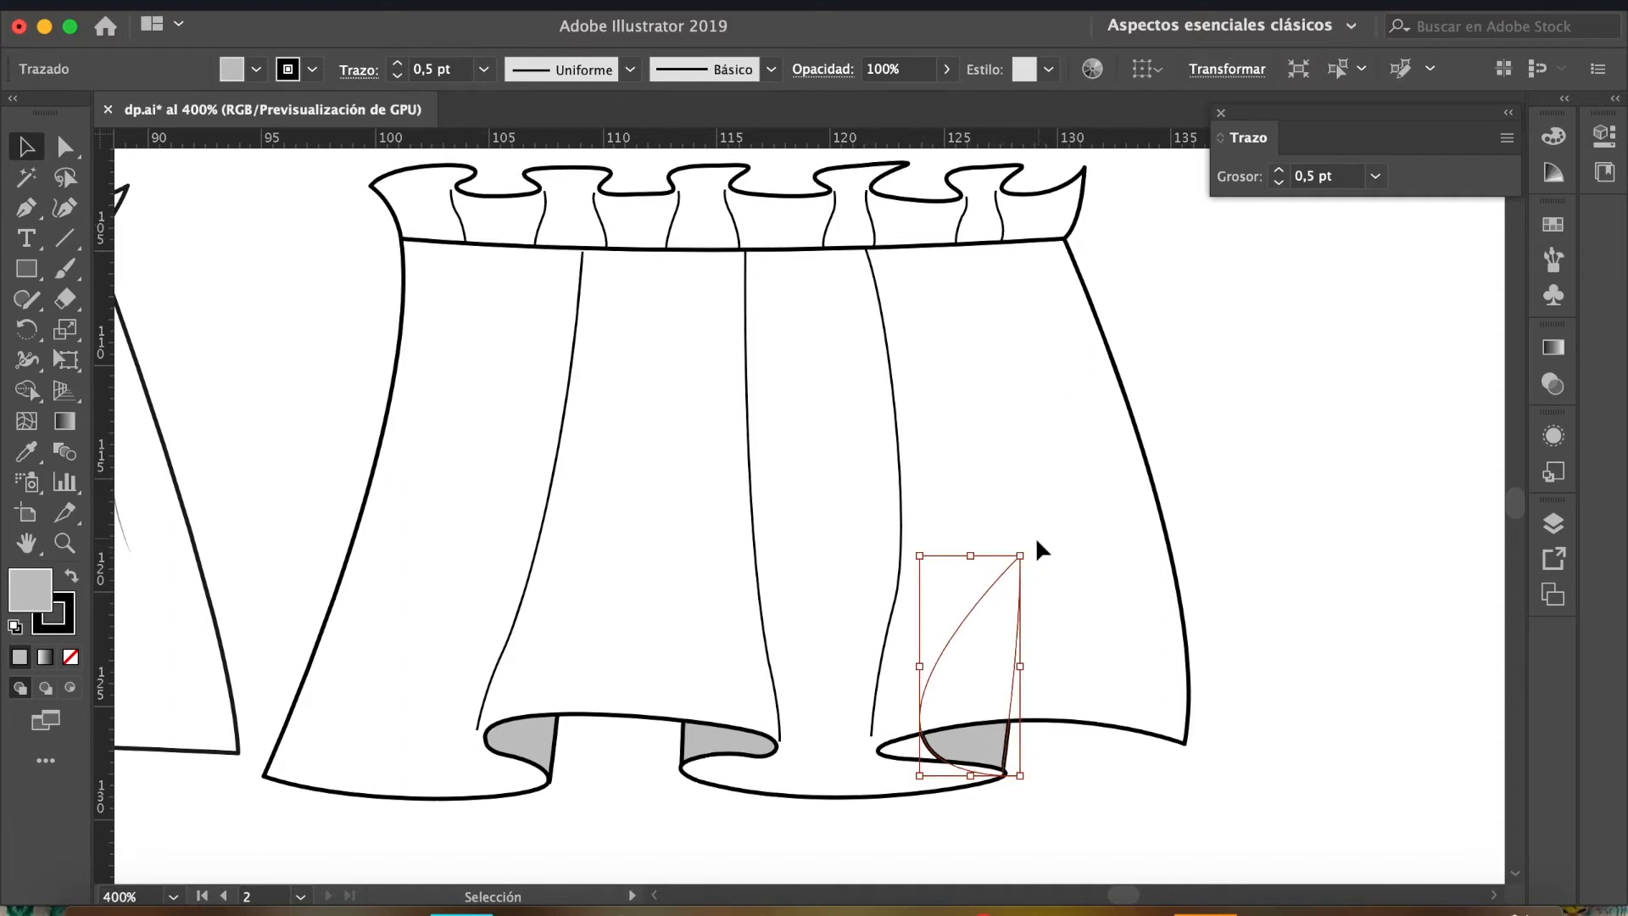
pyautogui.moveTo(1034, 547); pyautogui.dragTo(995, 519)
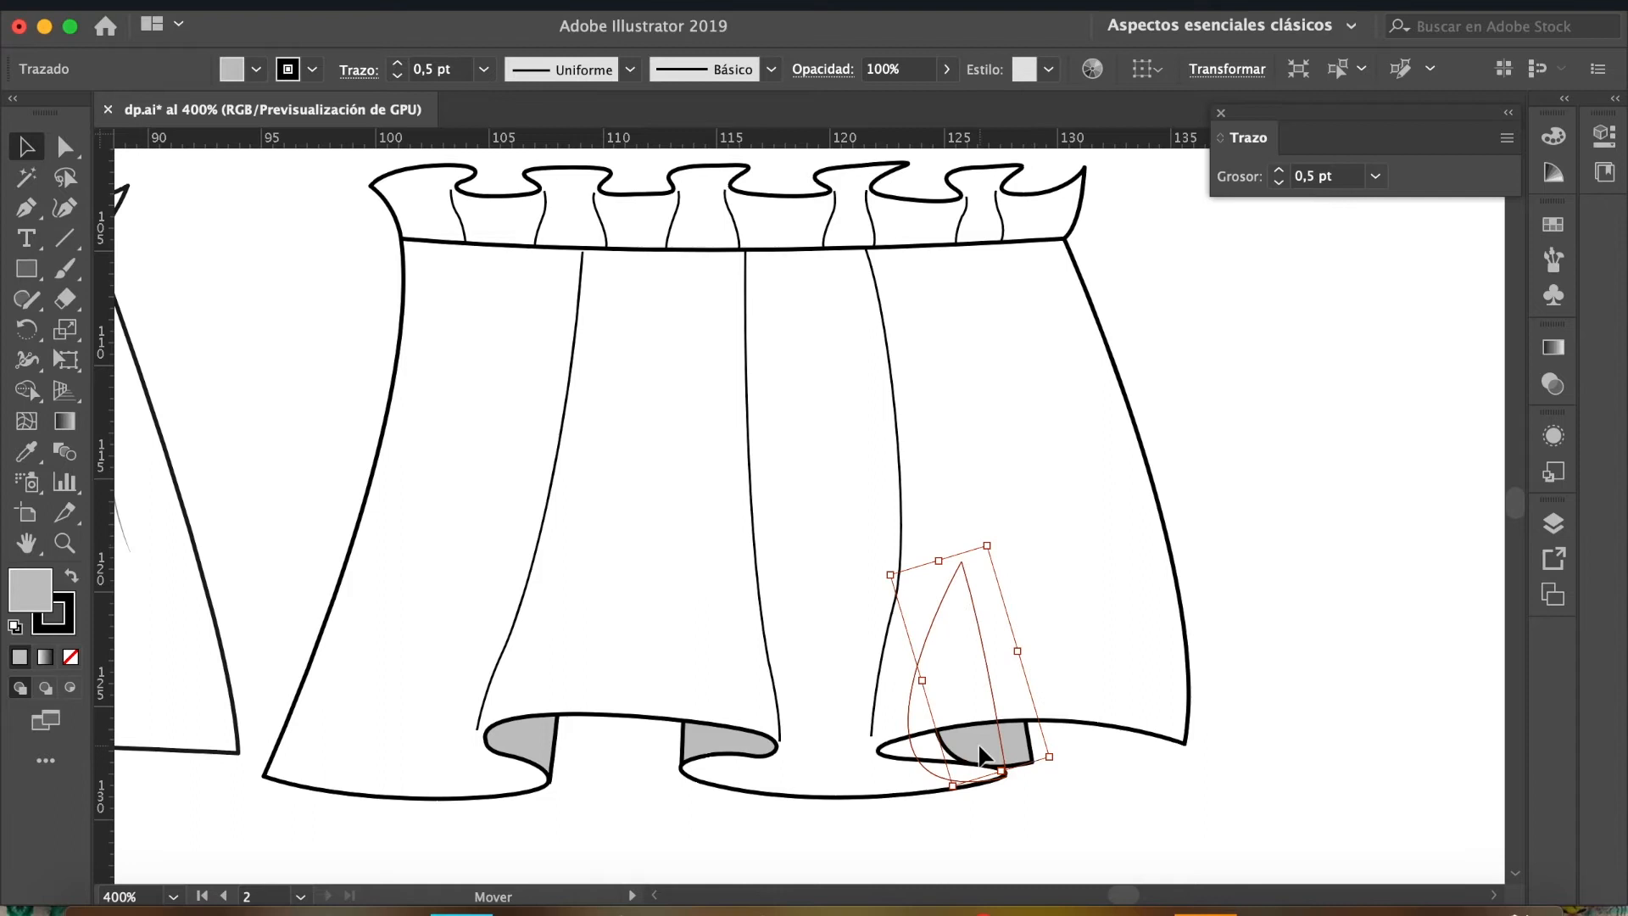
pyautogui.press('a')
pyautogui.click(1004, 774)
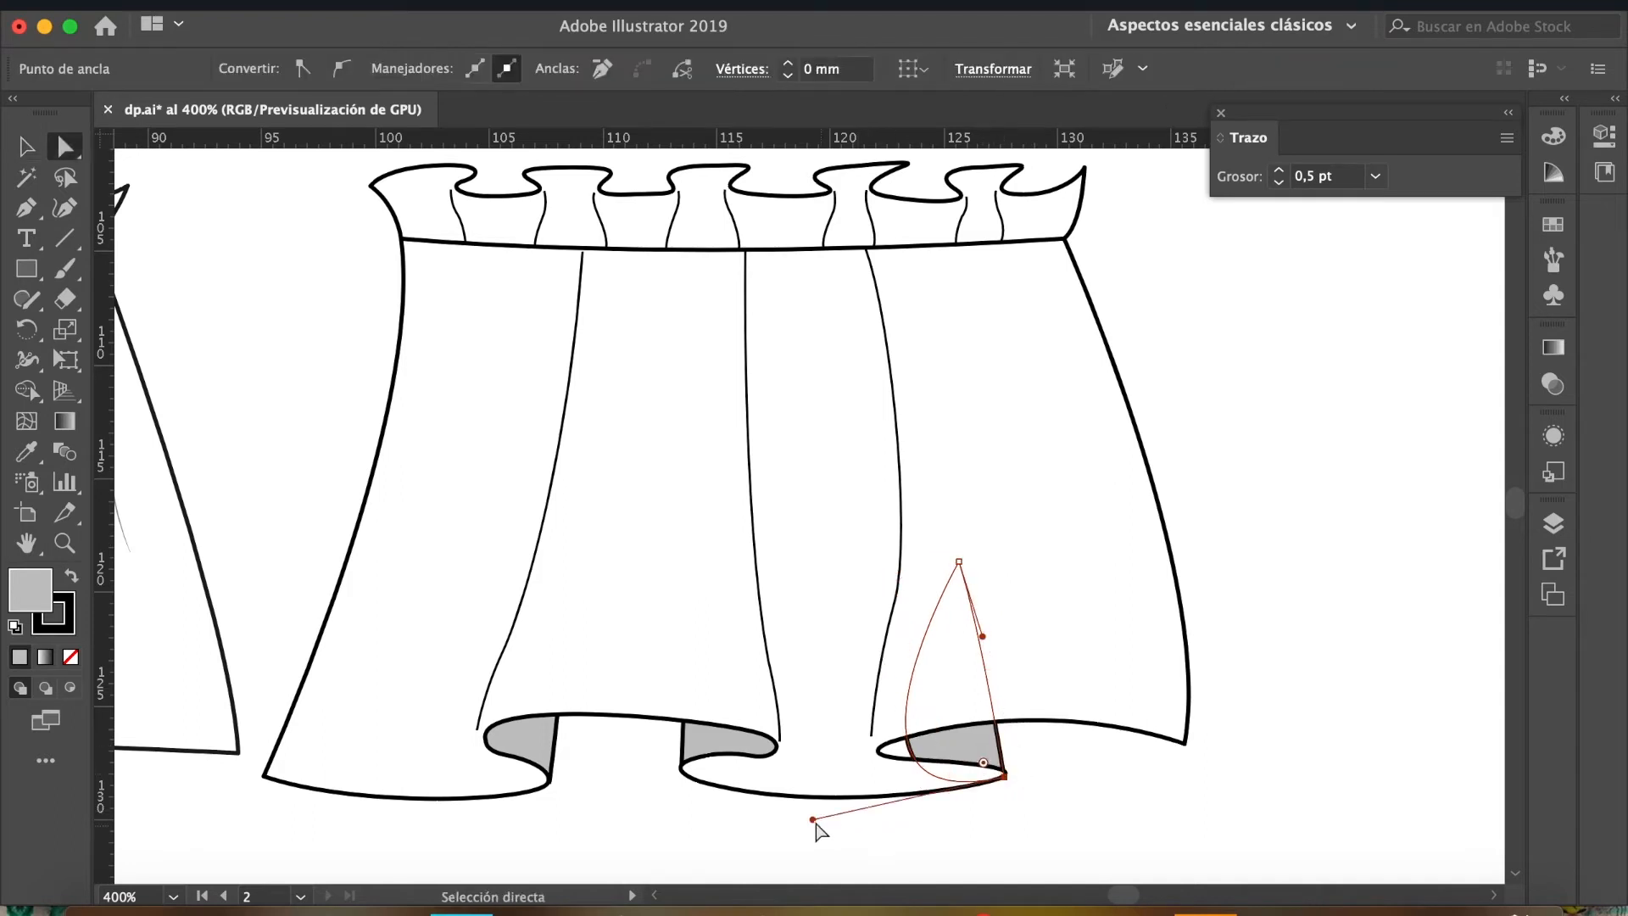
pyautogui.moveTo(812, 819); pyautogui.dragTo(698, 810)
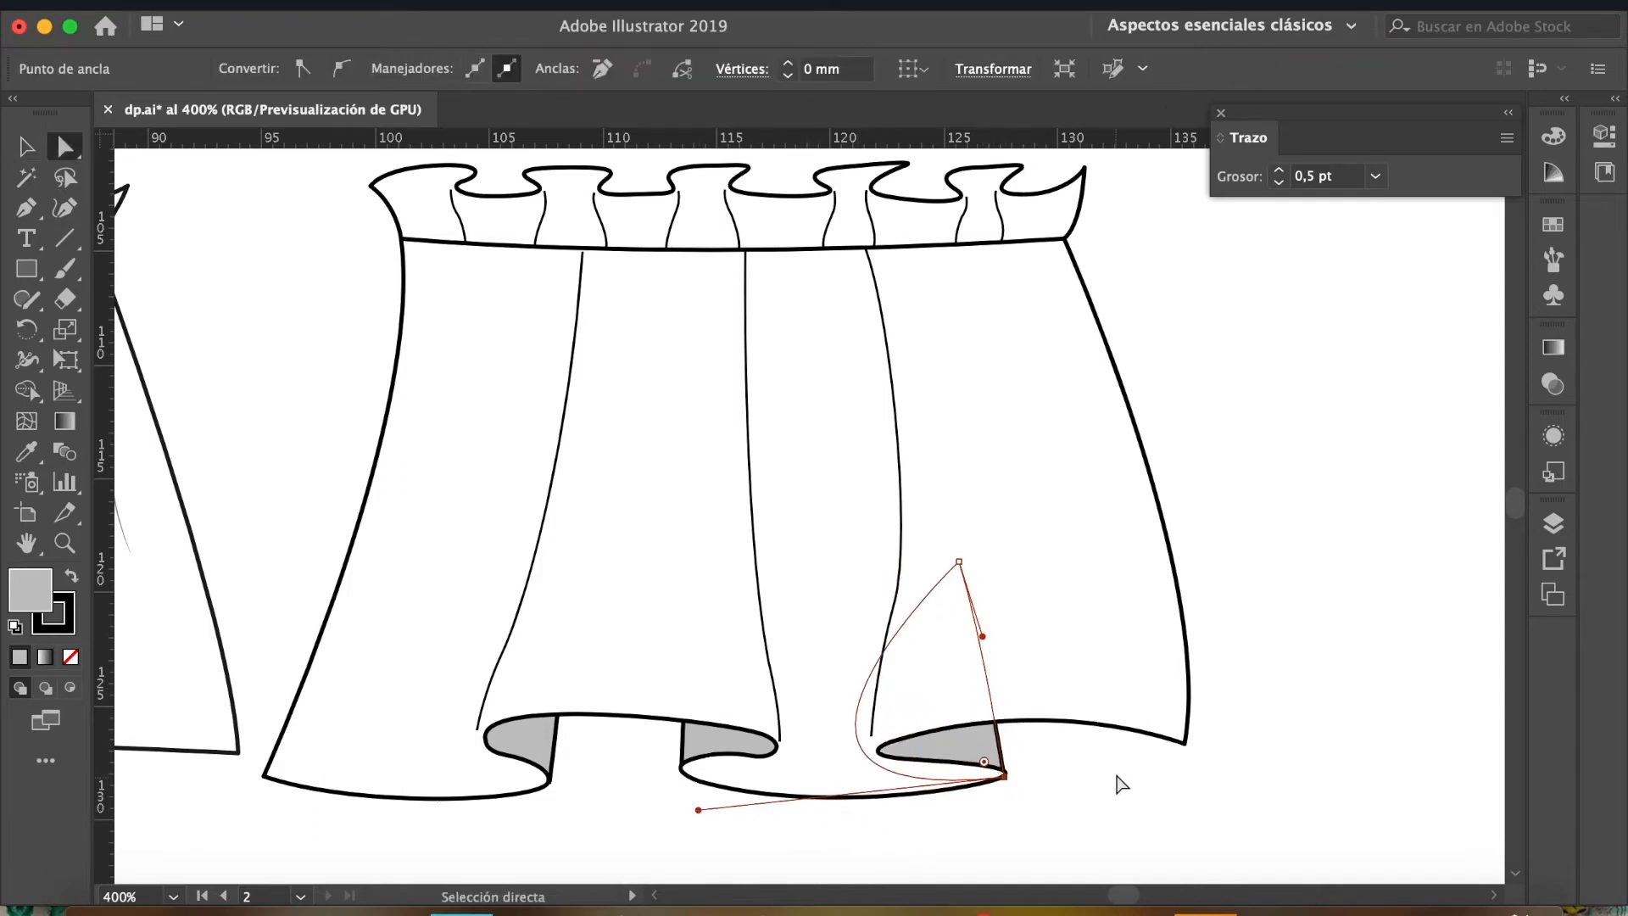
pyautogui.click(1081, 797)
pyautogui.press('z')
pyautogui.click(1006, 751)
pyautogui.click(848, 528)
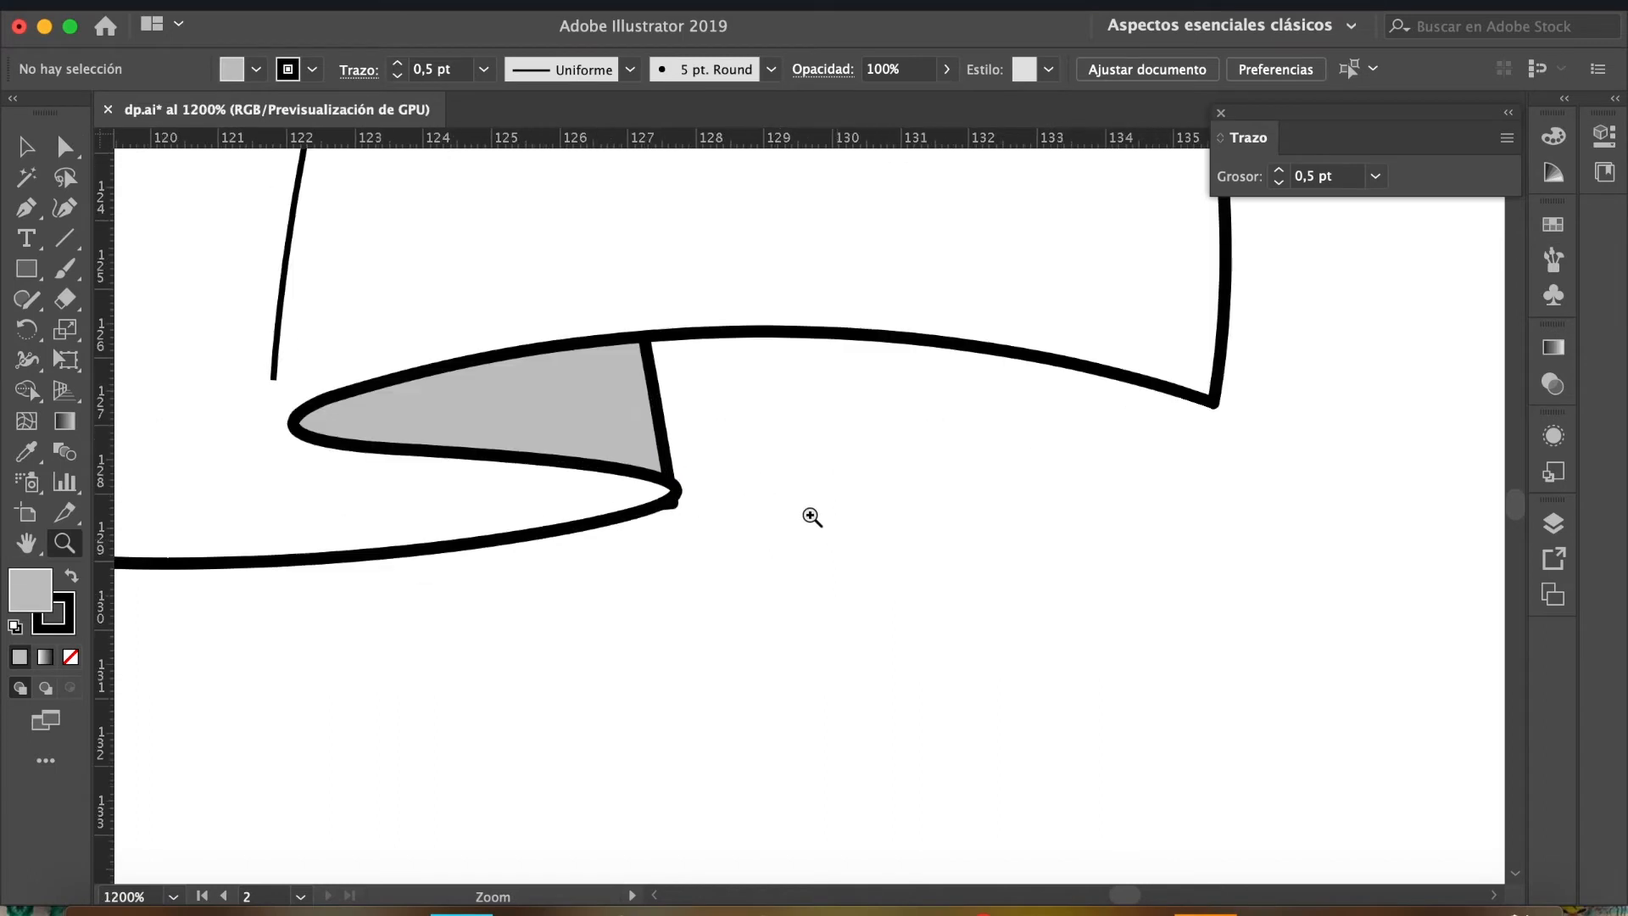
pyautogui.scroll(5, 812, 517)
pyautogui.hscroll(-5, 812, 516)
pyautogui.press('v')
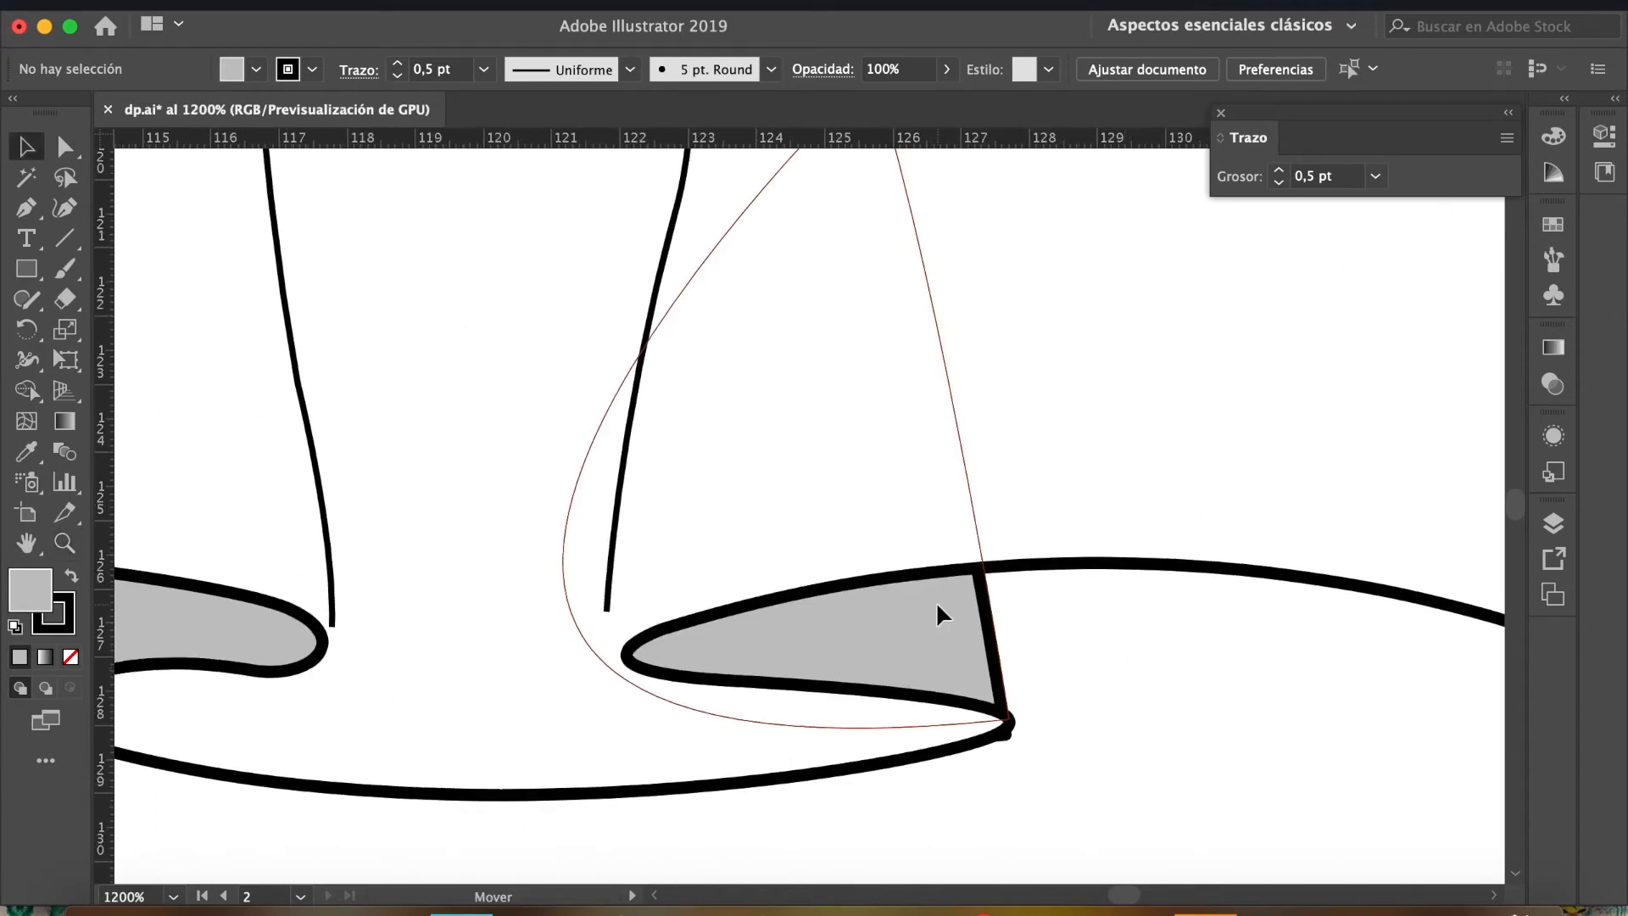
pyautogui.click(933, 607)
pyautogui.click(1167, 708)
# Draw a closed gray-filled shape with the Pen tool behind the first fold at the left end of the gathered heading.
pyautogui.press('z')
pyautogui.keyDown('alt'); pyautogui.click(794, 592); pyautogui.keyUp('alt')
pyautogui.keyDown('alt'); pyautogui.click(794, 593); pyautogui.keyUp('alt')
pyautogui.keyDown('alt'); pyautogui.click(794, 592); pyautogui.keyUp('alt')
pyautogui.keyDown('alt'); pyautogui.click(795, 593); pyautogui.keyUp('alt')
pyautogui.moveTo(685, 262); pyautogui.dragTo(702, 771)
pyautogui.click(419, 449)
pyautogui.click(811, 507)
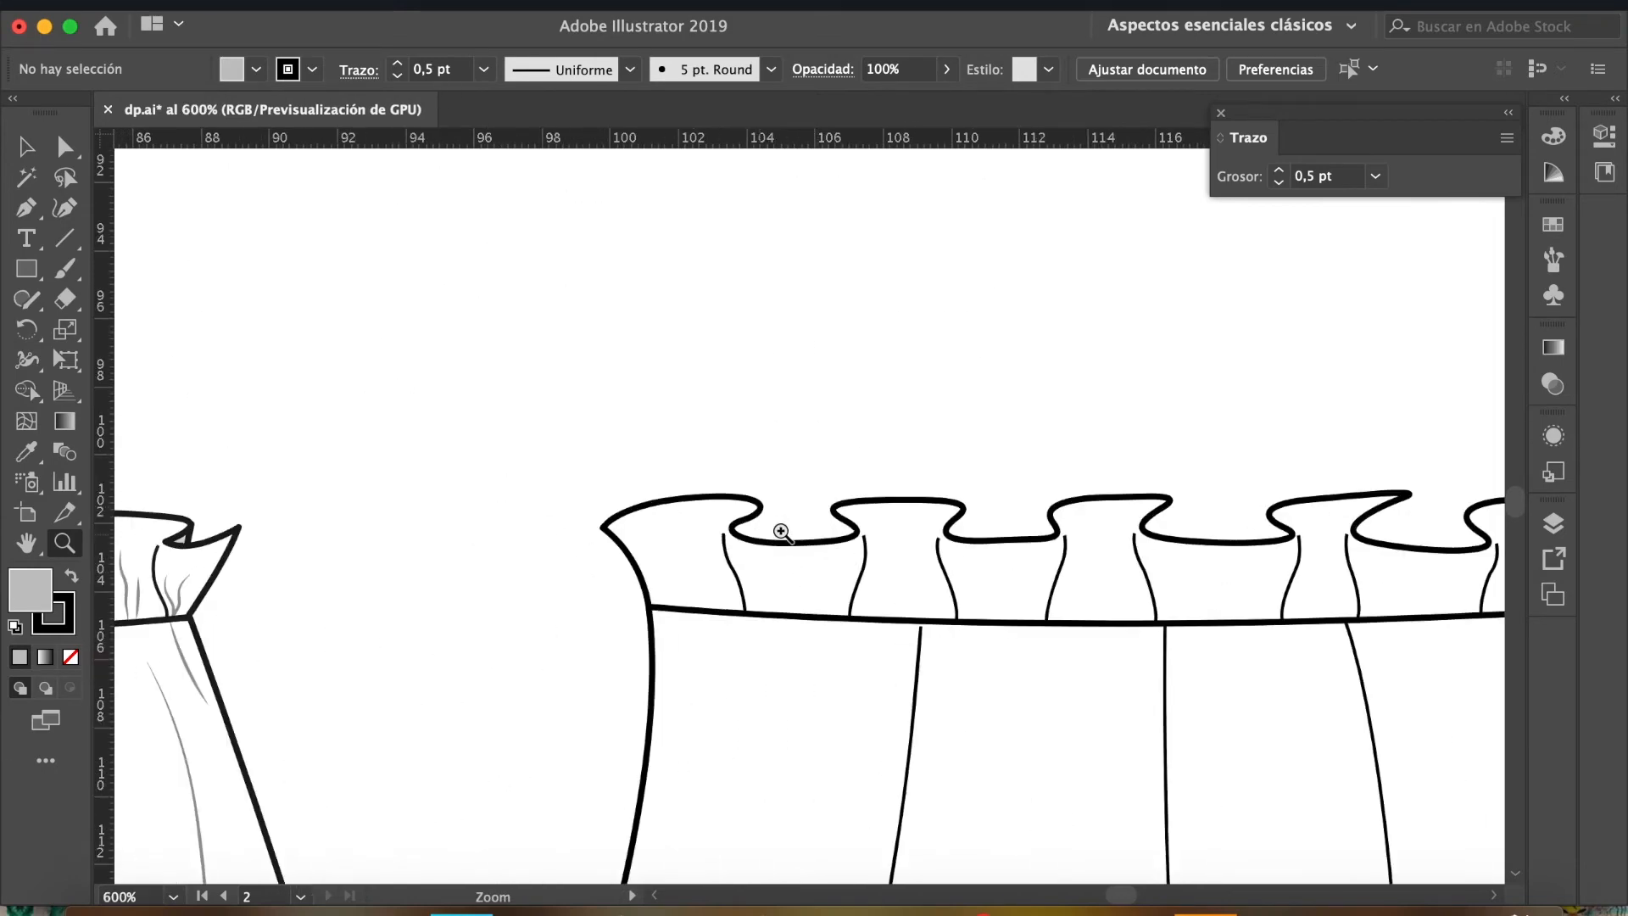
pyautogui.click(781, 533)
pyautogui.click(769, 534)
pyautogui.moveTo(834, 478); pyautogui.dragTo(736, 470)
pyautogui.press('p')
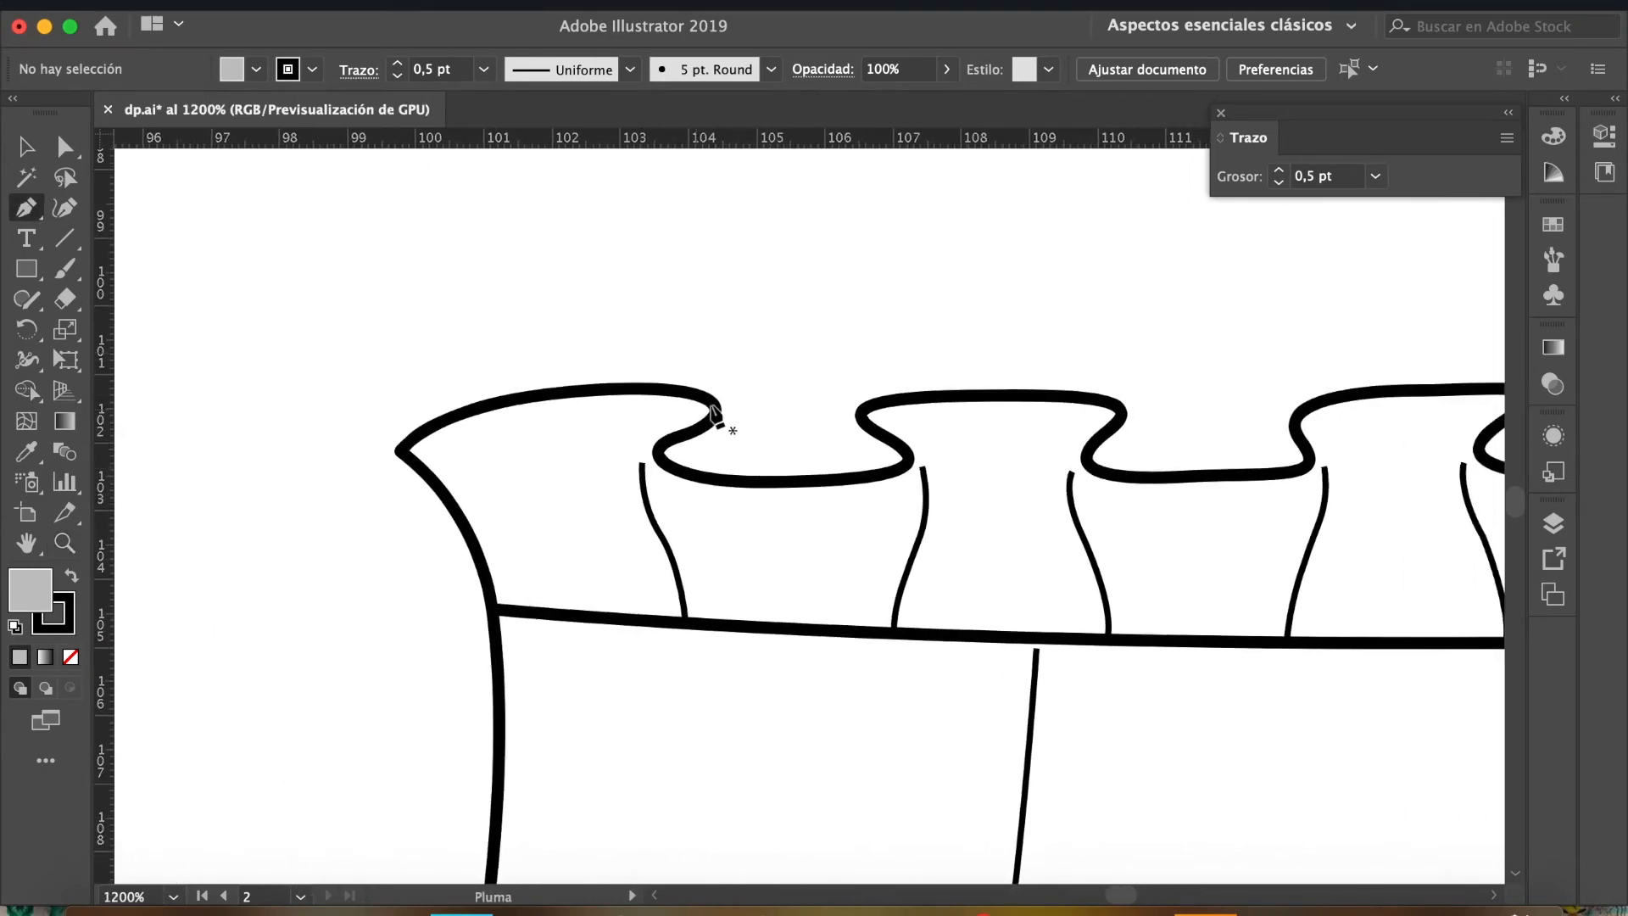
pyautogui.click(714, 411)
pyautogui.click(724, 607)
pyautogui.moveTo(628, 445); pyautogui.dragTo(658, 389)
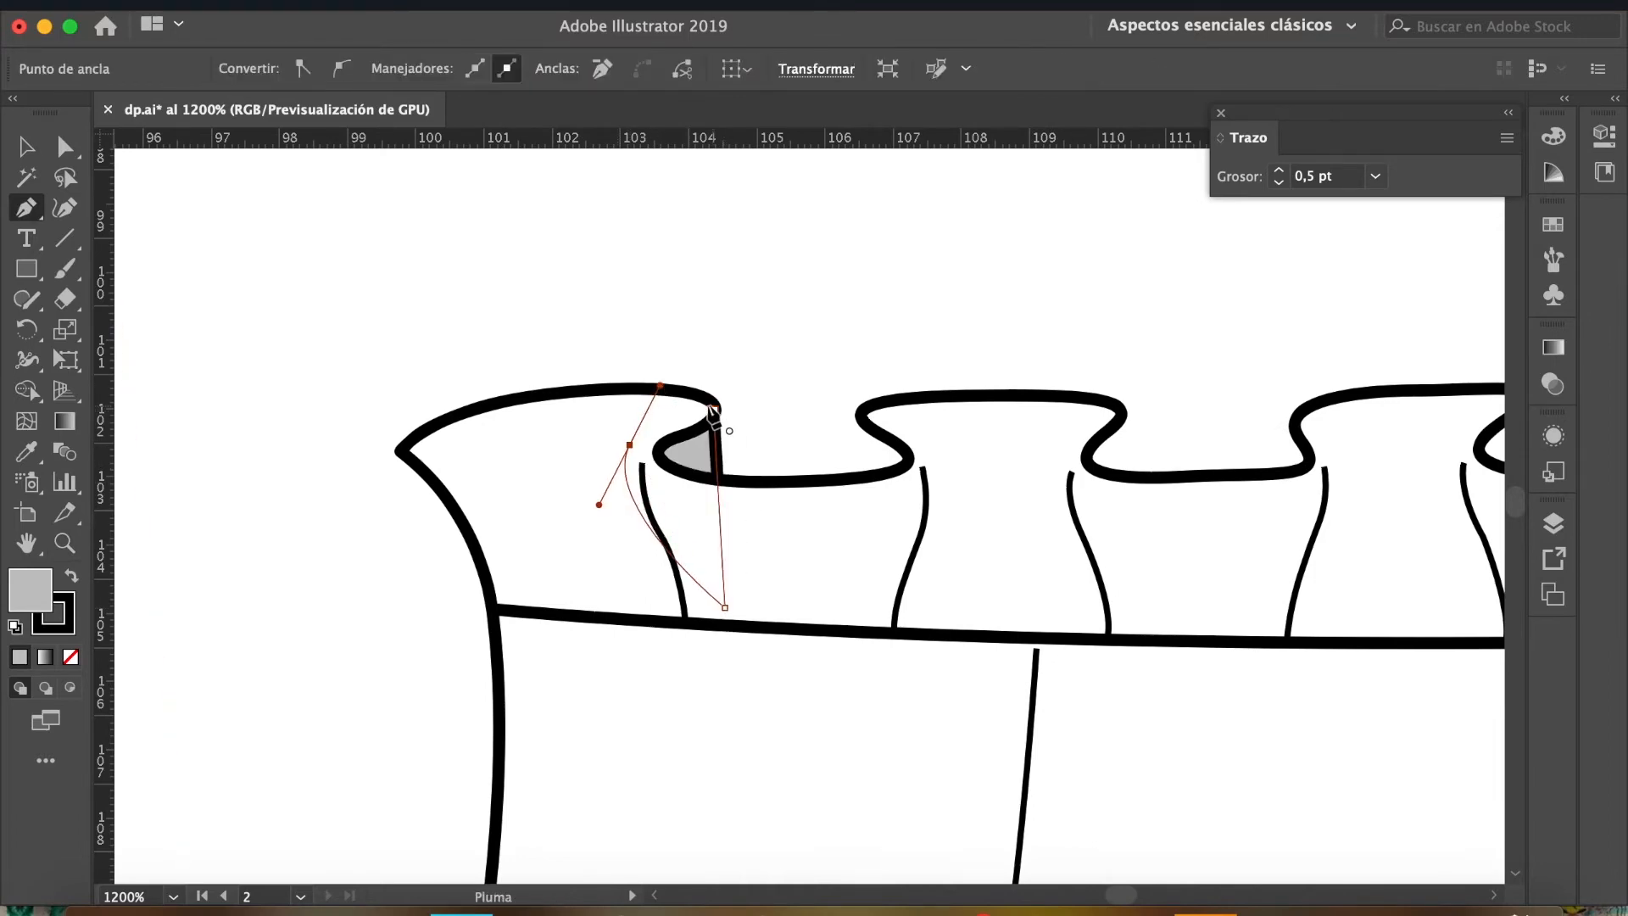
pyautogui.click(714, 412)
pyautogui.press('v')
pyautogui.click(789, 377)
# Duplicate the heading's gray shape, reflect the copy sideways and fit it behind the second fold.
pyautogui.moveTo(673, 455); pyautogui.dragTo(918, 454)
pyautogui.rightClick(828, 453)
pyautogui.moveTo(999, 761)
pyautogui.click(1178, 757)
pyautogui.click(359, 519)
pyautogui.moveTo(971, 502); pyautogui.dragTo(970, 490)
pyautogui.moveTo(870, 449); pyautogui.dragTo(886, 453)
pyautogui.click(887, 303)
# Place copies of the gray shapes behind the heading's third and fourth folds, rotating the fourth to follow its edge.
pyautogui.moveTo(706, 455); pyautogui.dragTo(1118, 462)
pyautogui.click(1204, 361)
pyautogui.moveTo(1200, 364); pyautogui.dragTo(841, 387)
pyautogui.moveTo(526, 485); pyautogui.dragTo(953, 493)
pyautogui.moveTo(1052, 516)
pyautogui.mouseDown()
pyautogui.moveTo(1054, 536)
pyautogui.moveTo(1054, 521)
pyautogui.mouseUp()
pyautogui.moveTo(951, 488)
pyautogui.mouseDown()
pyautogui.moveTo(920, 497)
pyautogui.moveTo(950, 478)
pyautogui.mouseUp()
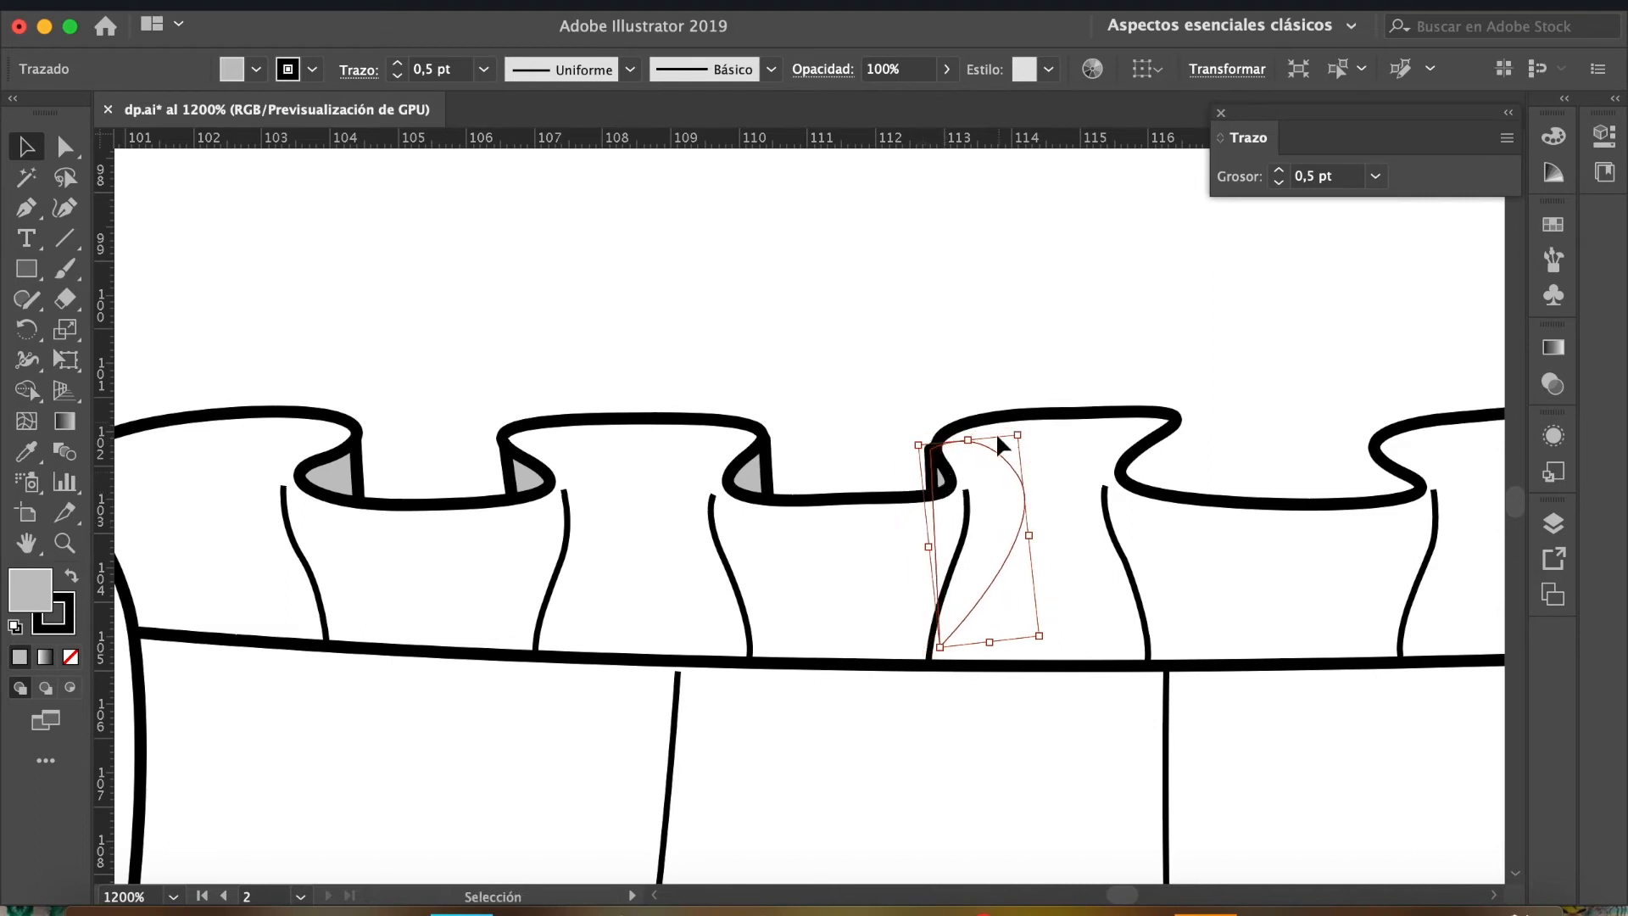
pyautogui.moveTo(1041, 530); pyautogui.dragTo(1047, 535)
pyautogui.moveTo(947, 478)
pyautogui.mouseDown()
pyautogui.moveTo(901, 470)
pyautogui.moveTo(943, 475)
pyautogui.mouseUp()
# Place copies of the gray shapes behind the heading's fifth and sixth folds, rotating them to match the fold edges.
pyautogui.click(840, 435)
pyautogui.moveTo(762, 485); pyautogui.dragTo(1178, 491)
pyautogui.moveTo(1214, 436); pyautogui.dragTo(1268, 435)
pyautogui.click(1268, 434)
pyautogui.hscroll(5, 763, 509)
pyautogui.moveTo(570, 500); pyautogui.dragTo(1004, 501)
pyautogui.moveTo(1122, 540); pyautogui.dragTo(1104, 530)
pyautogui.moveTo(1009, 496); pyautogui.dragTo(1023, 492)
# Duplicate a gray shape behind the heading's wide seventh fold and reshape its curve to fill the larger opening.
pyautogui.moveTo(798, 477); pyautogui.dragTo(1299, 514)
pyautogui.moveTo(1273, 507); pyautogui.dragTo(1280, 509)
pyautogui.press('a')
pyautogui.click(1302, 618)
pyautogui.moveTo(1175, 511); pyautogui.dragTo(1130, 557)
pyautogui.moveTo(1203, 458); pyautogui.dragTo(1161, 472)
pyautogui.press('v')
# Place copies of the gray shapes behind the last two folds at the right end of the heading.
pyautogui.hscroll(5, 1353, 479)
pyautogui.click(1089, 473)
pyautogui.moveTo(763, 500); pyautogui.dragTo(1155, 515)
pyautogui.click(1074, 410)
pyautogui.moveTo(1072, 409); pyautogui.dragTo(726, 425)
pyautogui.moveTo(196, 509); pyautogui.dragTo(1017, 509)
pyautogui.click(1102, 462)
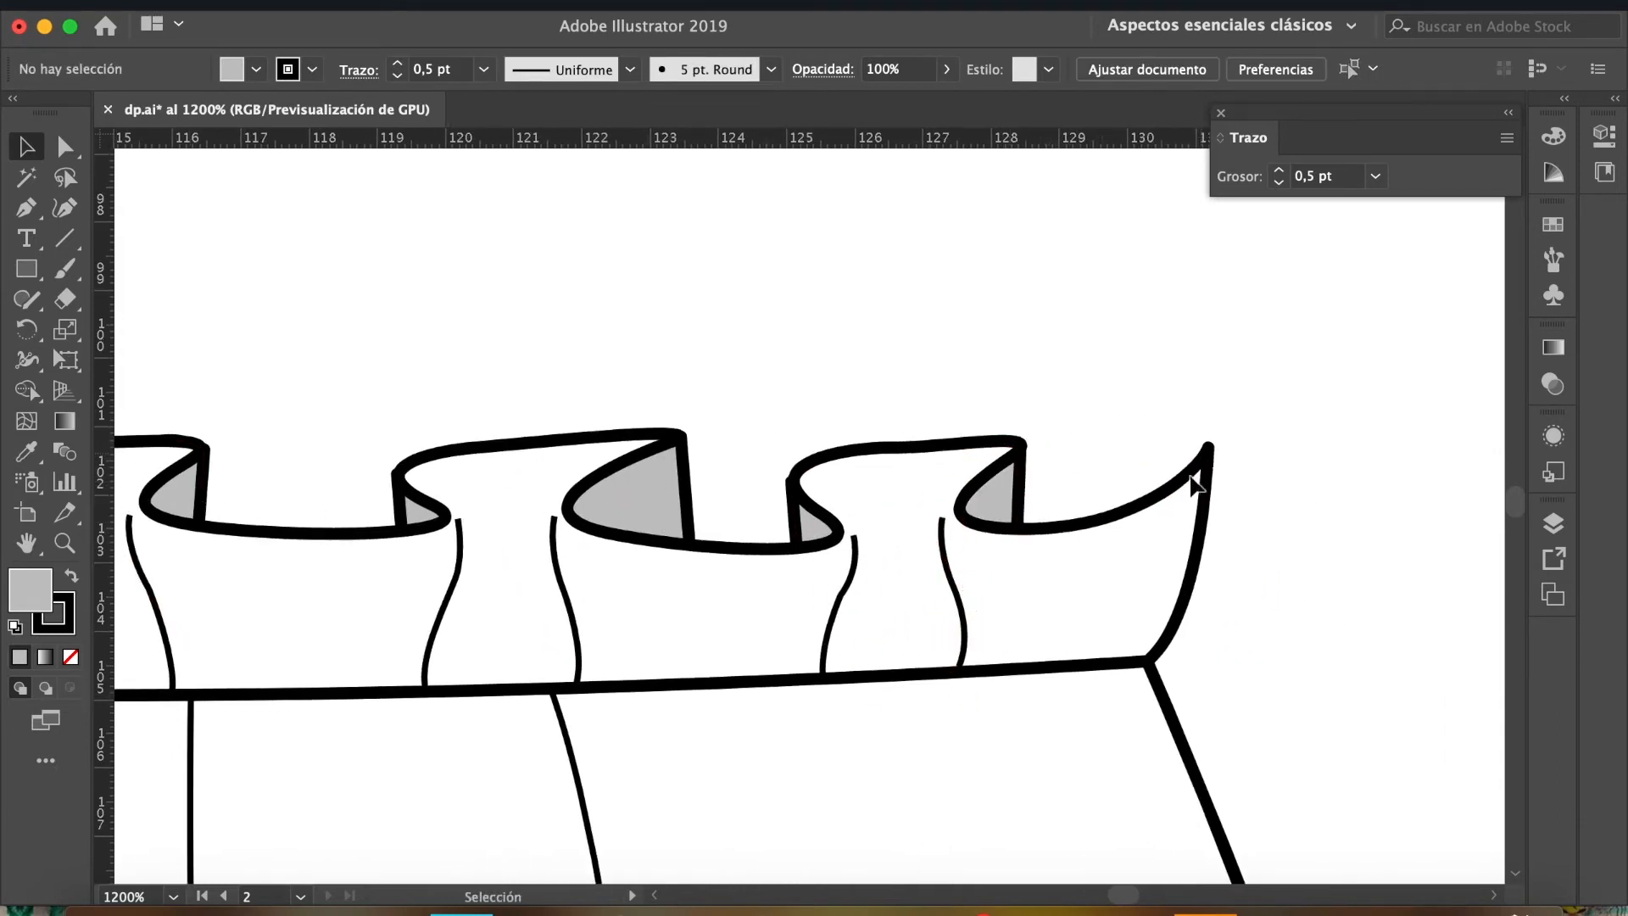
# Examine the thin gathering creases on the finished reference ruffle and compare them with the new ruffle.
pyautogui.press('z')
pyautogui.keyDown('alt'); pyautogui.click(775, 467); pyautogui.keyUp('alt')
pyautogui.keyDown('alt'); pyautogui.click(785, 500); pyautogui.keyUp('alt')
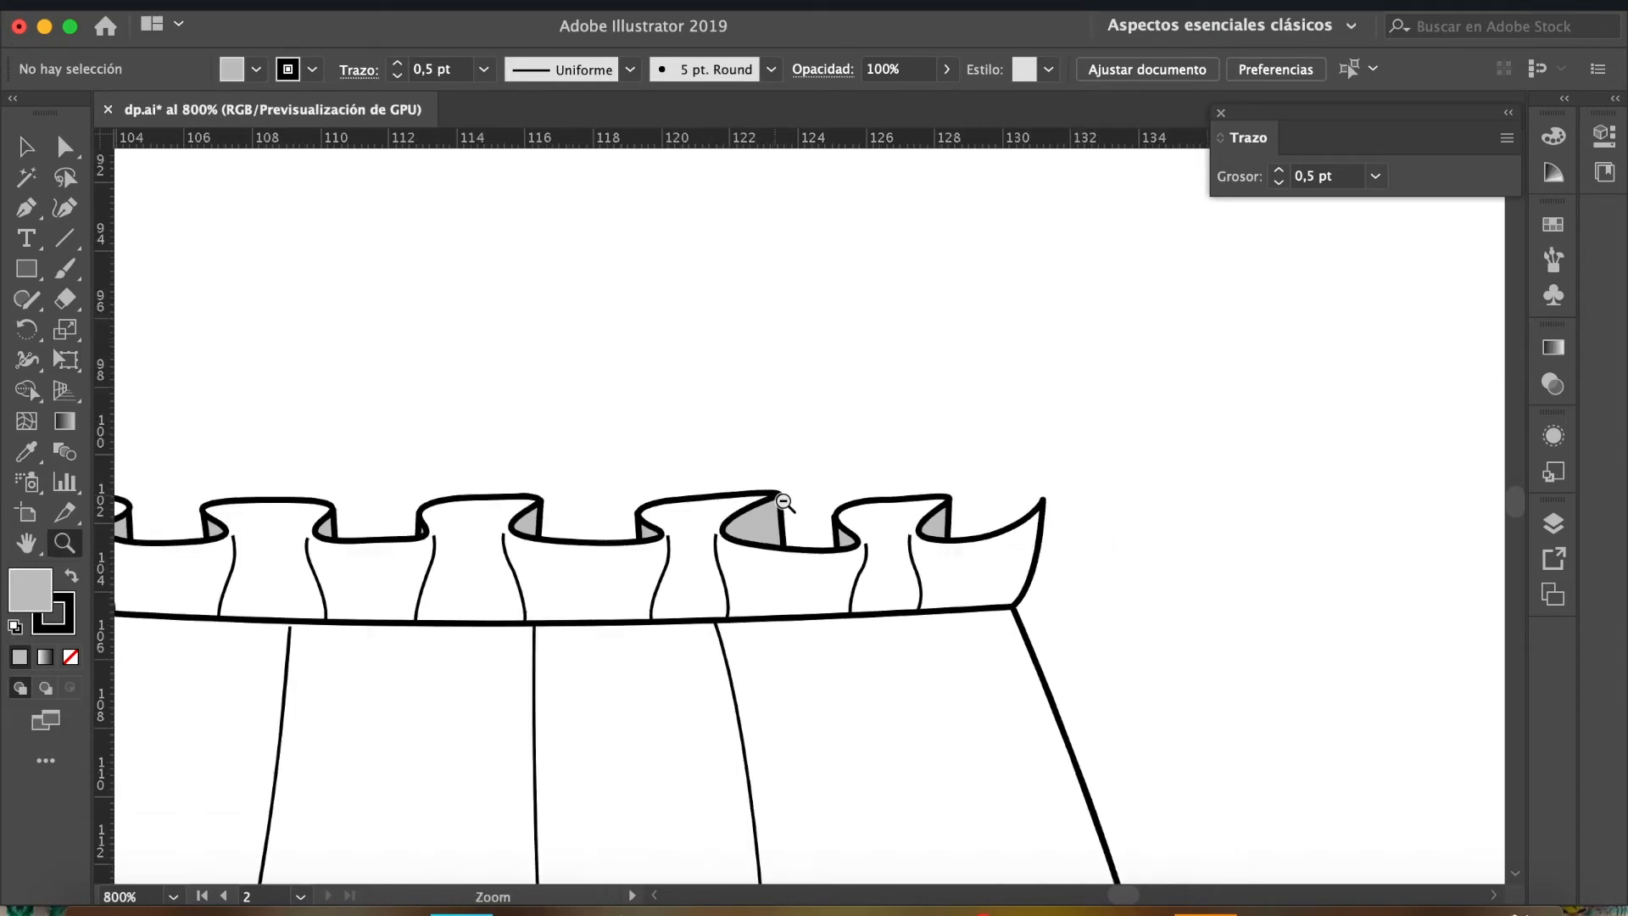
pyautogui.keyDown('alt'); pyautogui.click(797, 505); pyautogui.keyUp('alt')
pyautogui.keyDown('alt'); pyautogui.click(826, 506); pyautogui.keyUp('alt')
pyautogui.keyDown('alt'); pyautogui.click(847, 506); pyautogui.keyUp('alt')
pyautogui.moveTo(739, 650); pyautogui.dragTo(792, 585)
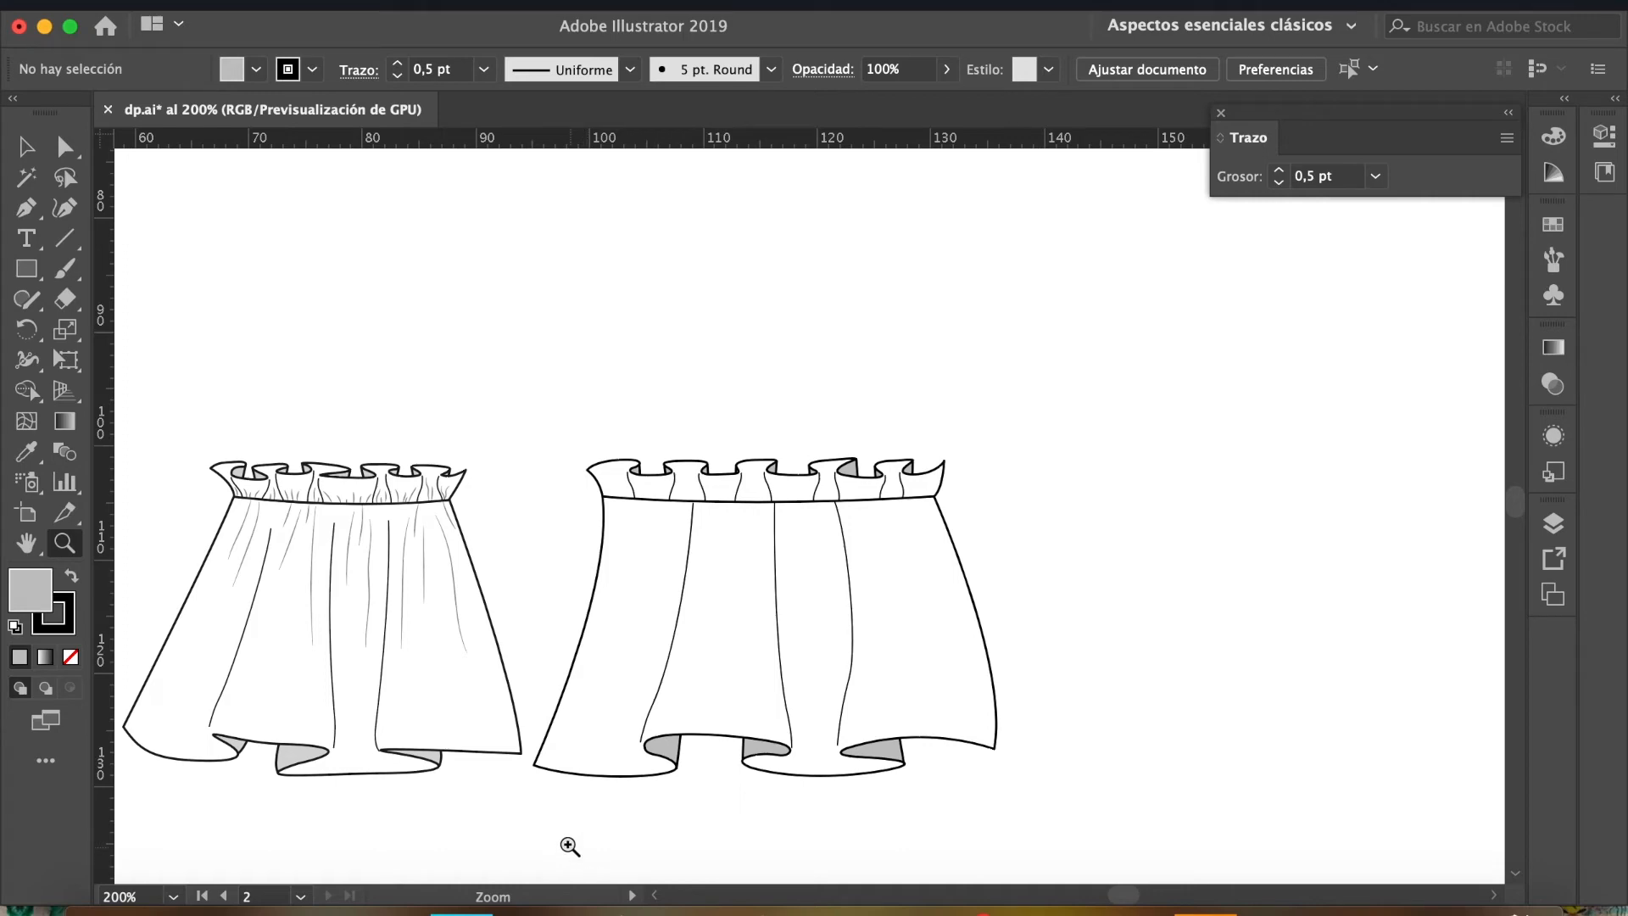
pyautogui.click(268, 562)
pyautogui.click(976, 512)
pyautogui.click(975, 496)
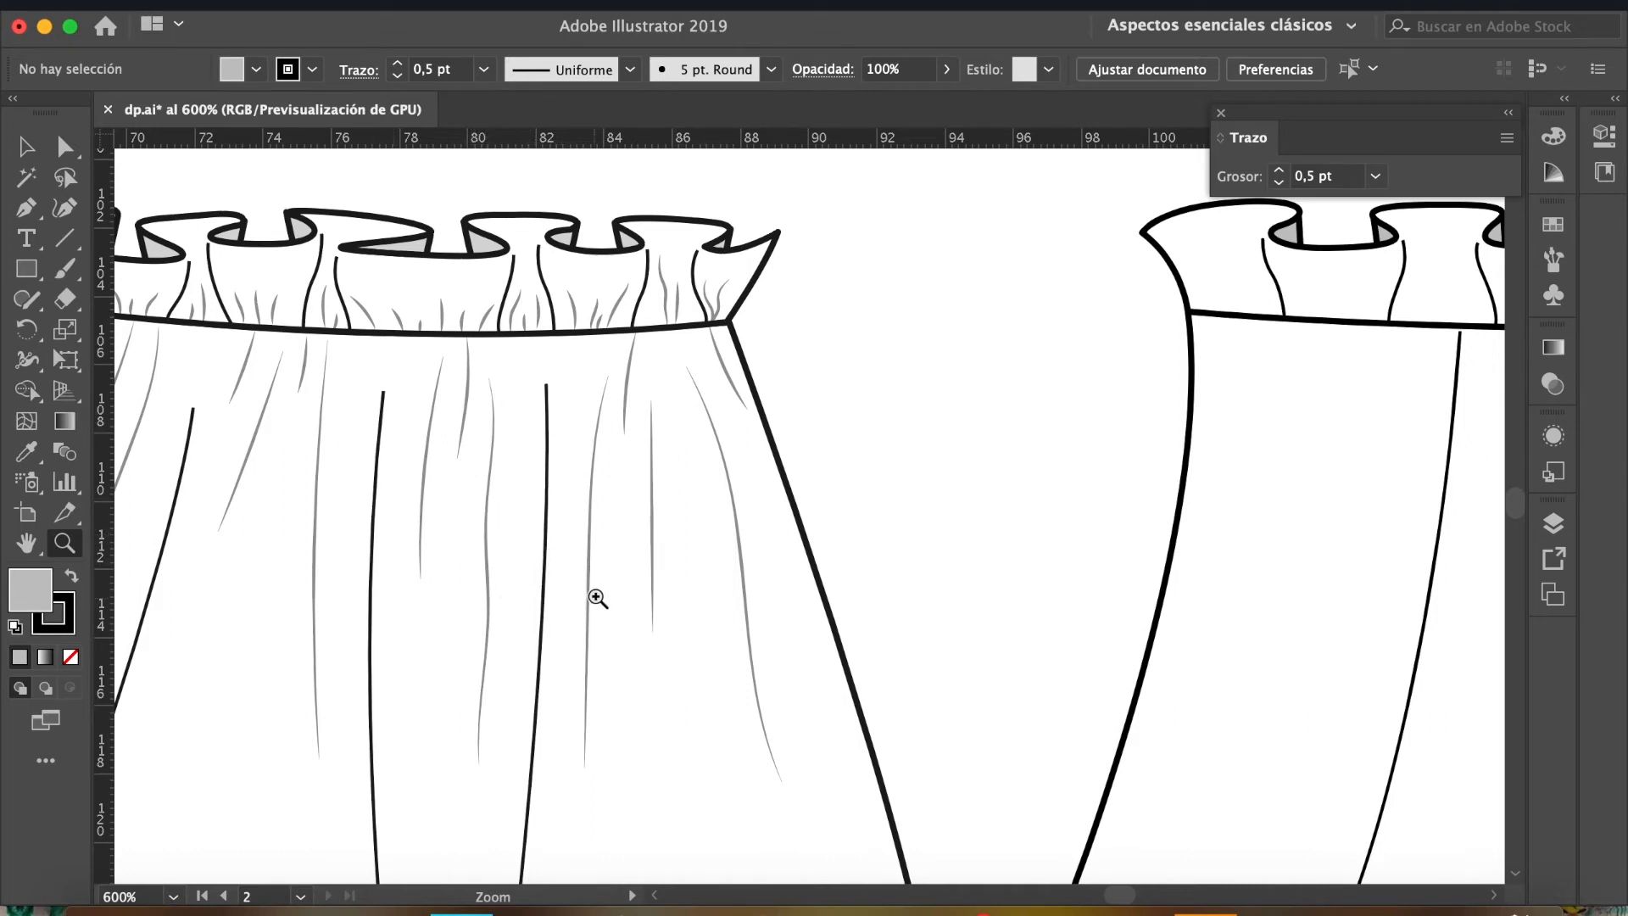
pyautogui.moveTo(1173, 491); pyautogui.dragTo(386, 517)
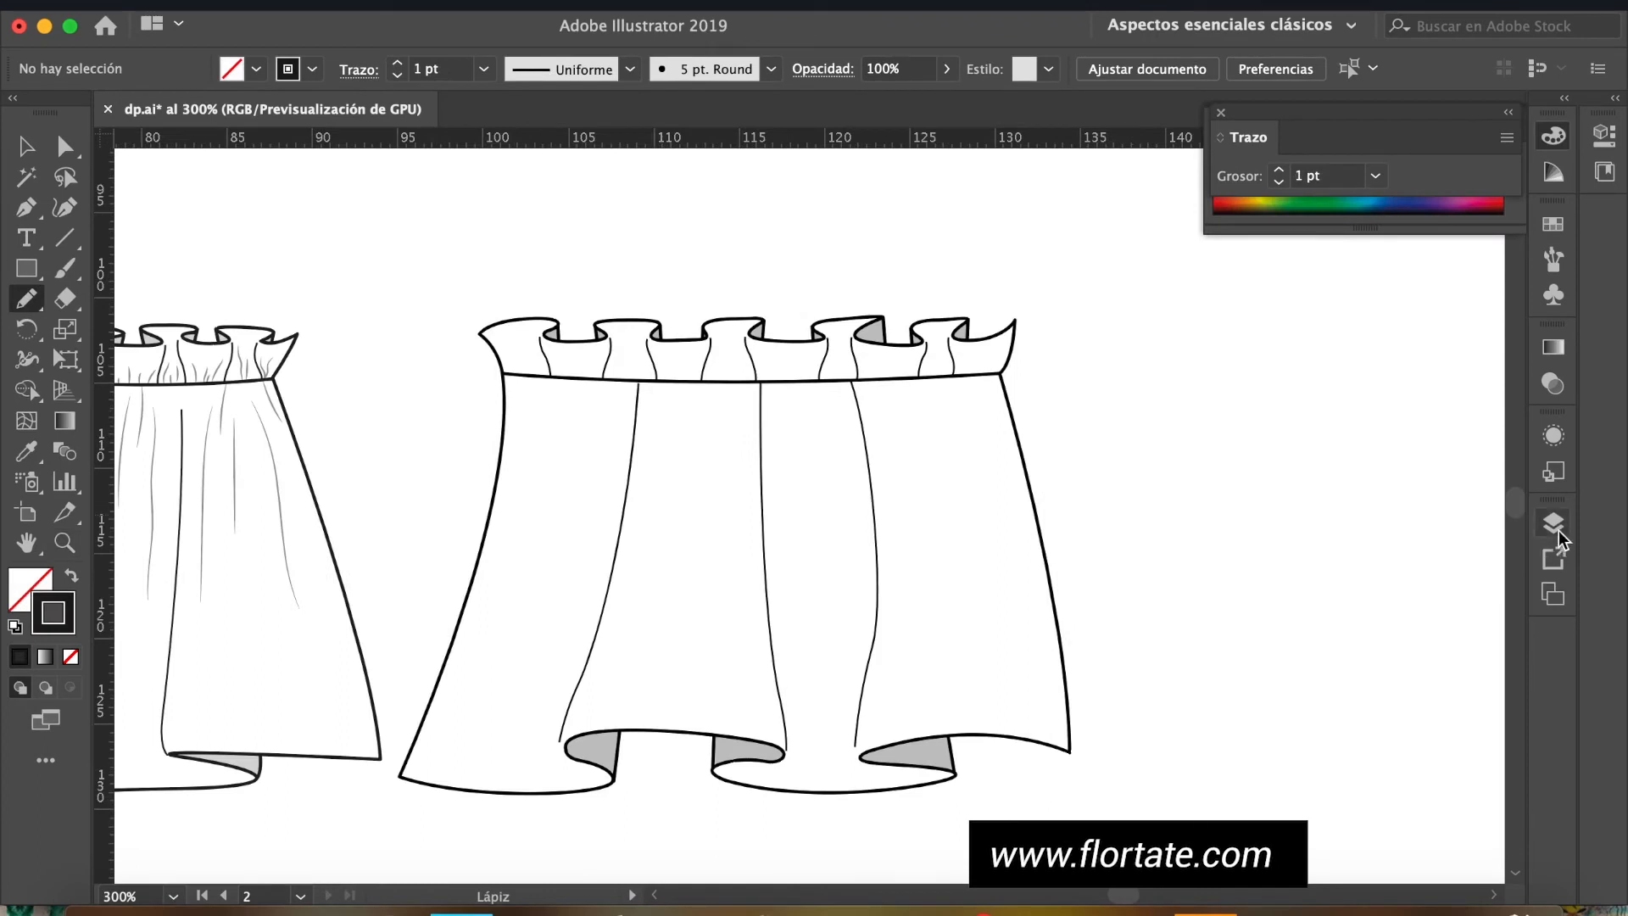
# Lock the dibujo layer and create a new layer above it named movimiento.
pyautogui.click(1557, 529)
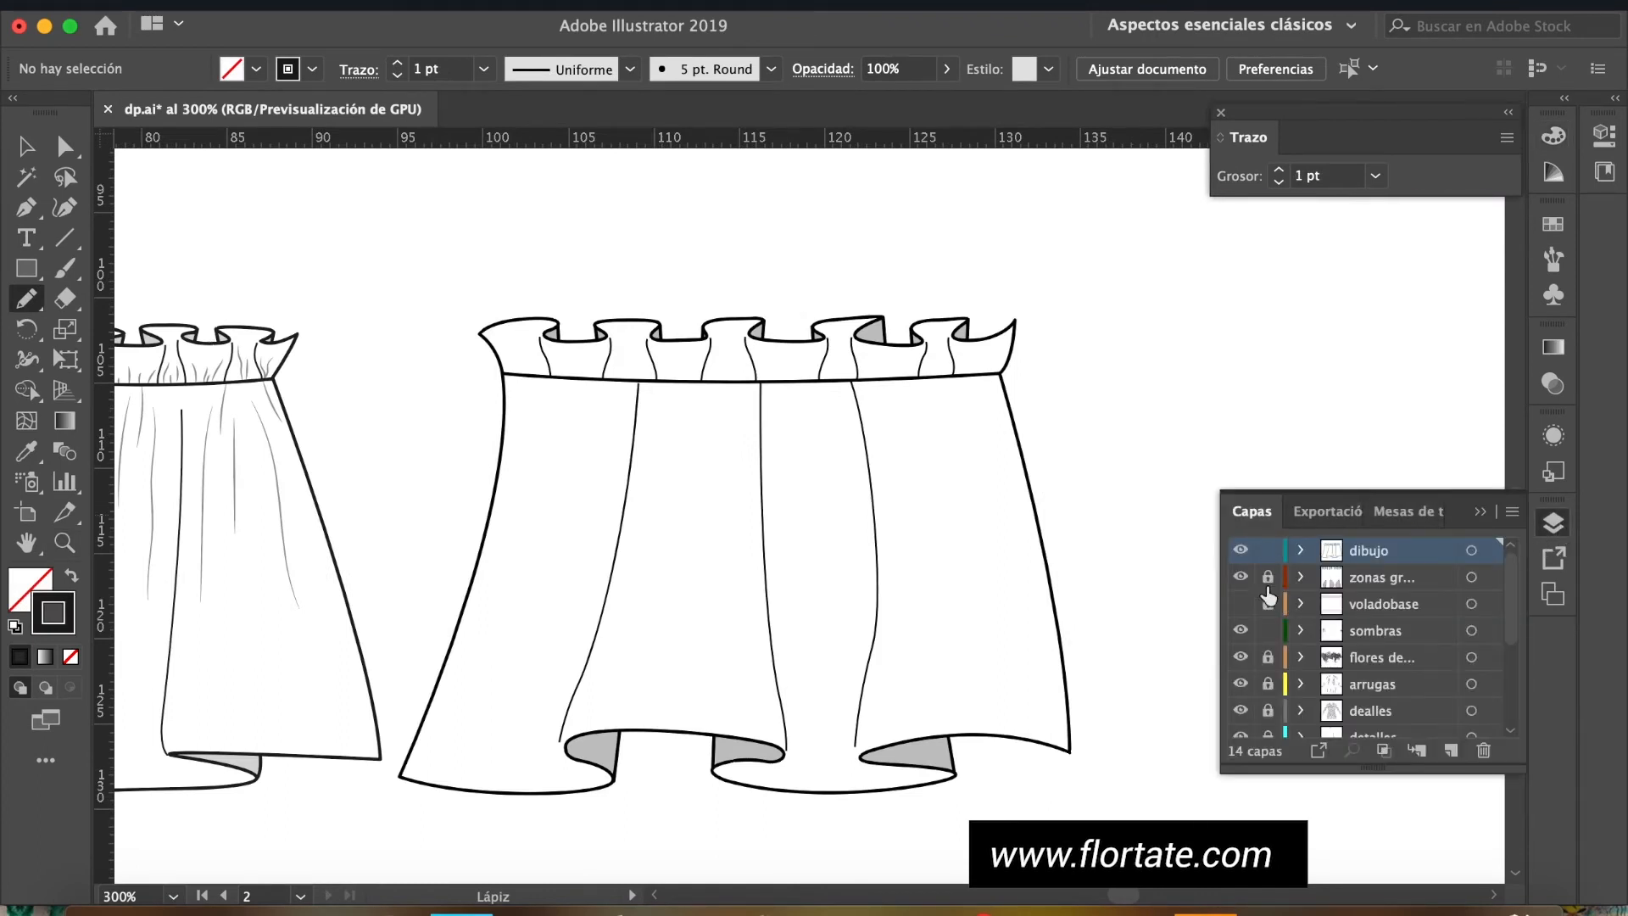
pyautogui.click(1268, 552)
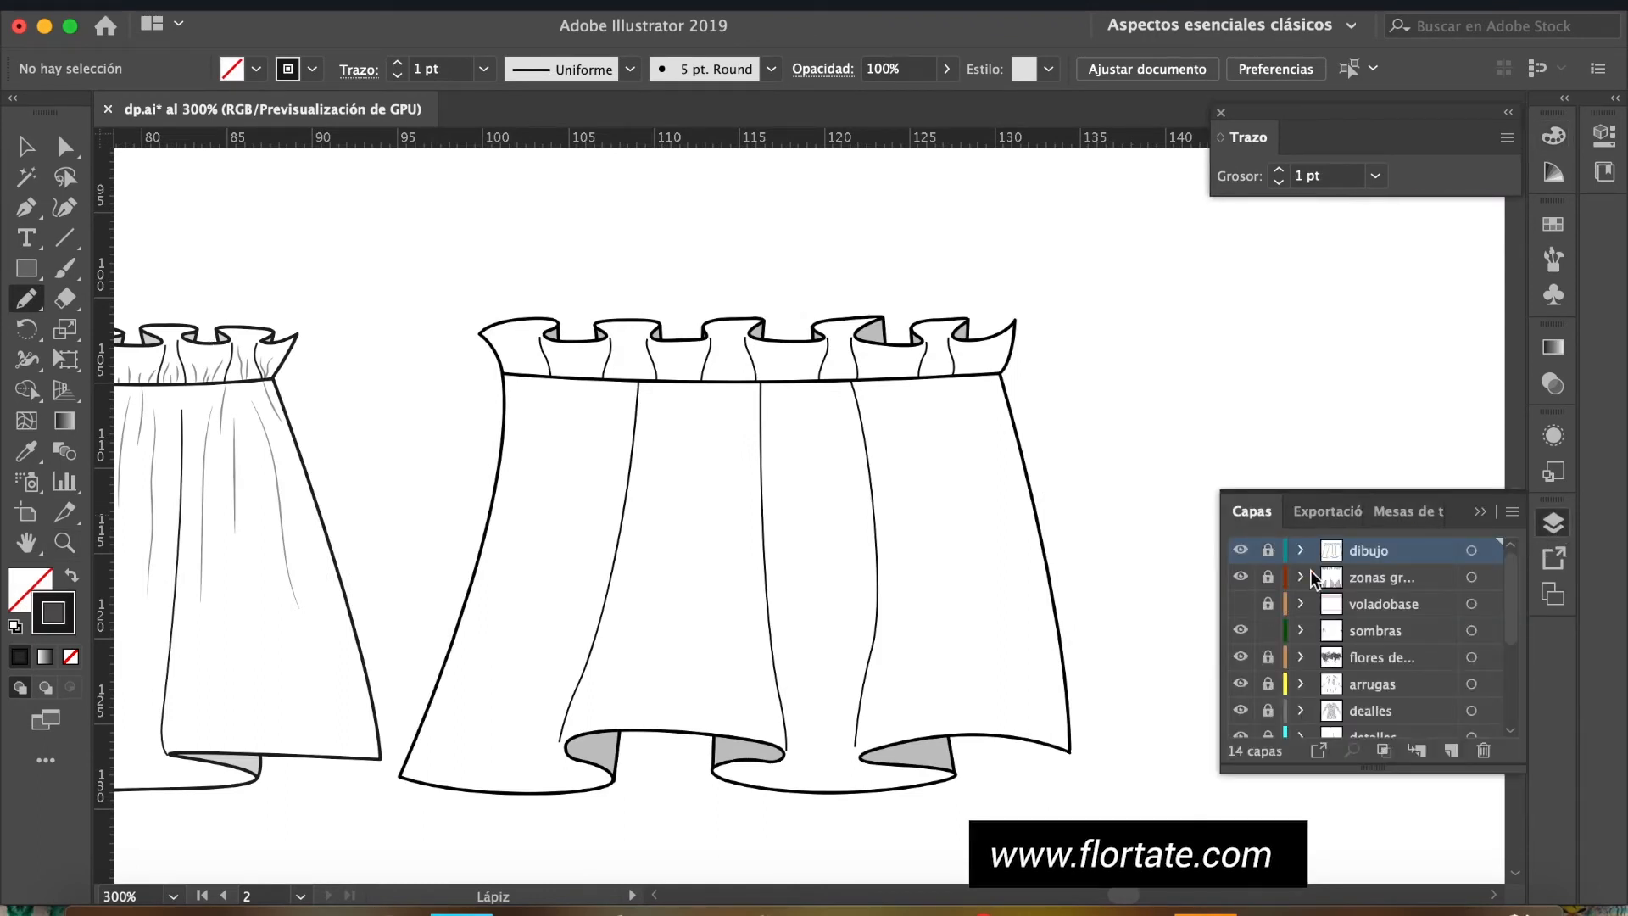
pyautogui.click(1450, 750)
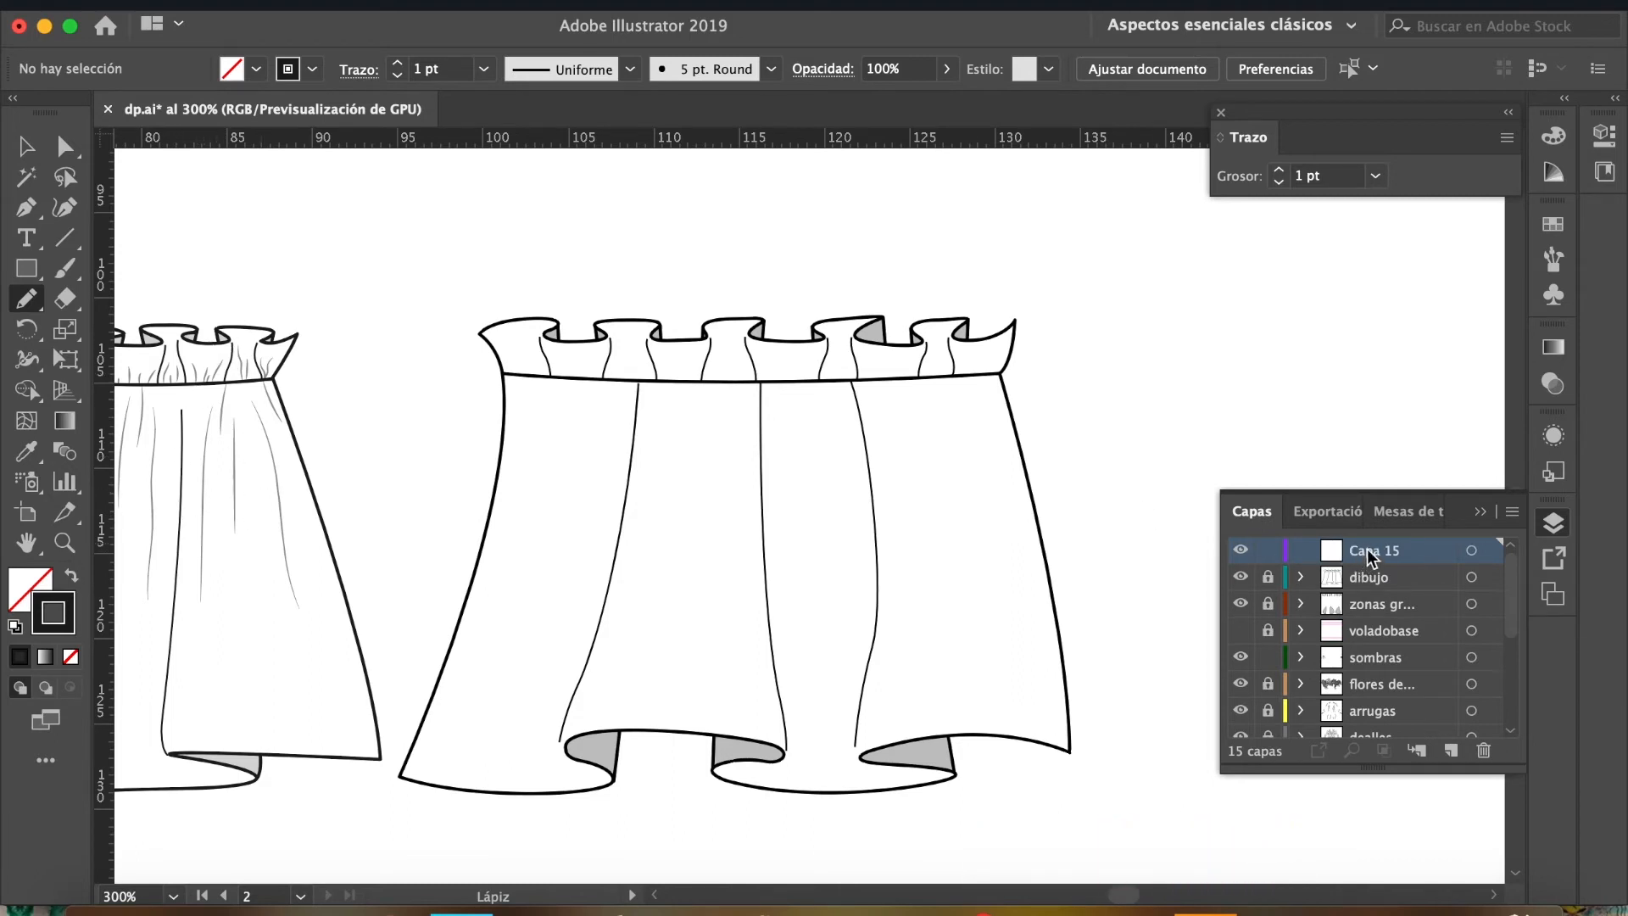
pyautogui.write('movimiento')
pyautogui.press('Return')
pyautogui.click(1480, 511)
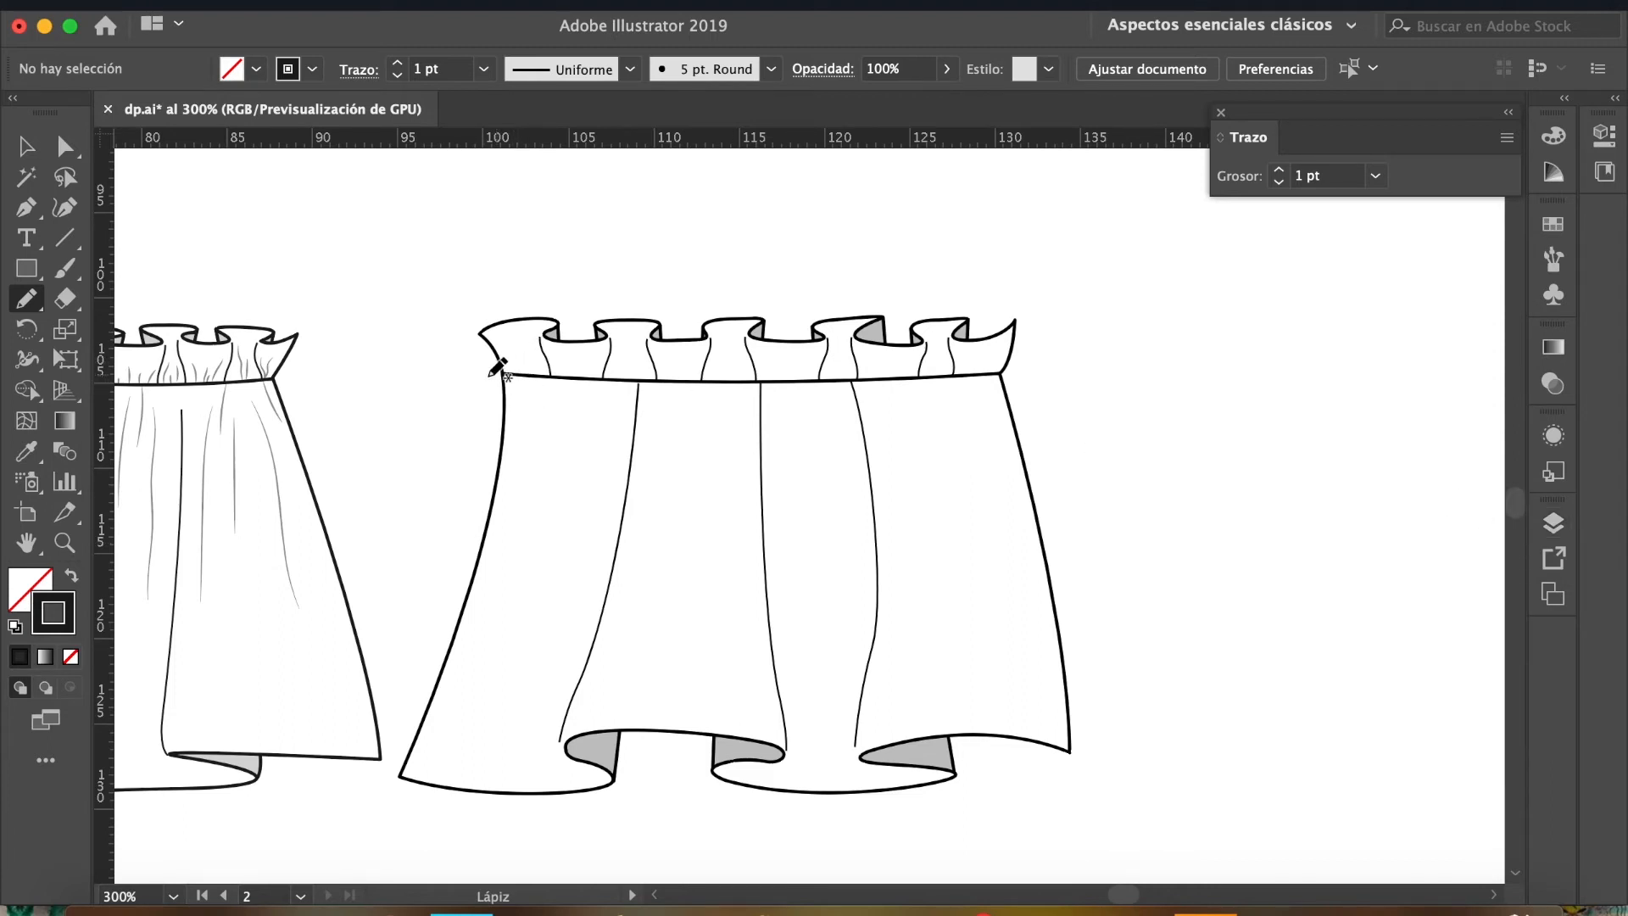
# Draw a short crease with the Pencil tool near the heading's left end, rising from the seam, with a 0,25 pt stroke.
pyautogui.press('z')
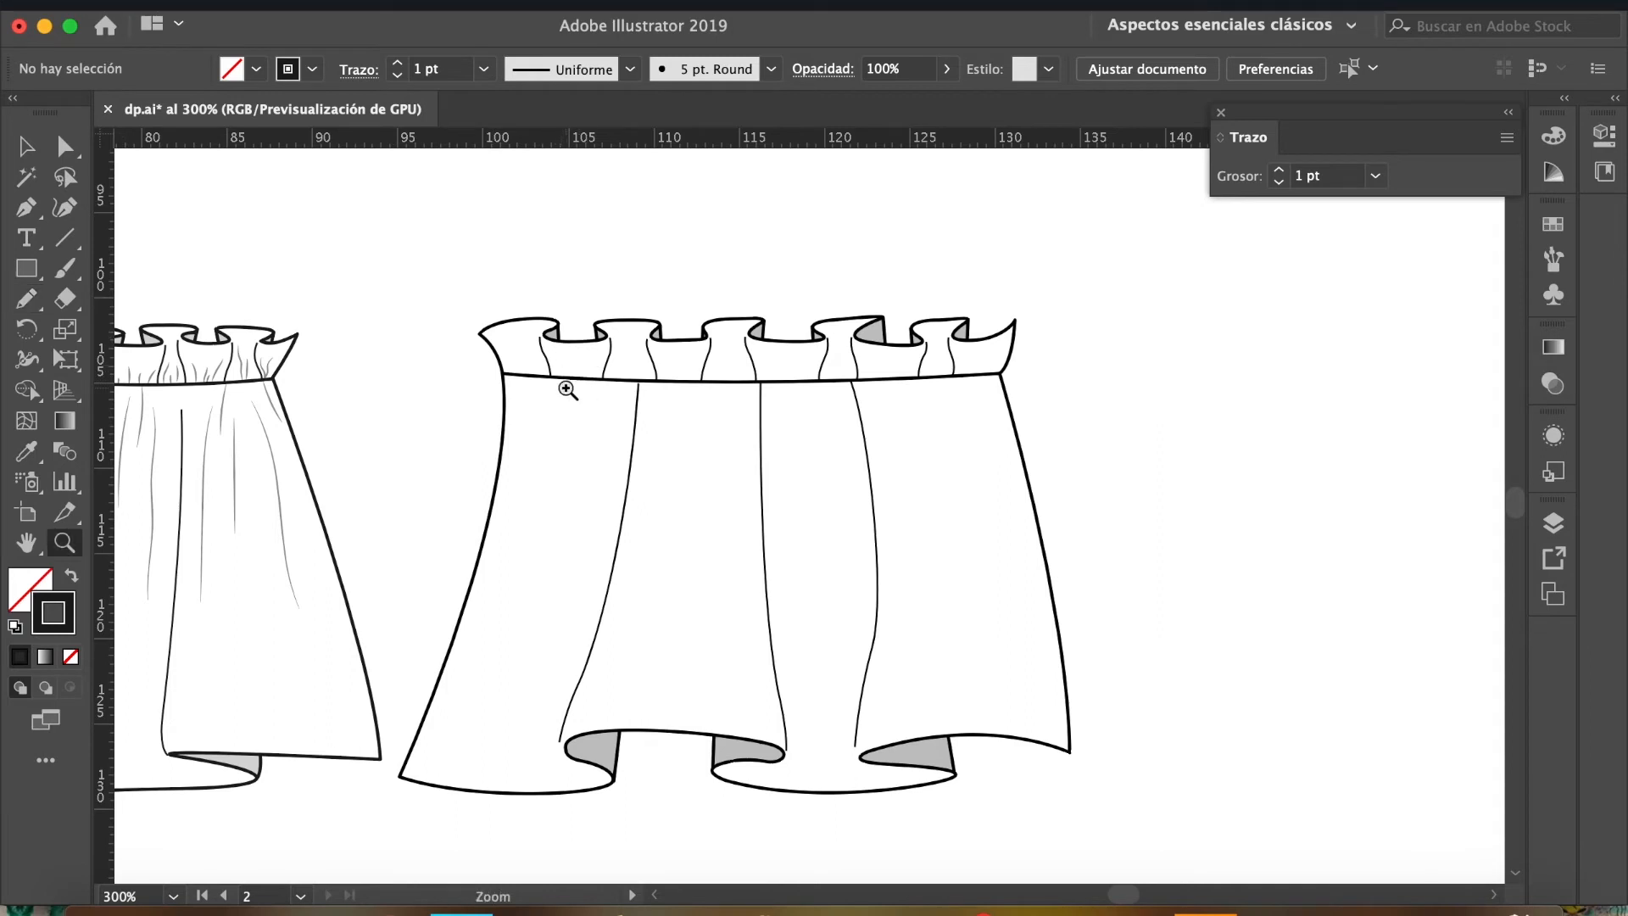
pyautogui.click(585, 392)
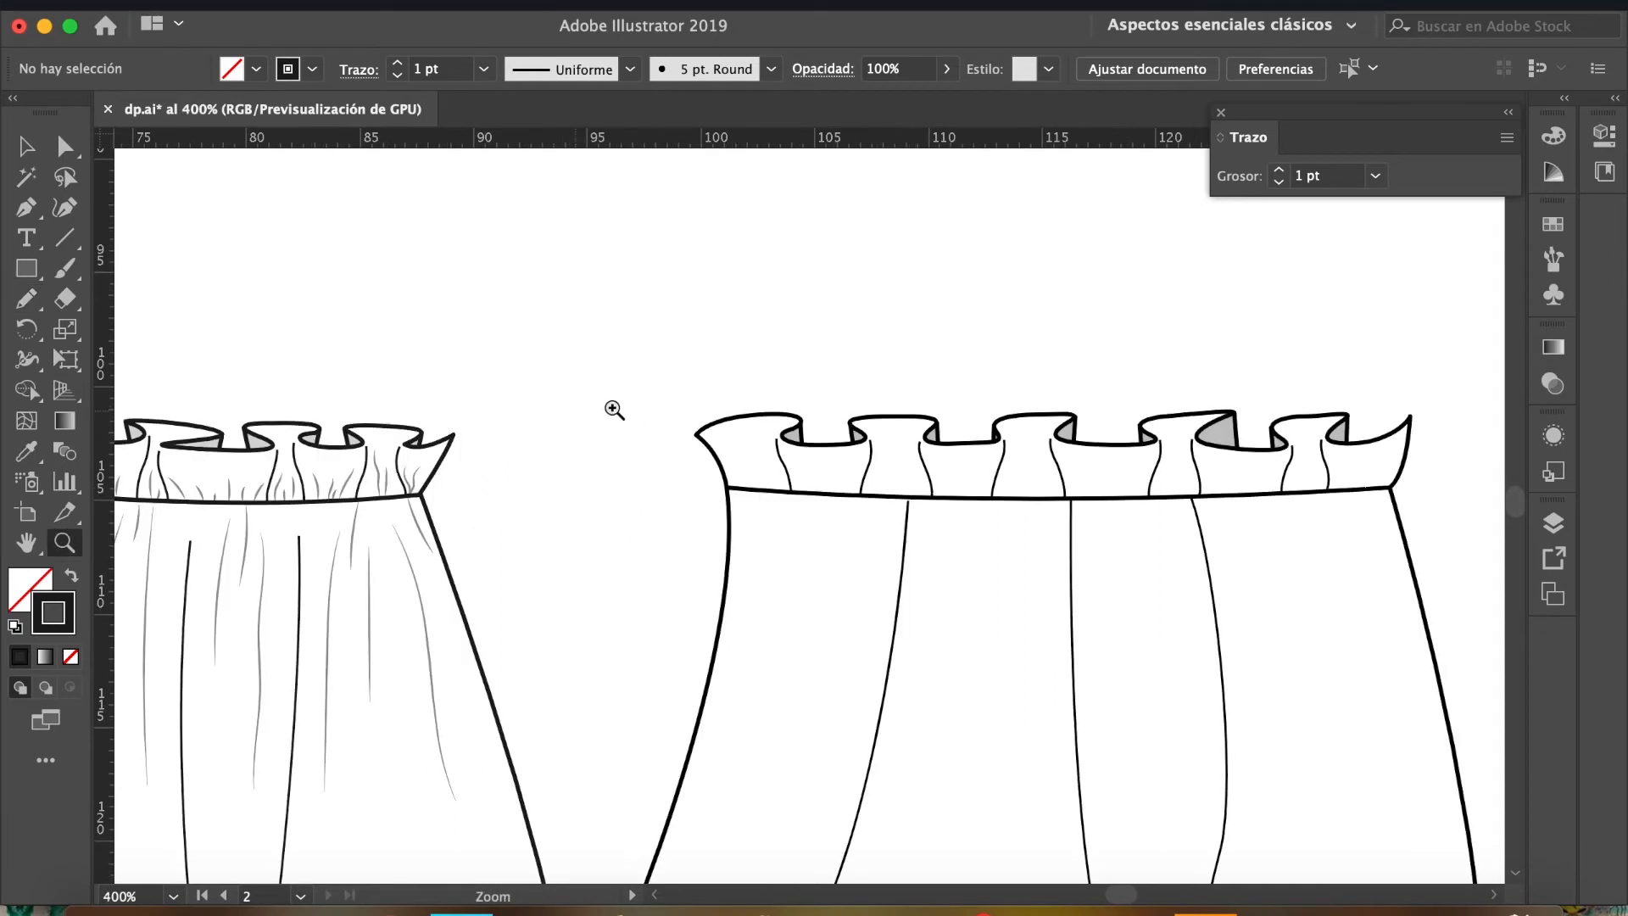
pyautogui.click(847, 509)
pyautogui.press('n')
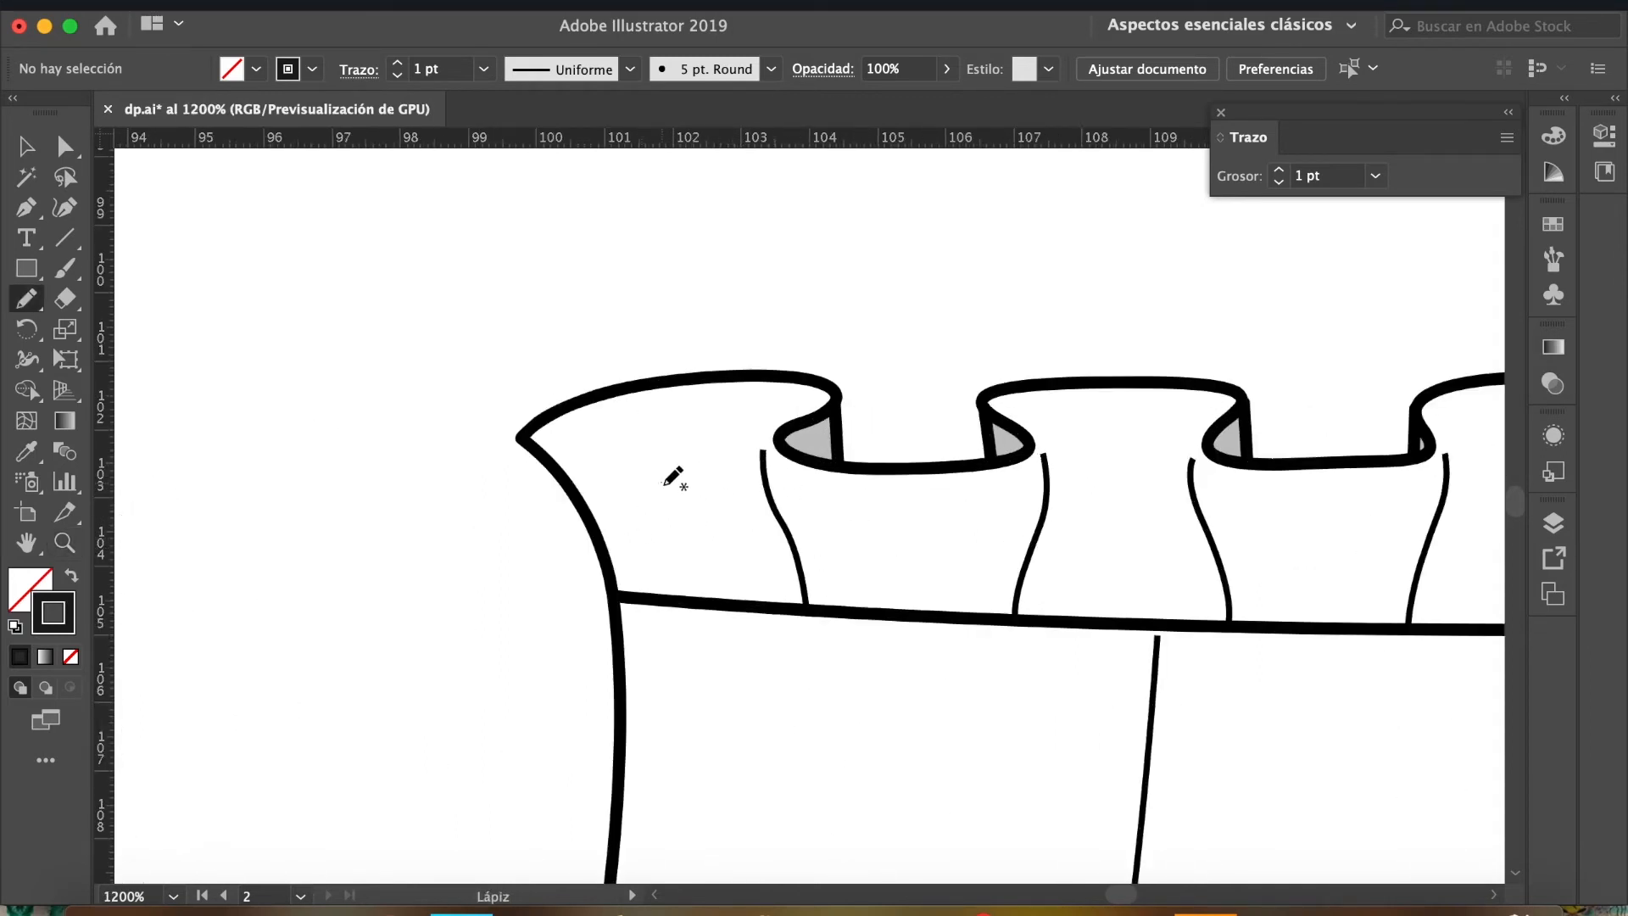
pyautogui.moveTo(663, 482); pyautogui.dragTo(697, 682)
pyautogui.press('v')
pyautogui.click(484, 69)
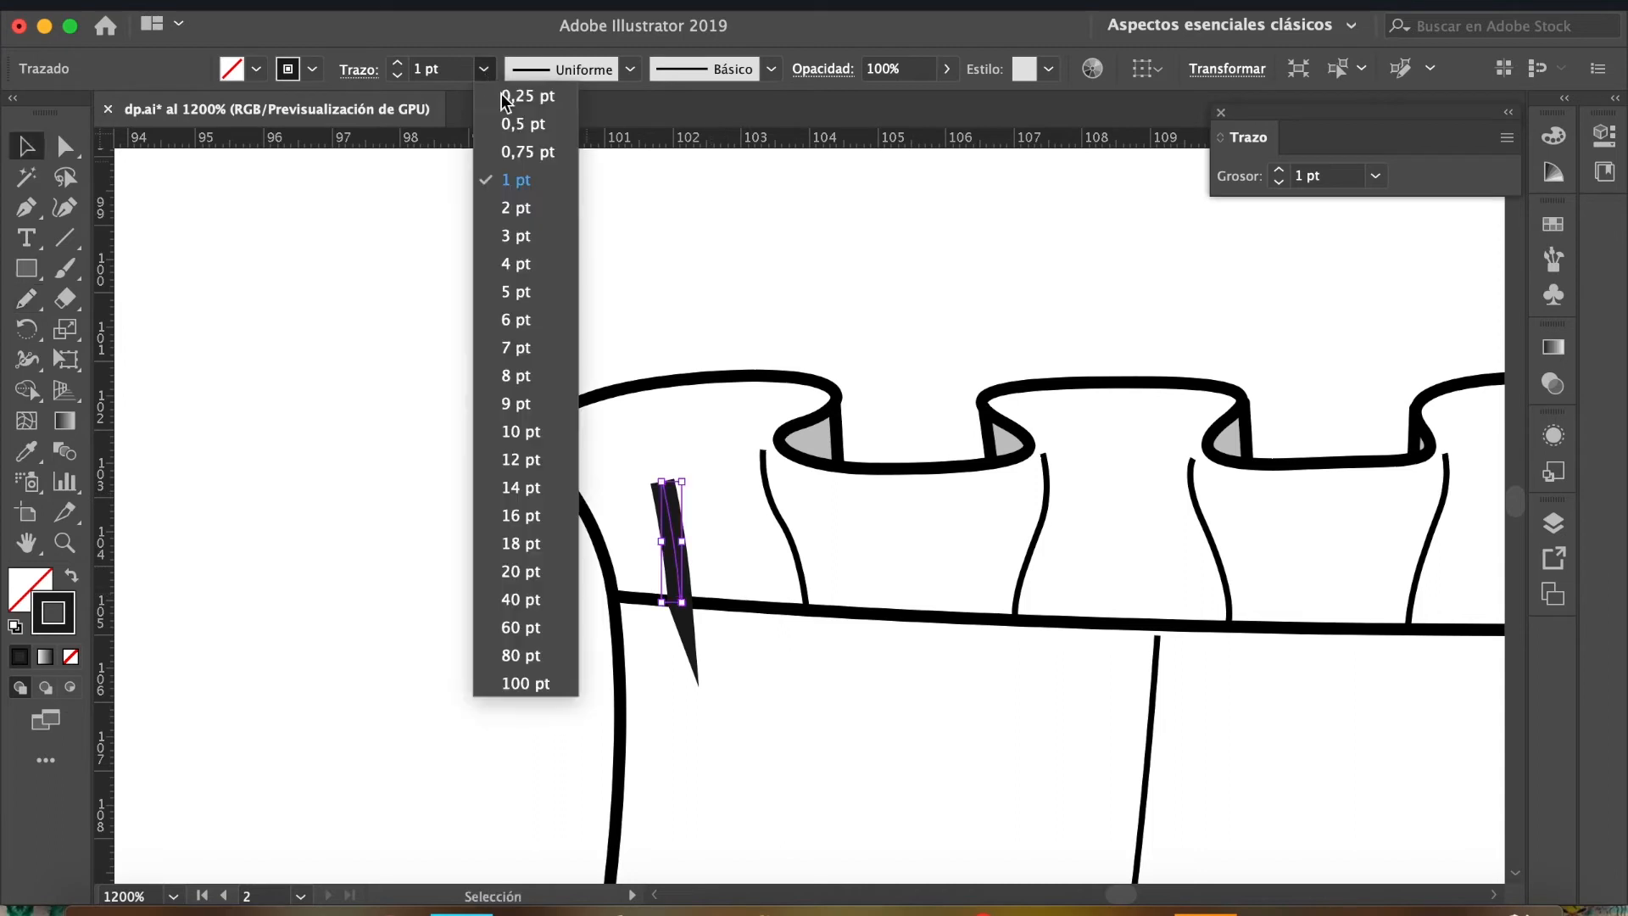
pyautogui.click(521, 96)
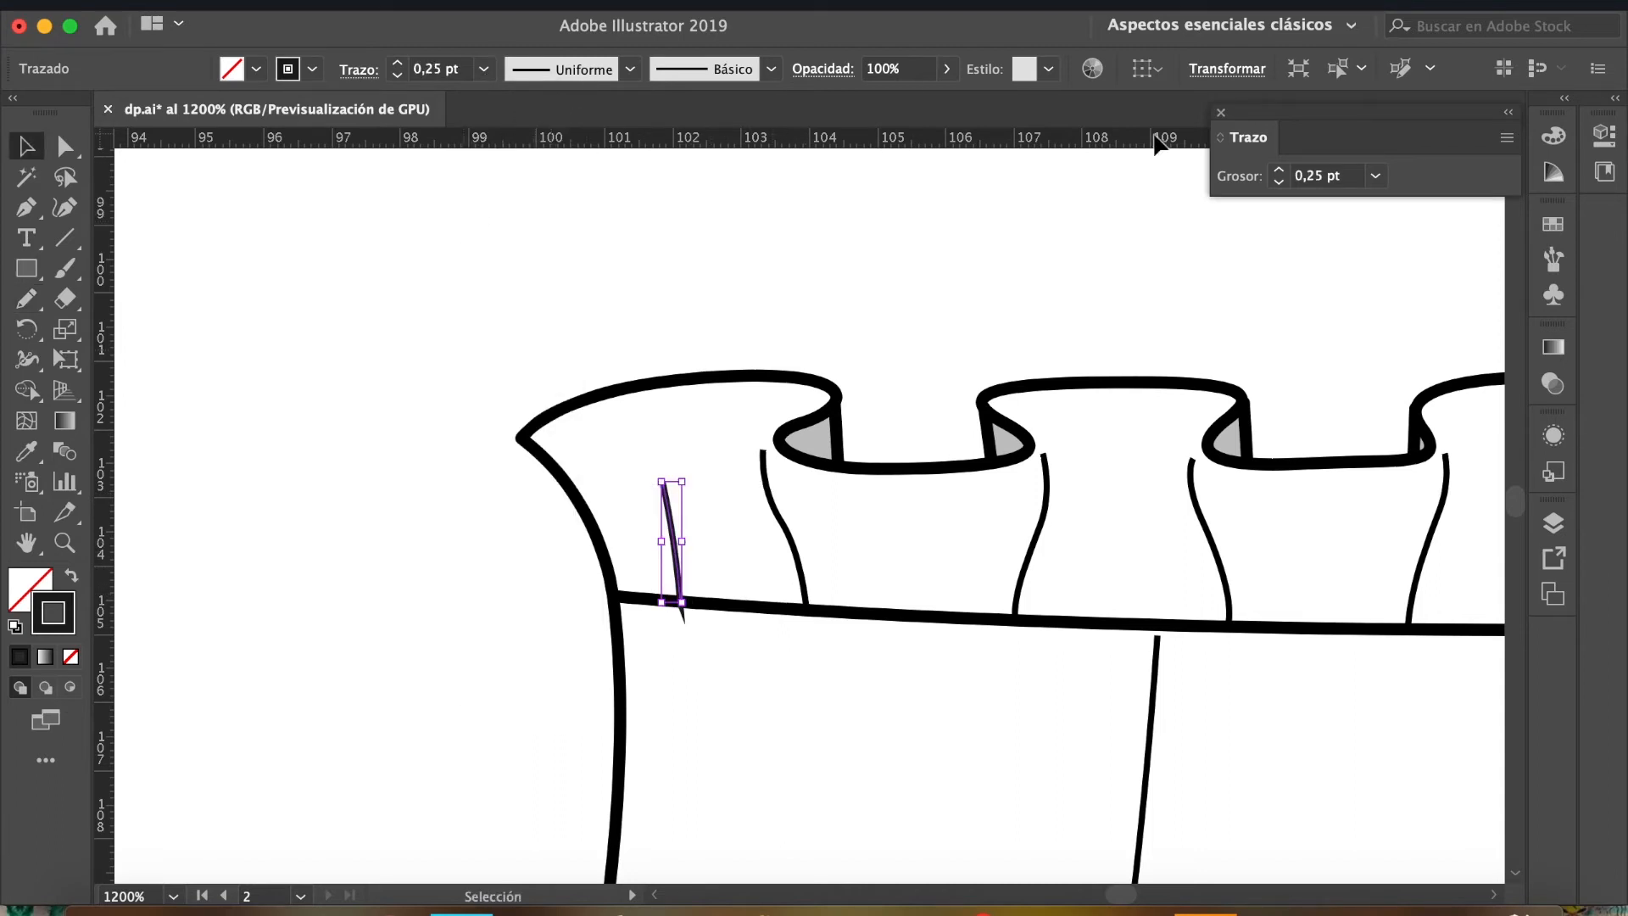
# Give the crease's stroke round corner joins, showing the stroke options for the change and hiding them again.
pyautogui.click(1507, 138)
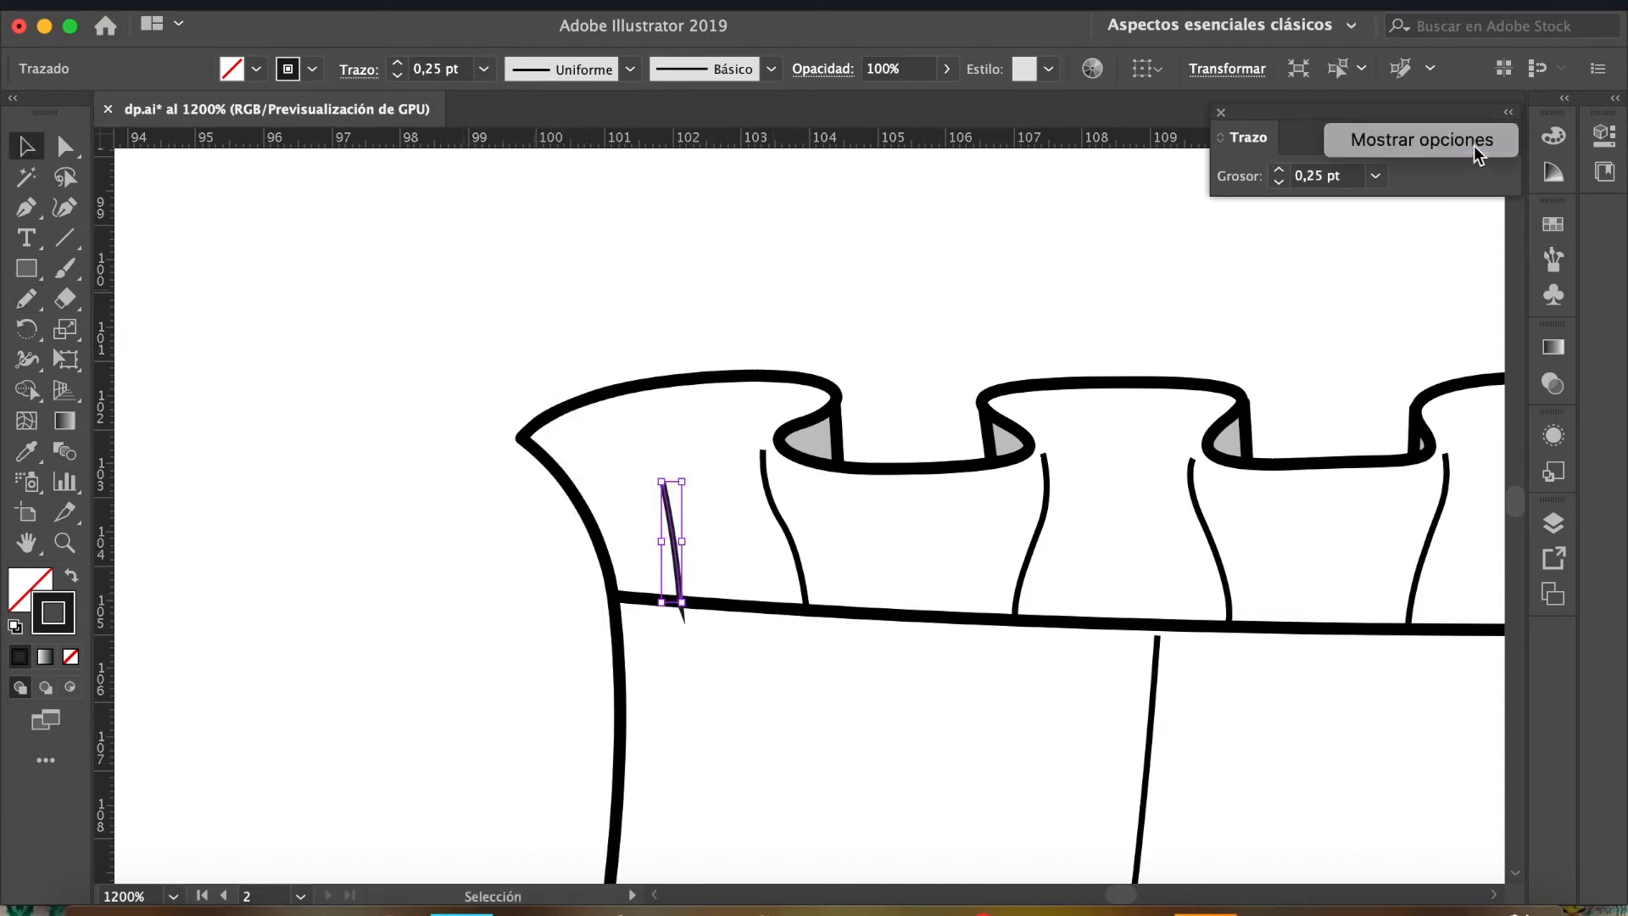
pyautogui.click(1390, 144)
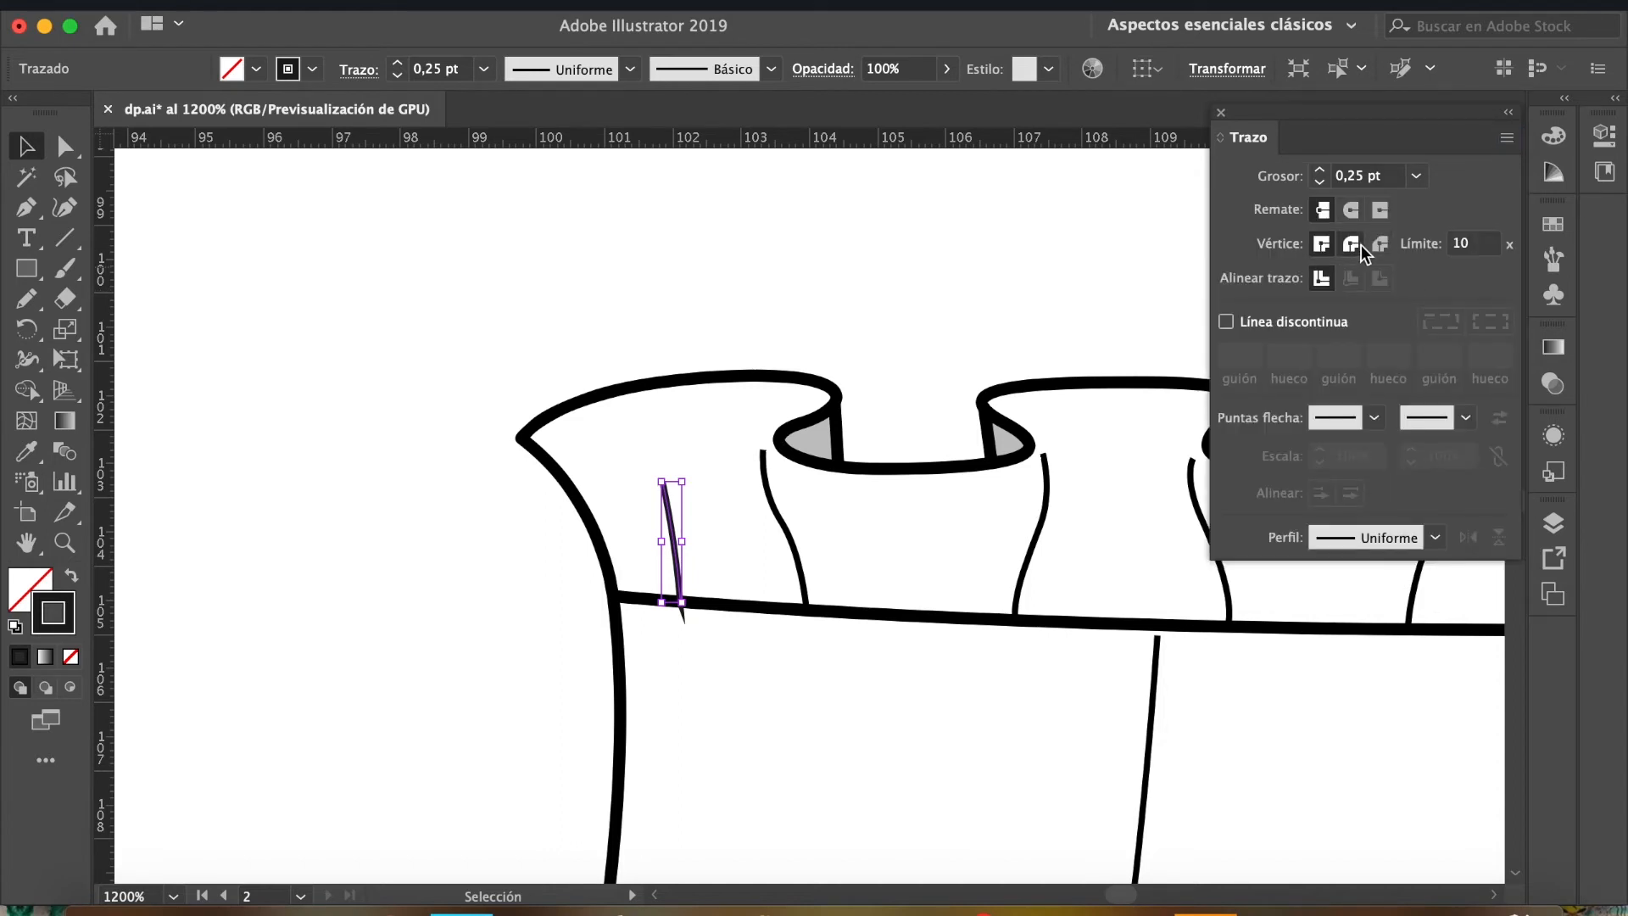
pyautogui.click(1354, 245)
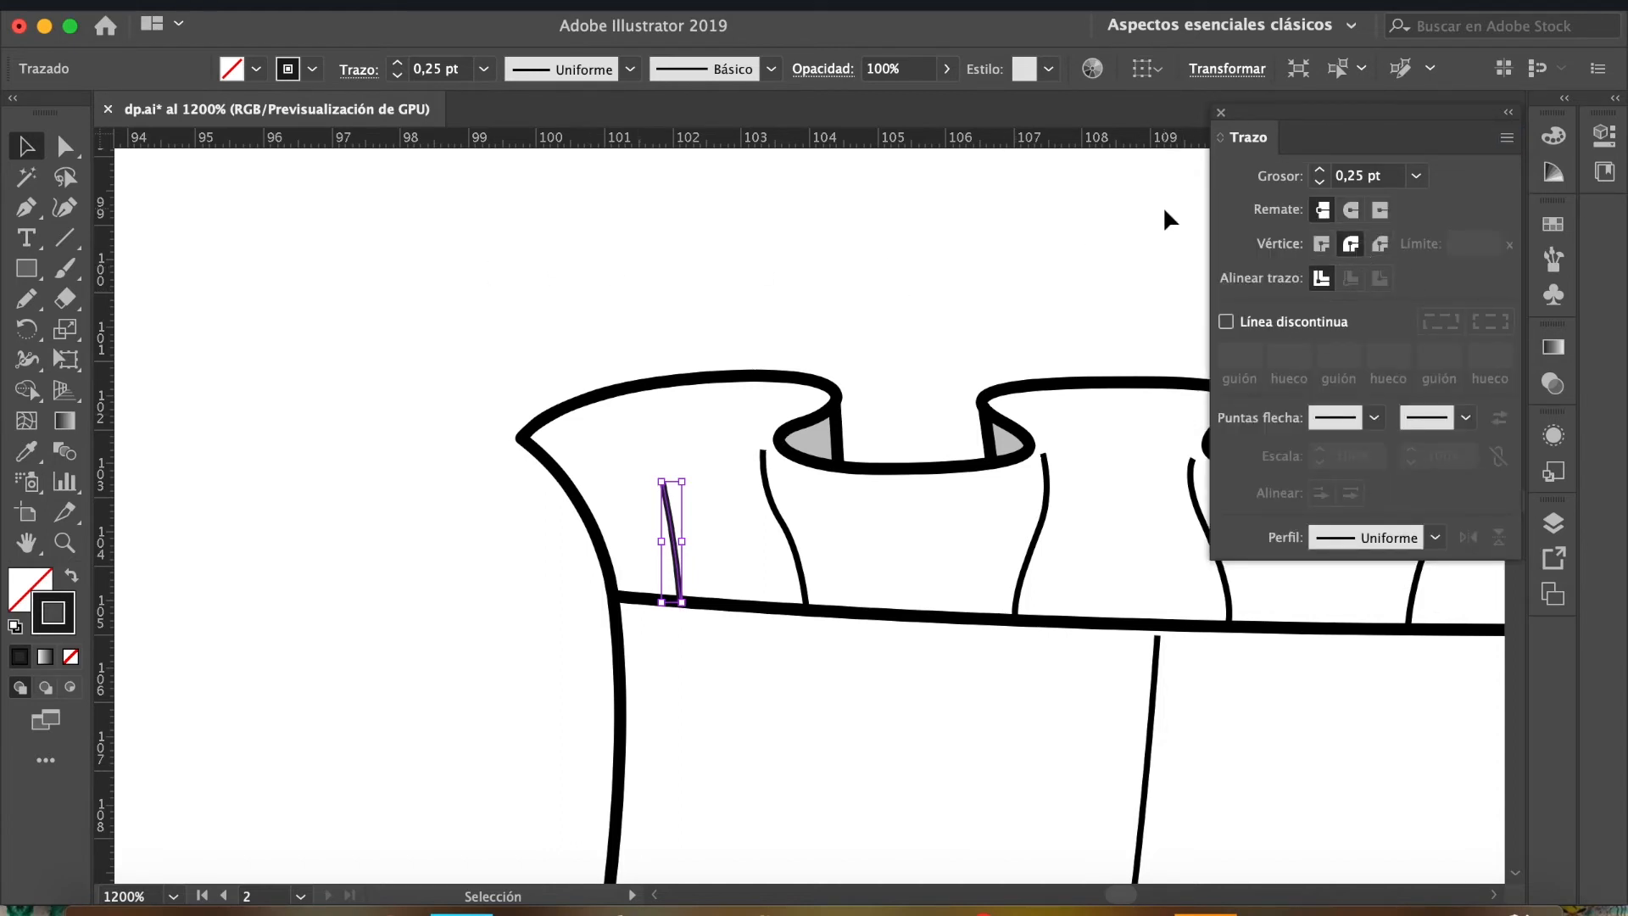
pyautogui.click(1507, 137)
pyautogui.click(1462, 141)
# Draw short freehand 0,25 pt creases rising from the seam between the folds, all along the gathered heading.
pyautogui.press('n')
pyautogui.moveTo(720, 603); pyautogui.dragTo(721, 514)
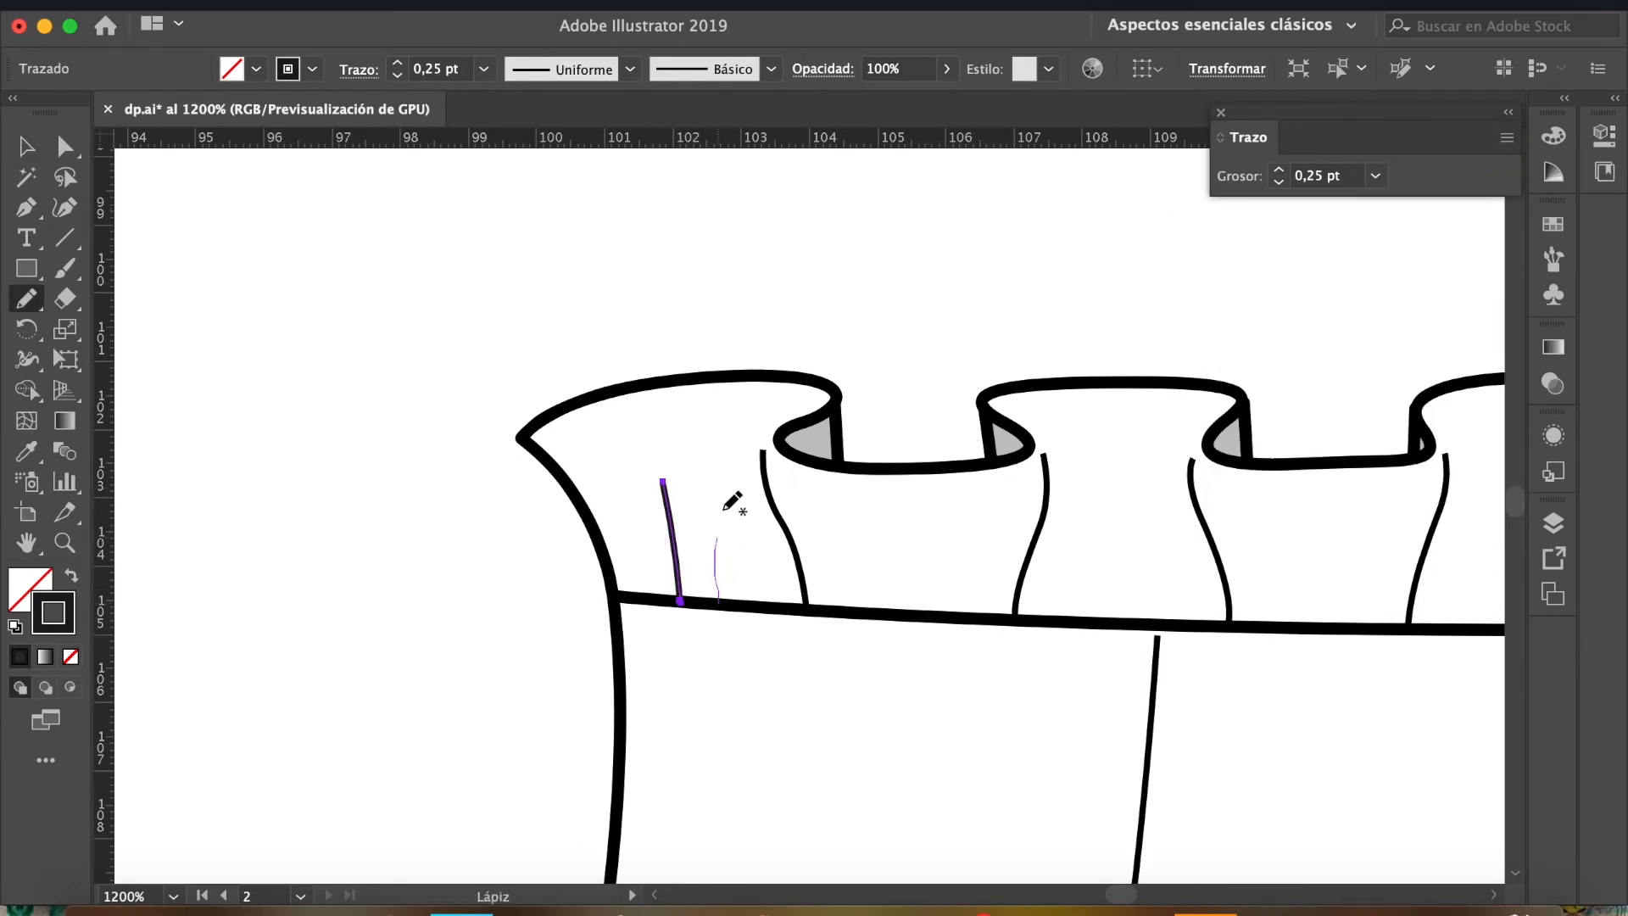
pyautogui.moveTo(842, 523)
pyautogui.mouseDown()
pyautogui.moveTo(853, 602)
pyautogui.moveTo(910, 554)
pyautogui.mouseUp()
pyautogui.moveTo(938, 608); pyautogui.dragTo(987, 499)
pyautogui.moveTo(1085, 510)
pyautogui.mouseDown()
pyautogui.moveTo(683, 465)
pyautogui.moveTo(686, 575)
pyautogui.mouseUp()
pyautogui.moveTo(710, 513); pyautogui.dragTo(715, 576)
pyautogui.moveTo(762, 571); pyautogui.dragTo(747, 453)
pyautogui.moveTo(872, 499)
pyautogui.mouseDown()
pyautogui.moveTo(882, 579)
pyautogui.moveTo(930, 527)
pyautogui.mouseUp()
pyautogui.moveTo(952, 578); pyautogui.dragTo(990, 448)
pyautogui.moveTo(1167, 445); pyautogui.dragTo(811, 398)
pyautogui.moveTo(729, 429); pyautogui.dragTo(733, 527)
pyautogui.moveTo(767, 528); pyautogui.dragTo(775, 476)
pyautogui.moveTo(920, 462)
pyautogui.mouseDown()
pyautogui.moveTo(925, 538)
pyautogui.moveTo(1016, 481)
pyautogui.mouseUp()
pyautogui.moveTo(1044, 530); pyautogui.dragTo(1083, 427)
pyautogui.moveTo(1228, 454); pyautogui.dragTo(739, 465)
pyautogui.moveTo(725, 441); pyautogui.dragTo(716, 535)
pyautogui.moveTo(856, 464)
pyautogui.mouseDown()
pyautogui.moveTo(872, 529)
pyautogui.moveTo(925, 464)
pyautogui.mouseUp()
pyautogui.moveTo(952, 528)
pyautogui.mouseDown()
pyautogui.moveTo(987, 456)
pyautogui.moveTo(640, 488)
pyautogui.mouseUp()
pyautogui.moveTo(748, 549); pyautogui.dragTo(743, 451)
pyautogui.moveTo(878, 548)
pyautogui.mouseDown()
pyautogui.moveTo(863, 465)
pyautogui.moveTo(913, 500)
pyautogui.mouseUp()
pyautogui.moveTo(702, 727); pyautogui.dragTo(839, 393)
pyautogui.press('z')
pyautogui.keyDown('alt'); pyautogui.click(761, 564); pyautogui.keyUp('alt')
pyautogui.keyDown('alt'); pyautogui.click(768, 545); pyautogui.keyUp('alt')
pyautogui.keyDown('alt'); pyautogui.click(778, 547); pyautogui.keyUp('alt')
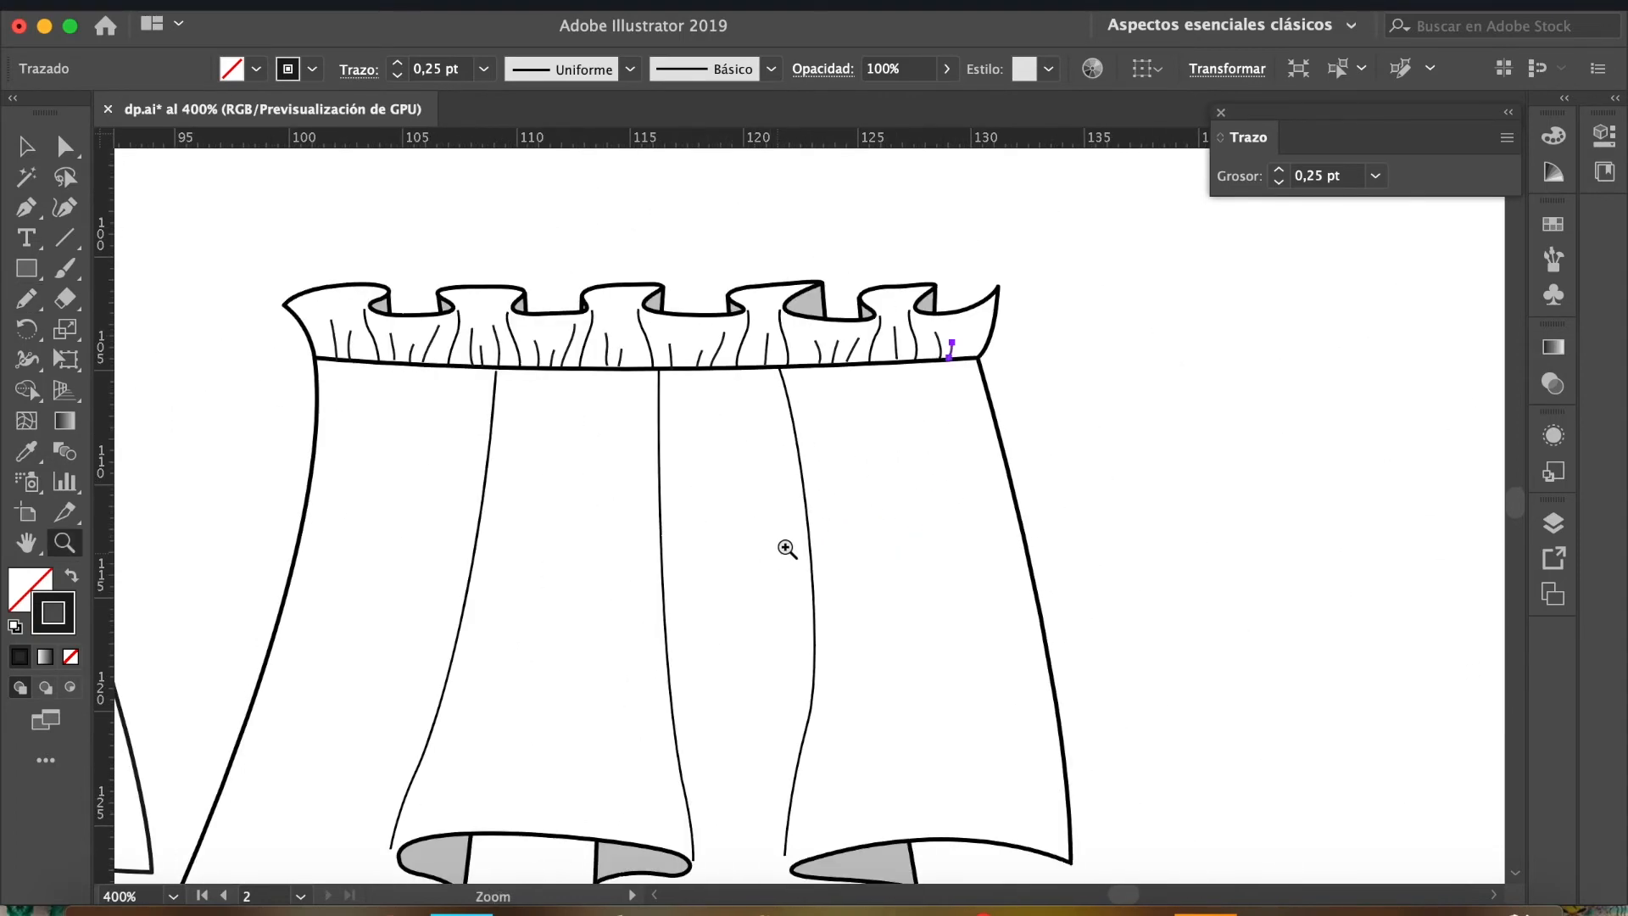
pyautogui.moveTo(880, 529); pyautogui.dragTo(878, 465)
pyautogui.press('n')
pyautogui.moveTo(922, 299); pyautogui.dragTo(934, 513)
pyautogui.press('super+z')
pyautogui.moveTo(924, 299); pyautogui.dragTo(964, 616)
pyautogui.press('super+z')
# Draw long freehand 0,25 pt gather lines of varied length falling from the seam across the whole skirt of the ruffle.
pyautogui.moveTo(926, 300); pyautogui.dragTo(946, 534)
pyautogui.moveTo(813, 307)
pyautogui.mouseDown()
pyautogui.moveTo(846, 545)
pyautogui.moveTo(864, 418)
pyautogui.mouseUp()
pyautogui.moveTo(888, 305); pyautogui.dragTo(901, 479)
pyautogui.hscroll(-2, 770, 327)
pyautogui.moveTo(749, 321); pyautogui.dragTo(758, 542)
pyautogui.moveTo(818, 318)
pyautogui.mouseDown()
pyautogui.moveTo(831, 387)
pyautogui.moveTo(786, 447)
pyautogui.mouseUp()
pyautogui.moveTo(602, 321); pyautogui.dragTo(549, 627)
pyautogui.moveTo(634, 345); pyautogui.dragTo(621, 482)
pyautogui.moveTo(676, 322); pyautogui.dragTo(676, 579)
pyautogui.moveTo(519, 331)
pyautogui.mouseDown()
pyautogui.moveTo(506, 477)
pyautogui.moveTo(466, 617)
pyautogui.mouseUp()
pyautogui.moveTo(469, 350); pyautogui.dragTo(444, 468)
pyautogui.moveTo(438, 319); pyautogui.dragTo(381, 660)
pyautogui.moveTo(610, 416); pyautogui.dragTo(961, 420)
pyautogui.press('z')
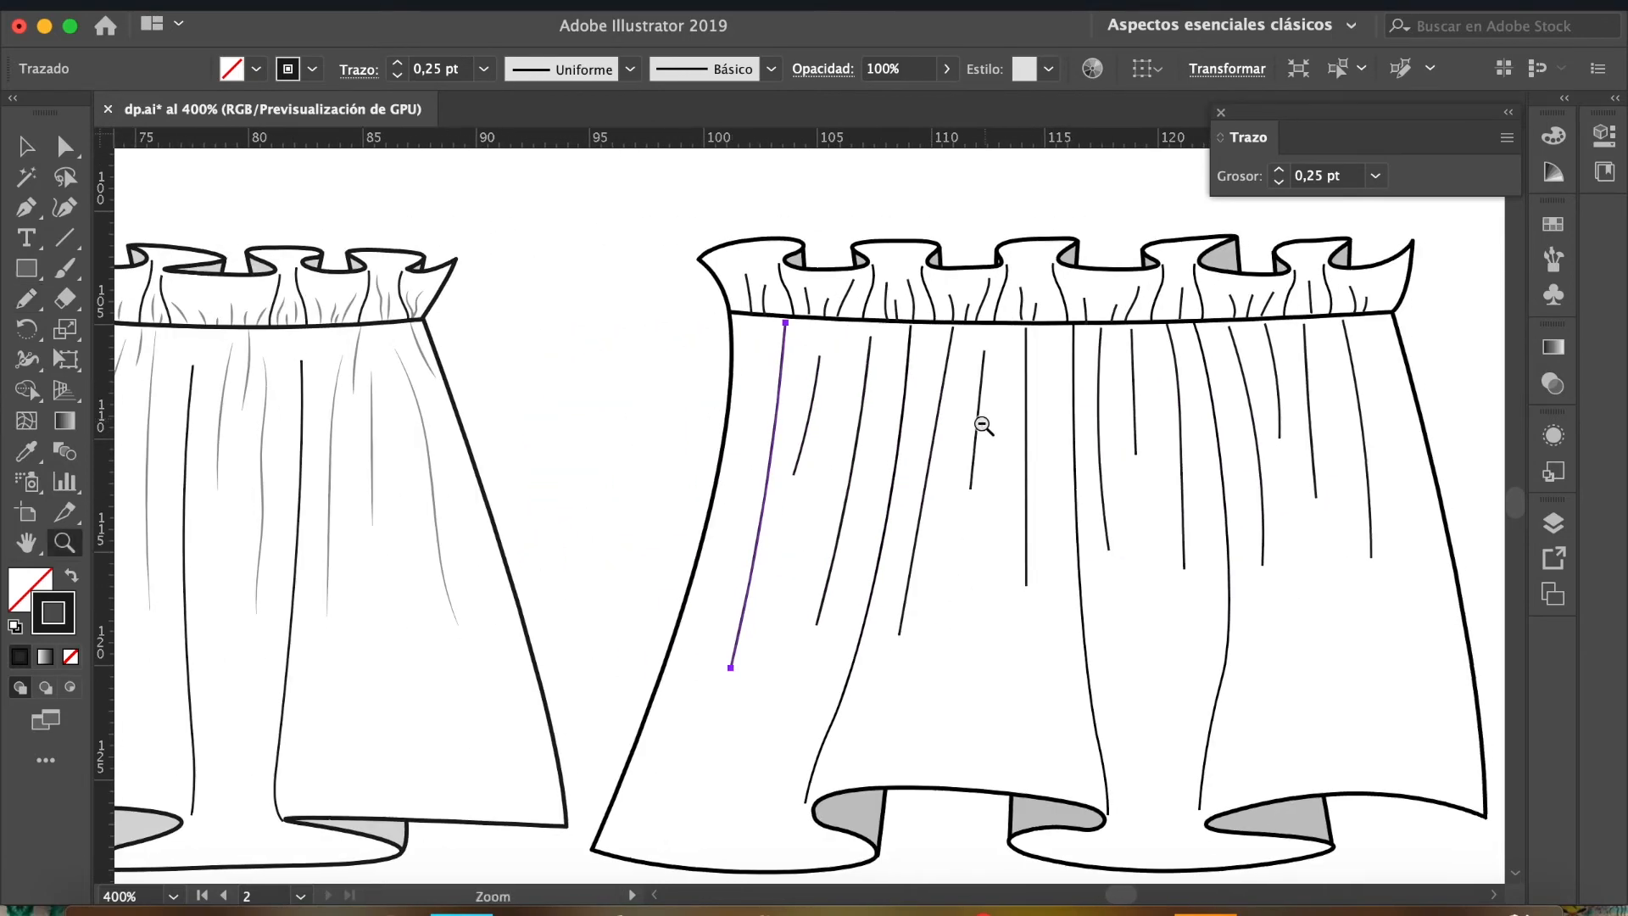
pyautogui.keyDown('alt'); pyautogui.click(985, 417); pyautogui.keyUp('alt')
pyautogui.keyDown('alt'); pyautogui.click(985, 417); pyautogui.keyUp('alt')
pyautogui.moveTo(923, 493); pyautogui.dragTo(960, 403)
pyautogui.press('v')
pyautogui.click(1019, 573)
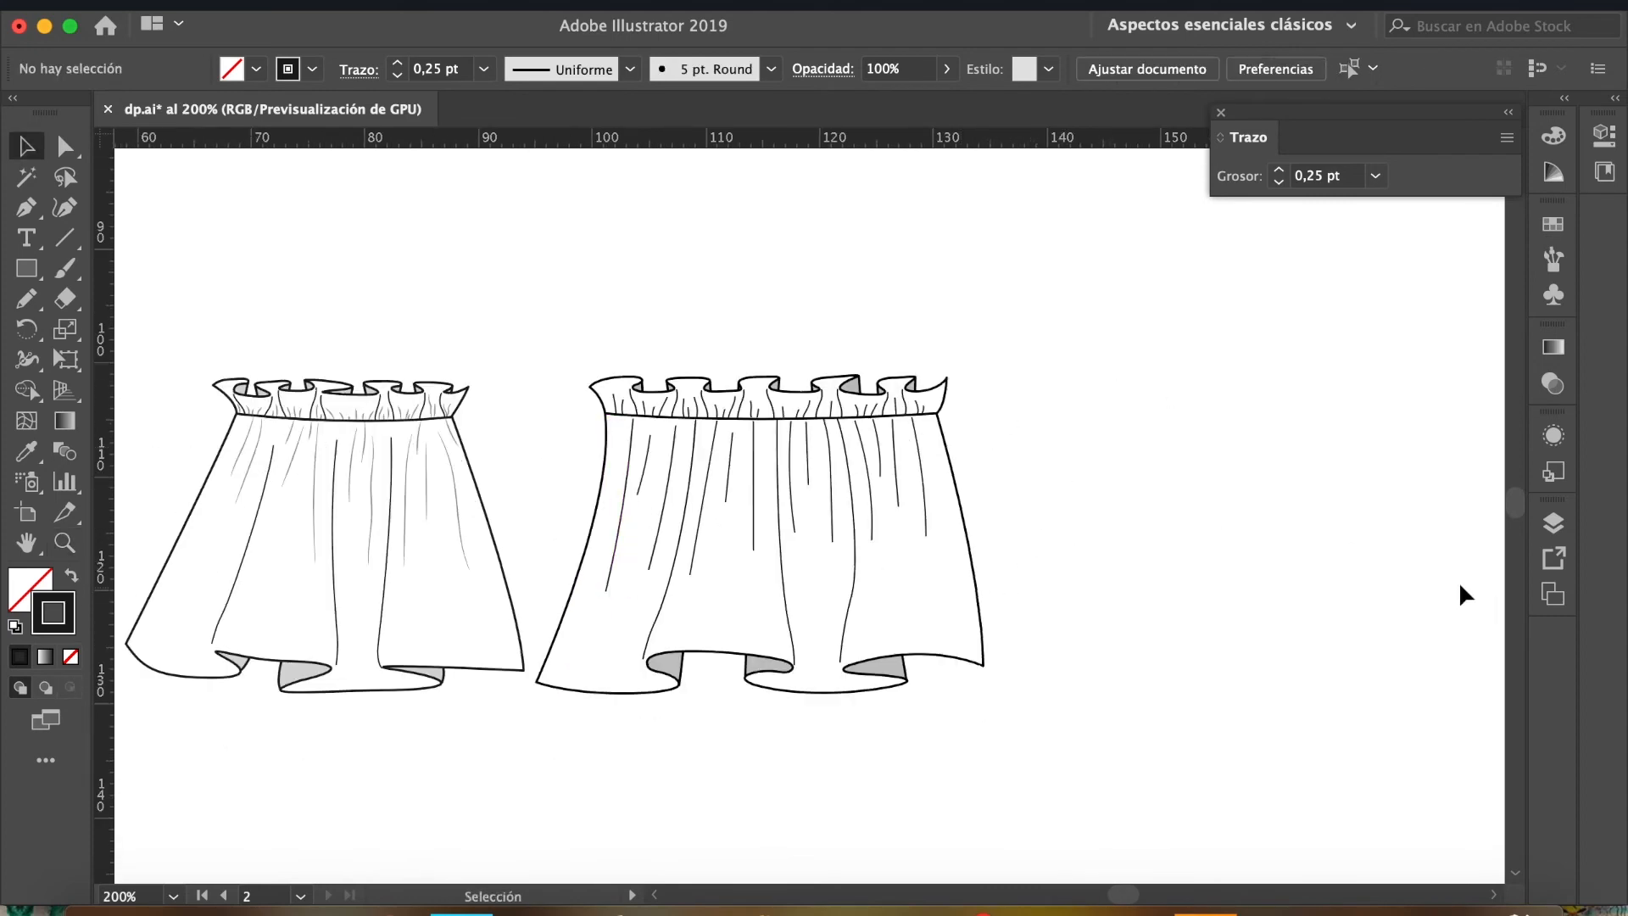
# Select all artwork on the movimiento layer and apply the lens-shaped width profile that tapers at both ends.
pyautogui.click(1544, 524)
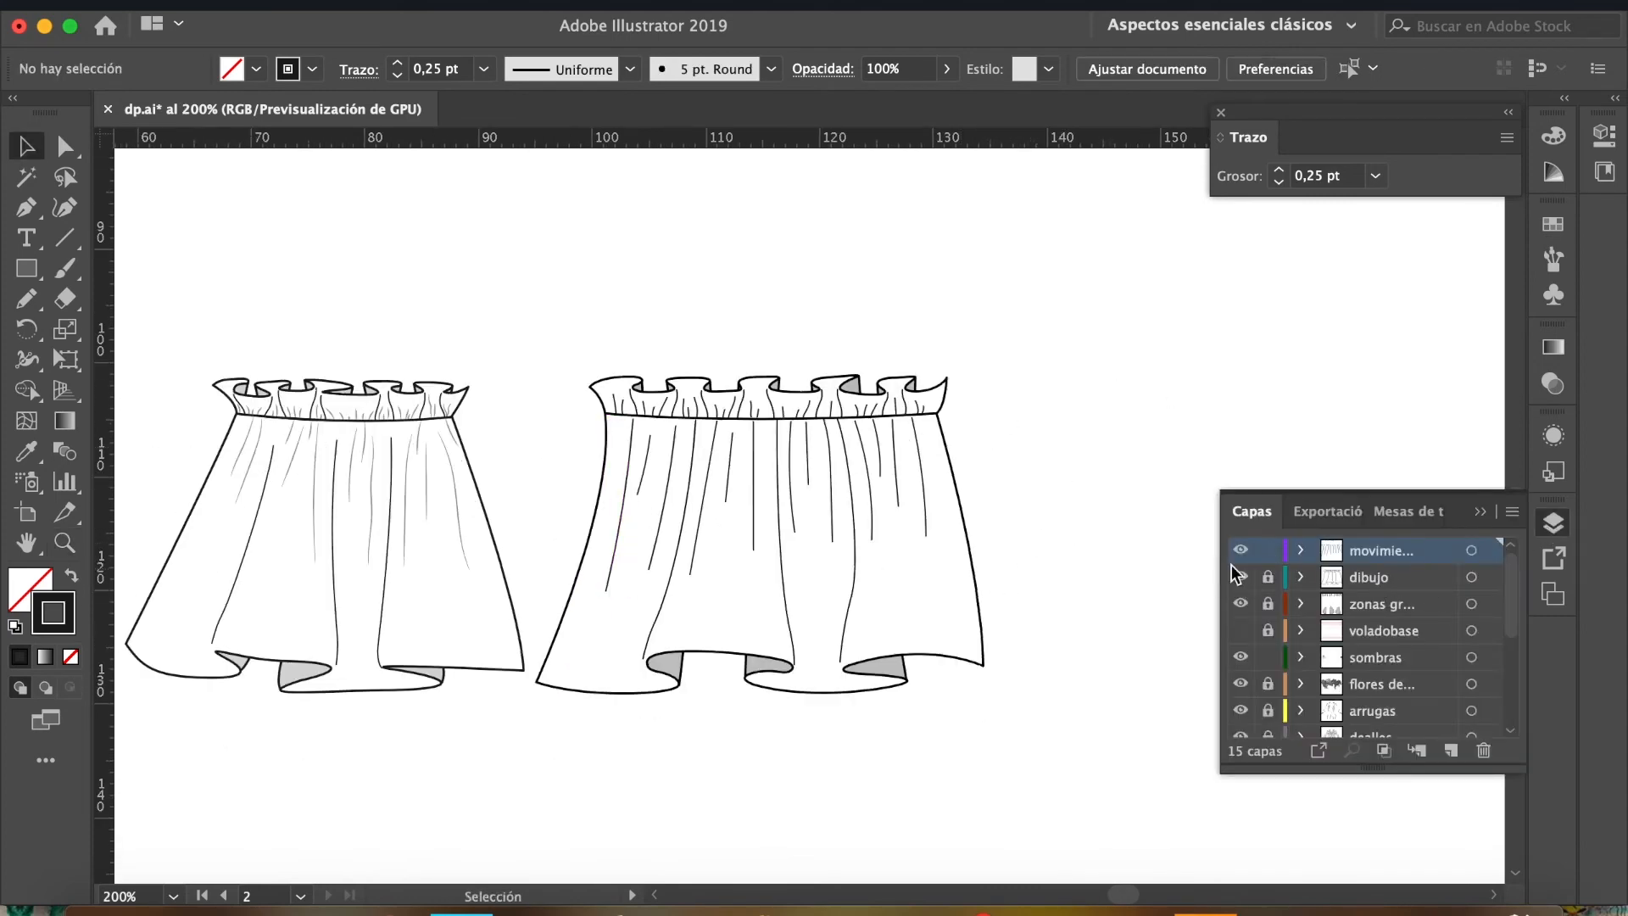
pyautogui.click(1471, 551)
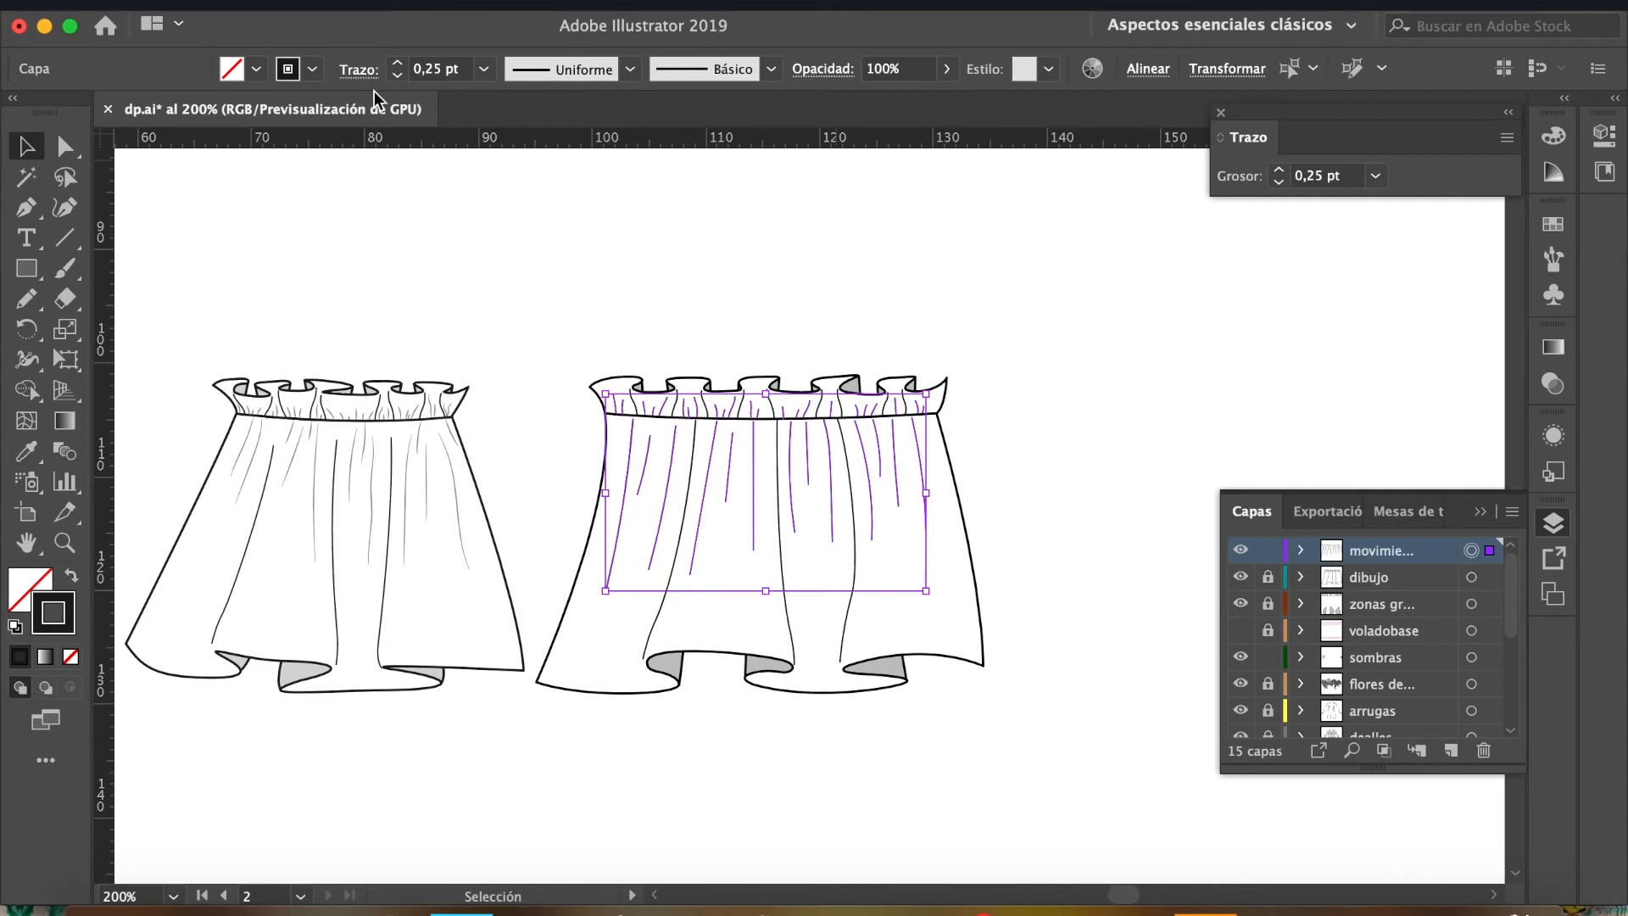
pyautogui.click(630, 68)
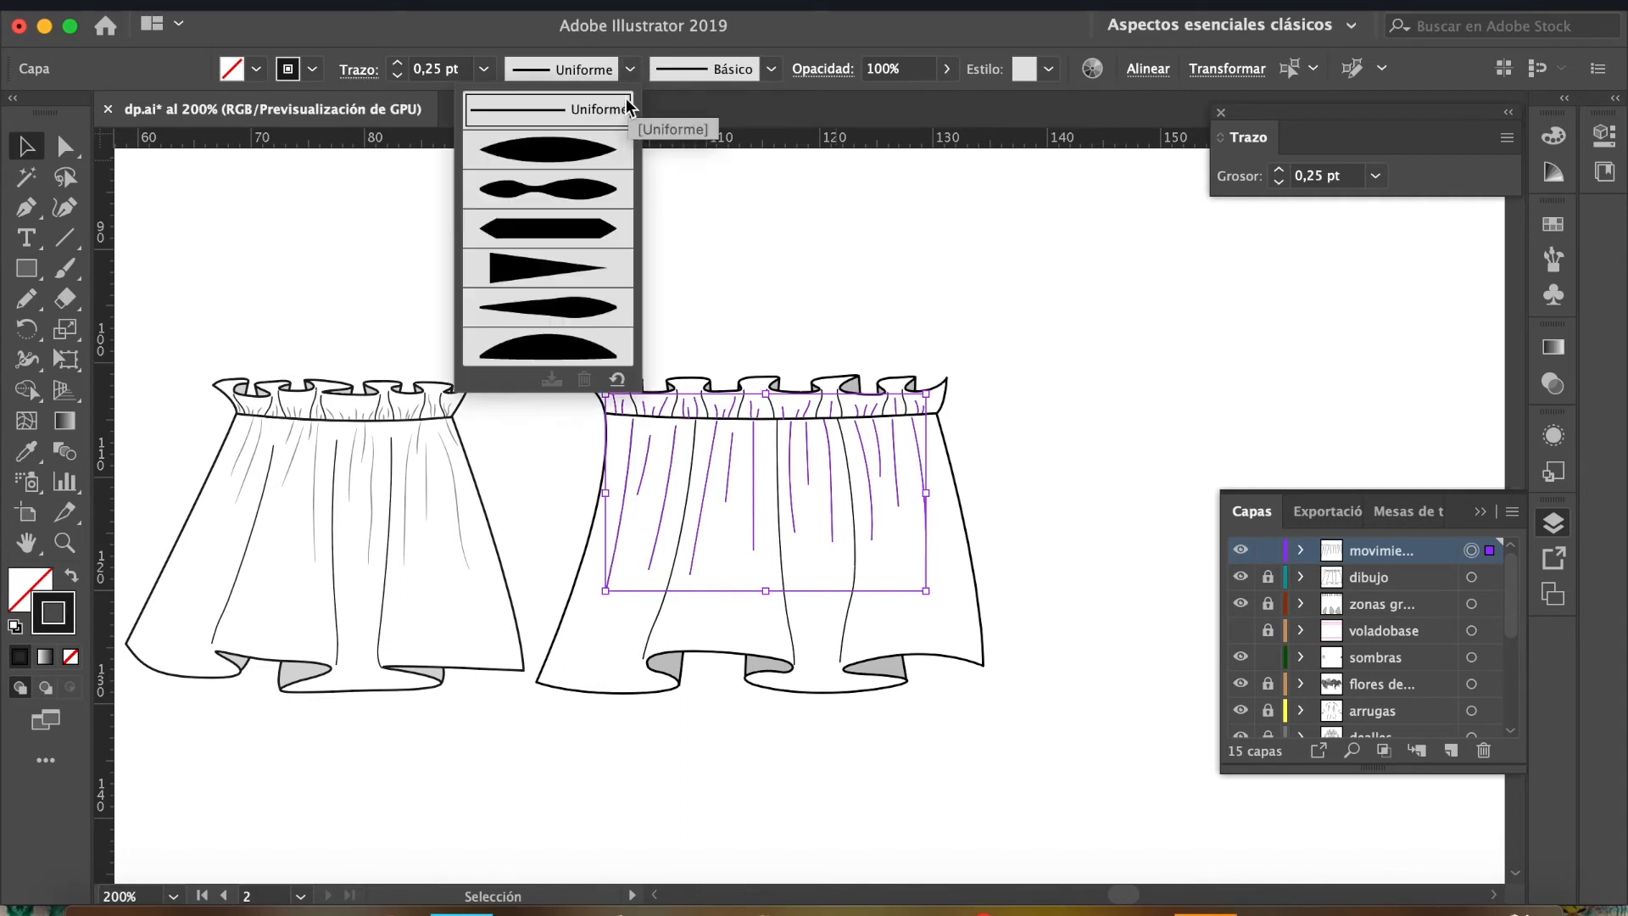
pyautogui.click(611, 159)
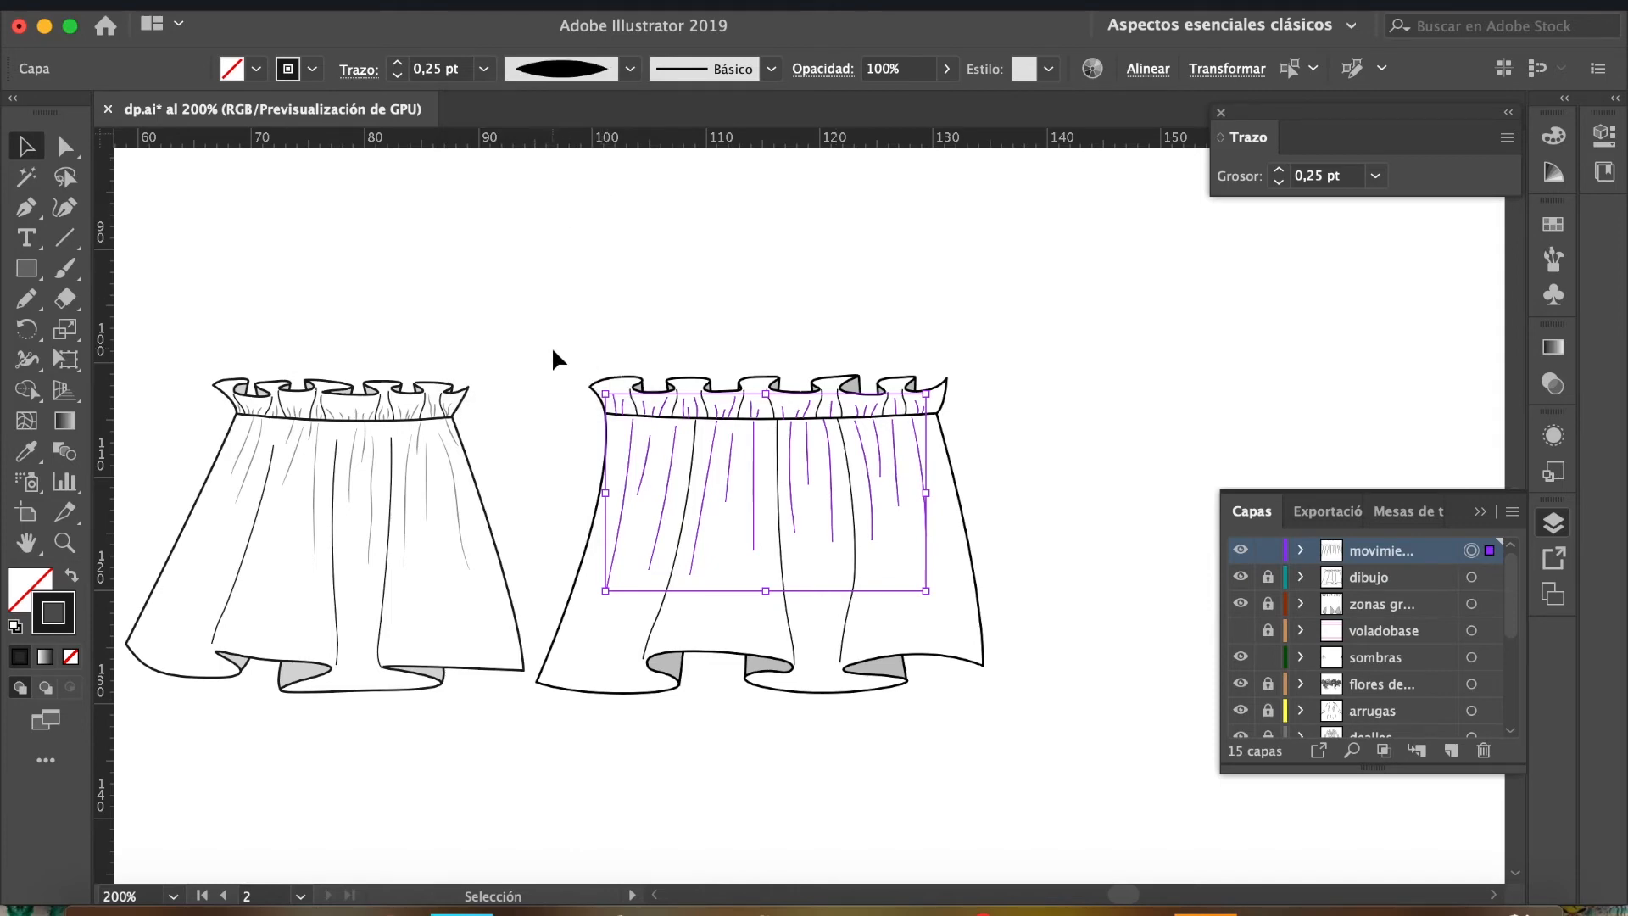
# Examine the tapered gather lines and creases up close, and check them against the whole ruffle.
pyautogui.press('z')
pyautogui.click(734, 476)
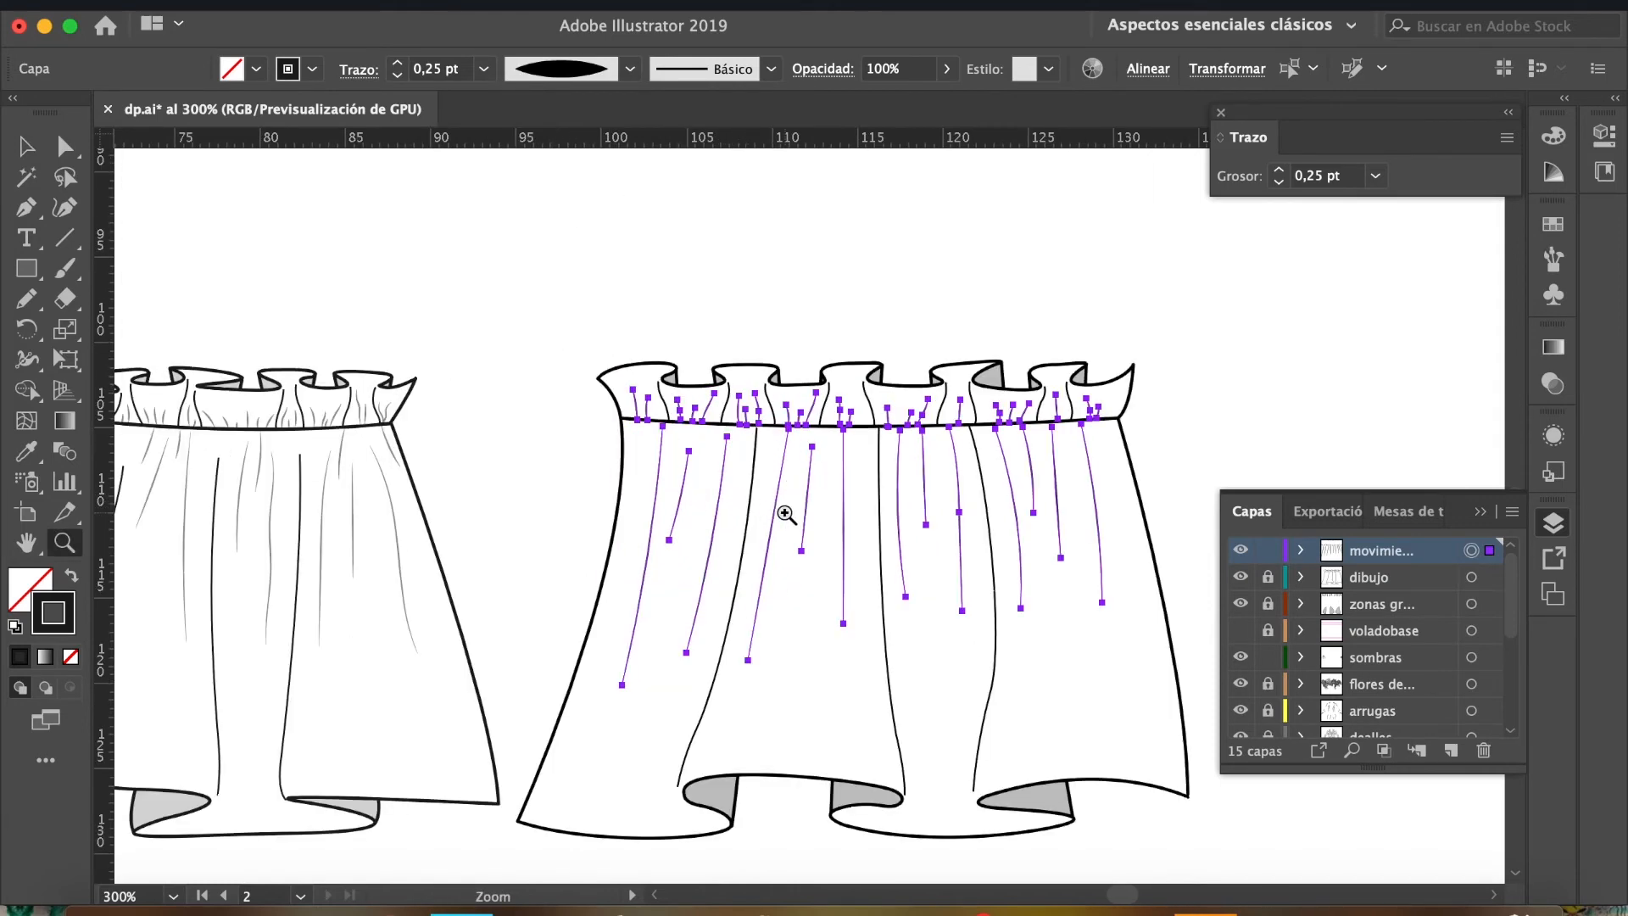
pyautogui.click(792, 516)
pyautogui.click(794, 515)
pyautogui.press('v')
pyautogui.click(383, 456)
pyautogui.press('space')
pyautogui.moveTo(718, 406); pyautogui.dragTo(592, 375)
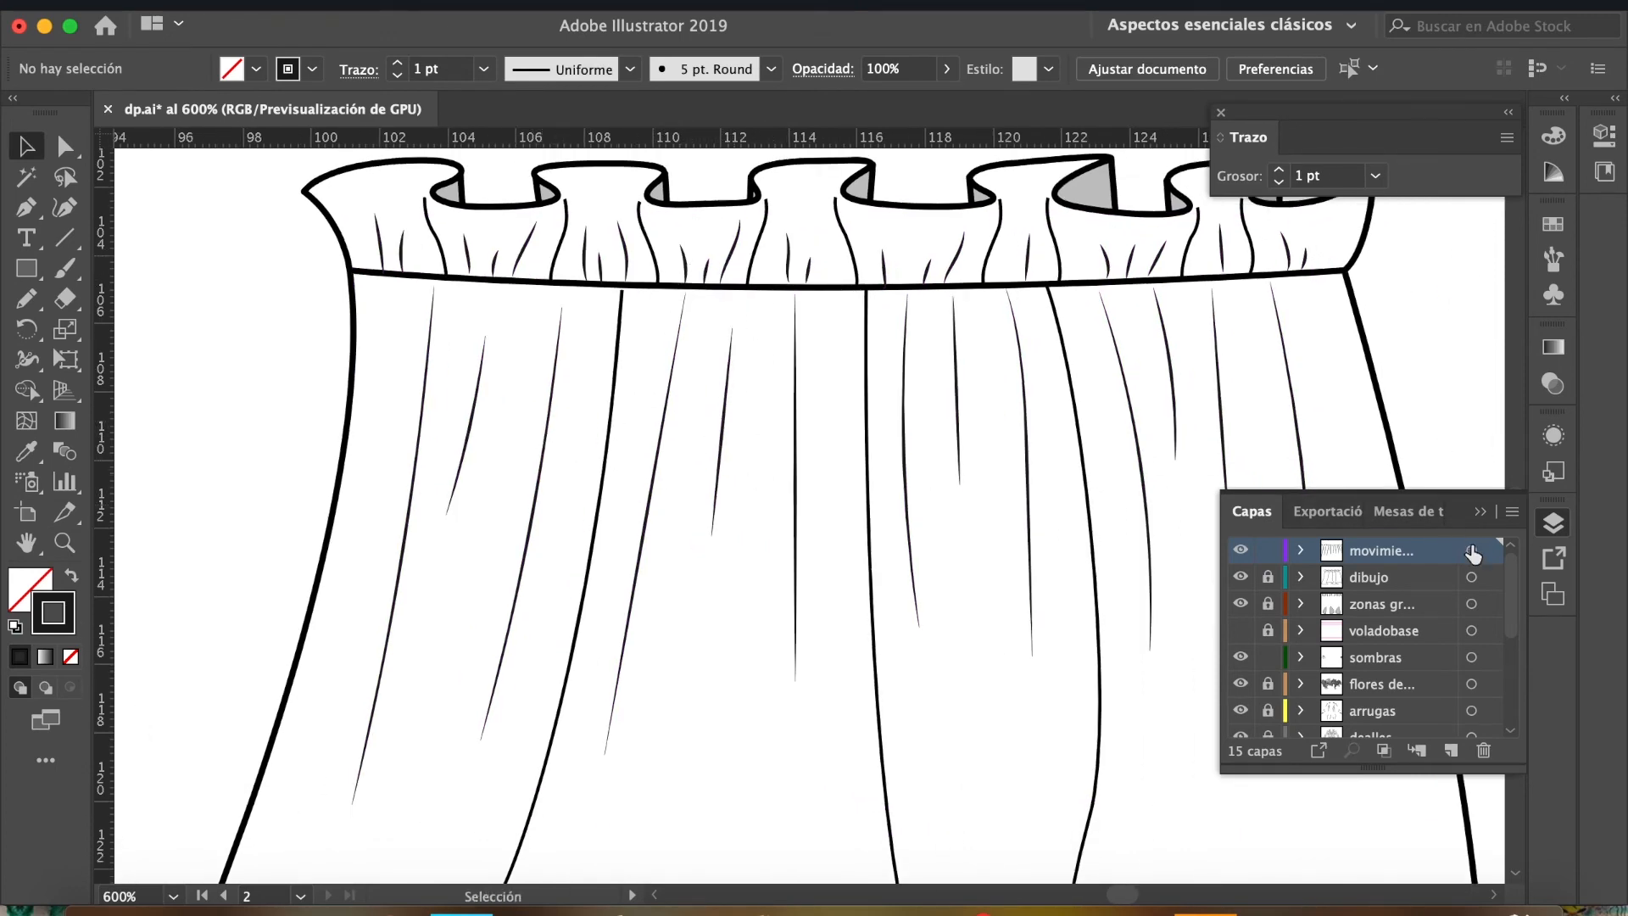
pyautogui.keyDown('alt'); pyautogui.click(868, 495); pyautogui.keyUp('alt')
pyautogui.keyDown('alt'); pyautogui.click(857, 538); pyautogui.keyUp('alt')
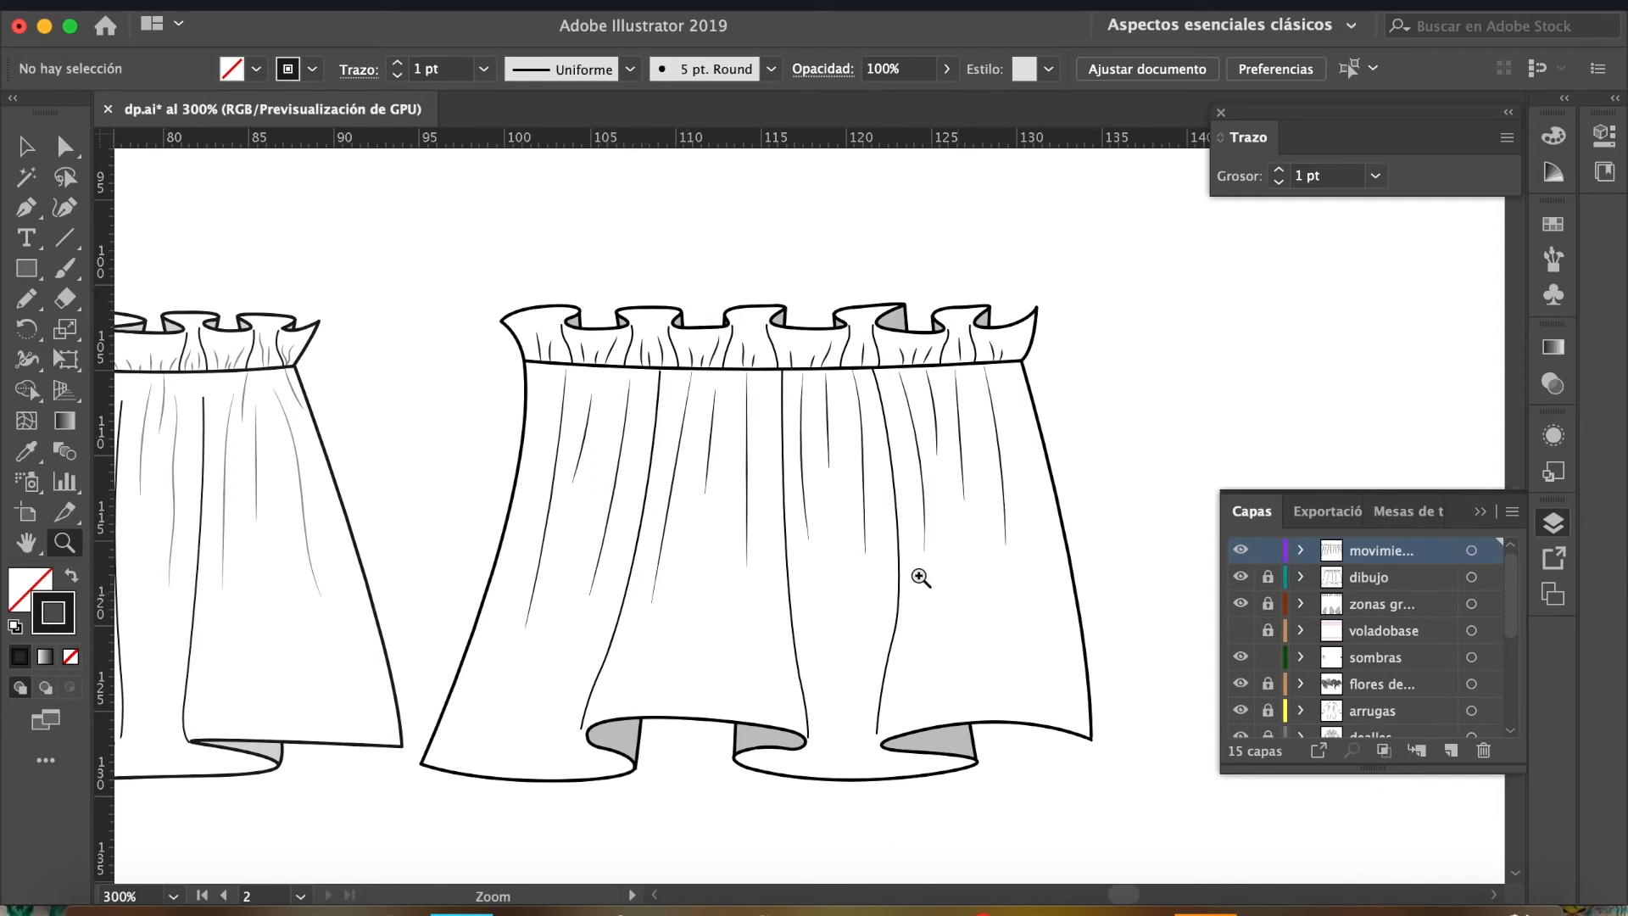
# Set the opacity of the whole movimiento layer to 30%.
pyautogui.click(1471, 551)
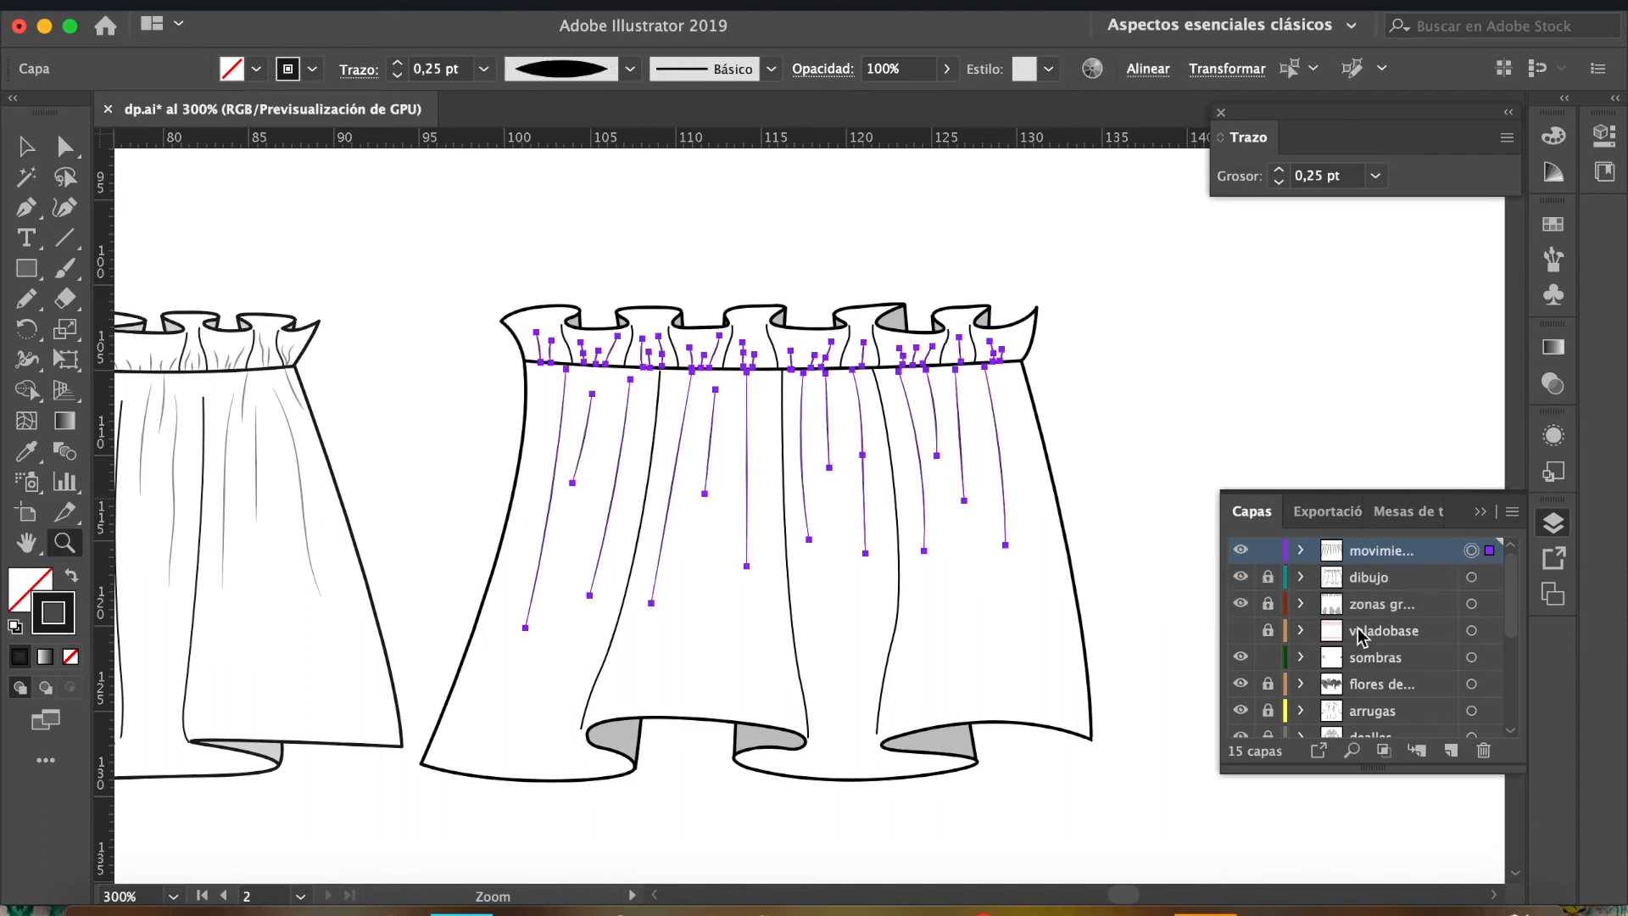
pyautogui.click(1560, 382)
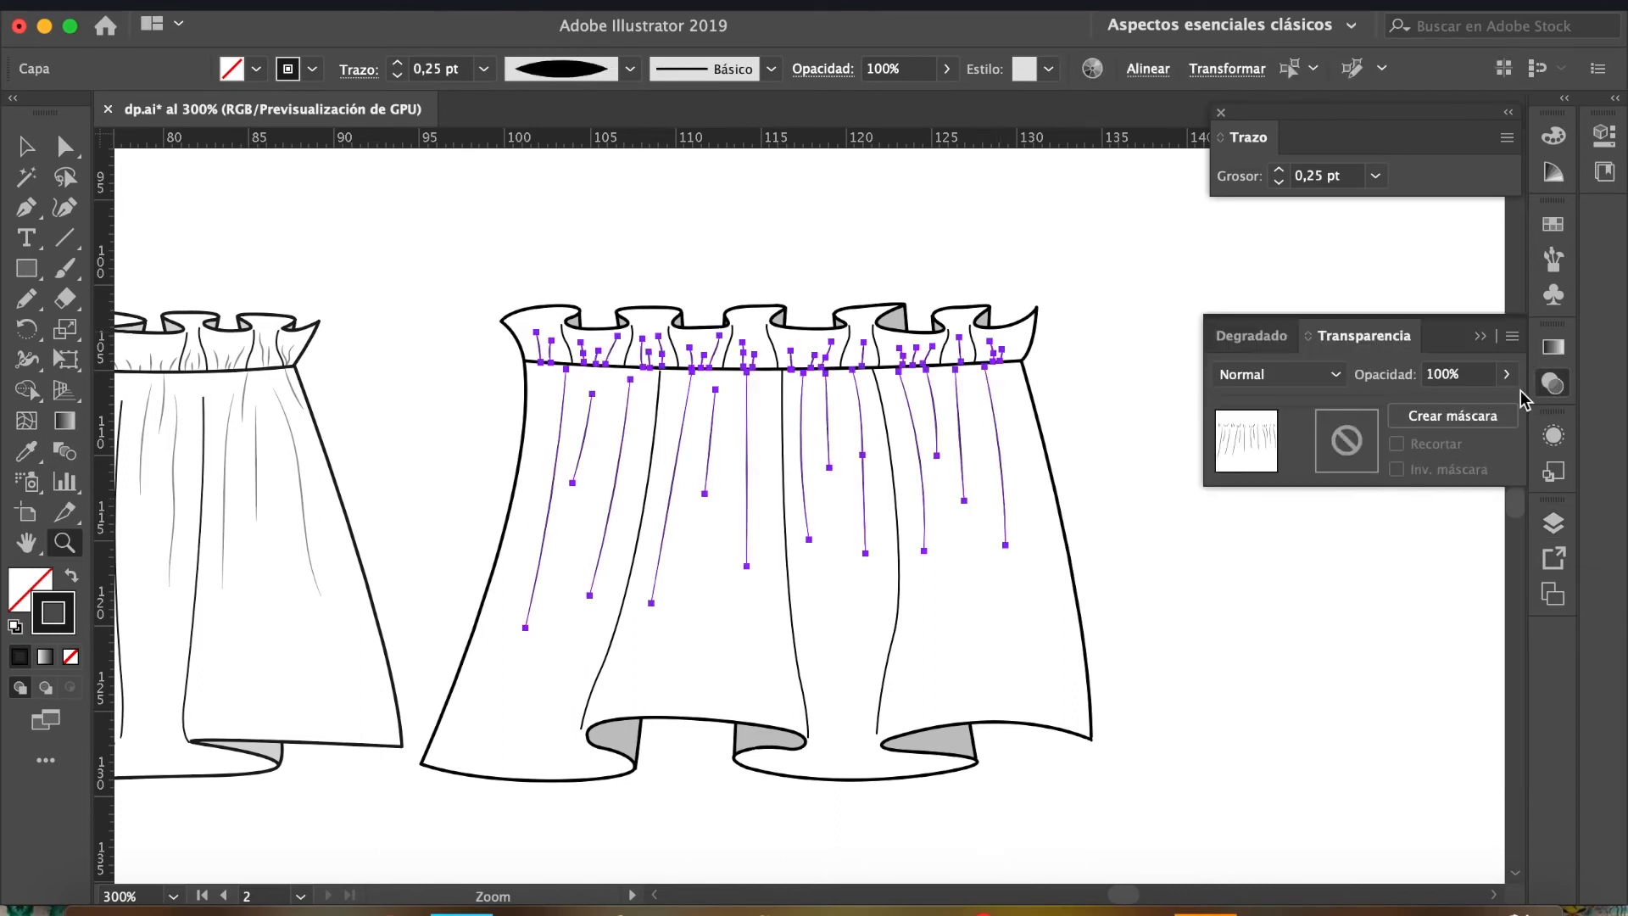
pyautogui.click(1476, 378)
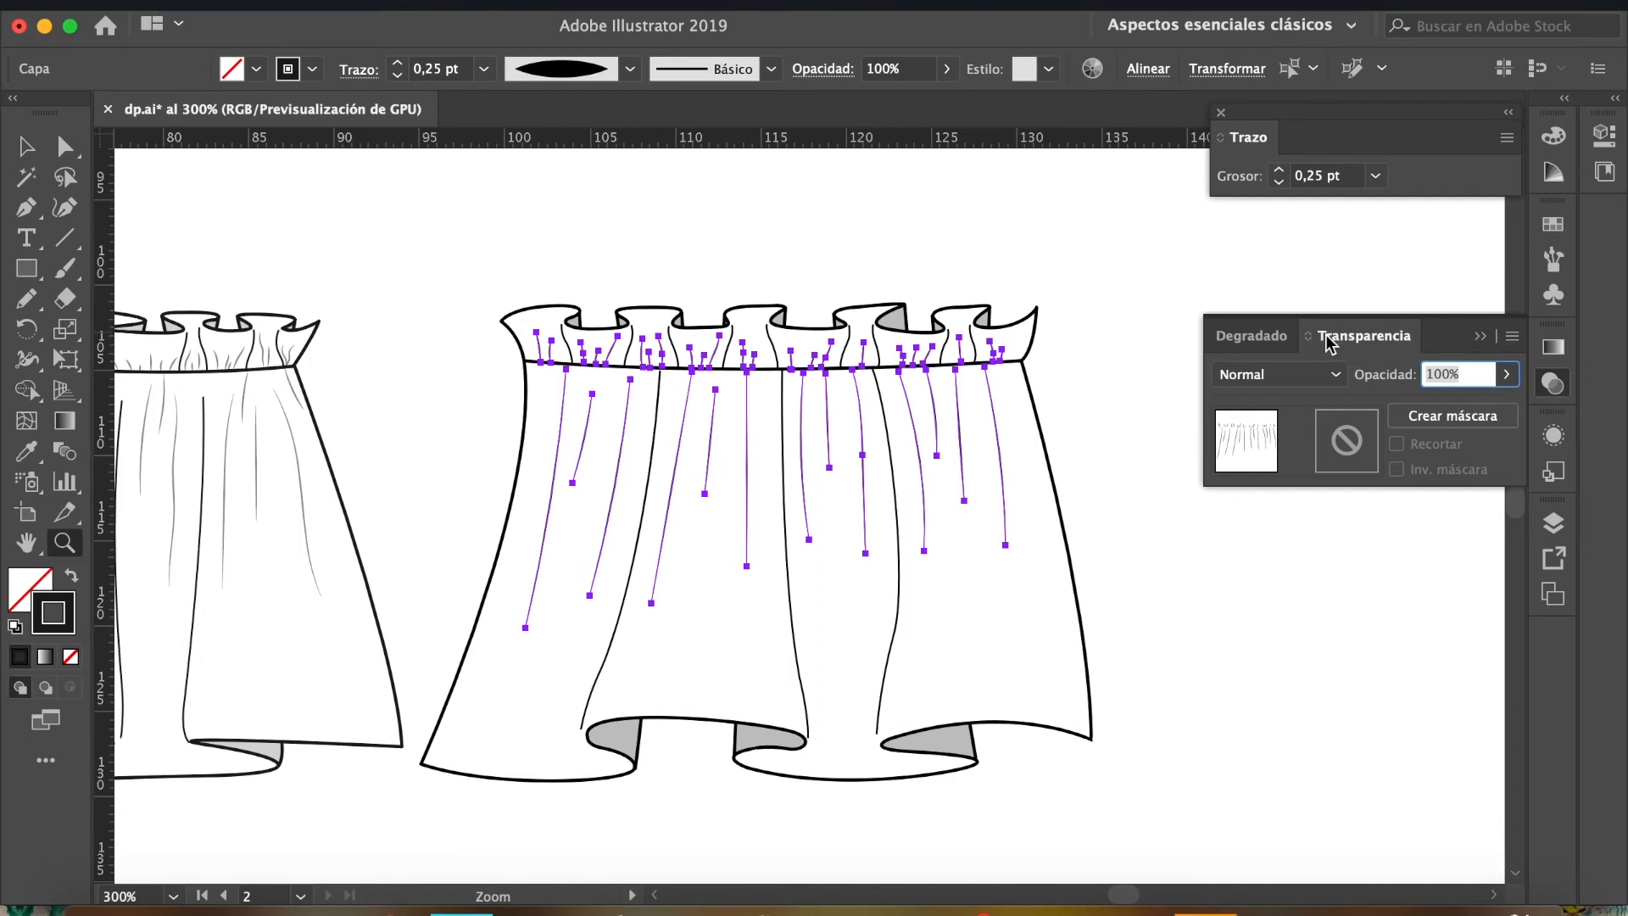
pyautogui.write('30')
pyautogui.press('Return')
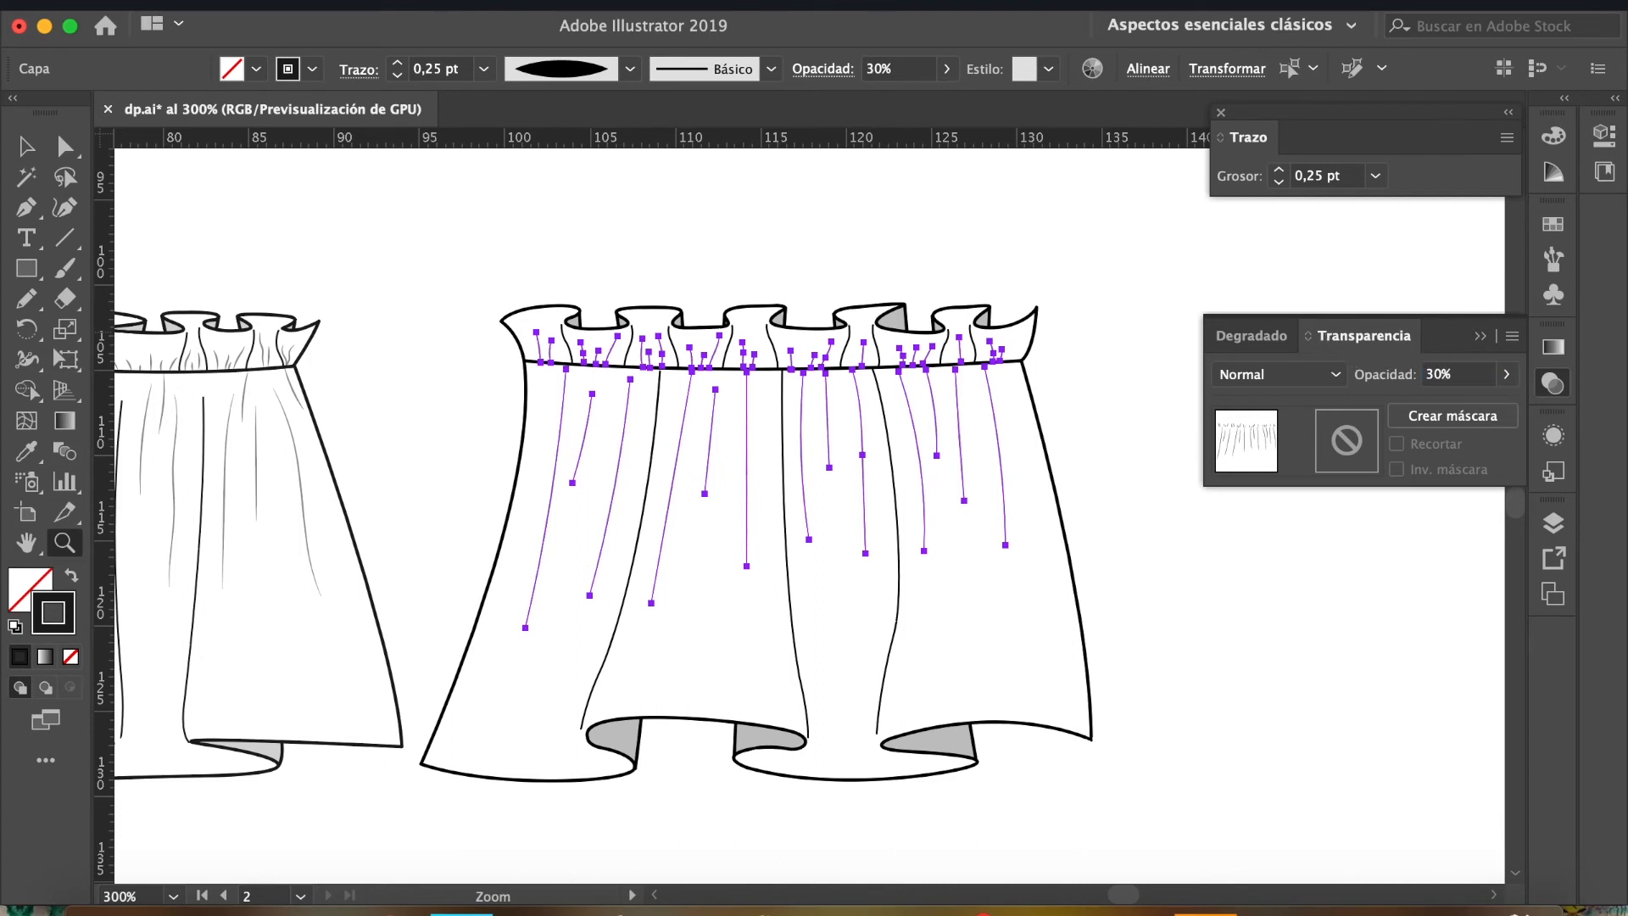
pyautogui.press('v')
pyautogui.click(441, 255)
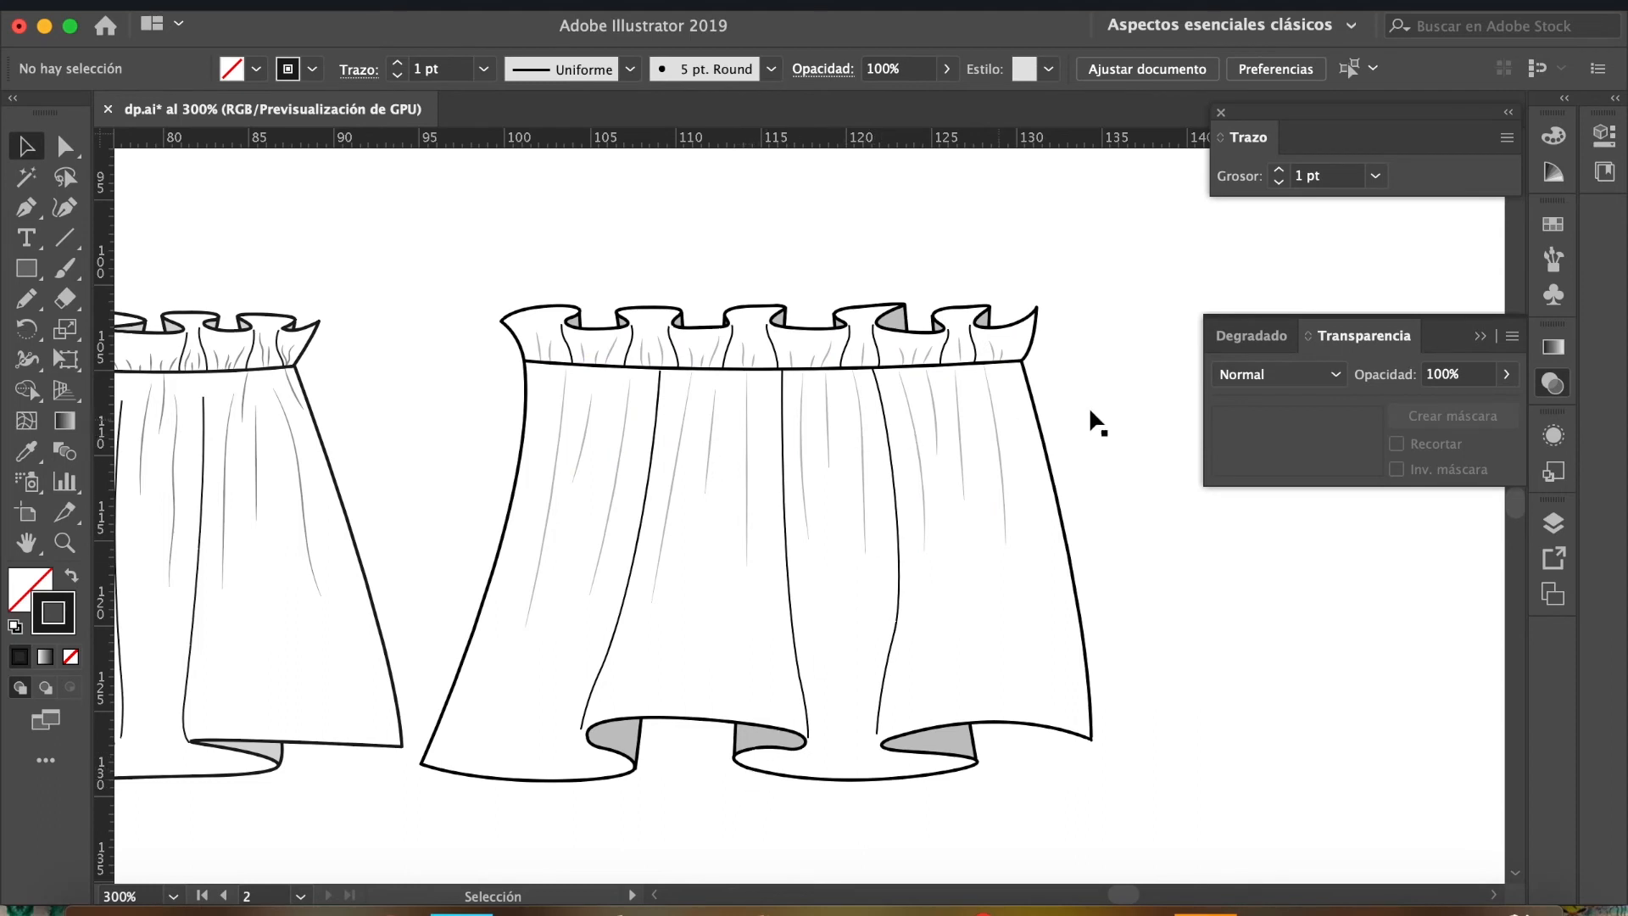
# Lock the movimiento layer and add a new layer named sombras above it.
pyautogui.click(1556, 523)
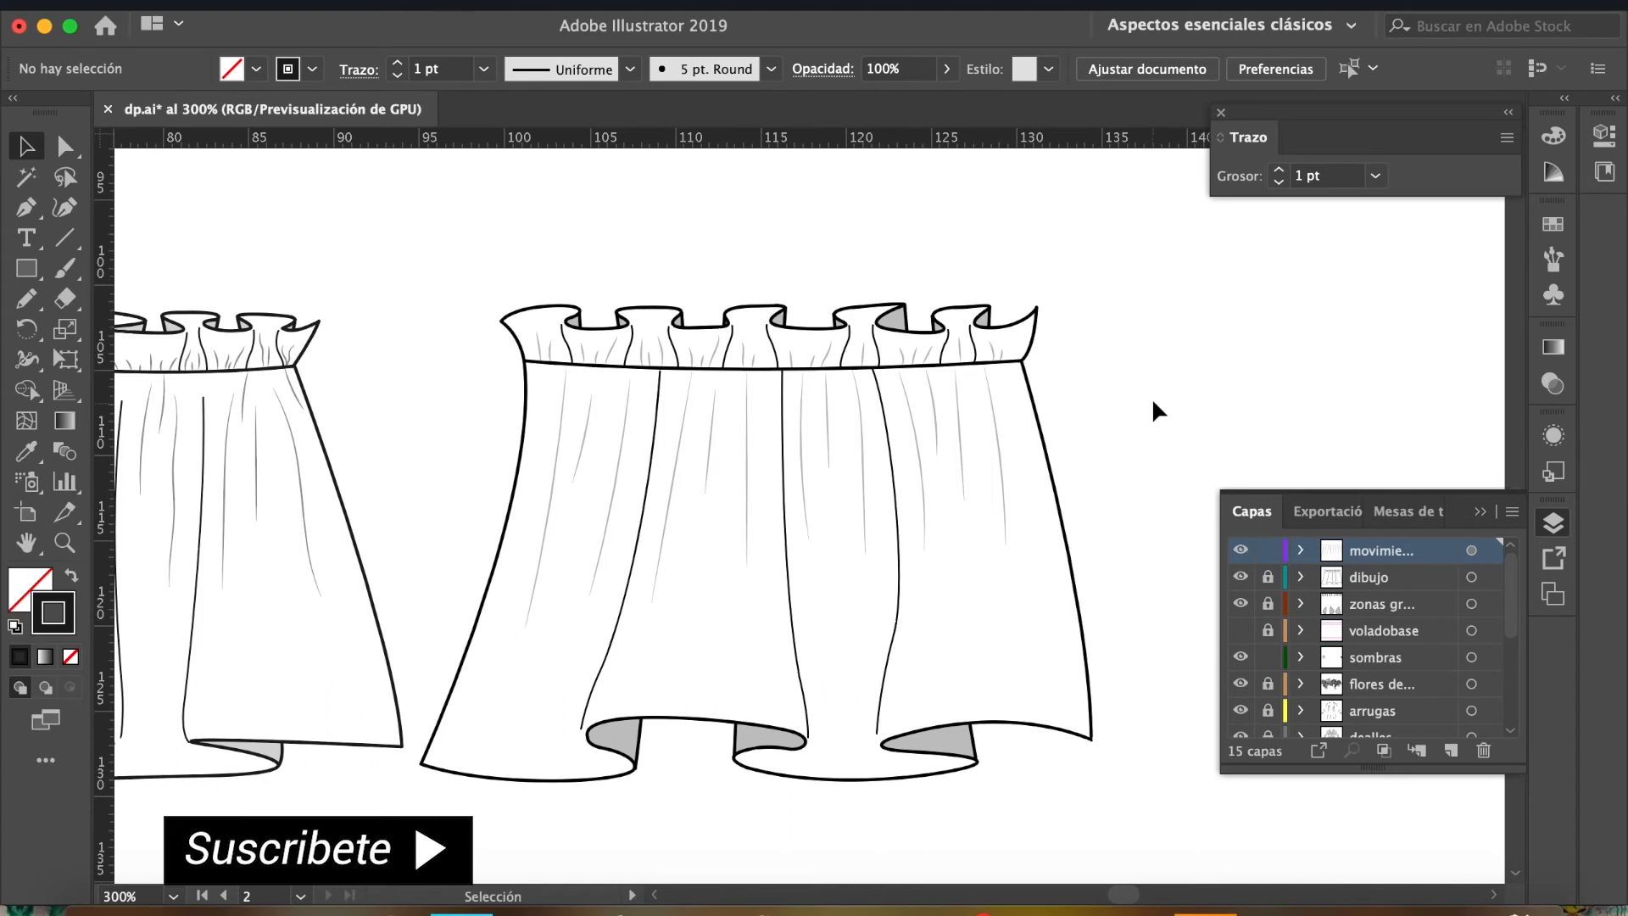
pyautogui.press('z')
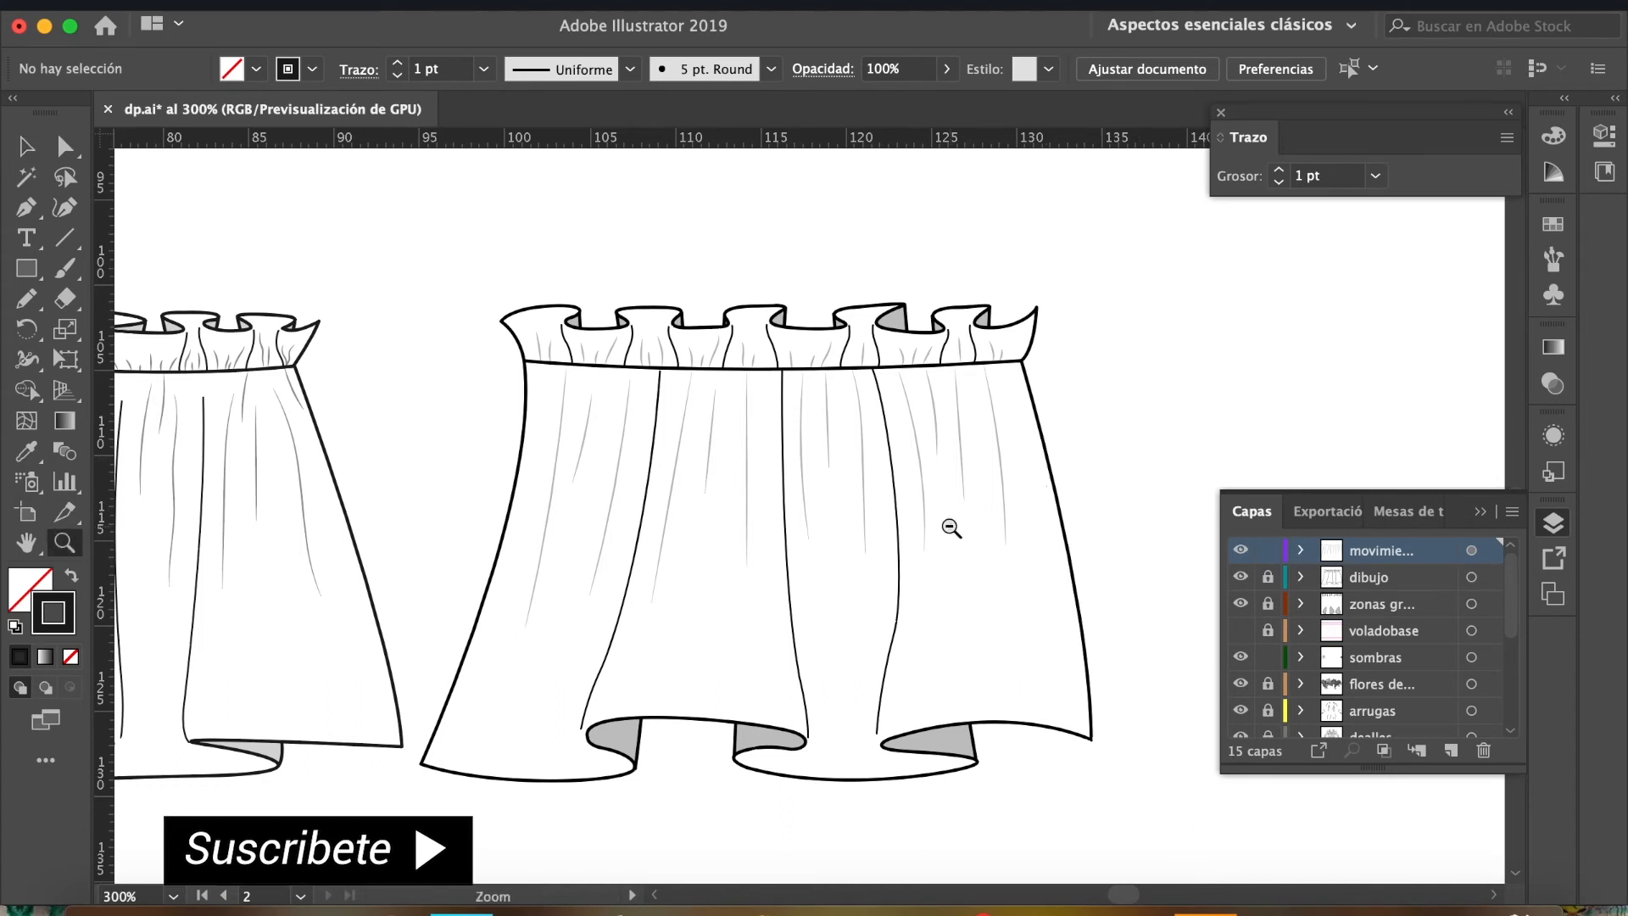
pyautogui.keyDown('alt'); pyautogui.click(953, 525); pyautogui.keyUp('alt')
pyautogui.keyDown('alt'); pyautogui.click(975, 542); pyautogui.keyUp('alt')
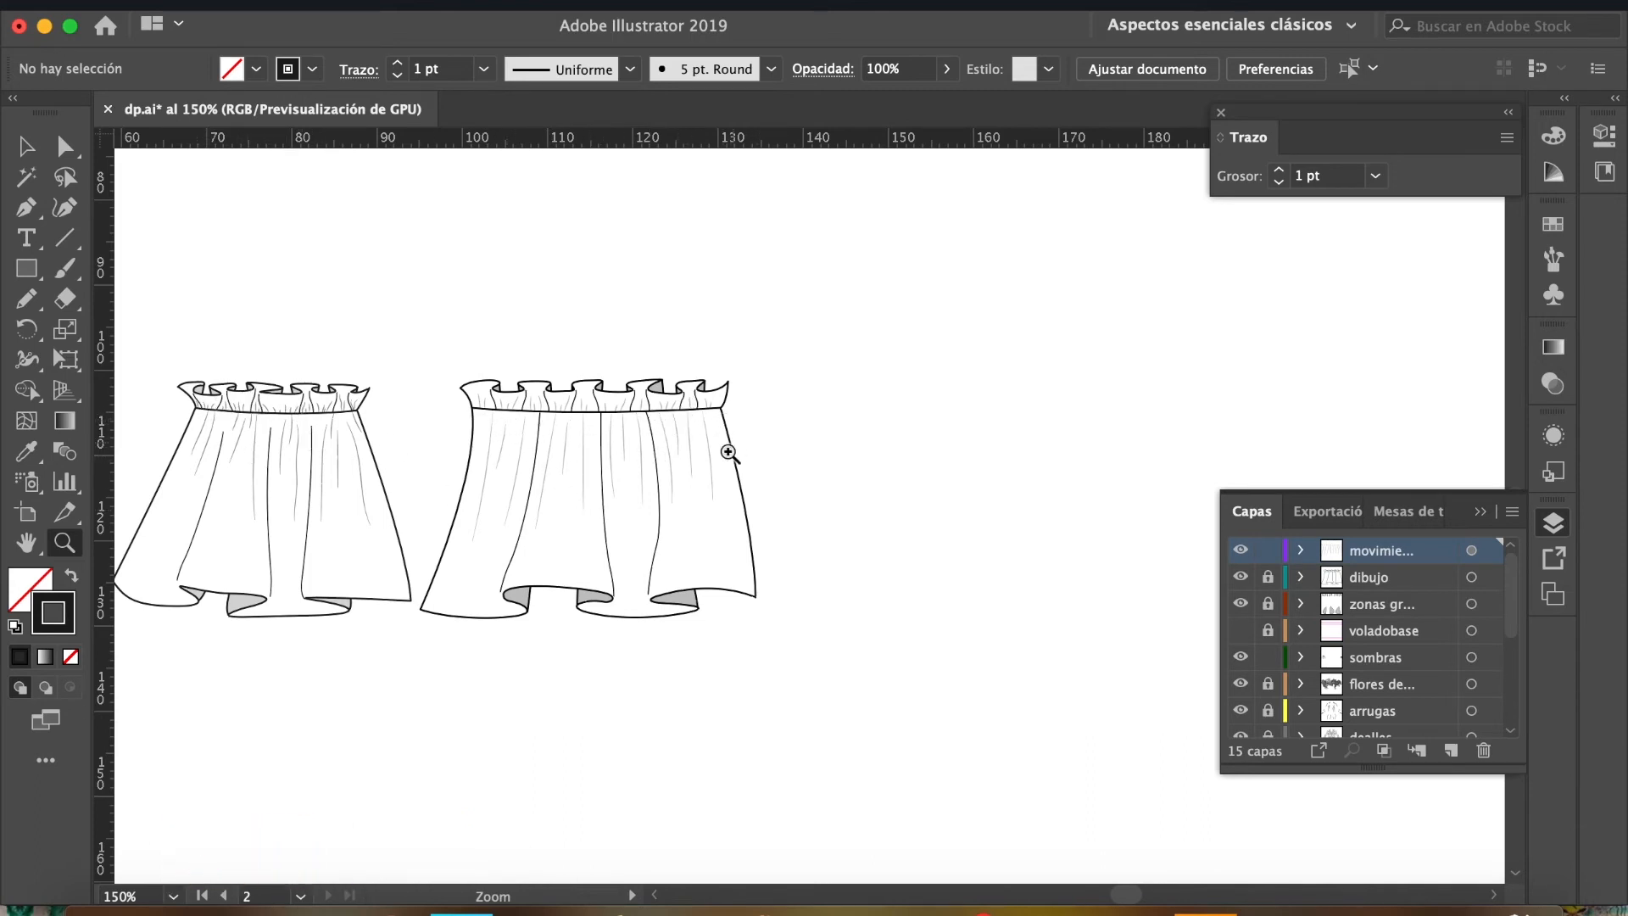
pyautogui.click(579, 581)
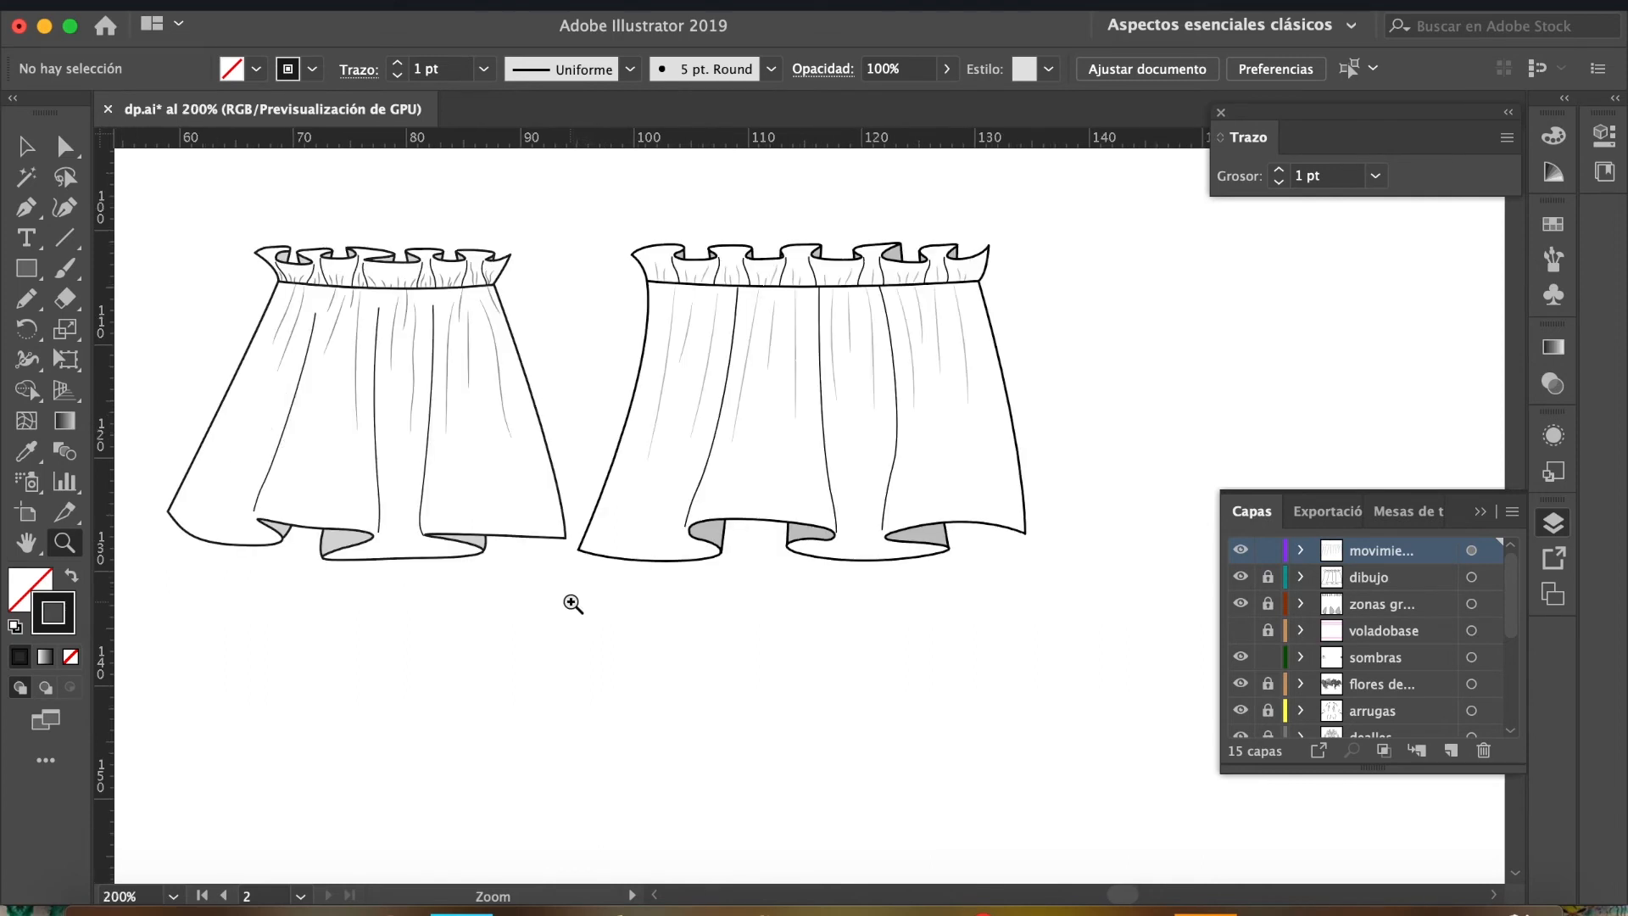
pyautogui.click(903, 439)
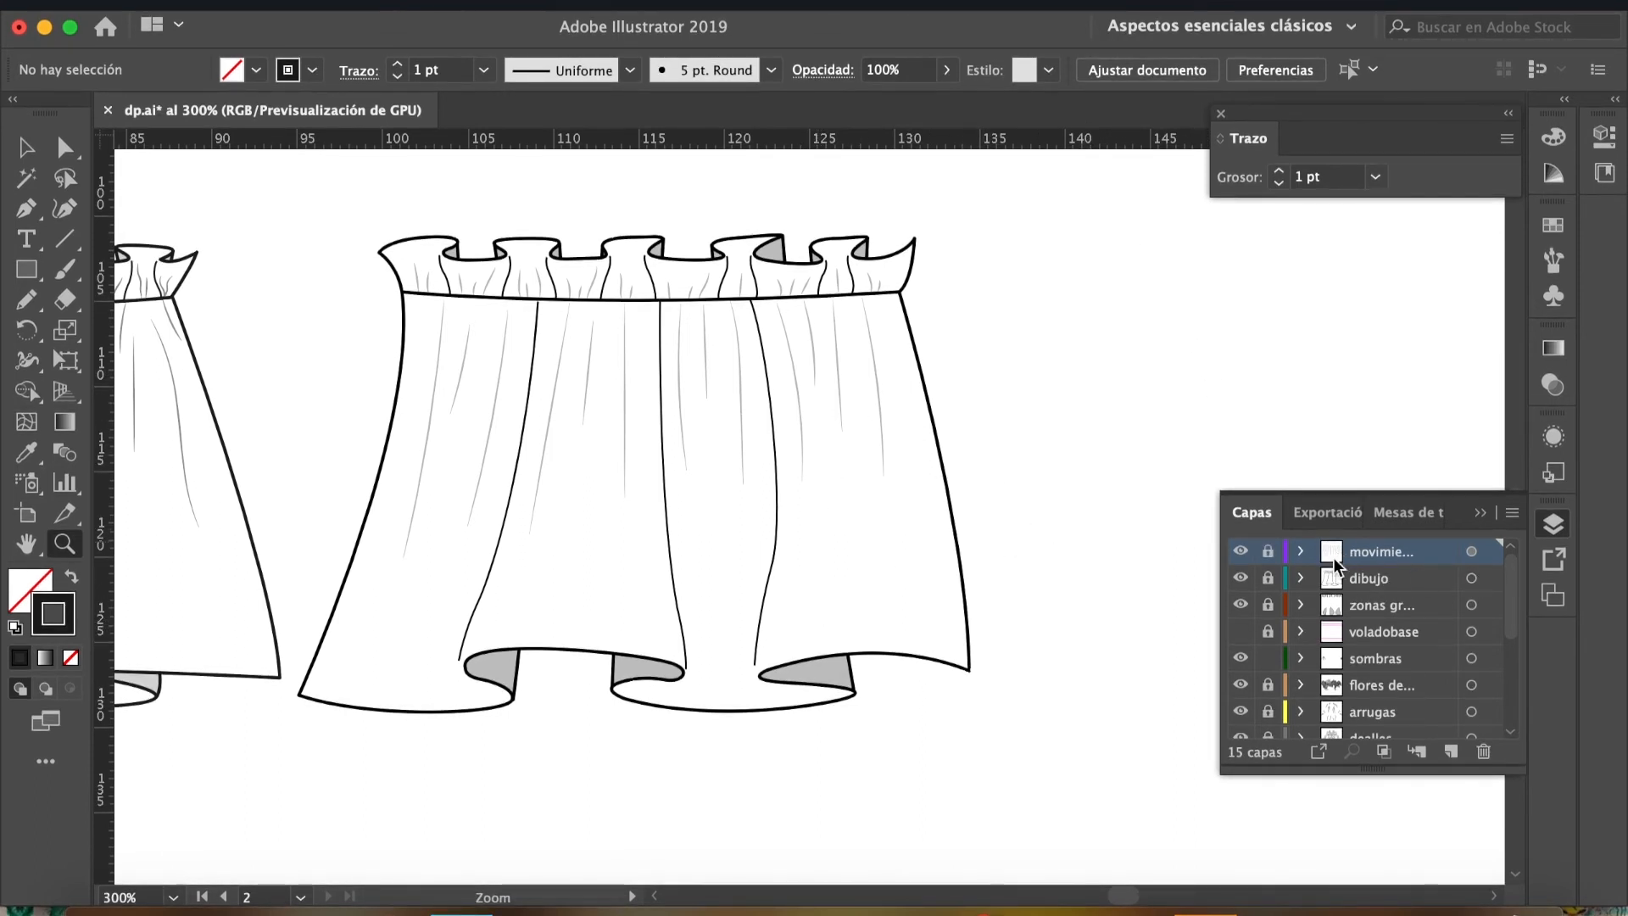
pyautogui.click(1448, 751)
pyautogui.doubleClick(1360, 558)
pyautogui.write('sombras')
pyautogui.press('Return')
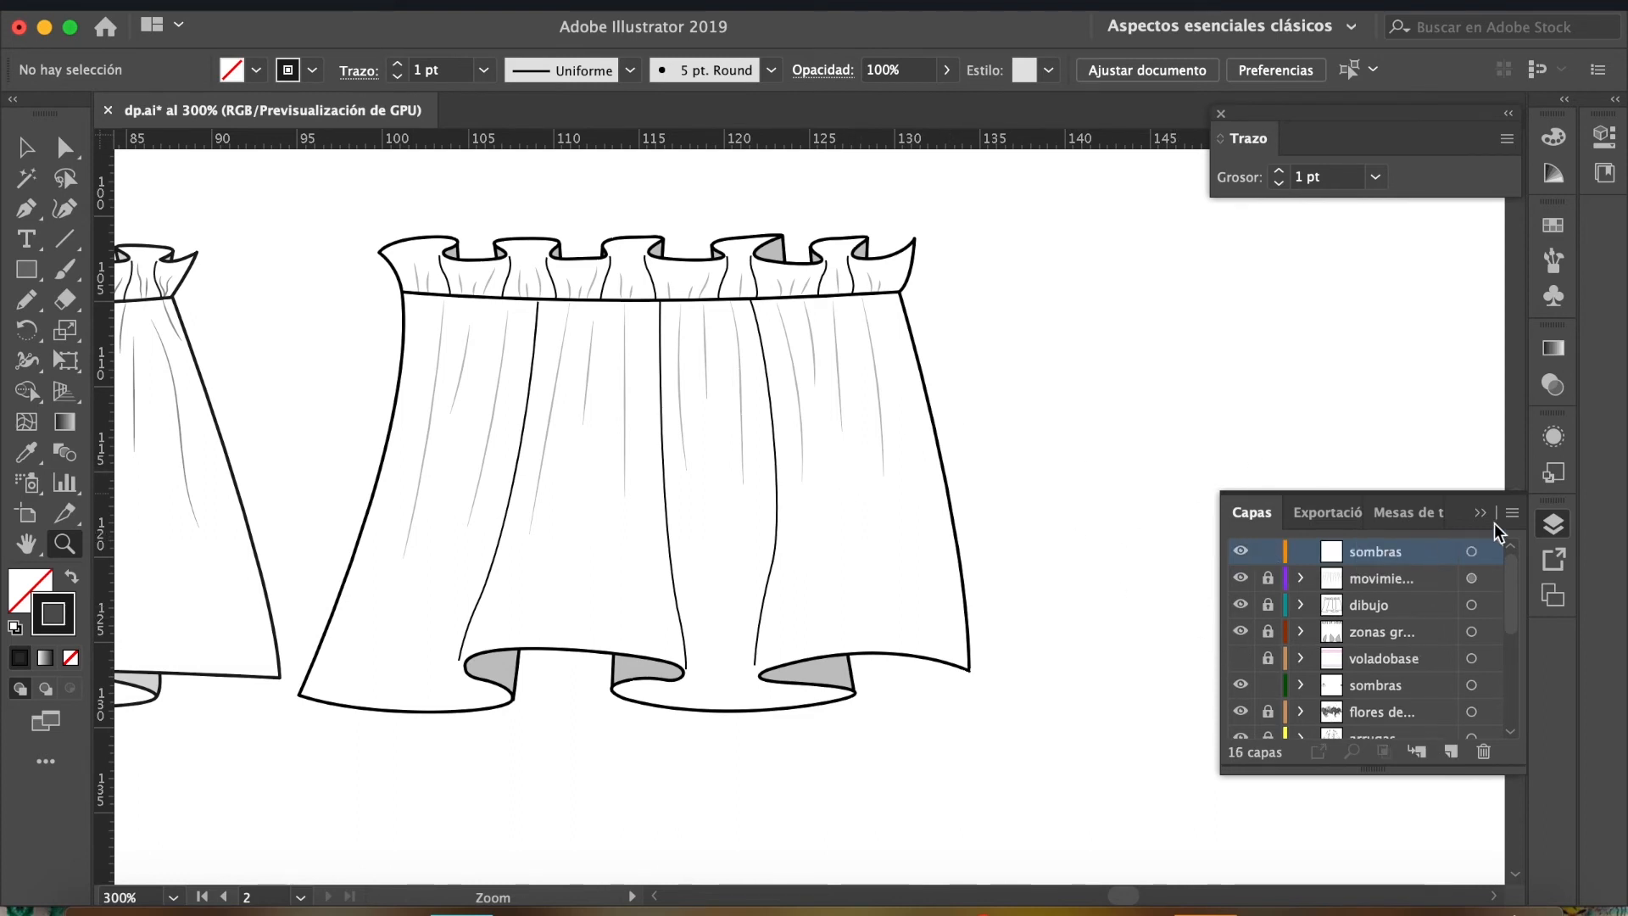
# Draw a closed Pen shape for the shadow along the rightmost long fold line, around its curled hem and back up to the seam.
pyautogui.click(1552, 523)
pyautogui.click(774, 457)
pyautogui.moveTo(773, 620); pyautogui.dragTo(912, 359)
pyautogui.press('p')
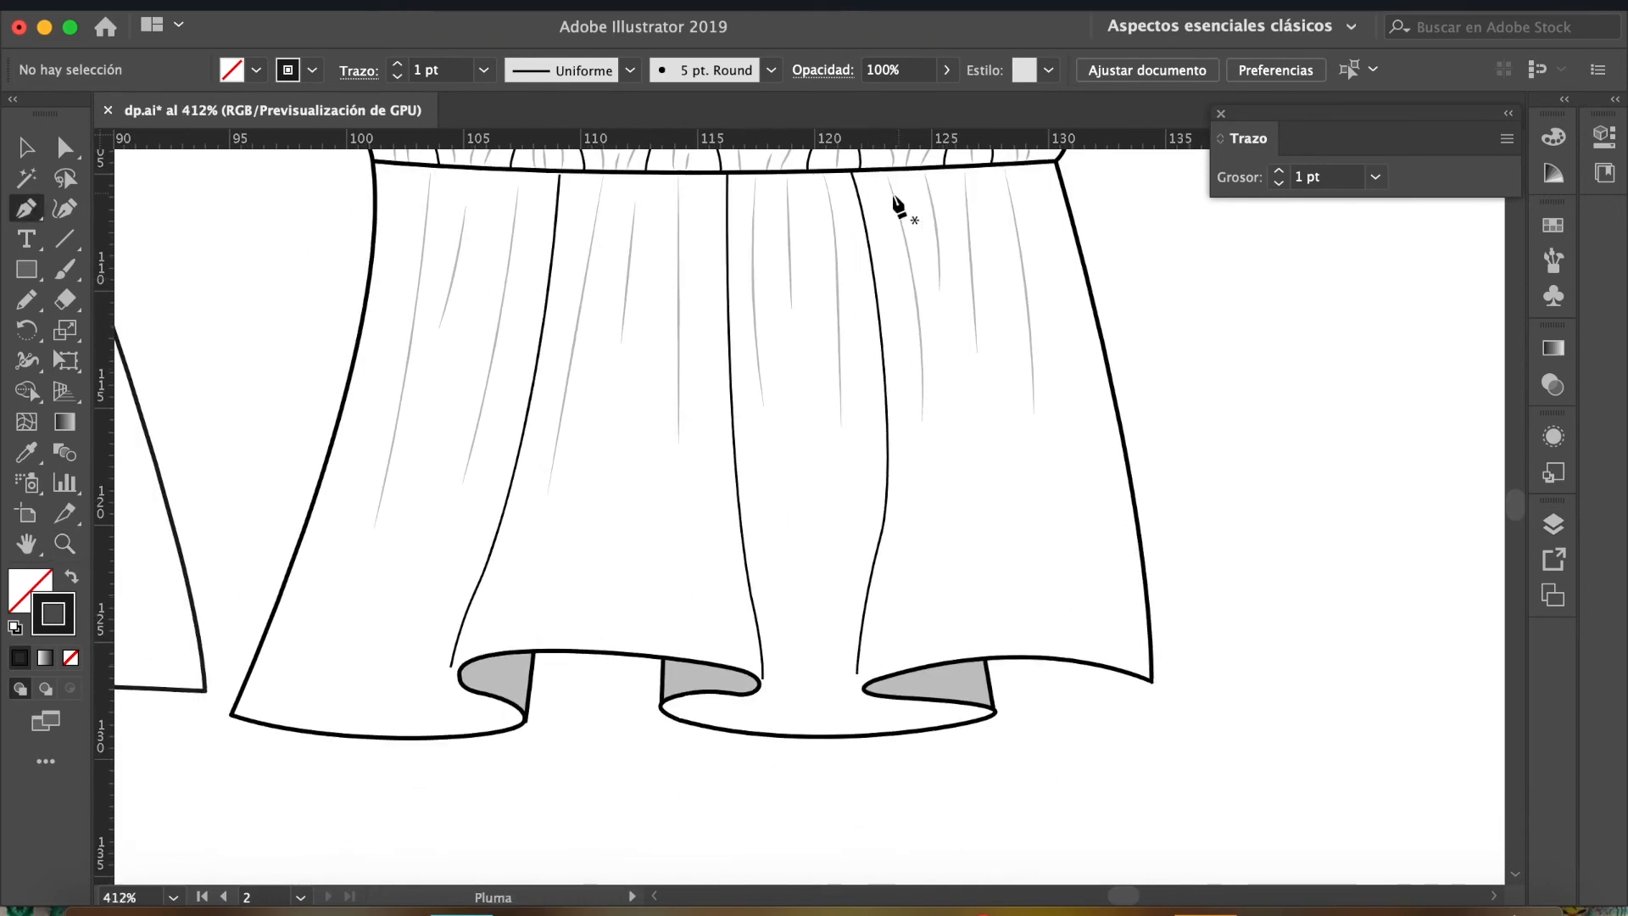
pyautogui.click(853, 182)
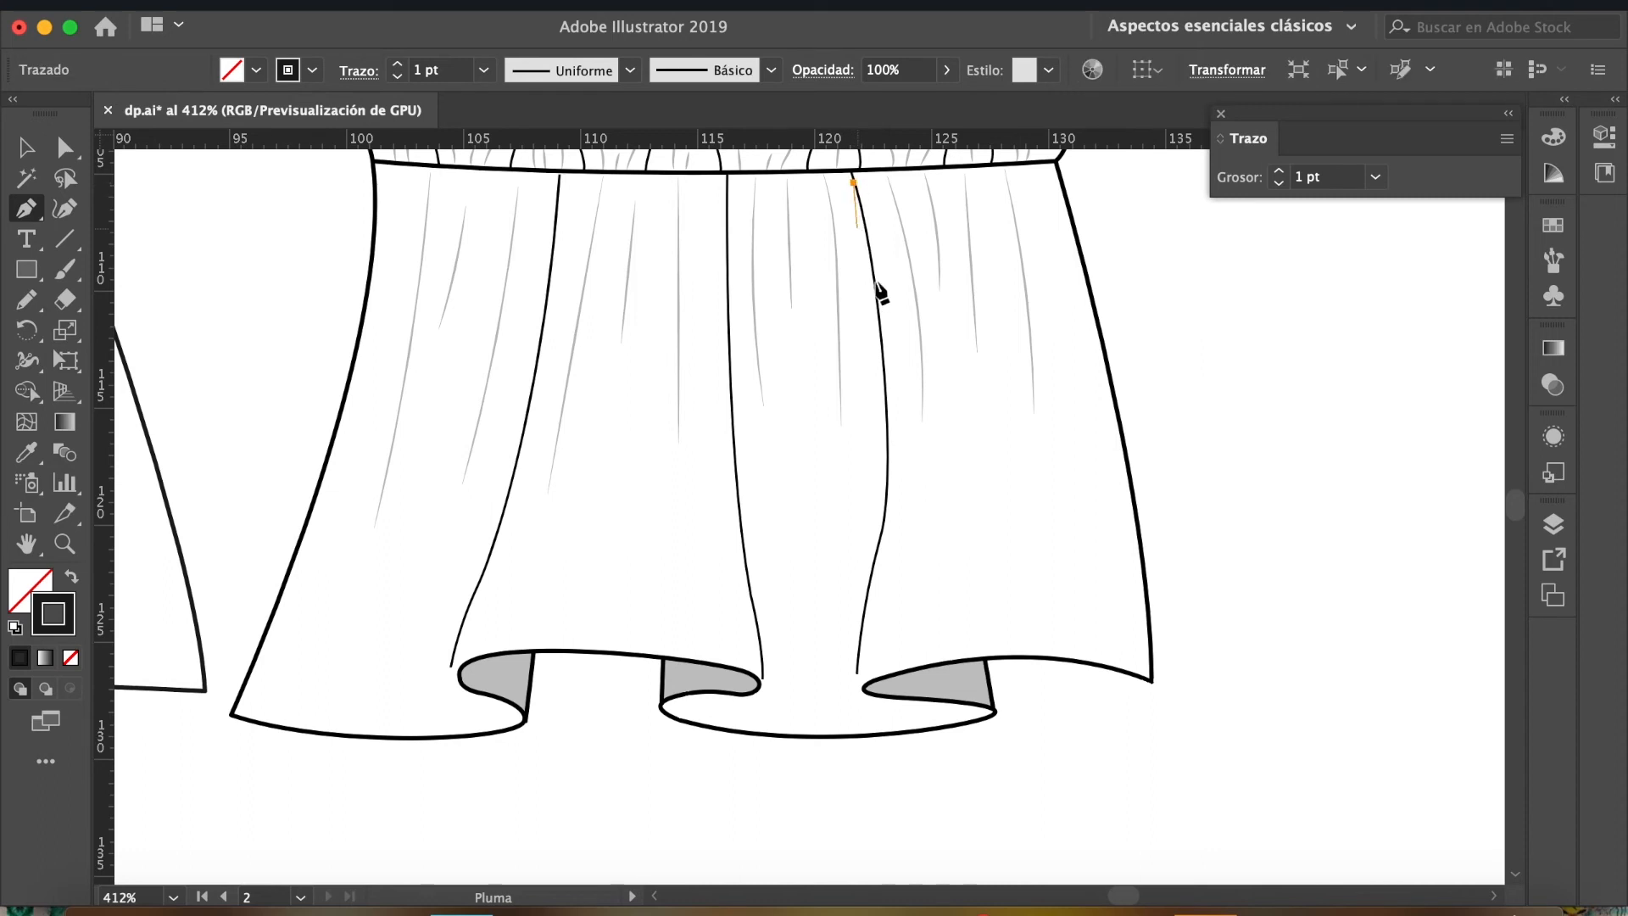
pyautogui.moveTo(880, 521); pyautogui.dragTo(897, 697)
pyautogui.click(985, 702)
pyautogui.moveTo(996, 711); pyautogui.dragTo(939, 732)
pyautogui.click(968, 723)
pyautogui.moveTo(814, 735); pyautogui.dragTo(763, 731)
pyautogui.click(813, 737)
pyautogui.moveTo(848, 534); pyautogui.dragTo(866, 446)
pyautogui.scroll(5, 863, 445)
pyautogui.moveTo(833, 392); pyautogui.dragTo(809, 232)
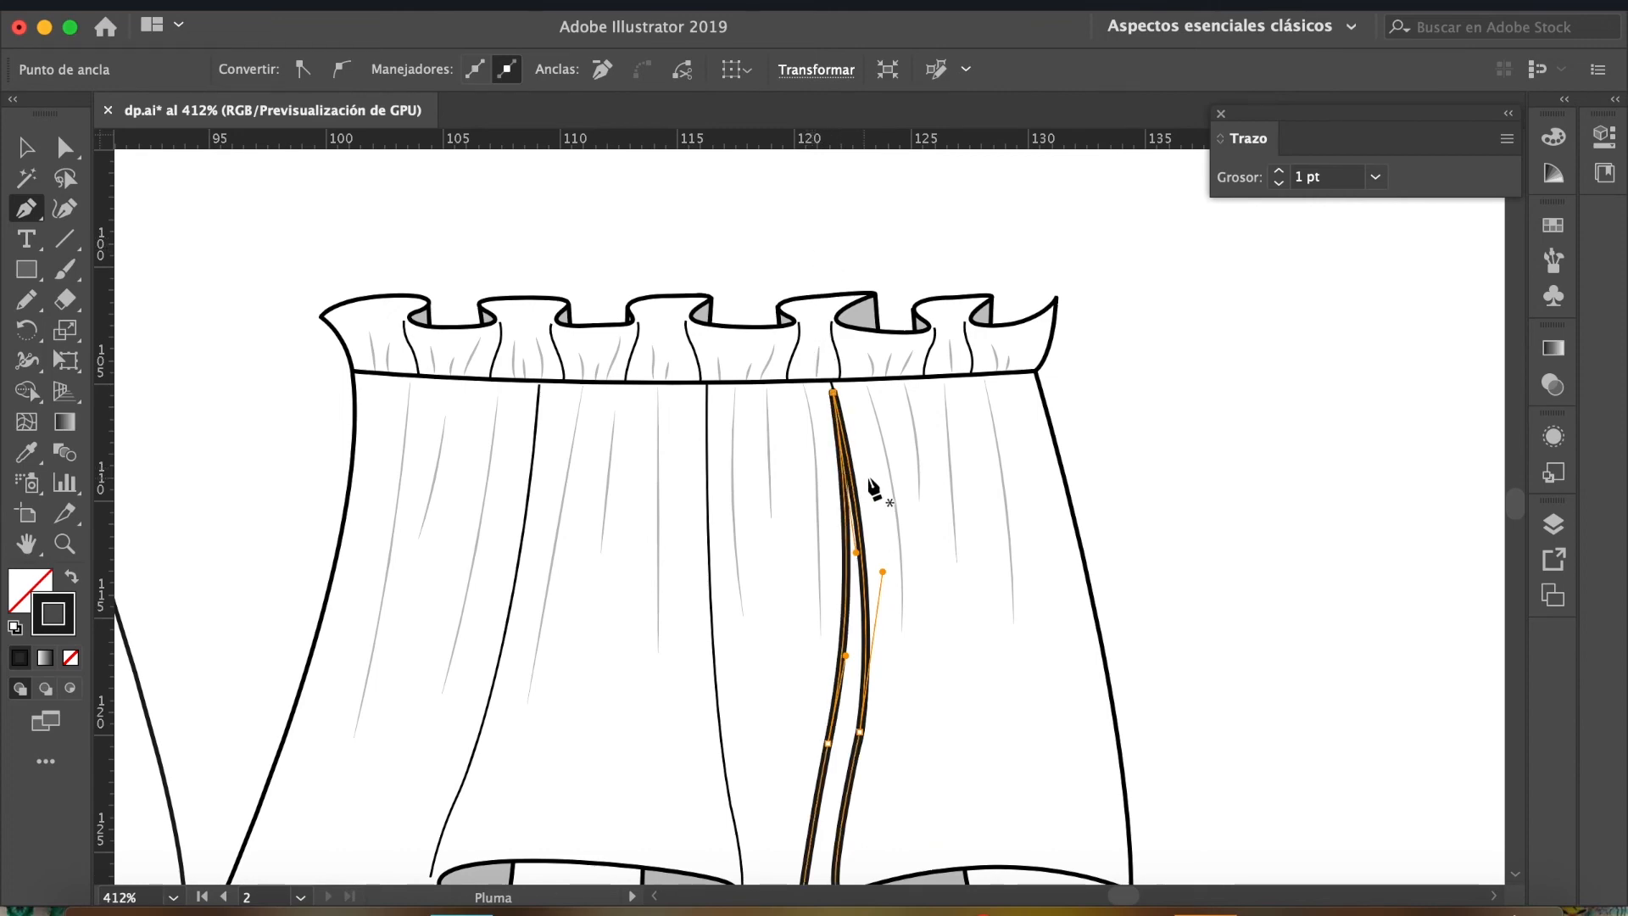
# Swap the shadow shape's fill and stroke so it has a black fill and no outline.
pyautogui.press('v')
pyautogui.press('space')
pyautogui.moveTo(856, 620); pyautogui.dragTo(958, 468)
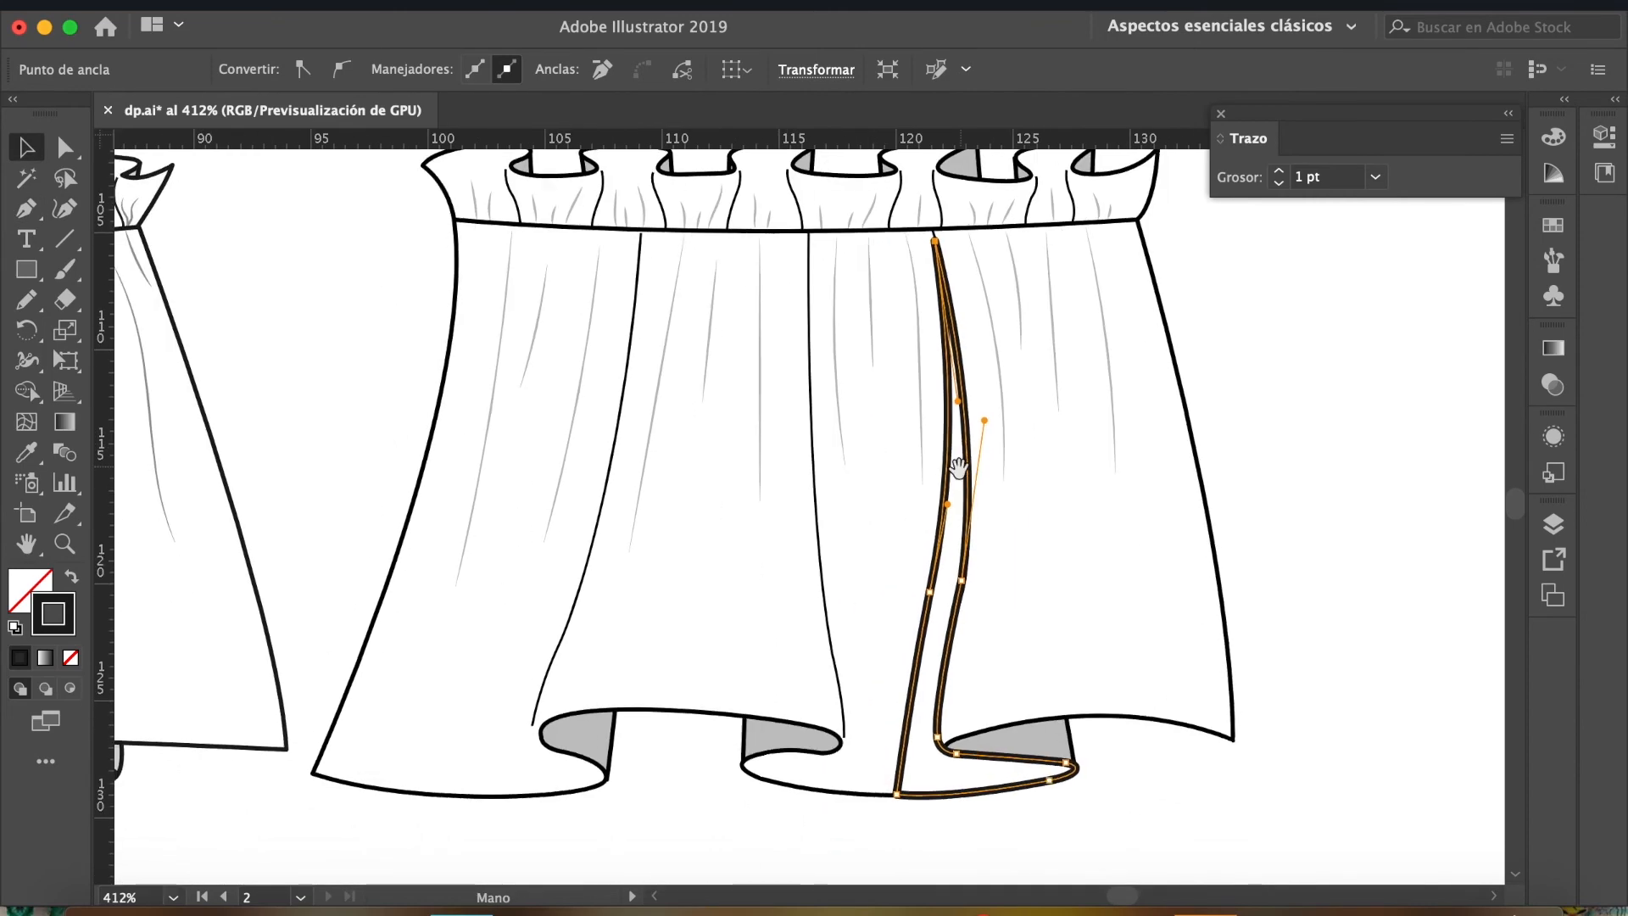
pyautogui.click(72, 578)
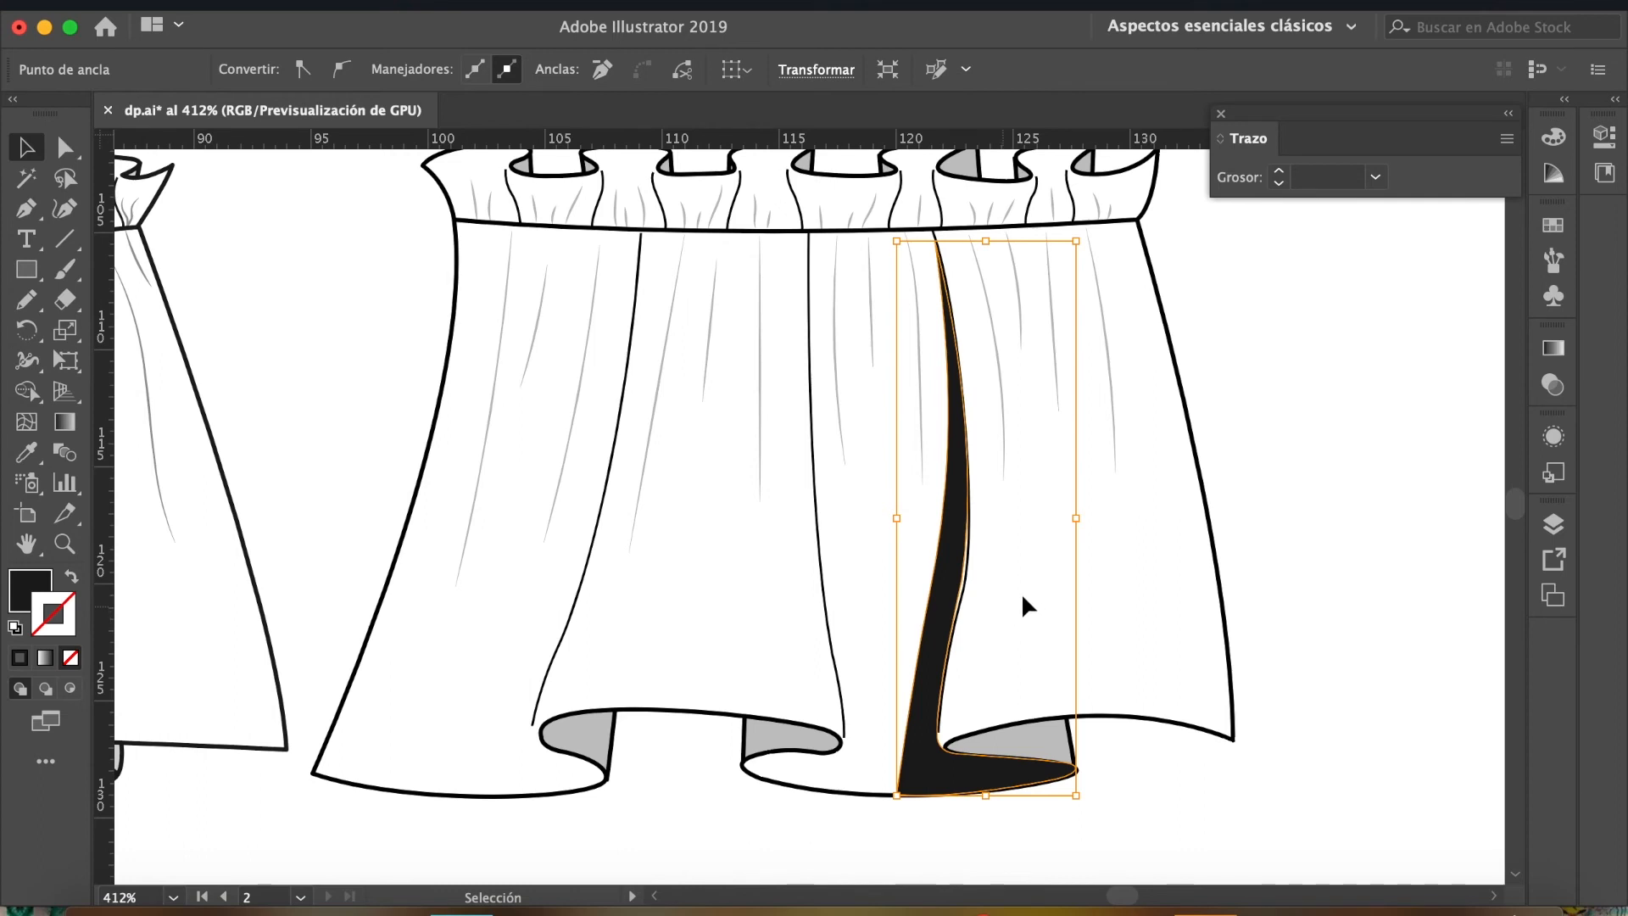
pyautogui.click(1220, 518)
pyautogui.click(948, 634)
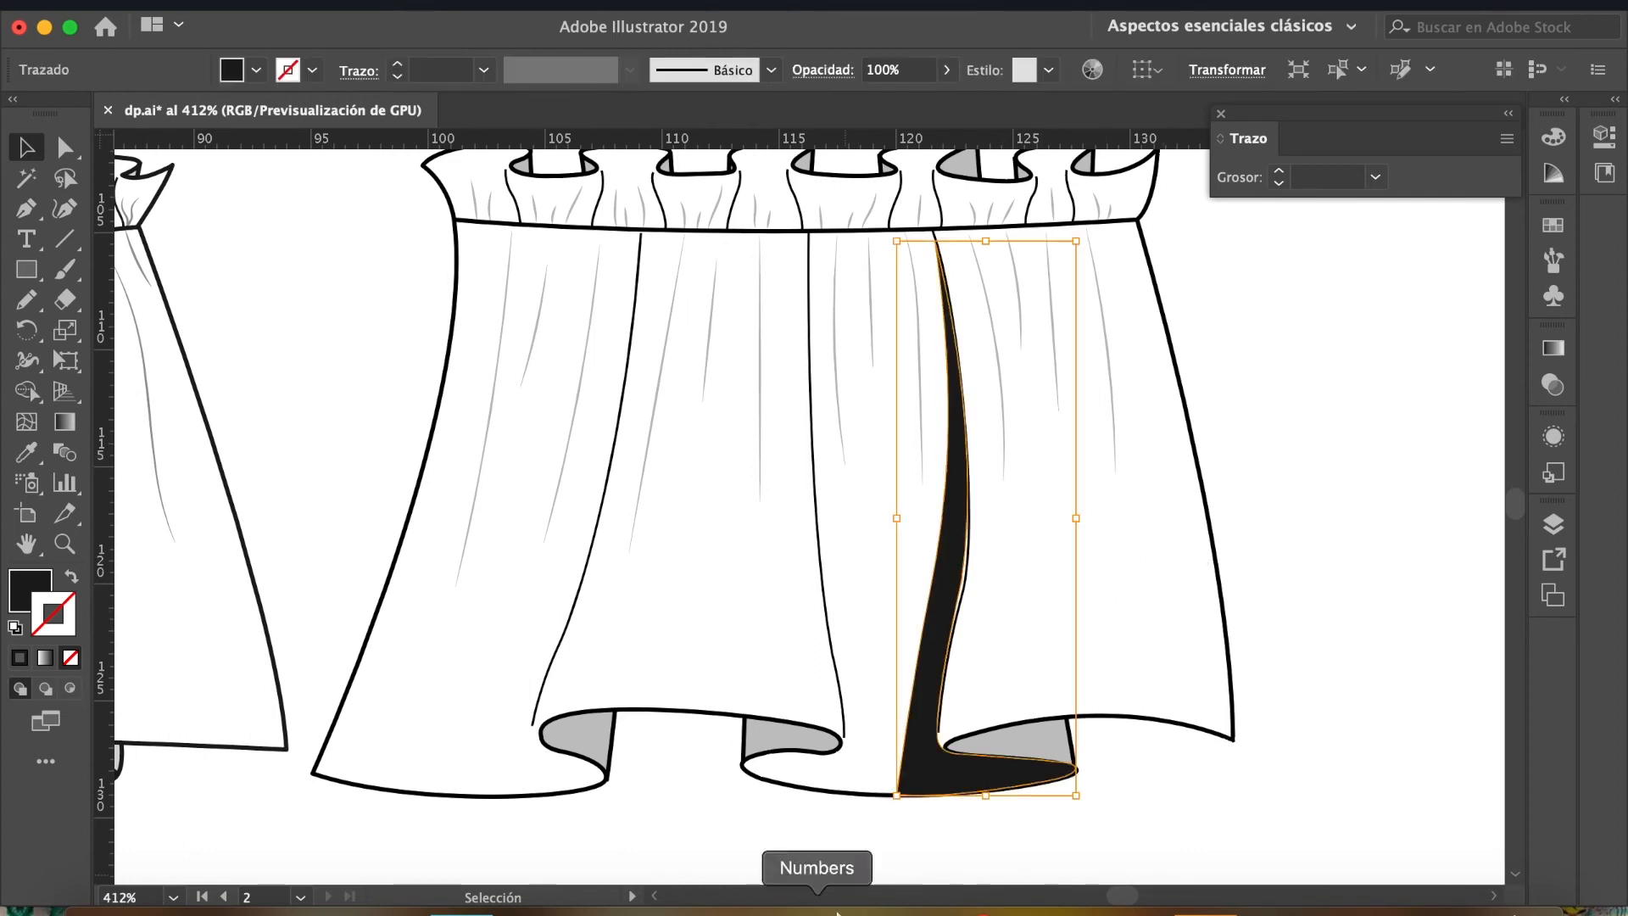
pyautogui.hscroll(5, 1178, 537)
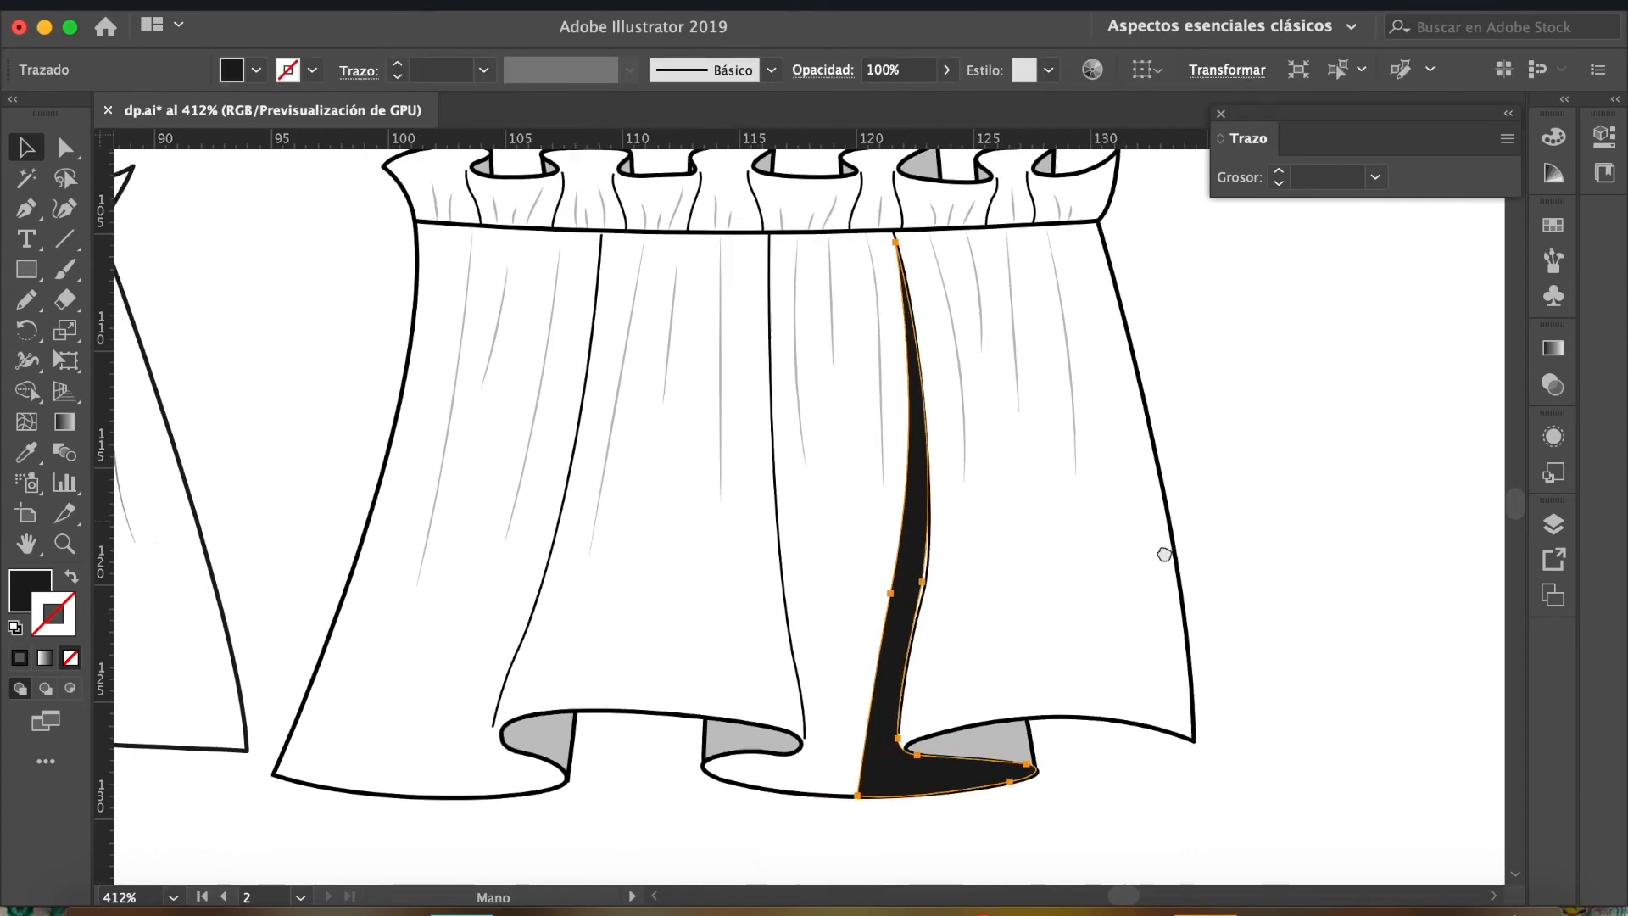
# Set the shadow shape's blend mode to Multiplicar and its opacity to 40%.
pyautogui.click(1551, 384)
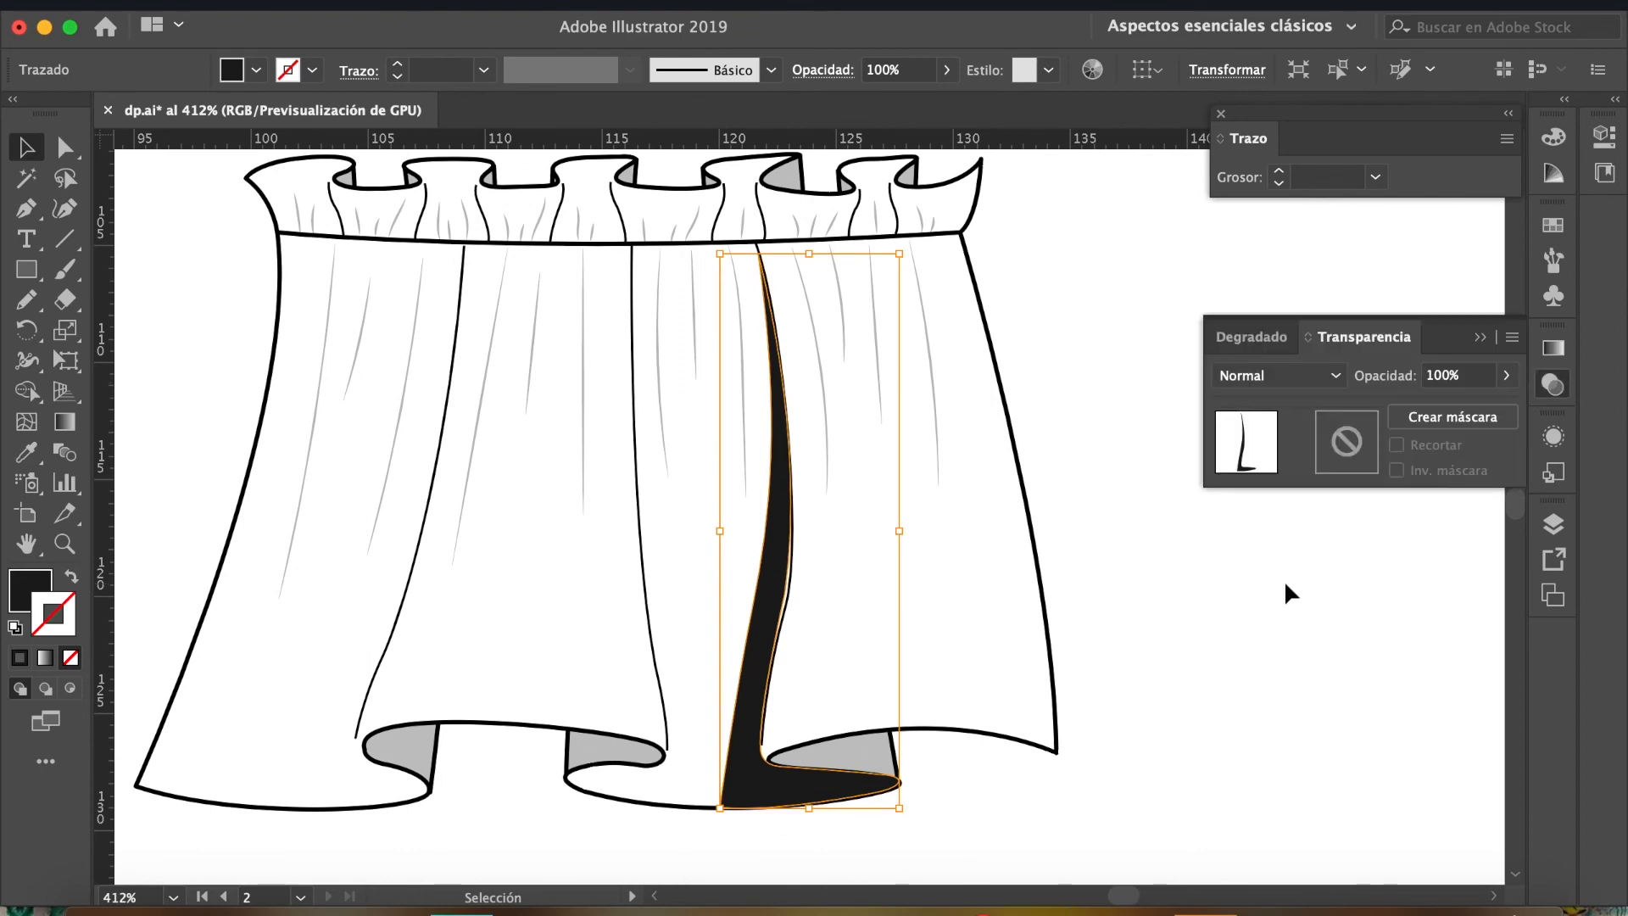
pyautogui.click(1337, 378)
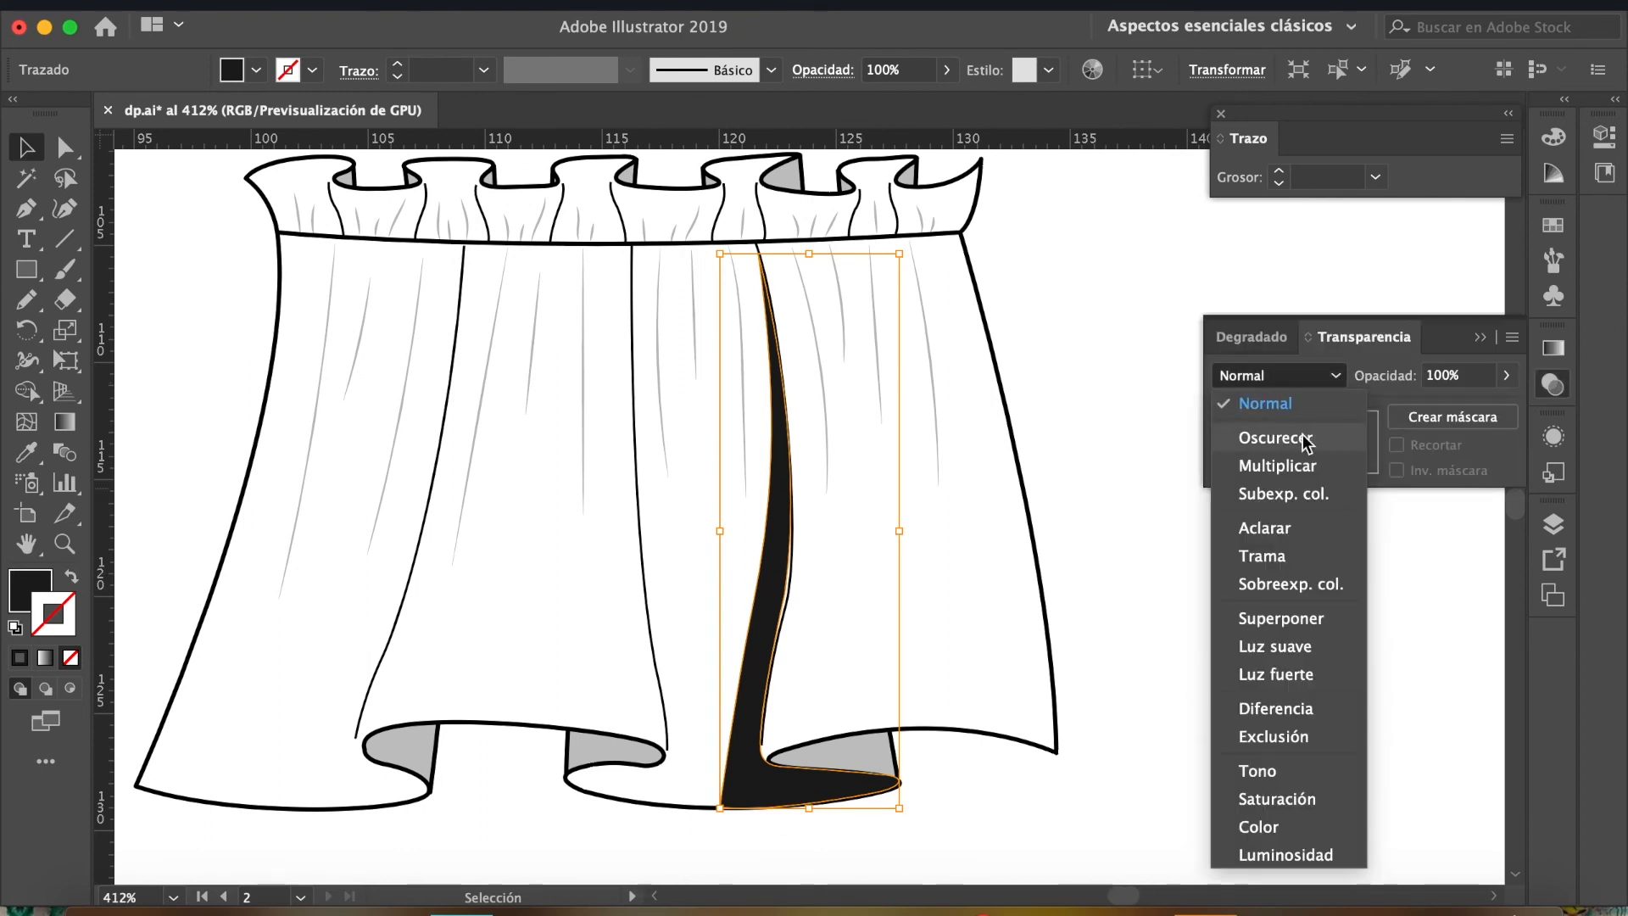
pyautogui.click(1309, 469)
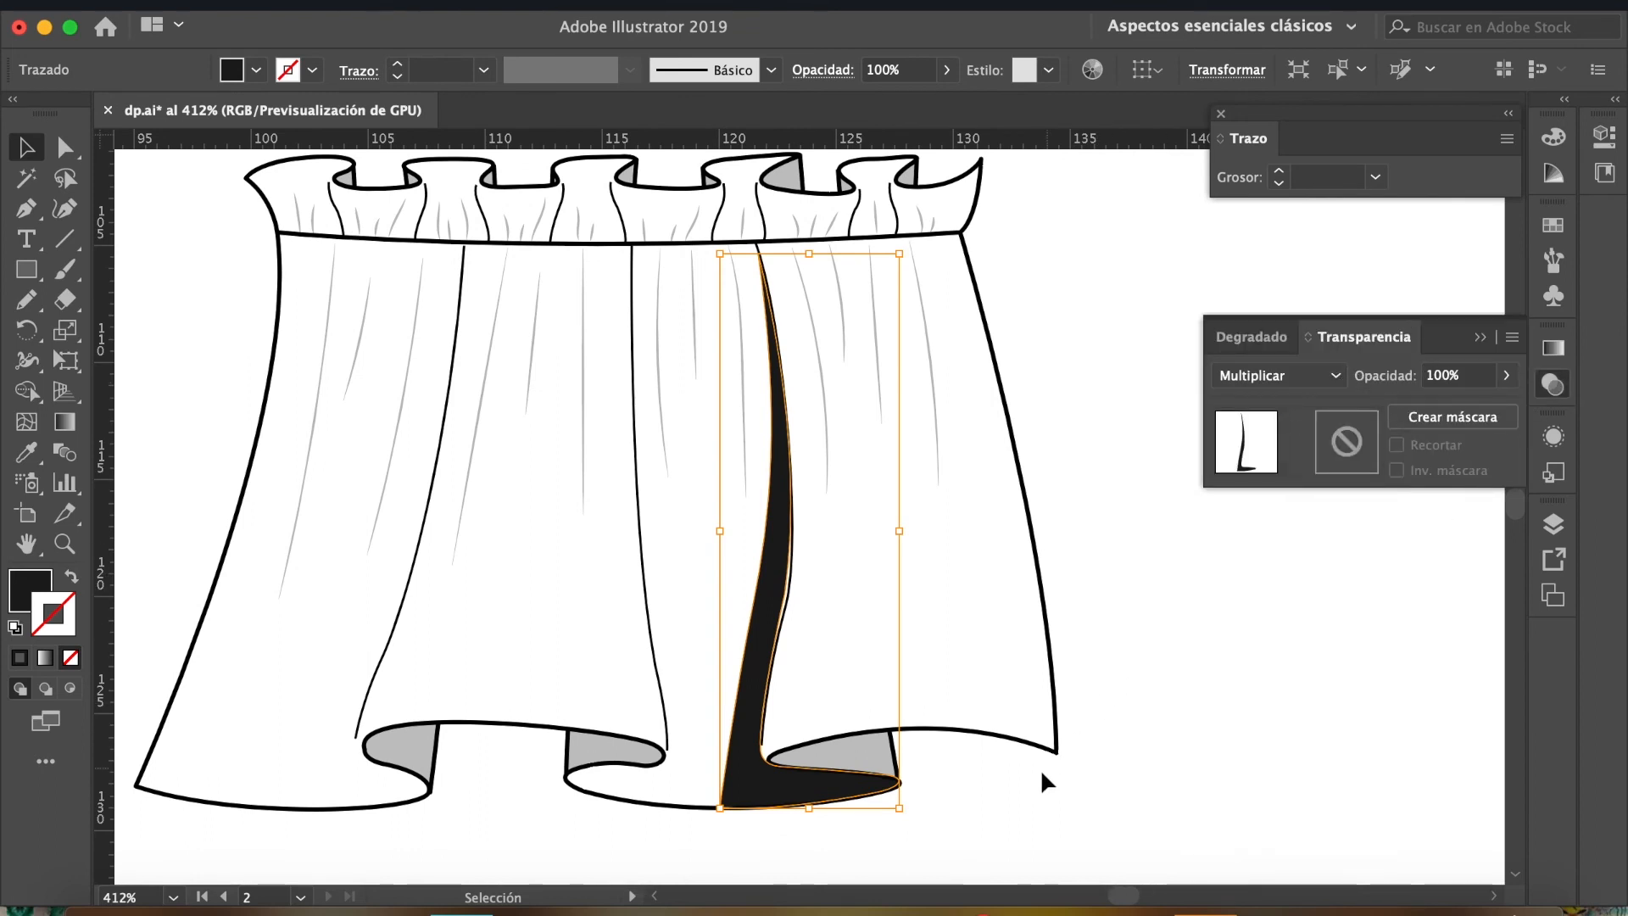
pyautogui.click(1459, 375)
pyautogui.write('40')
pyautogui.press('Return')
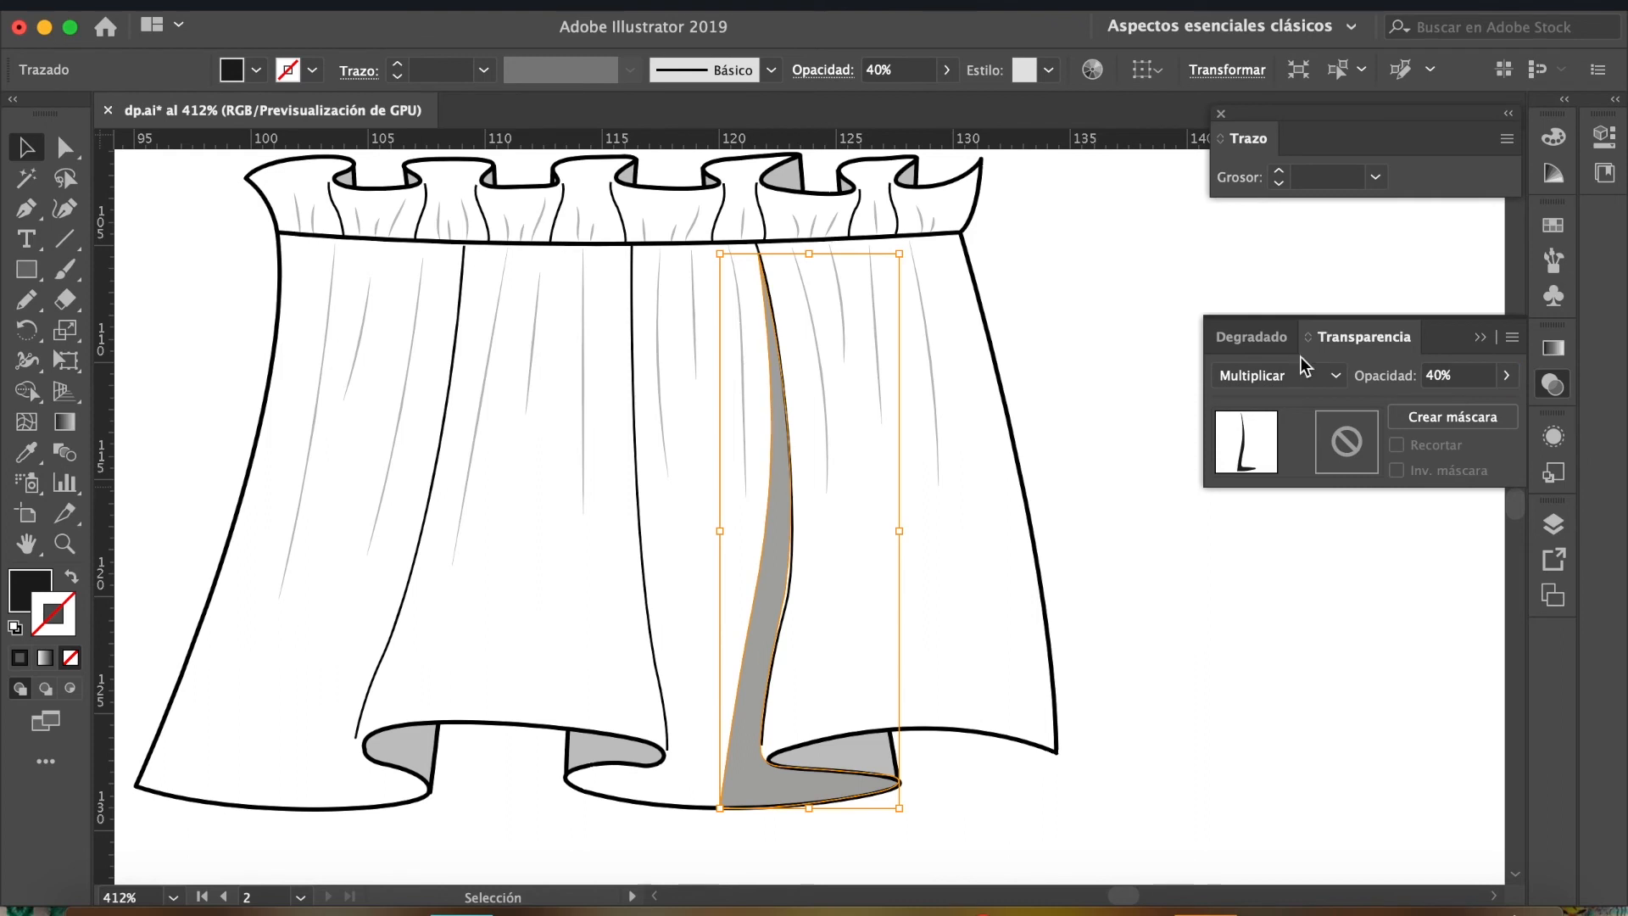
# Lower the shadow shape's opacity to 20% and deselect it.
pyautogui.click(1459, 374)
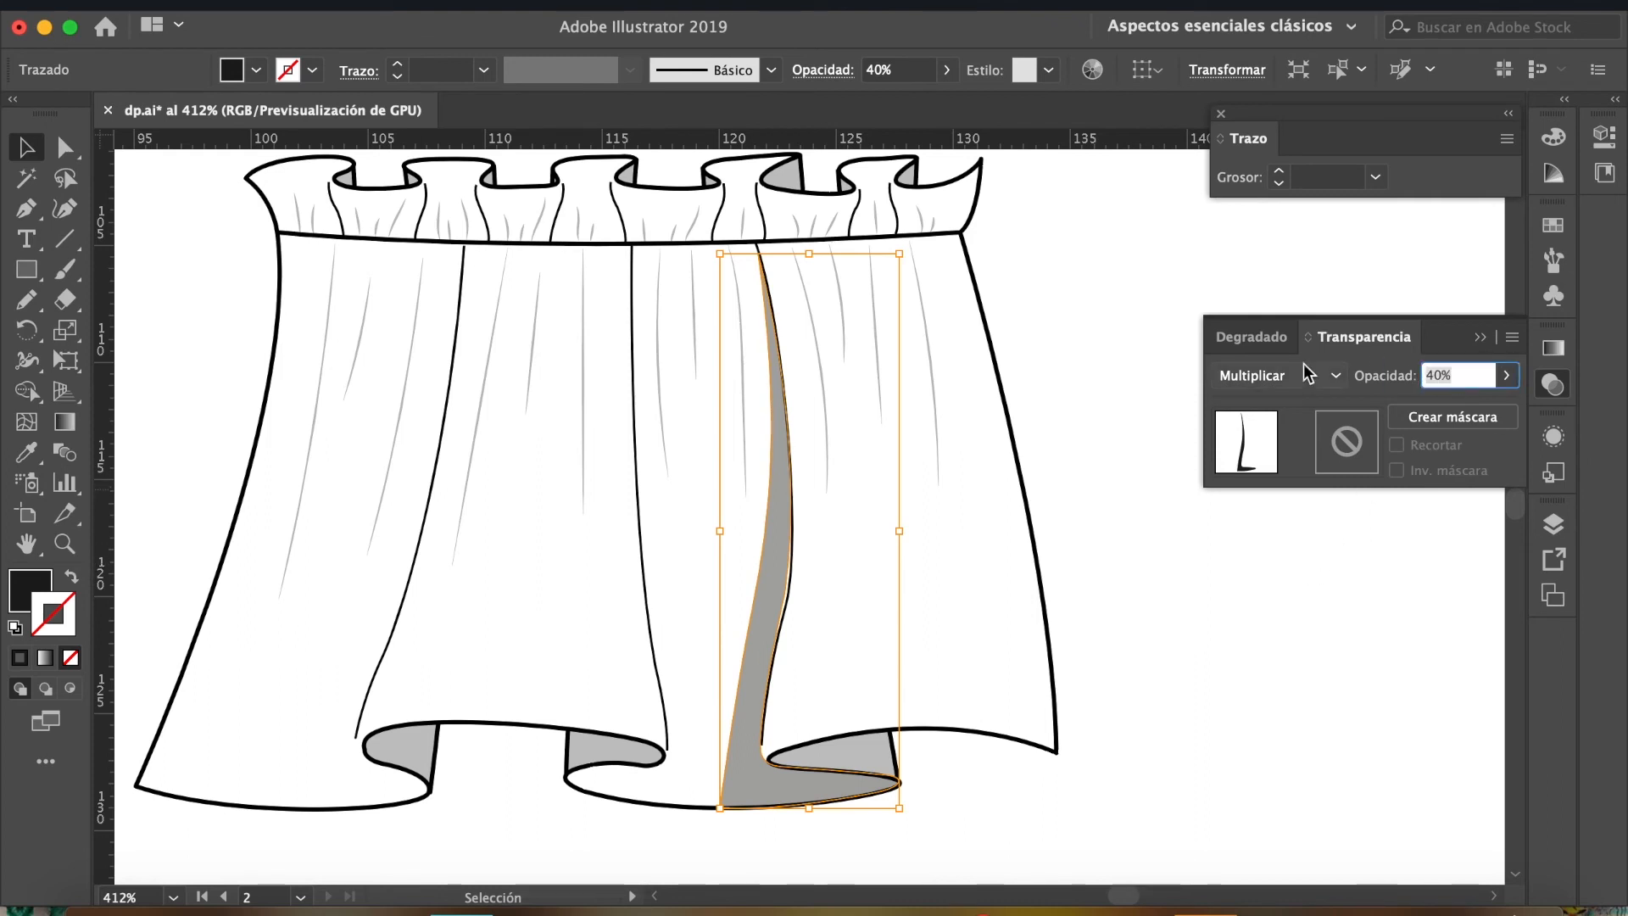
pyautogui.write('20')
pyautogui.press('Return')
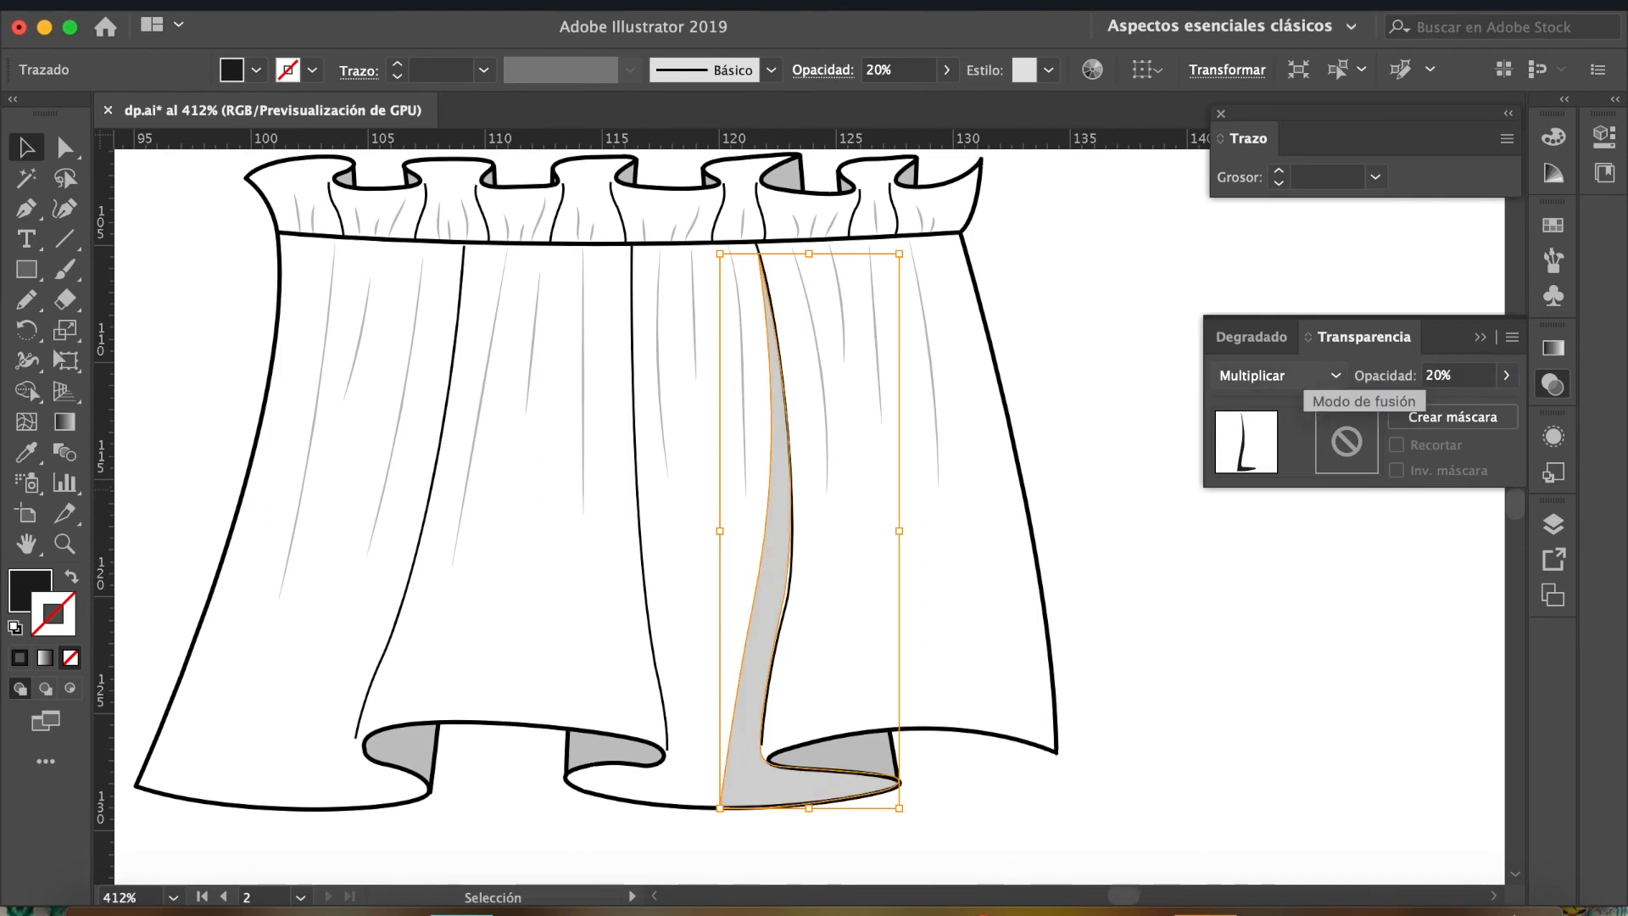
pyautogui.click(1158, 569)
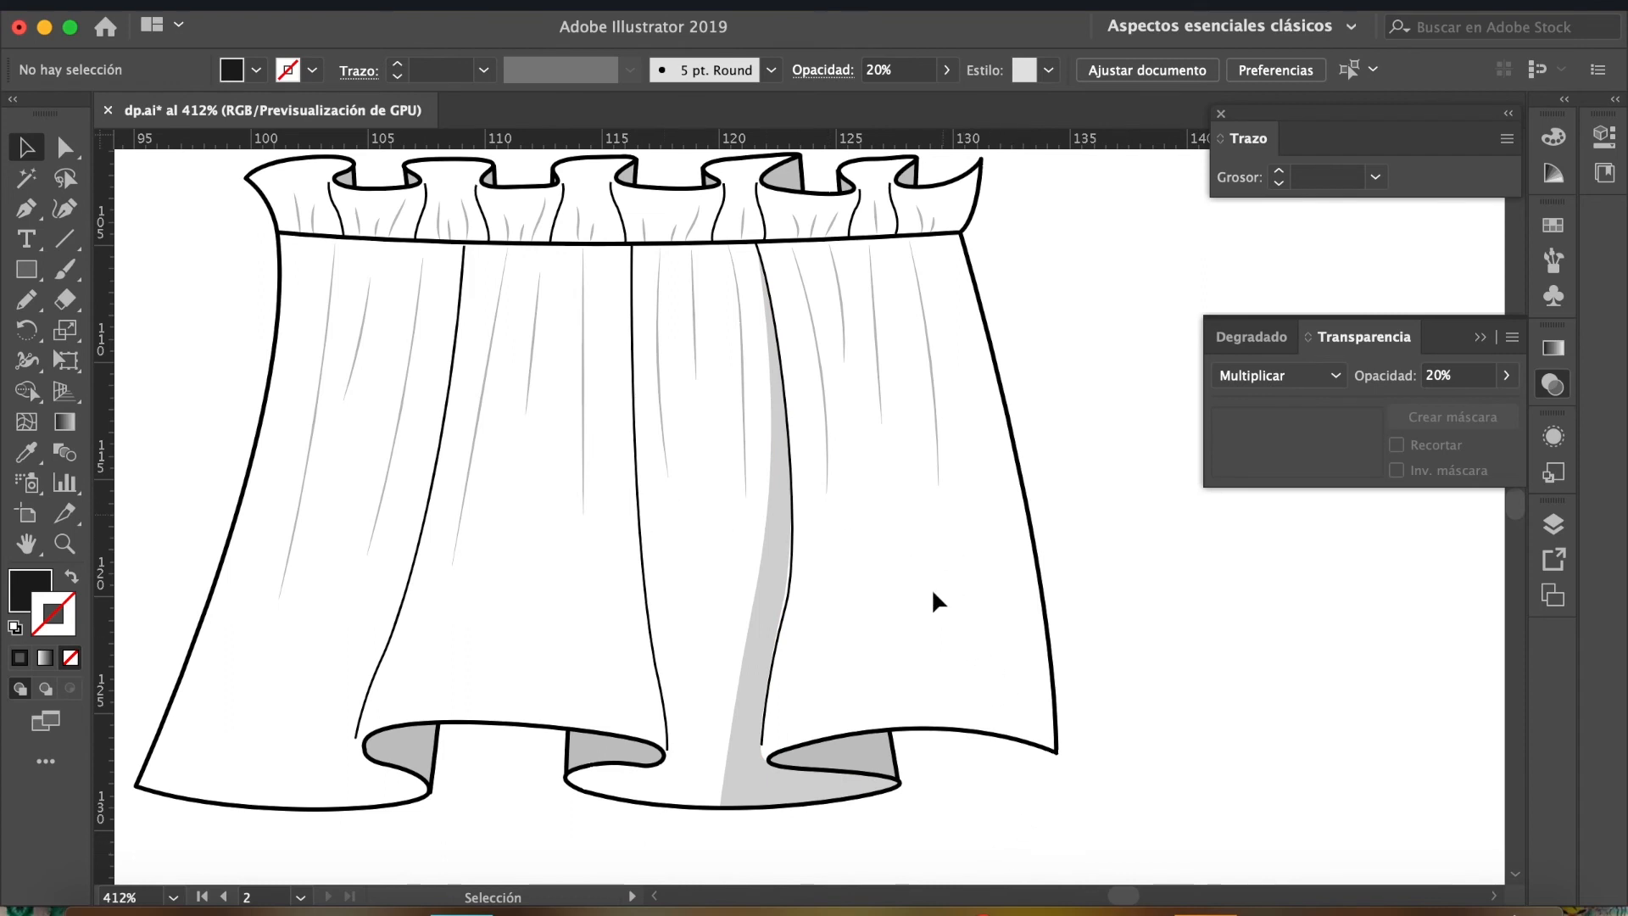
# Narrow the shadow by shifting its left-edge anchors inward, and adjust the right-edge curve to follow the fold line.
pyautogui.press('a')
pyautogui.click(756, 648)
pyautogui.moveTo(753, 610); pyautogui.dragTo(765, 611)
pyautogui.moveTo(721, 807); pyautogui.dragTo(743, 809)
pyautogui.click(800, 840)
pyautogui.click(789, 625)
pyautogui.click(791, 586)
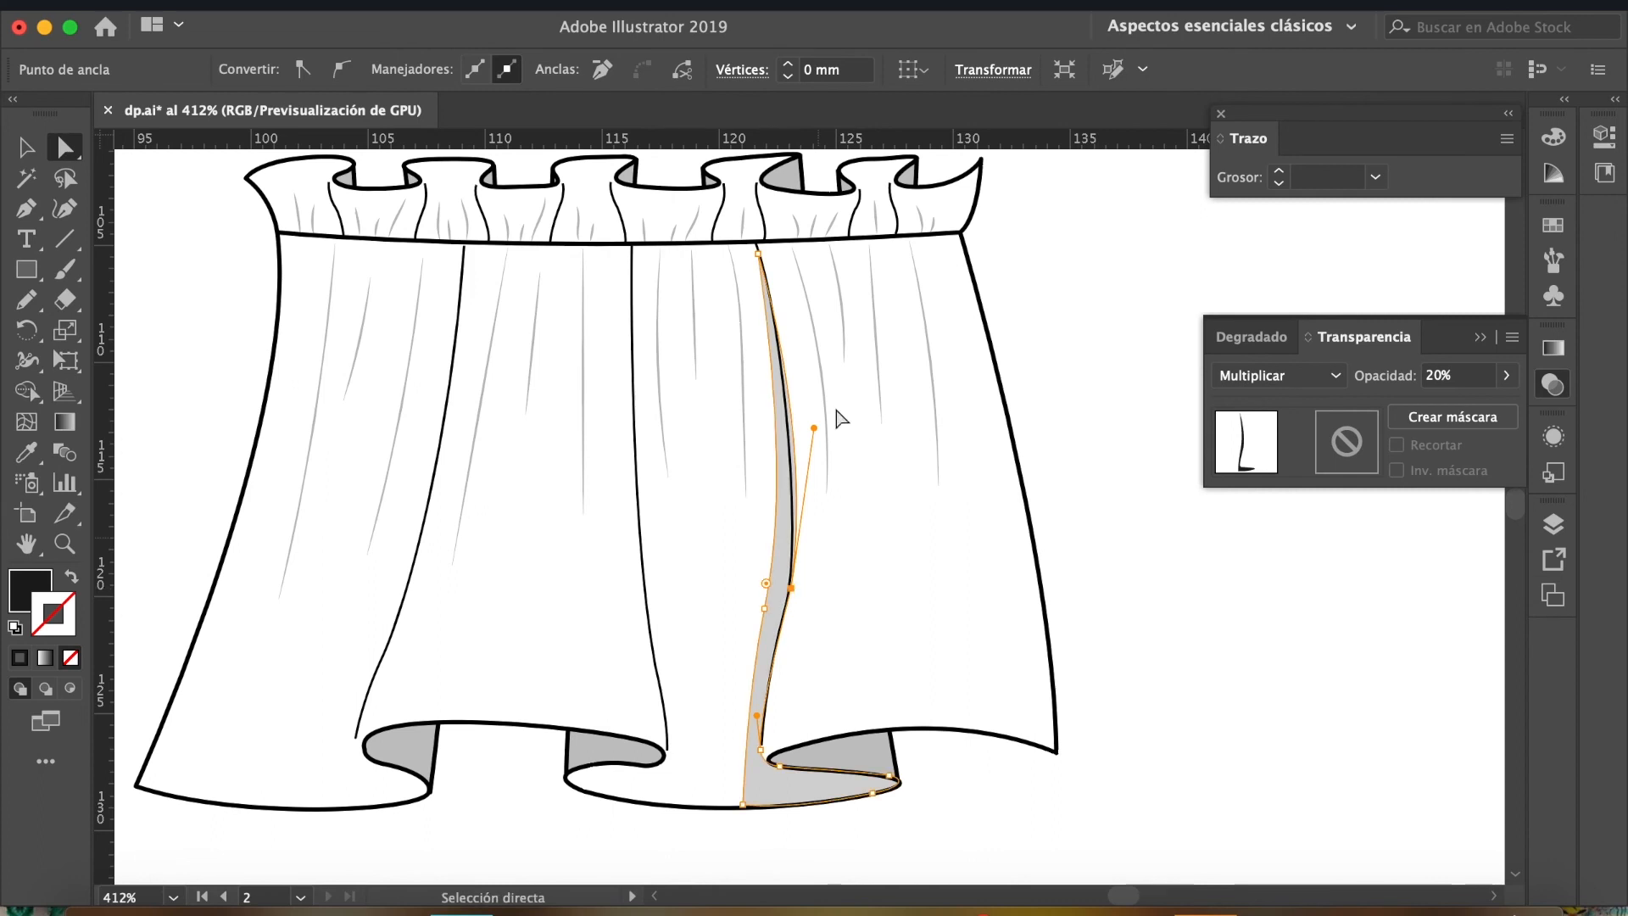
pyautogui.moveTo(813, 428); pyautogui.dragTo(796, 404)
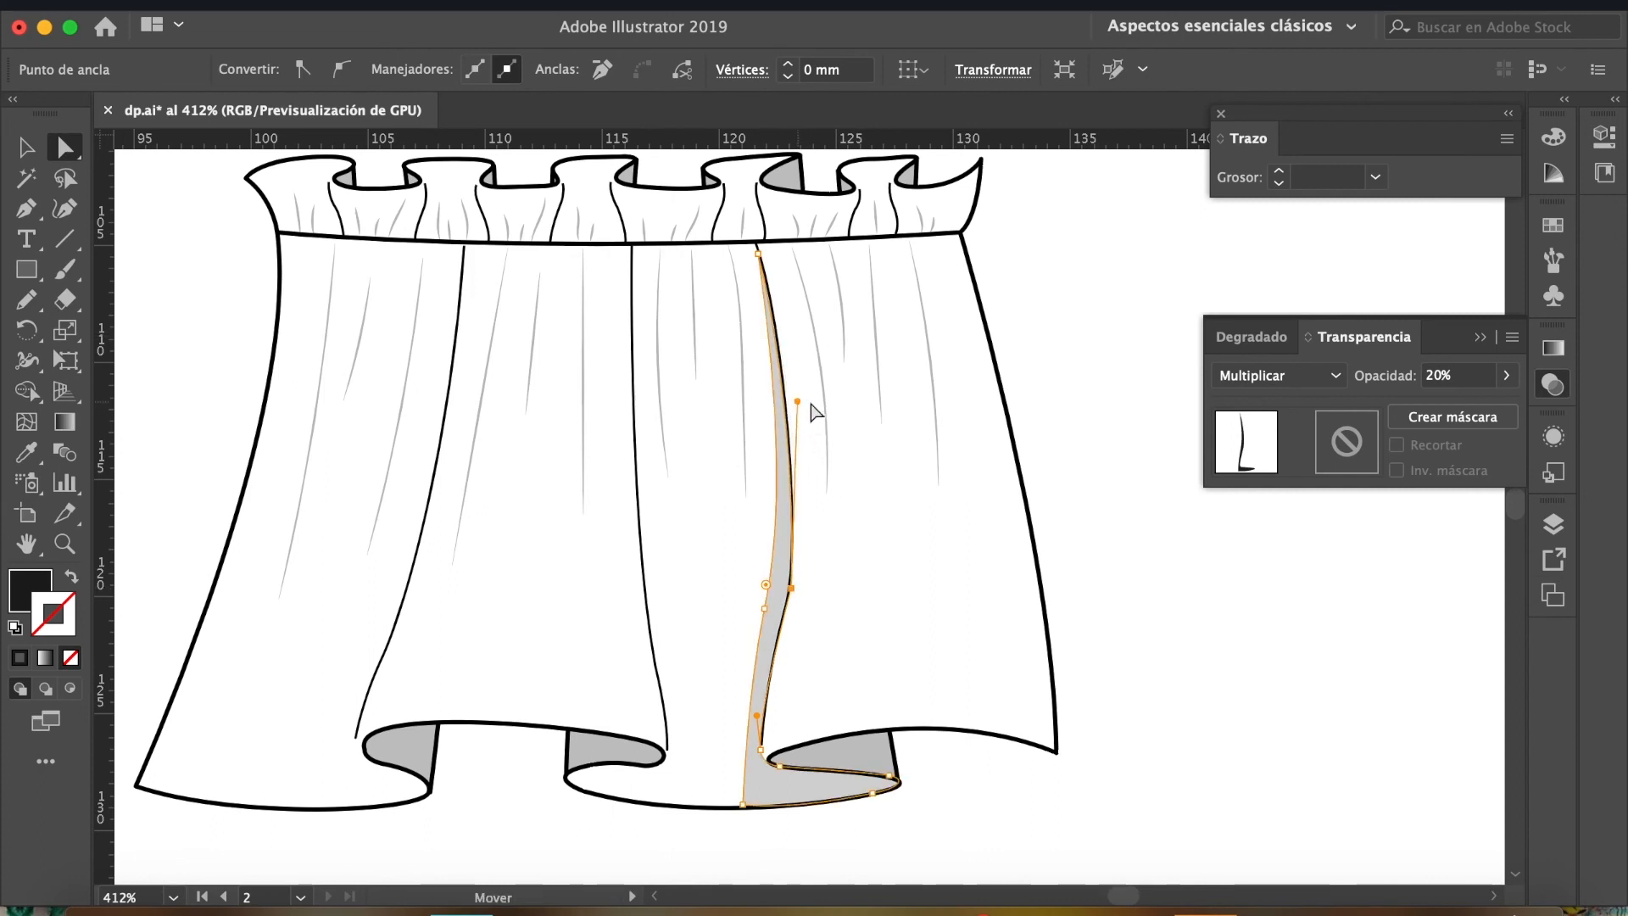
pyautogui.click(1079, 352)
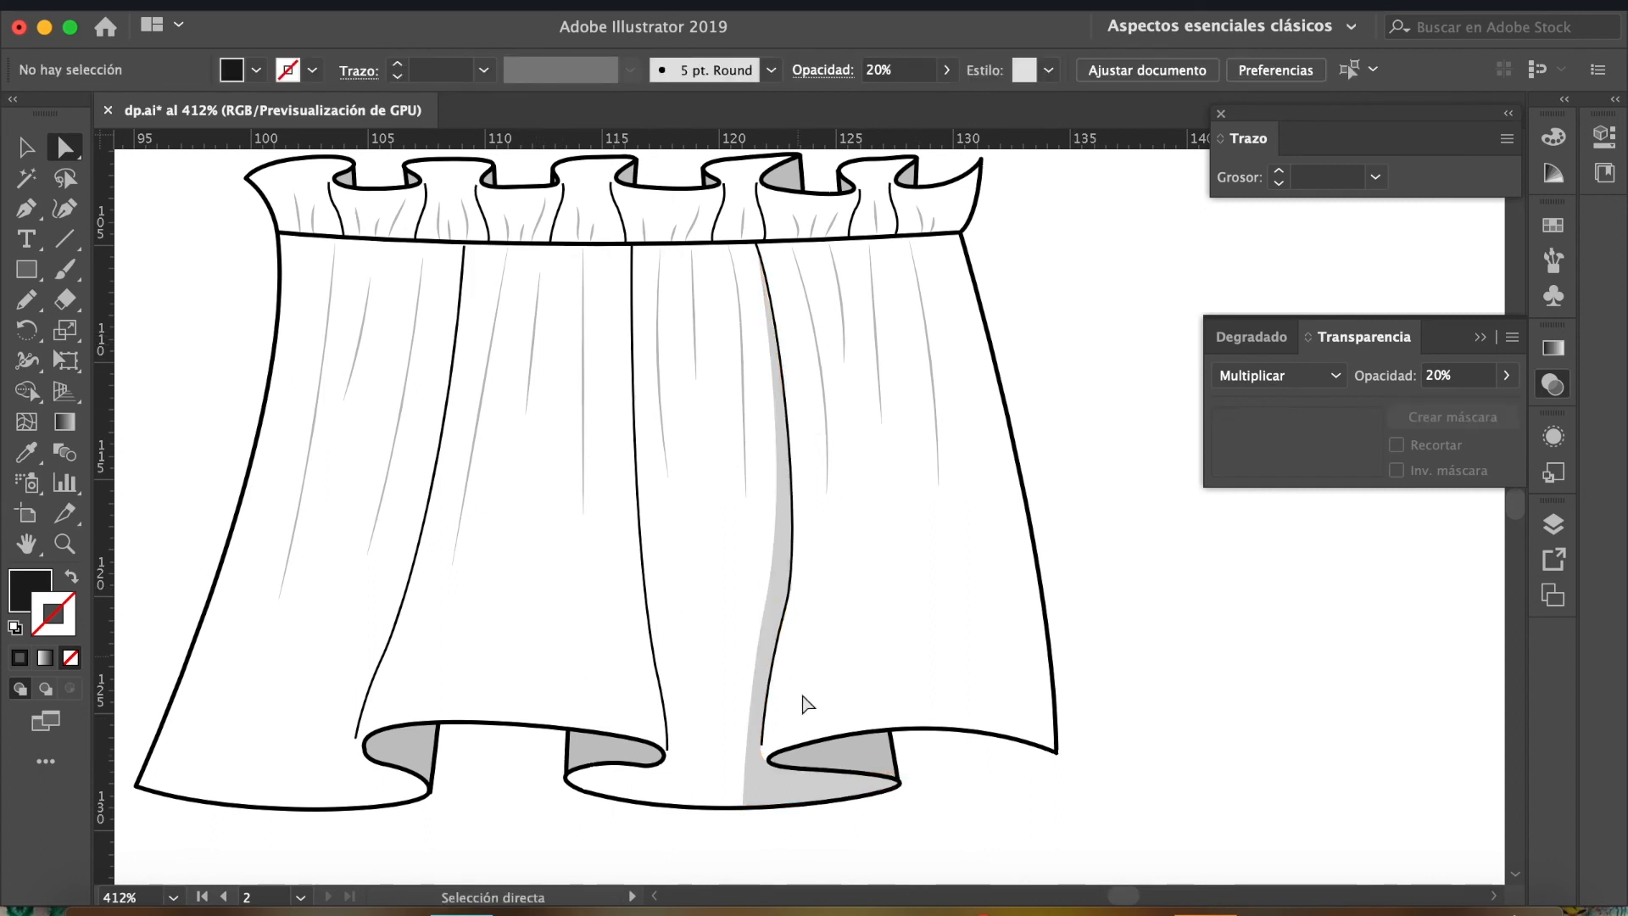
# Unlock the layer holding the gather lines, raise the opacity of all its lines to 50%, and deselect them.
pyautogui.scroll(2, 669, 469)
pyautogui.hscroll(-2, 669, 469)
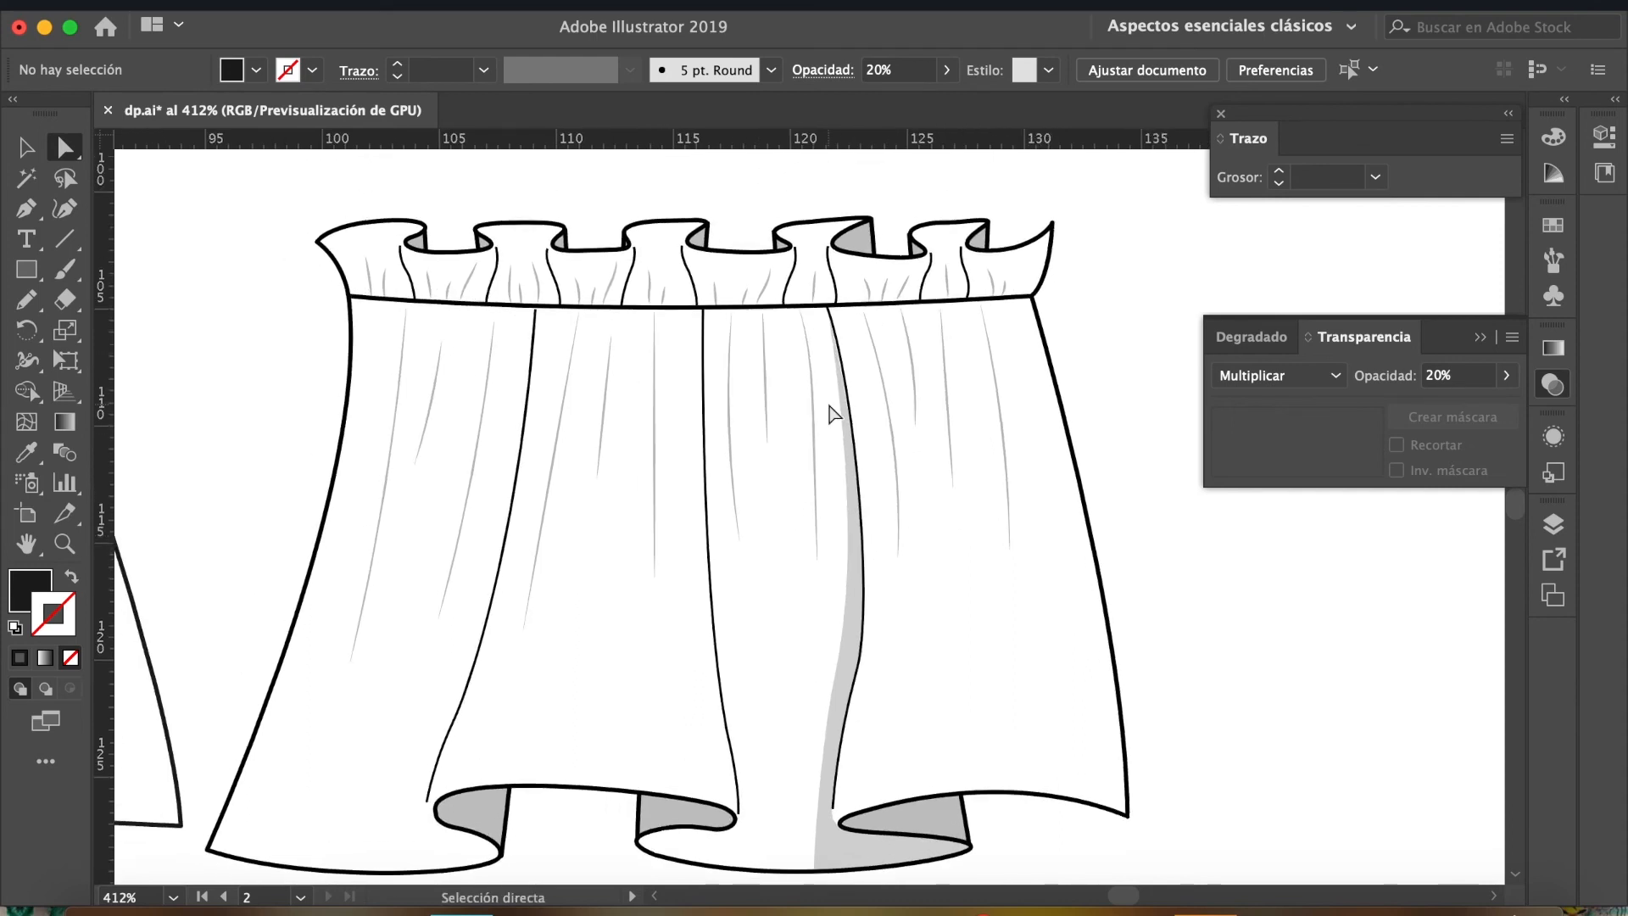
pyautogui.click(861, 638)
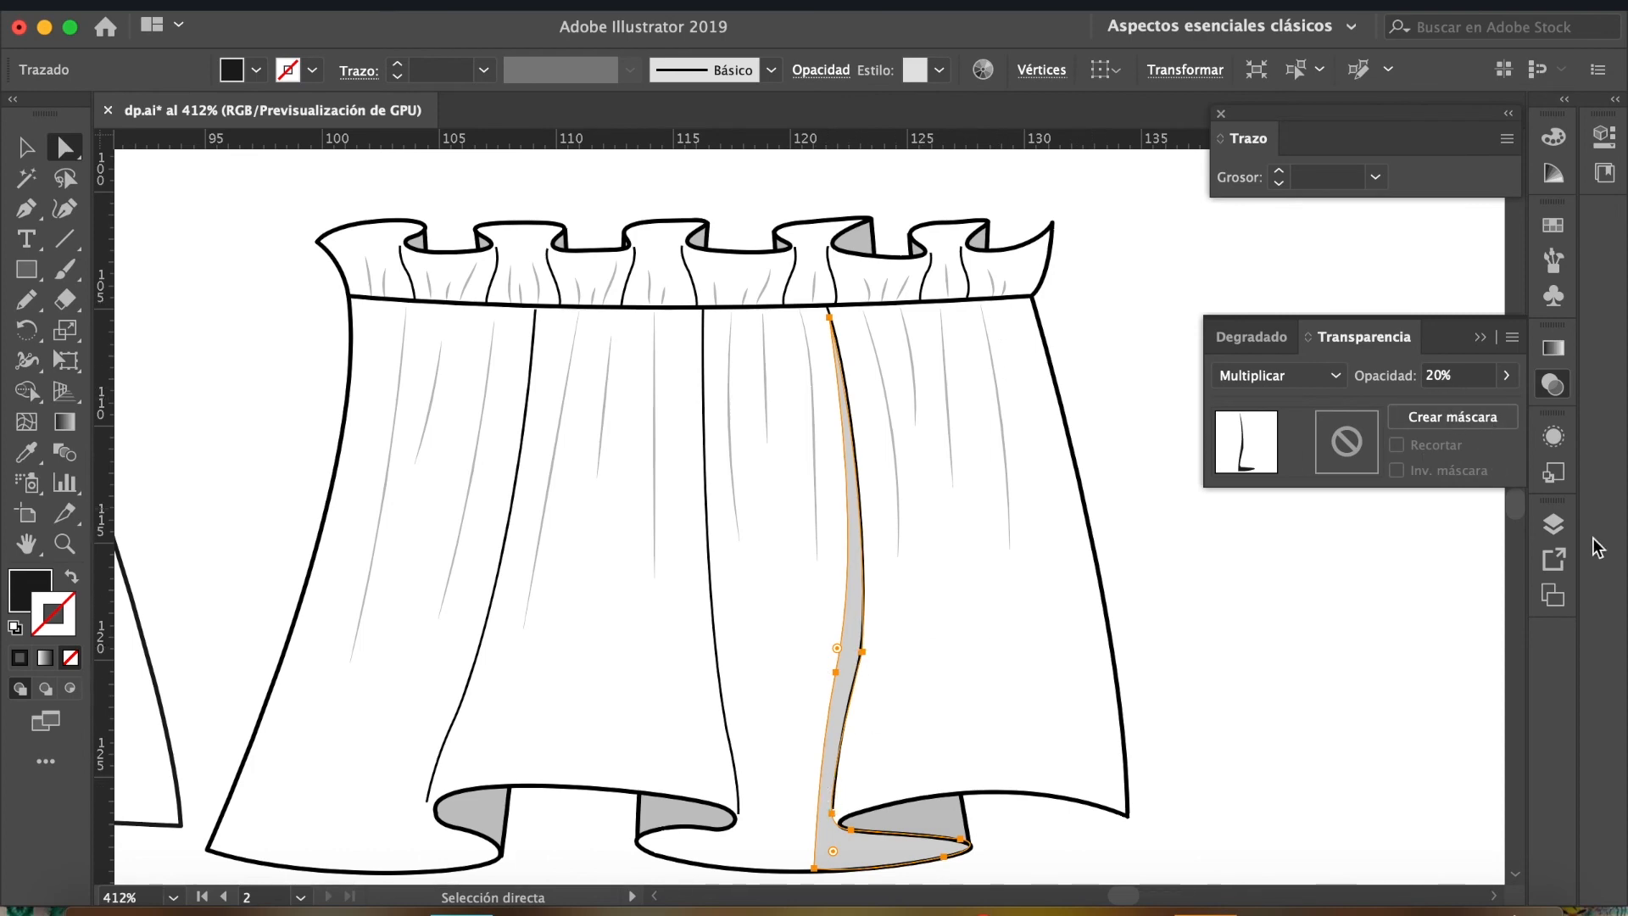
pyautogui.click(1551, 524)
pyautogui.click(1267, 583)
pyautogui.click(1471, 578)
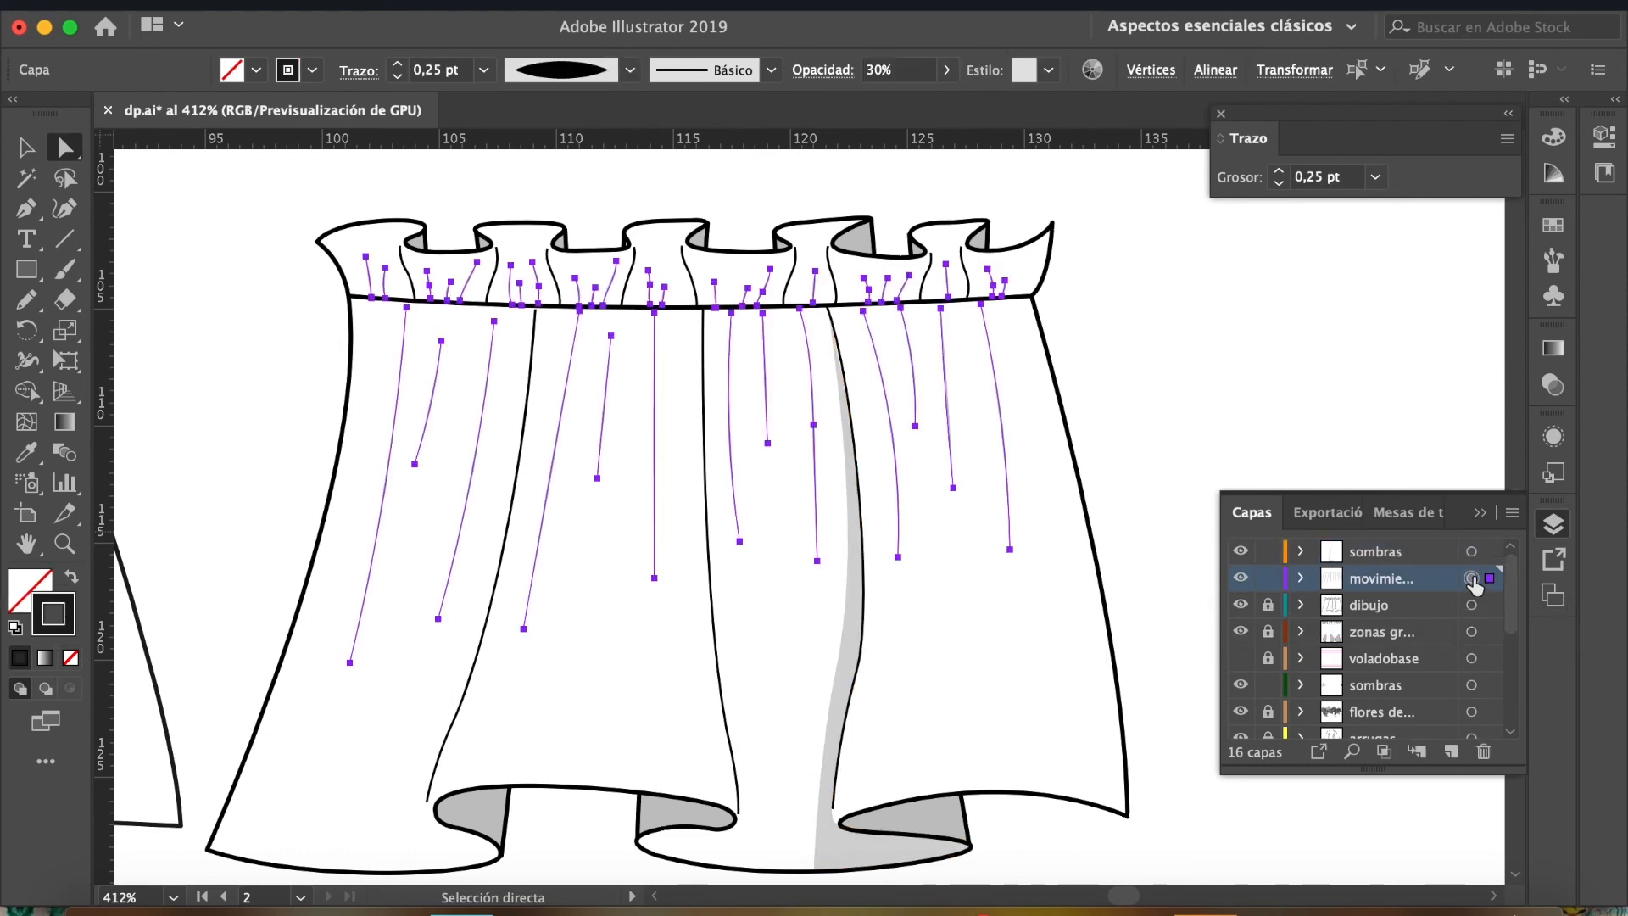
pyautogui.click(1555, 383)
pyautogui.click(1466, 374)
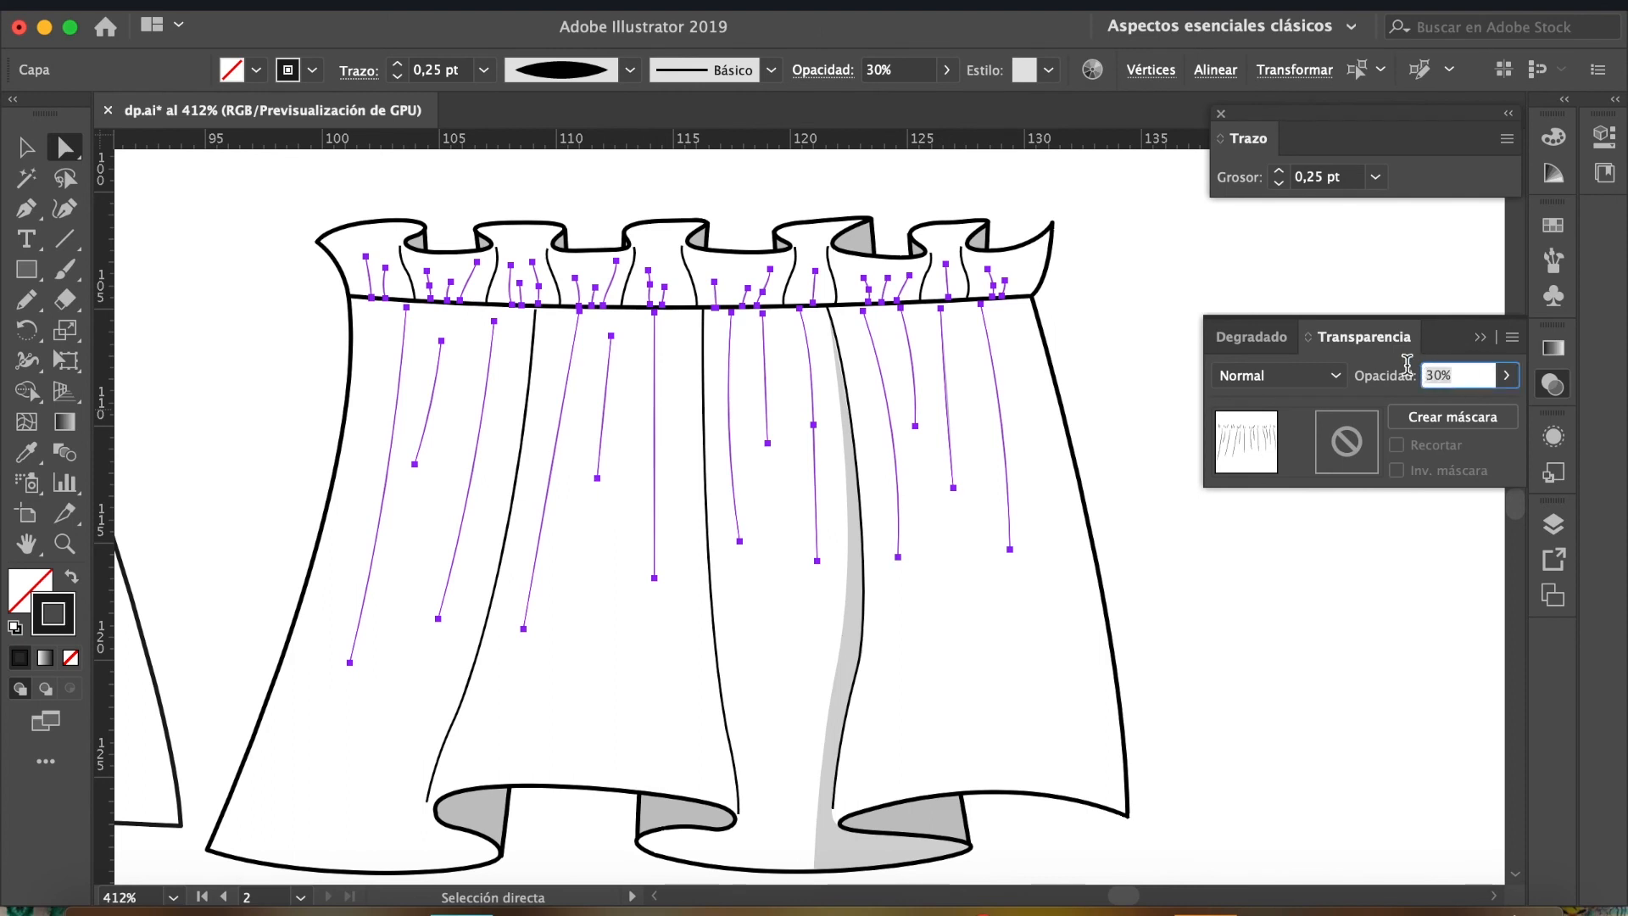
pyautogui.write('50')
pyautogui.press('Return')
pyautogui.click(1103, 318)
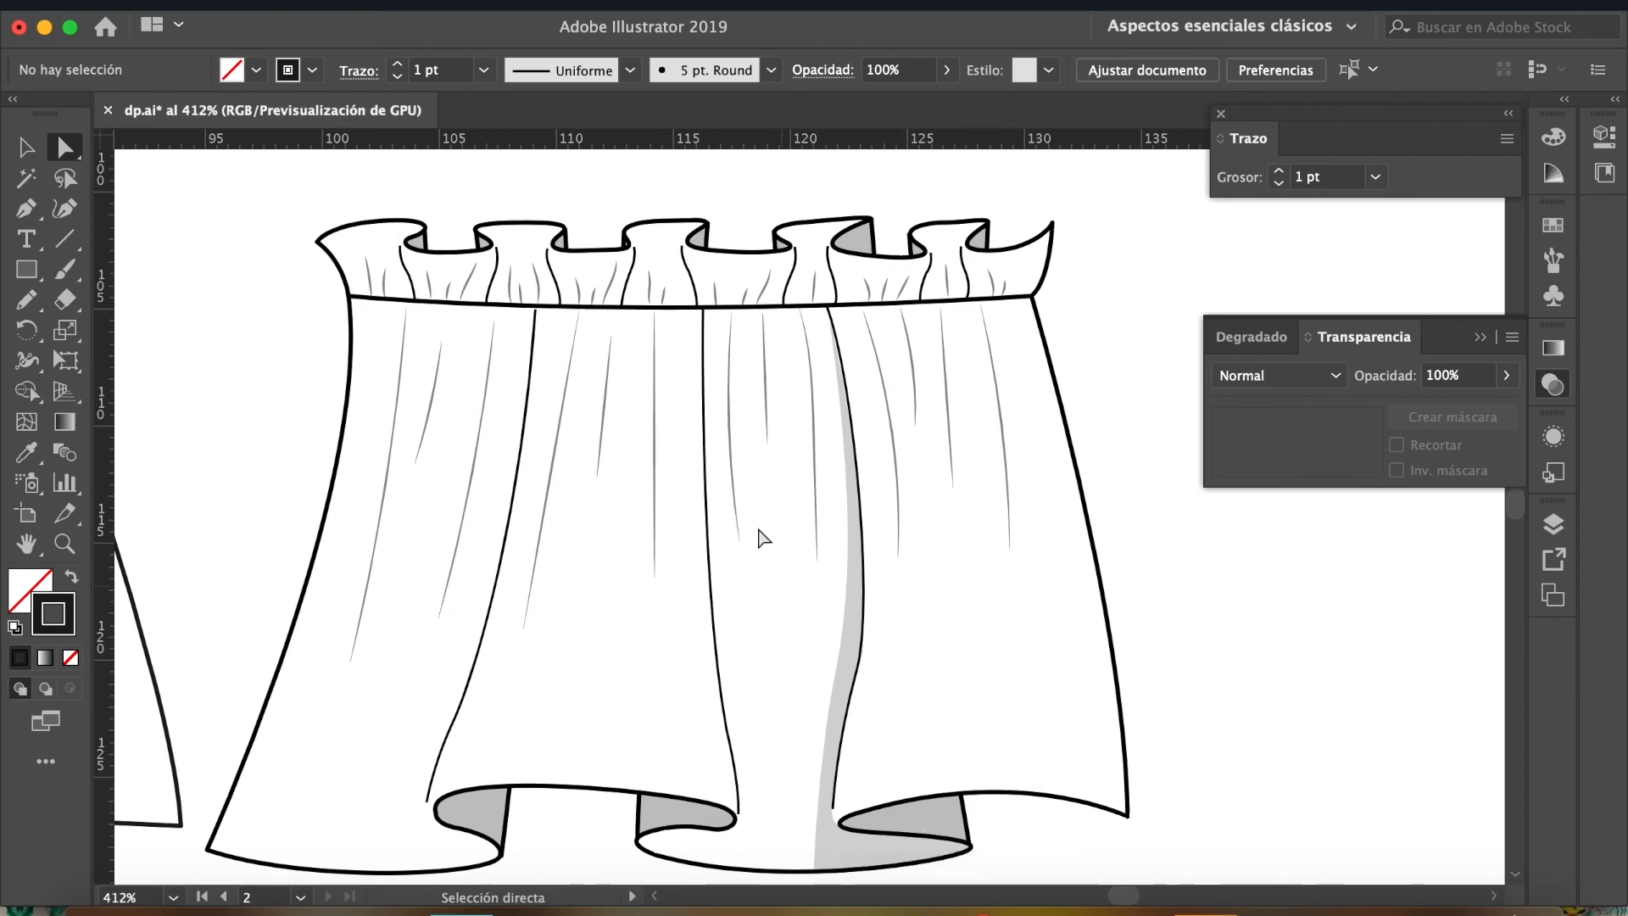
# Examine the shaded ruffle up close and compare its folds, gather lines and shadows with the neighbouring ruffle.
pyautogui.scroll(-3, 988, 436)
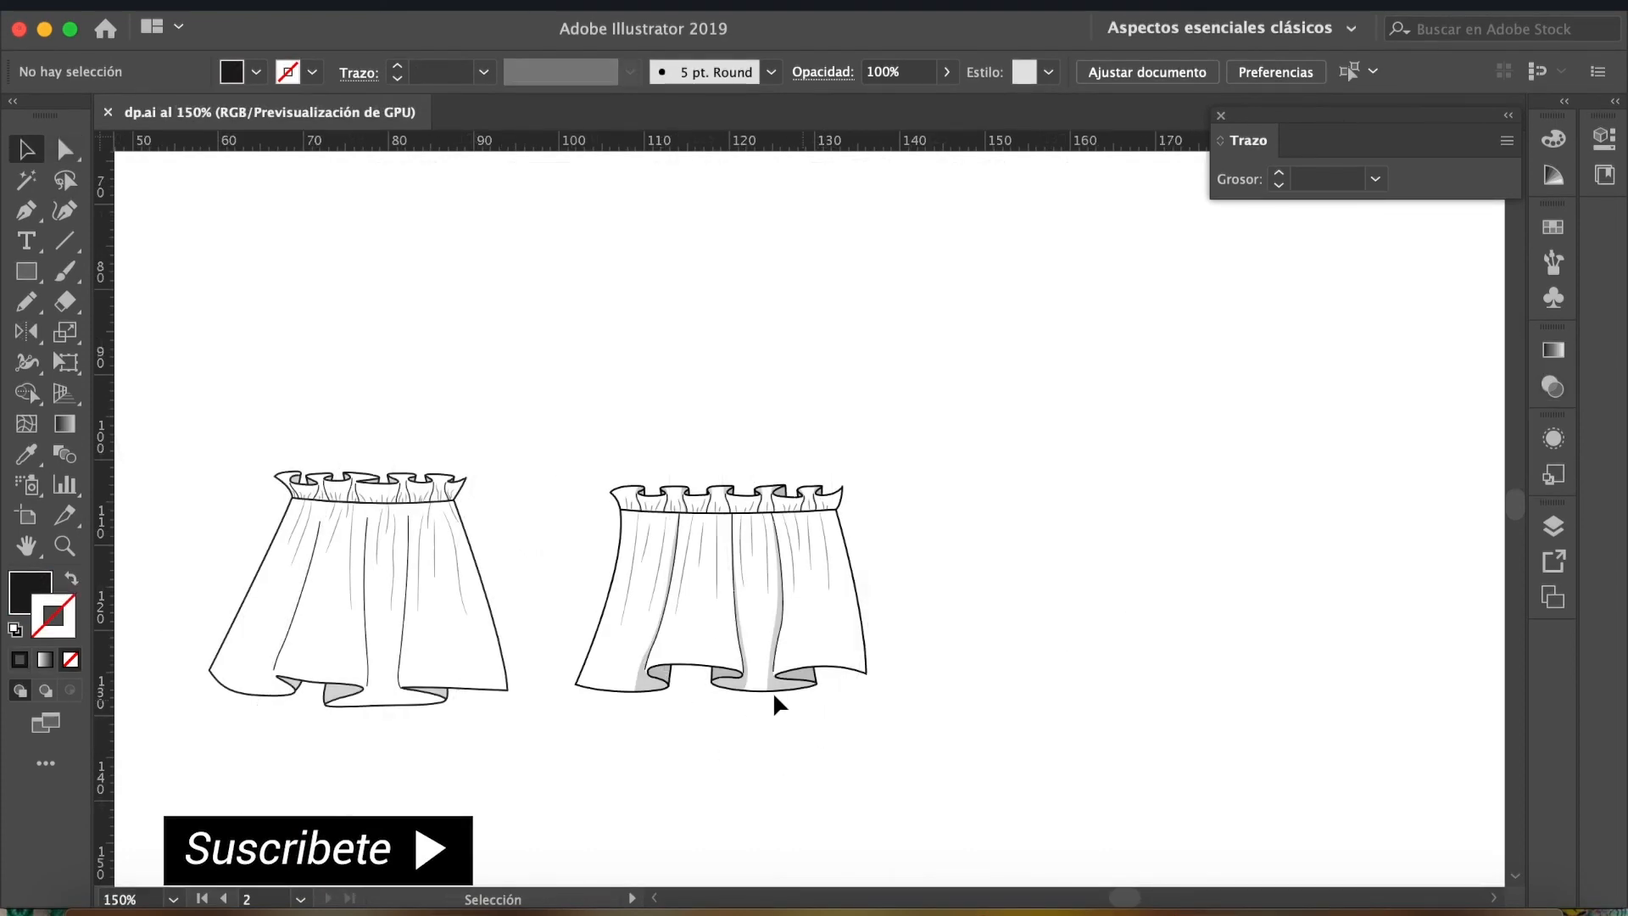
pyautogui.press('z')
pyautogui.click(713, 667)
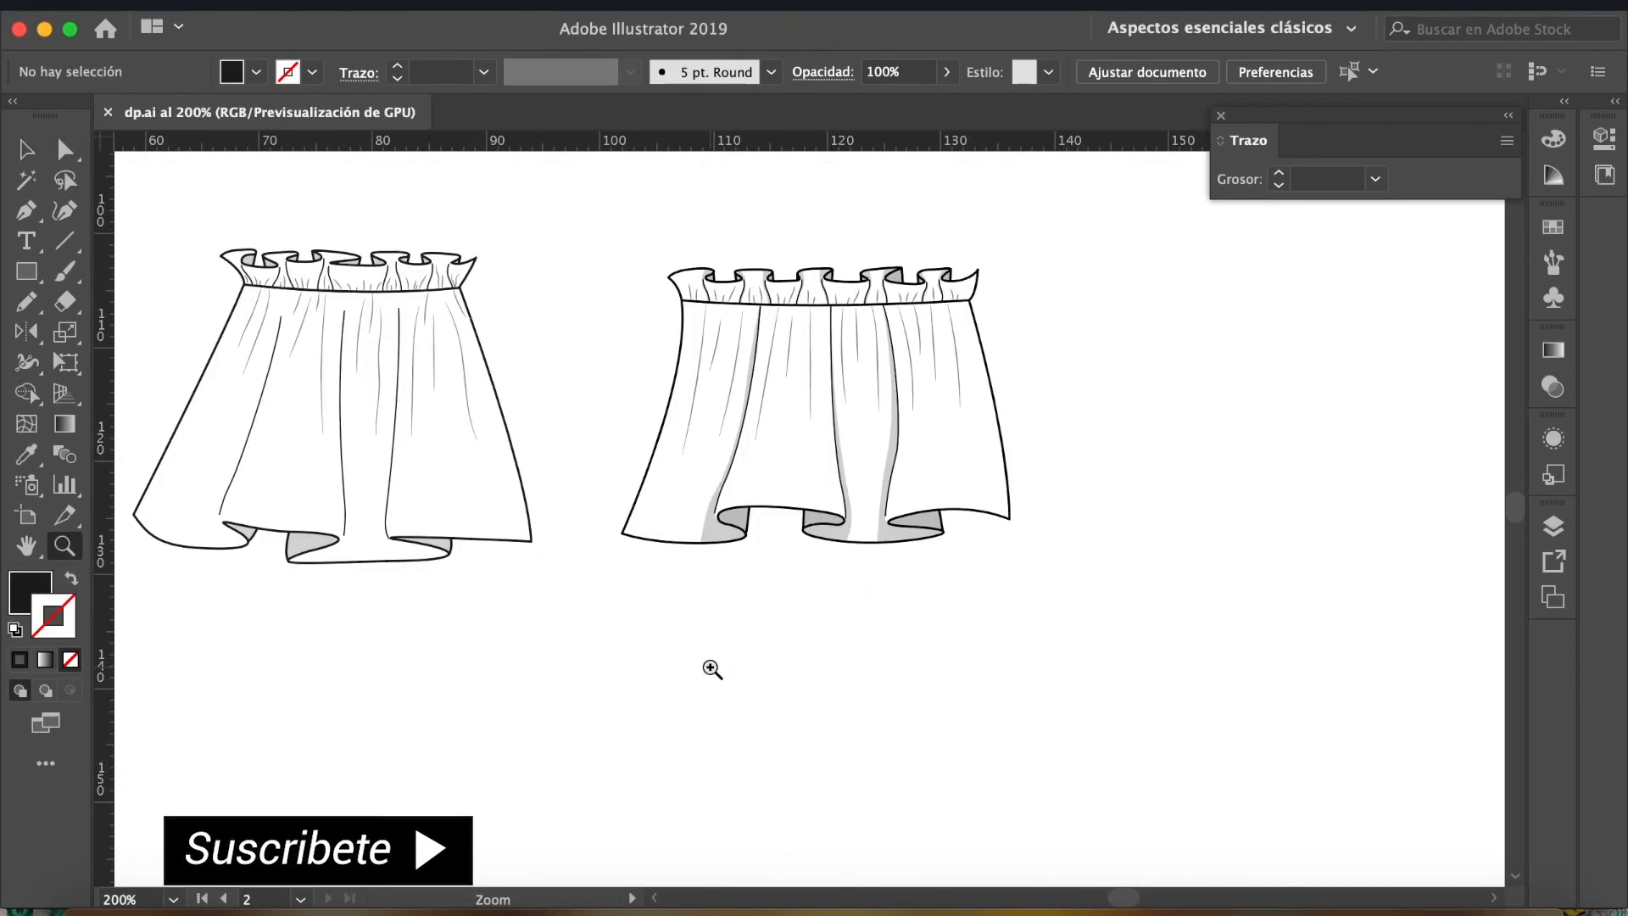
pyautogui.click(824, 478)
pyautogui.press('space')
pyautogui.moveTo(958, 575); pyautogui.dragTo(1058, 651)
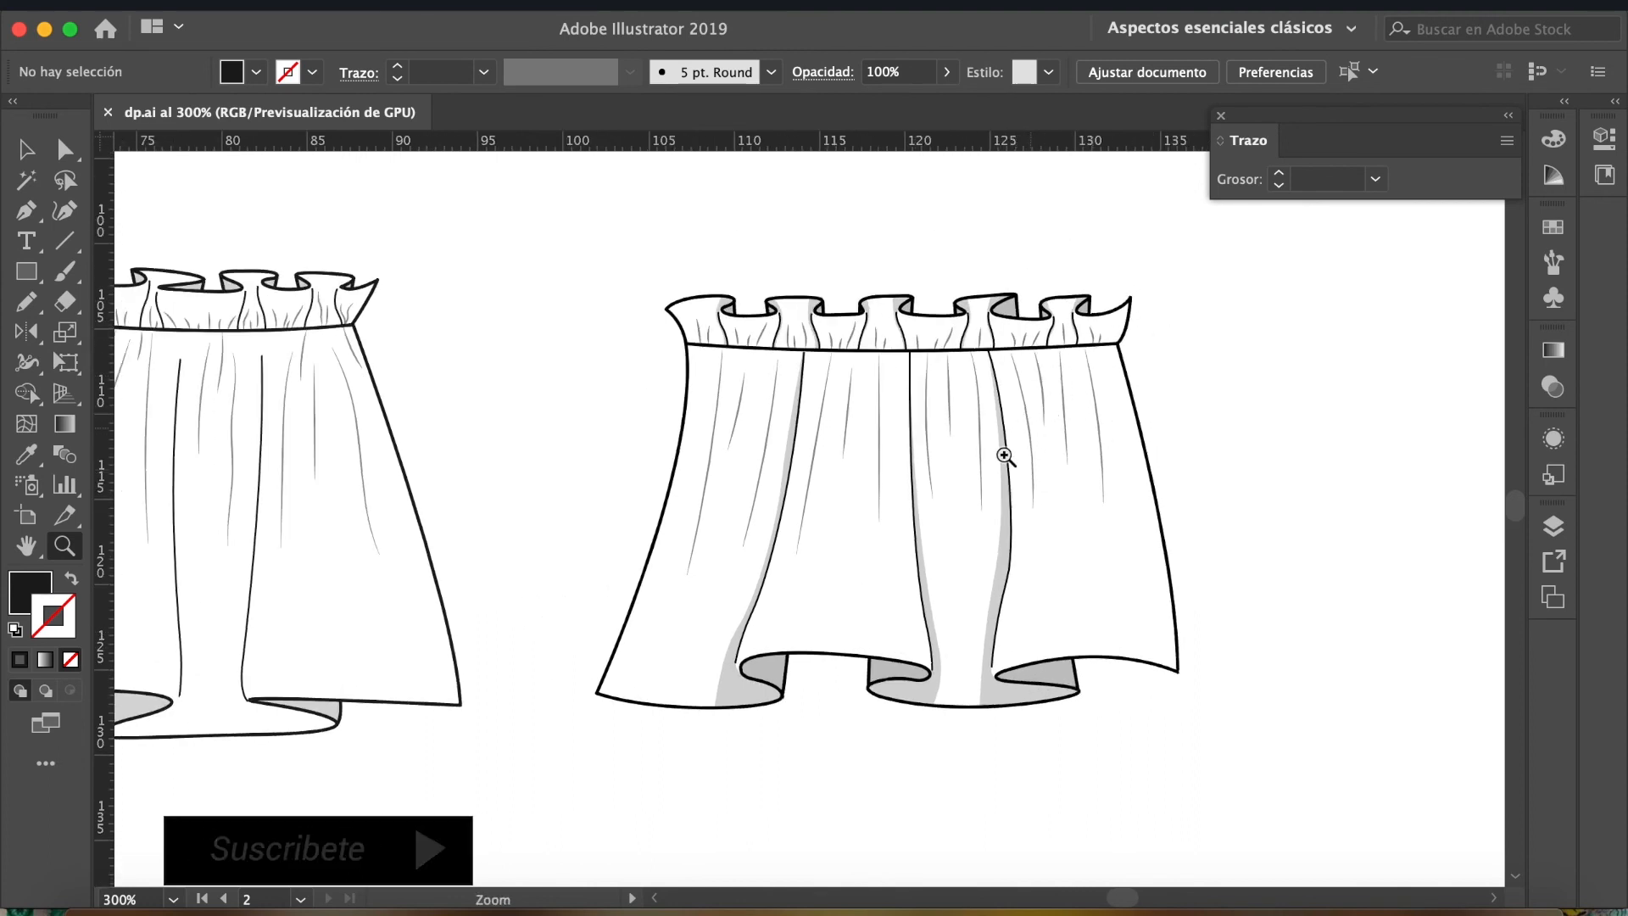
pyautogui.hscroll(3, 1035, 526)
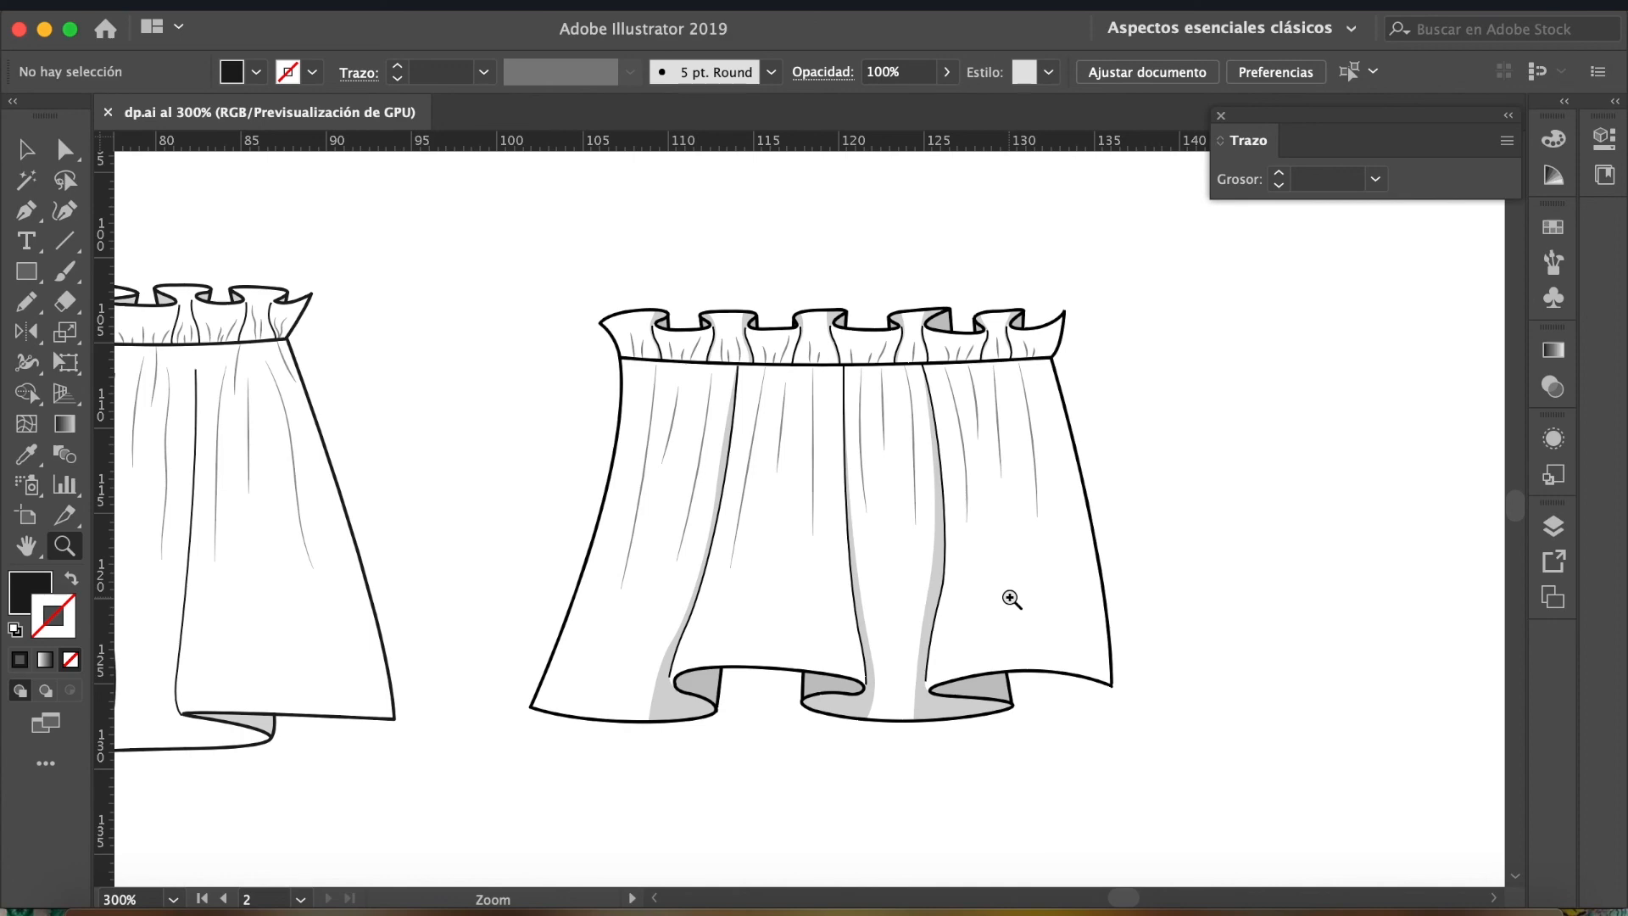
pyautogui.hscroll(-10, 887, 541)
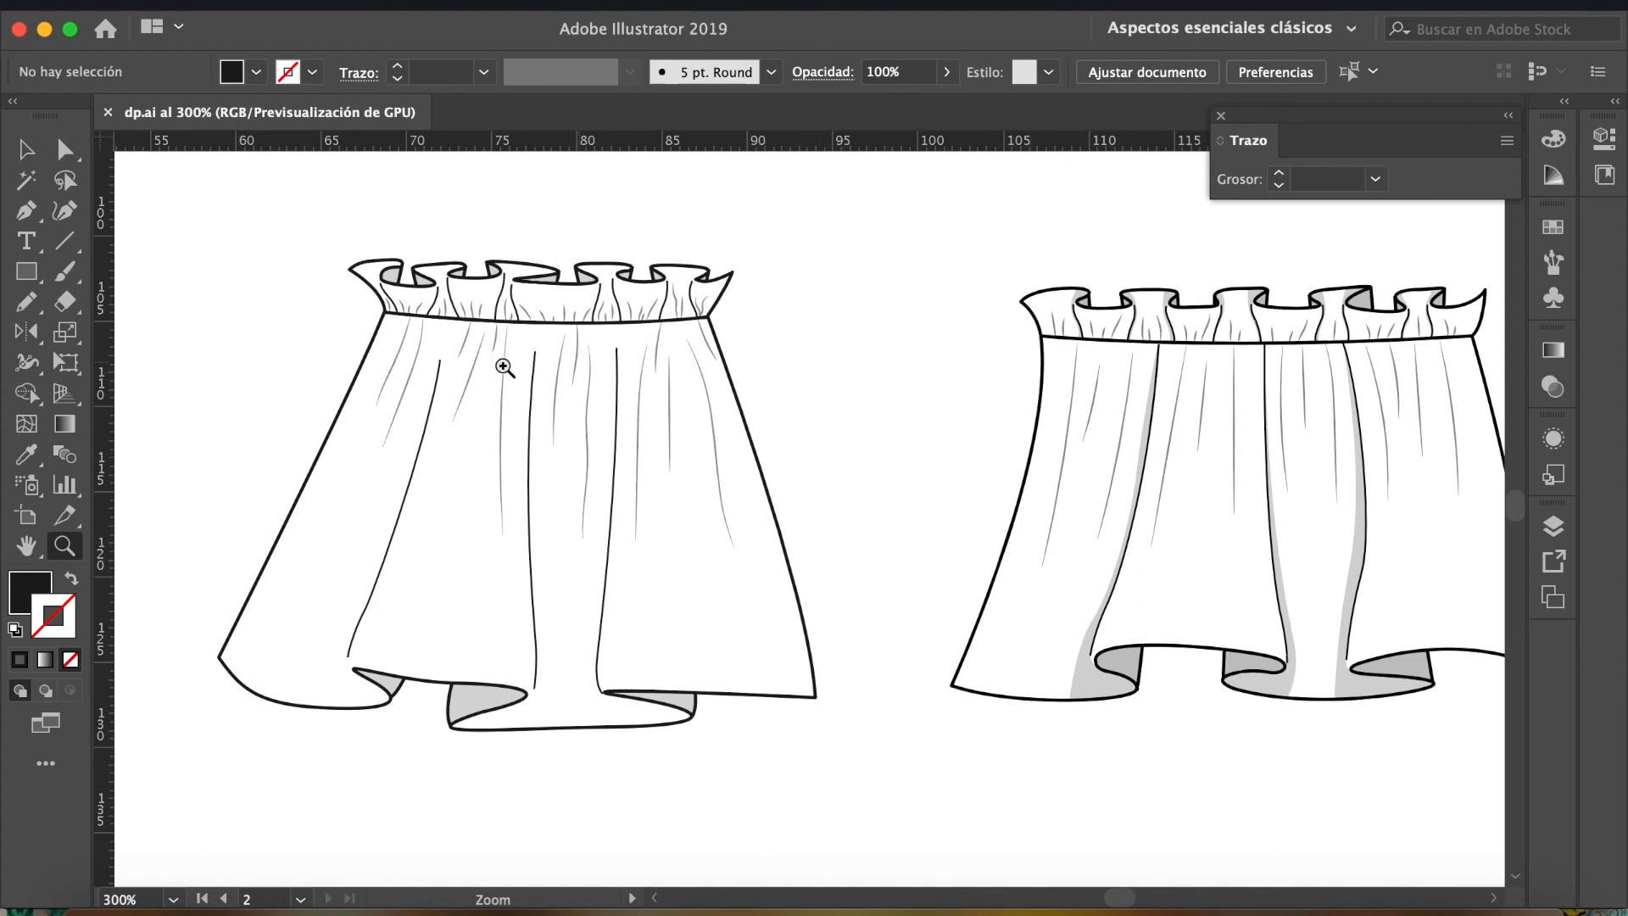
pyautogui.moveTo(1258, 461); pyautogui.dragTo(857, 443)
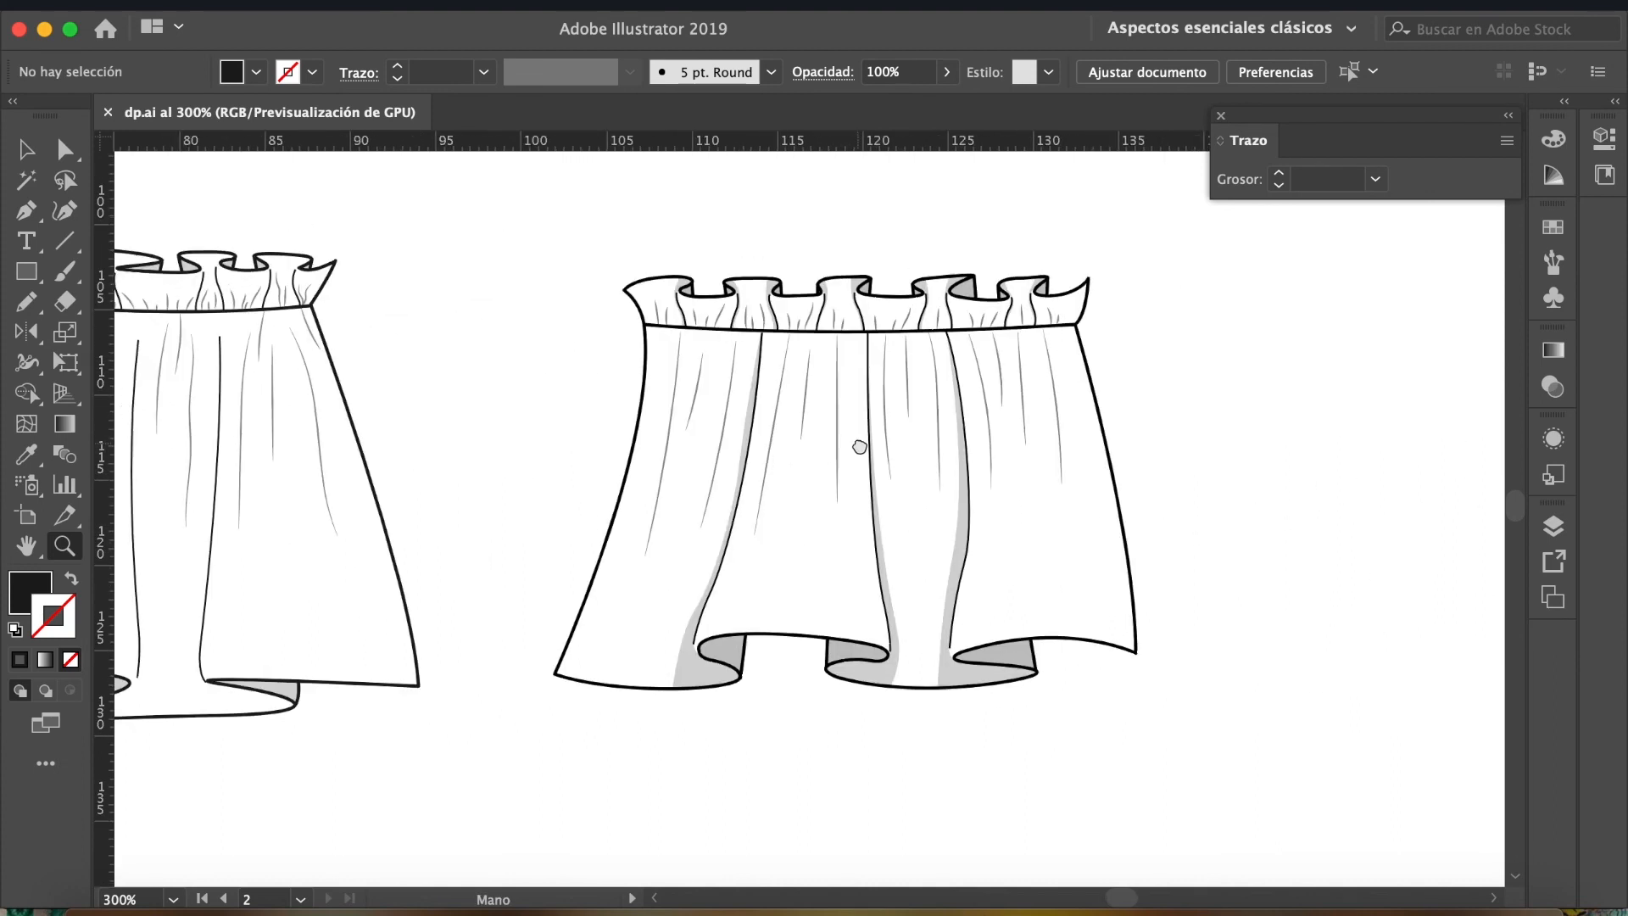